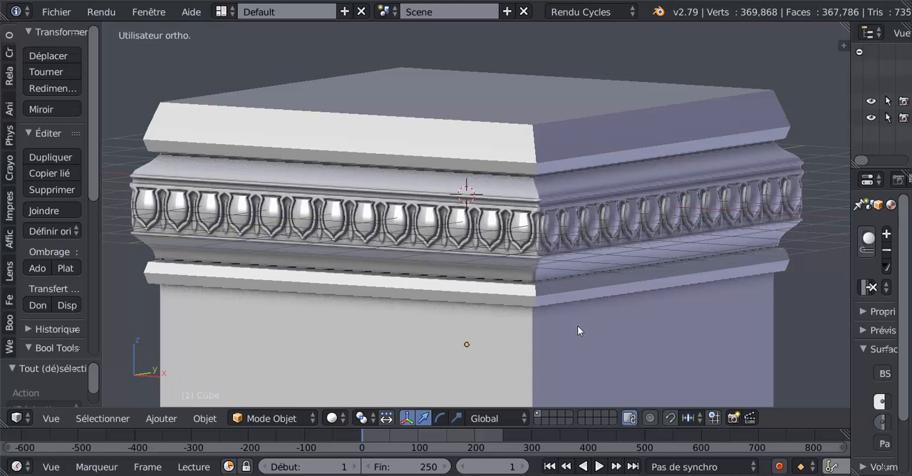
- Hide the pedestal block to view the ornamental frieze alone, and unhide the block
right_click(558, 328)
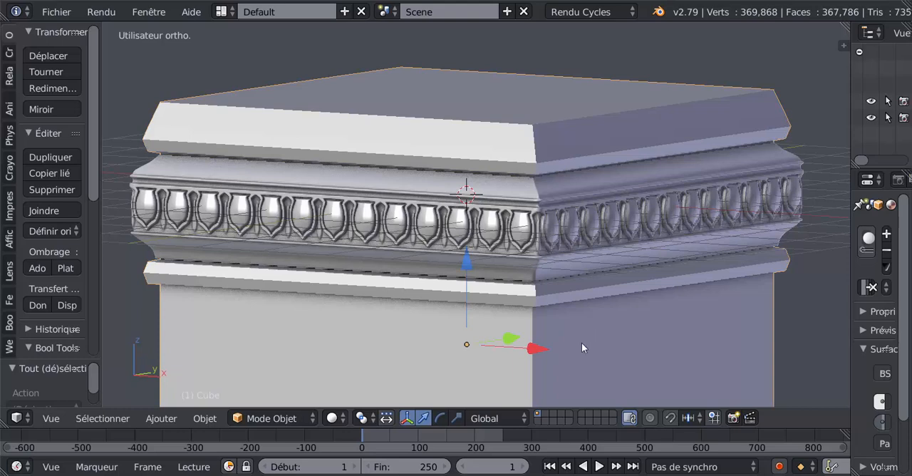
key(h)
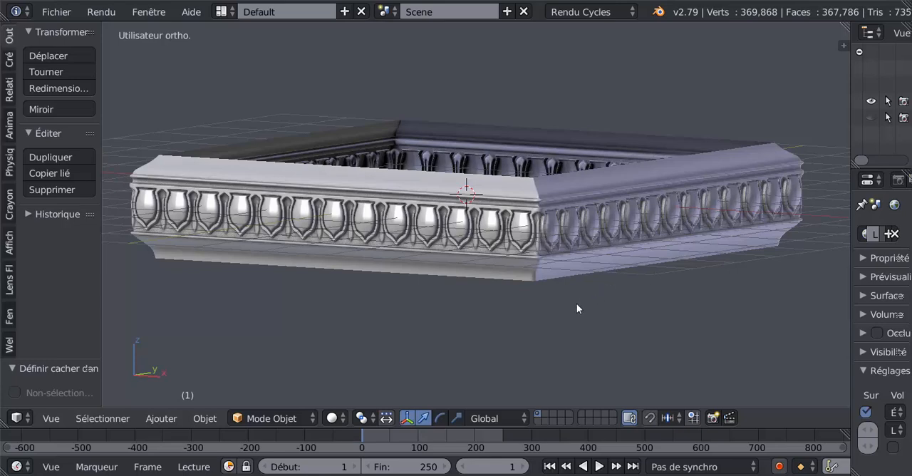
key(alt+h)
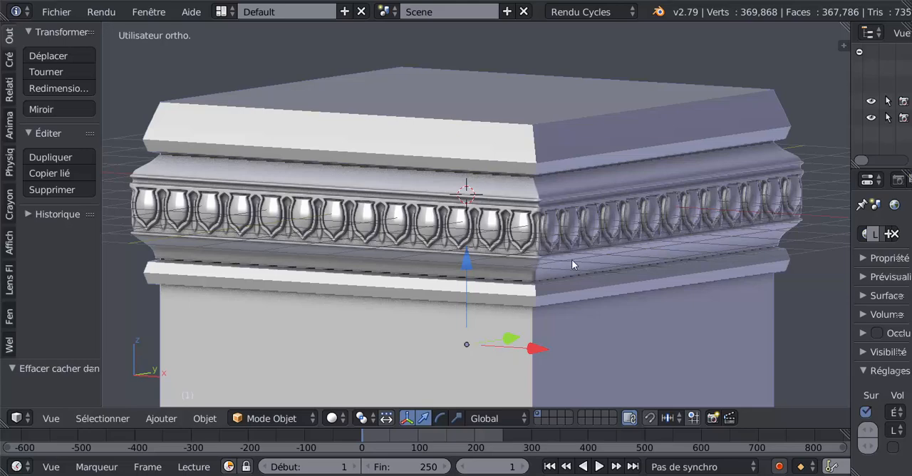
- Examine the mesh topology of the ornamental frieze in Edit Mode, especially around the corner and the repeated egg motifs
right_click(590, 228)
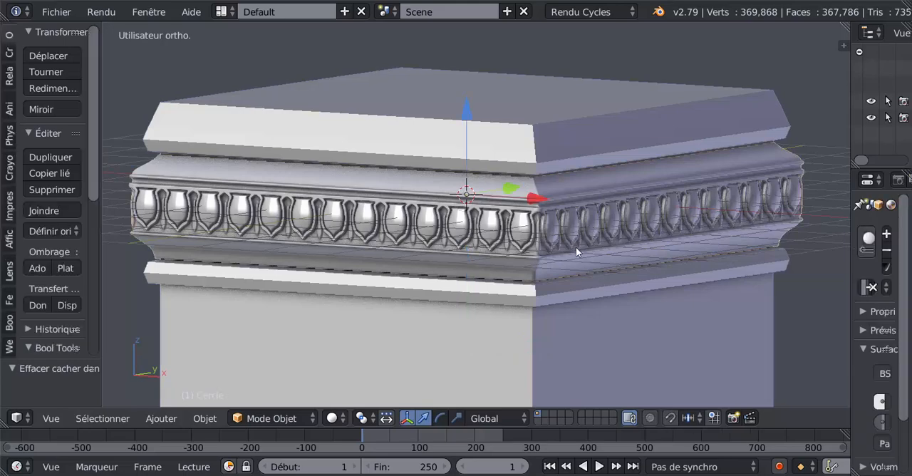
key(Tab)
scroll(504, 268, up, 2)
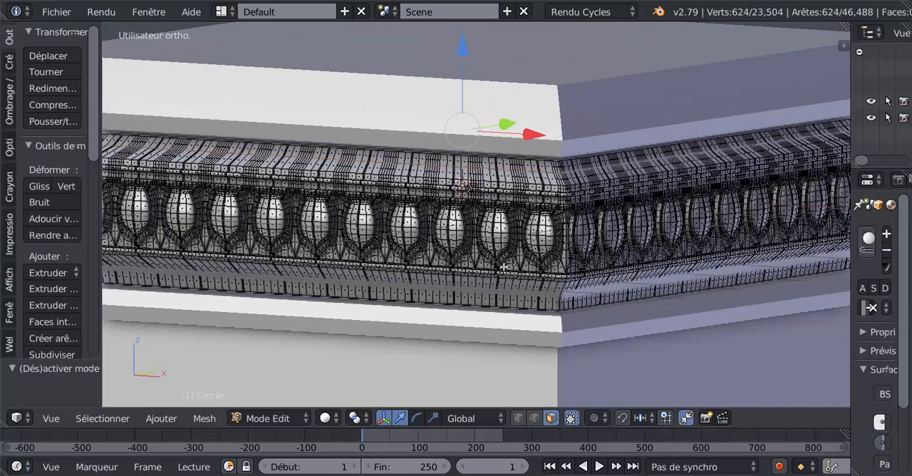
scroll(504, 268, down, 4)
middle_drag(509, 297, 474, 281)
scroll(473, 278, up, 3)
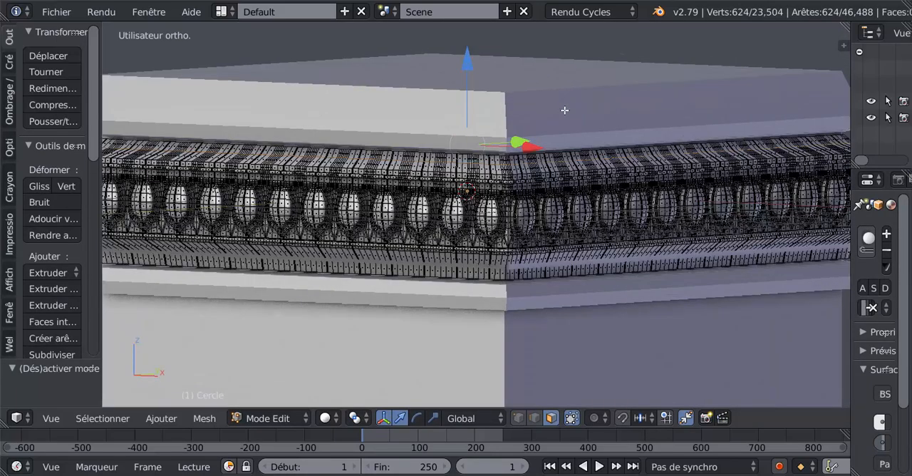
scroll(578, 232, down, 4)
scroll(545, 235, up, 2)
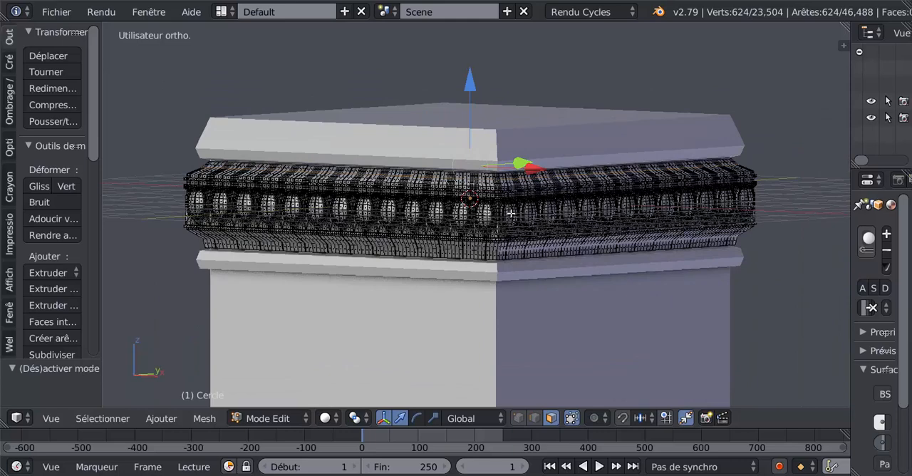
scroll(503, 218, up, 2)
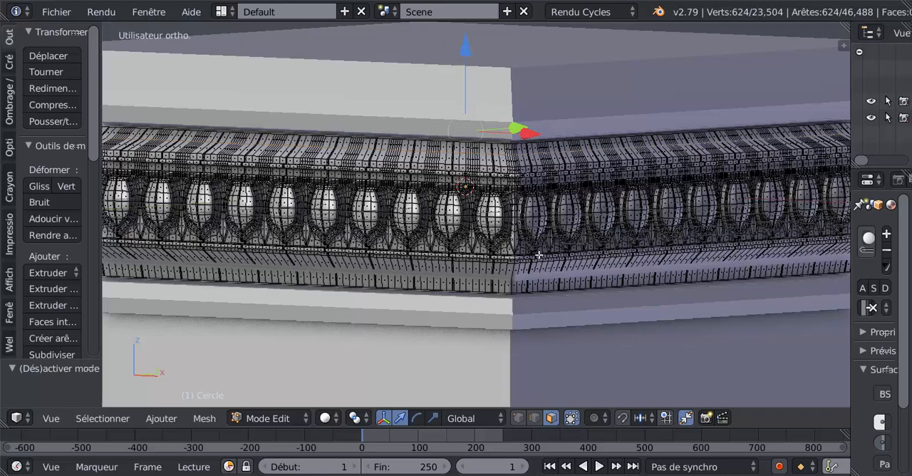
scroll(504, 236, down, 3)
middle_drag(470, 288, 444, 287)
scroll(456, 268, up, 2)
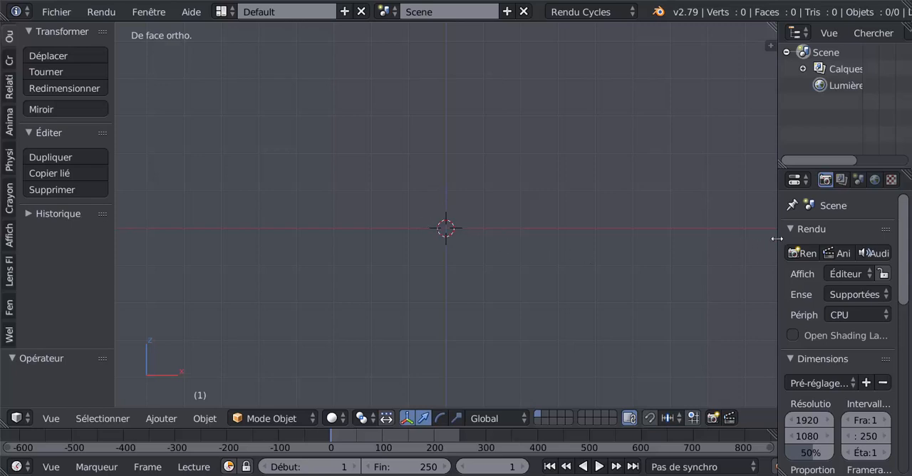
- Widen the 3D viewport of the empty scene by narrowing the panels on both sides
drag(777, 239, 808, 238)
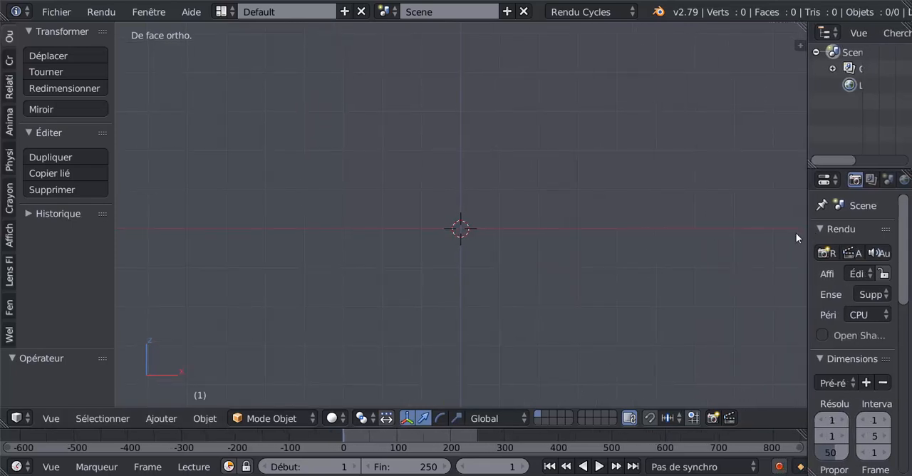
drag(113, 243, 98, 246)
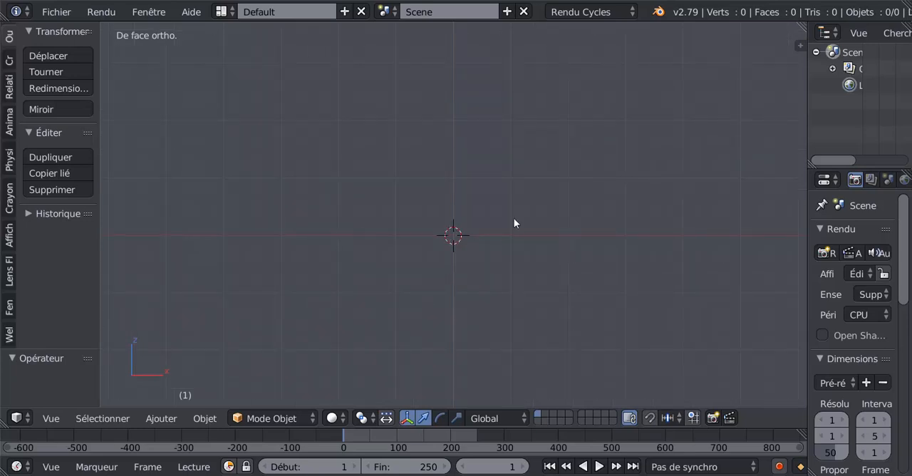
shift+middle_drag(516, 221, 520, 260)
shift+middle_drag(409, 282, 413, 235)
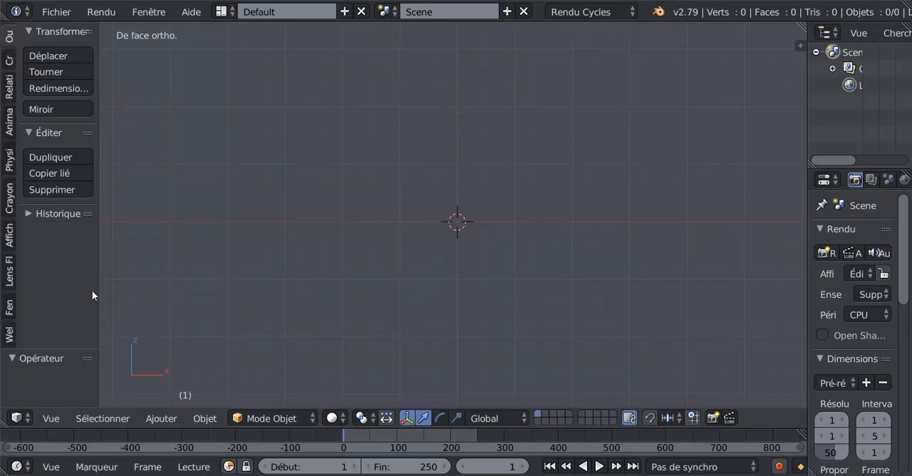
- Add a mesh circle at the origin and set its vertex count to 16
click(9, 61)
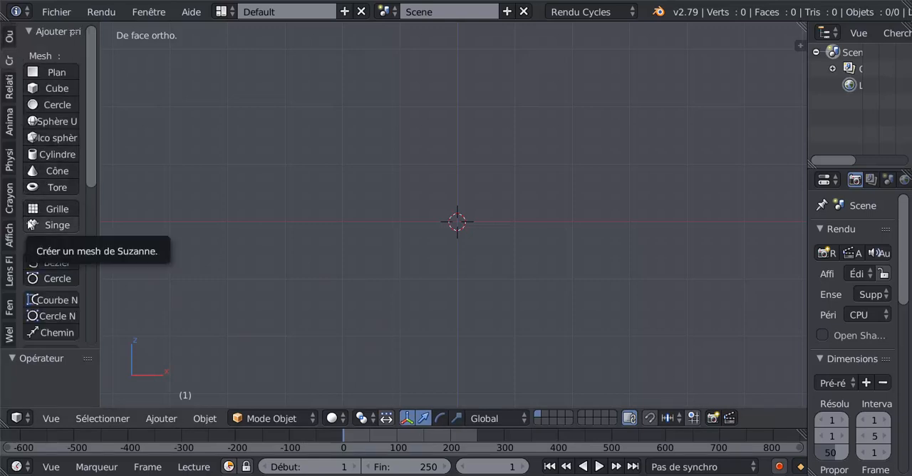
click(55, 105)
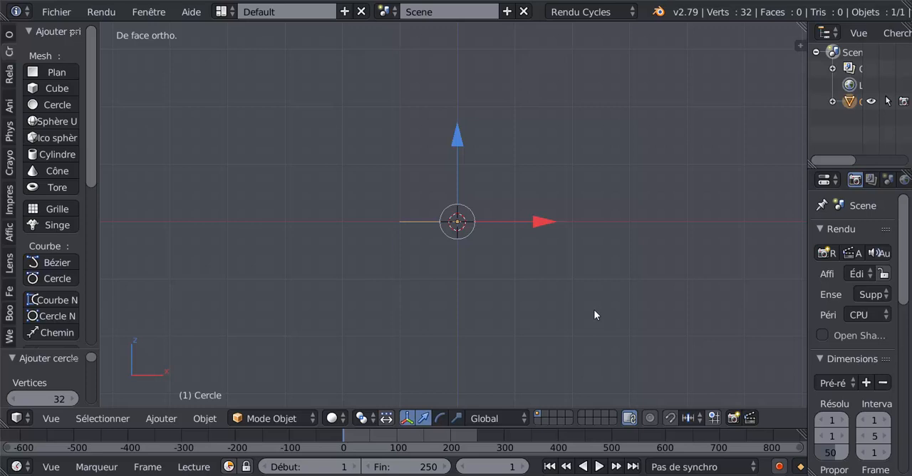
drag(38, 347, 39, 146)
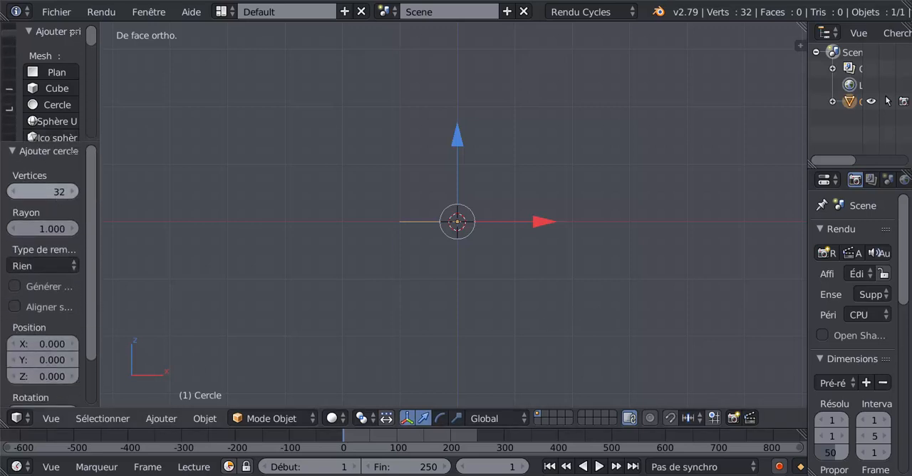
click(57, 191)
text(16)
key(Return)
- Enter Edit Mode on the circle and select only its five uppermost vertices in top view
middle_drag(407, 226, 414, 238)
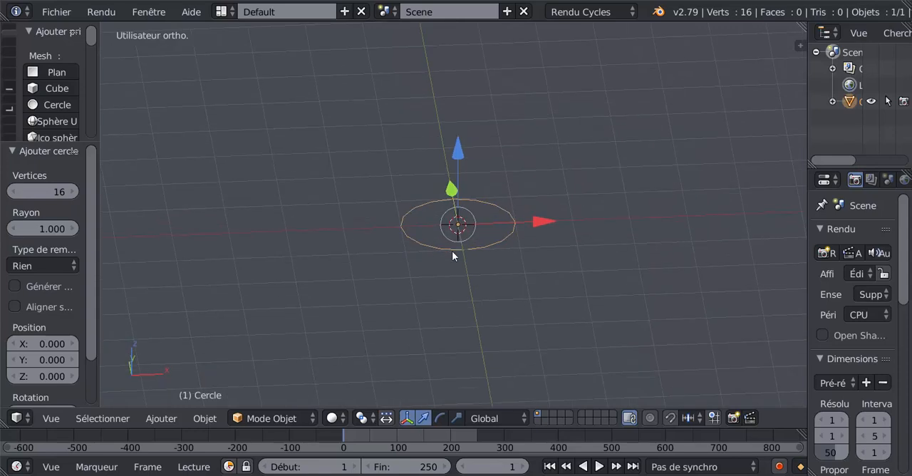
key(Tab)
scroll(499, 256, up, 3)
middle_drag(509, 258, 501, 295)
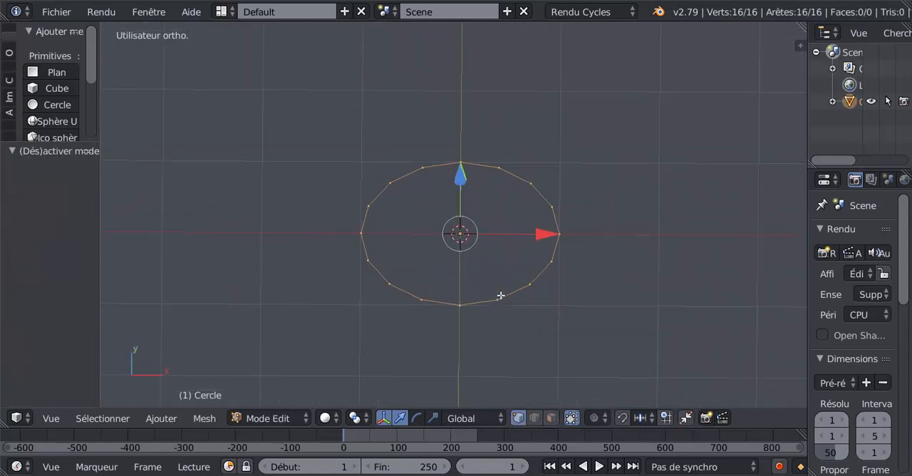
key(KP_7)
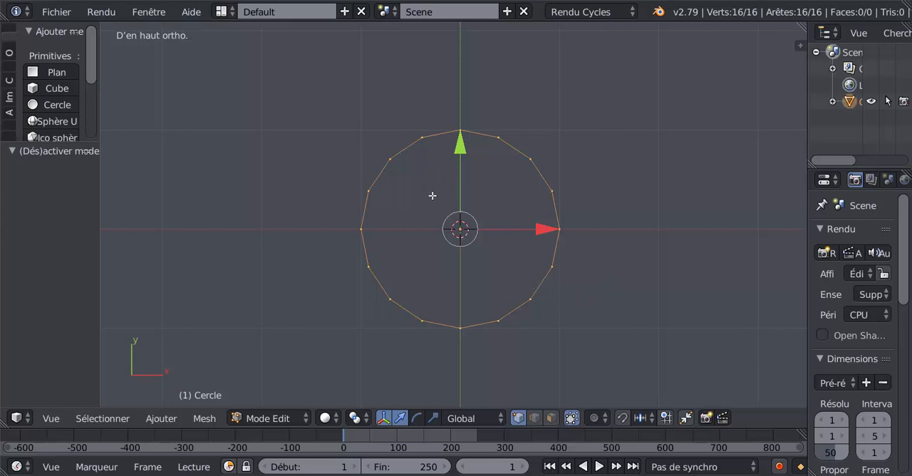
key(c)
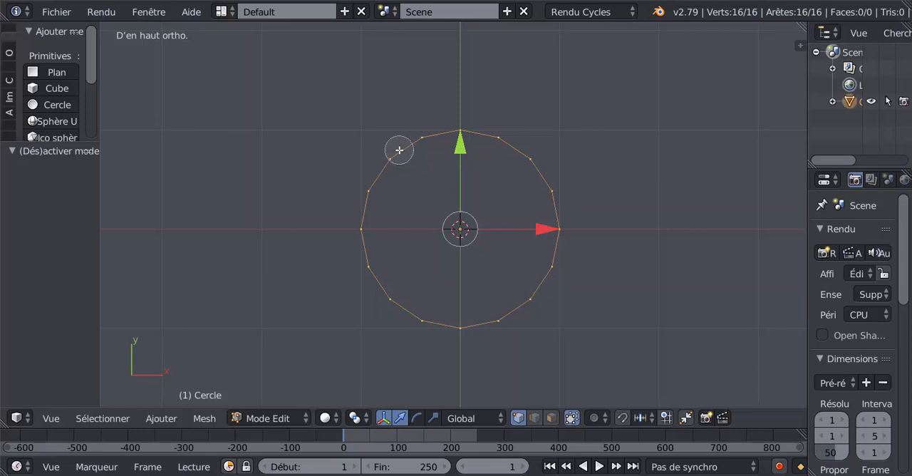
key(Escape)
key(a)
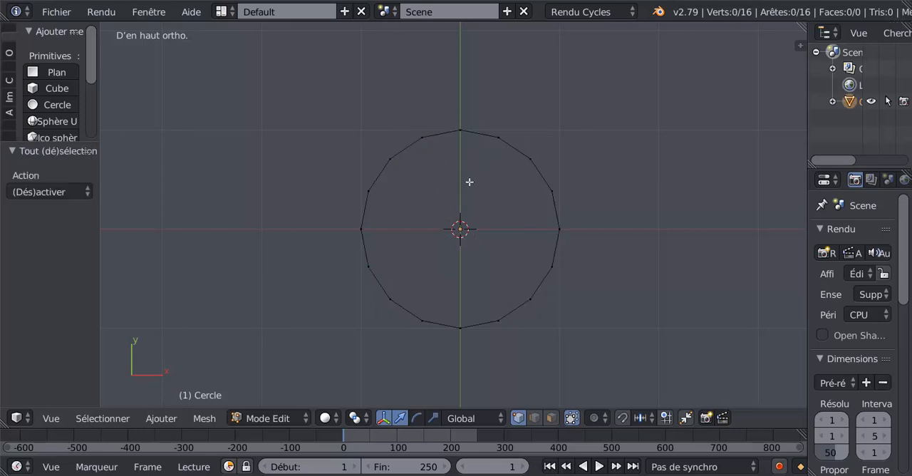
key(c)
mouse_move(523, 158)
mouse_down()
mouse_move(477, 135)
mouse_move(390, 162)
mouse_up()
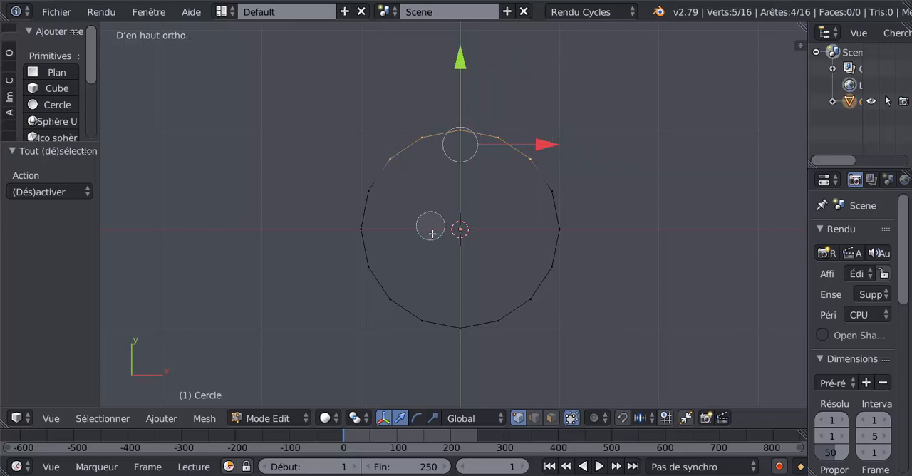
key(Escape)
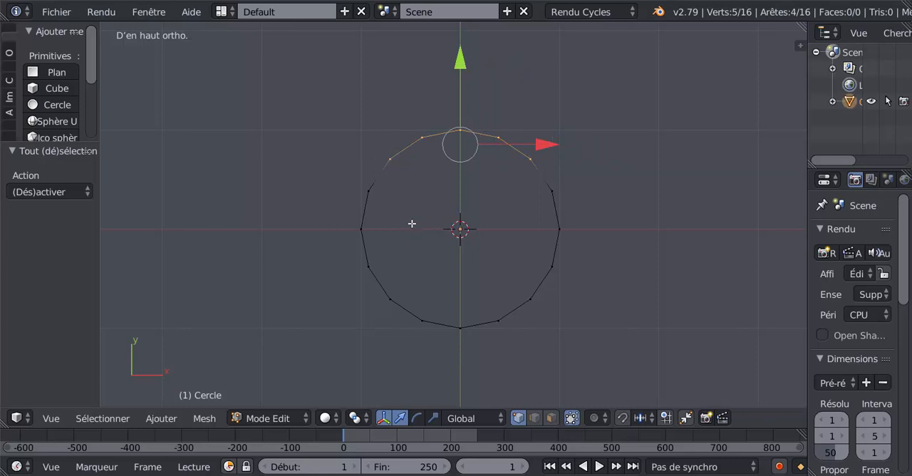
- Try to delete the five selected vertices of the circle
key(x)
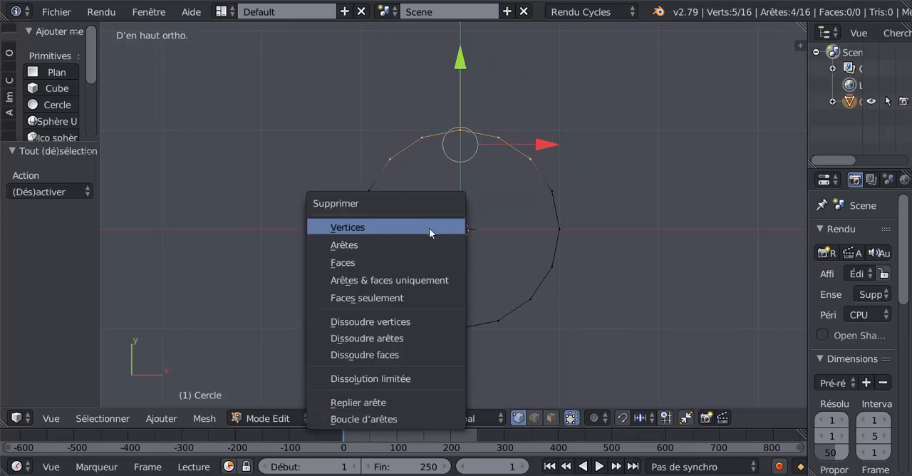
click(416, 227)
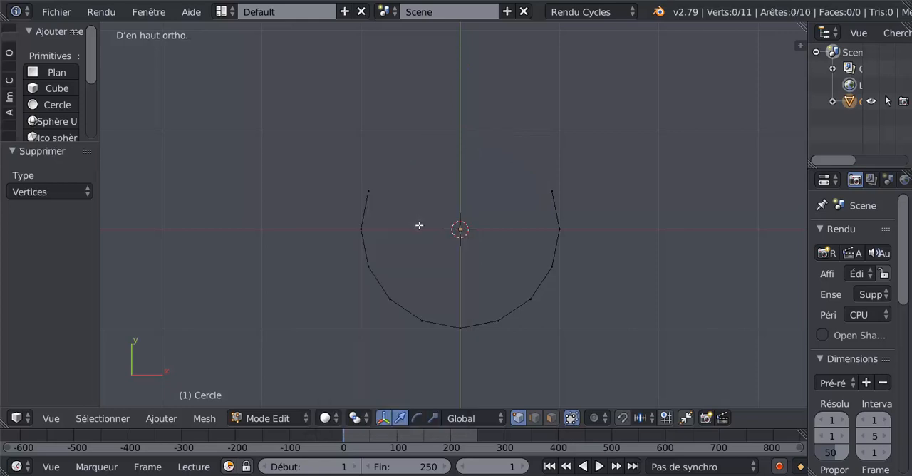
key(ctrl+z)
- Deselect the two outermost of the selected vertices and delete the three remaining ones at the circle's upper edge
shift+right_click(528, 159)
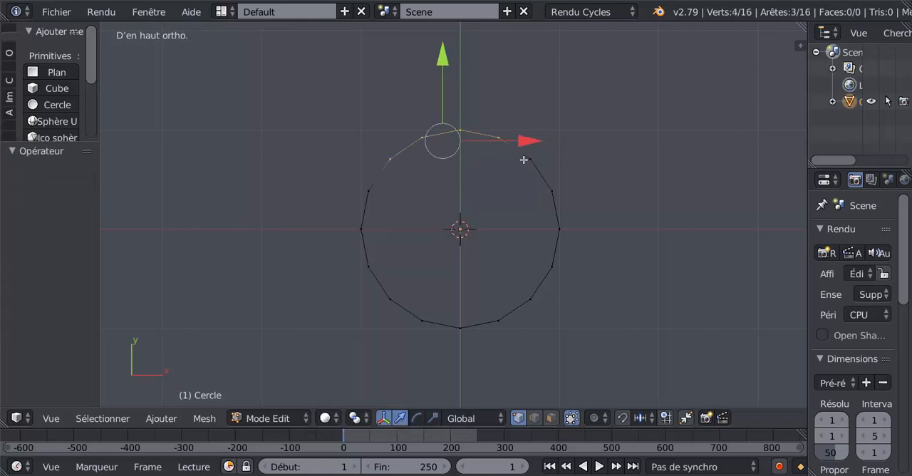
shift+right_click(391, 160)
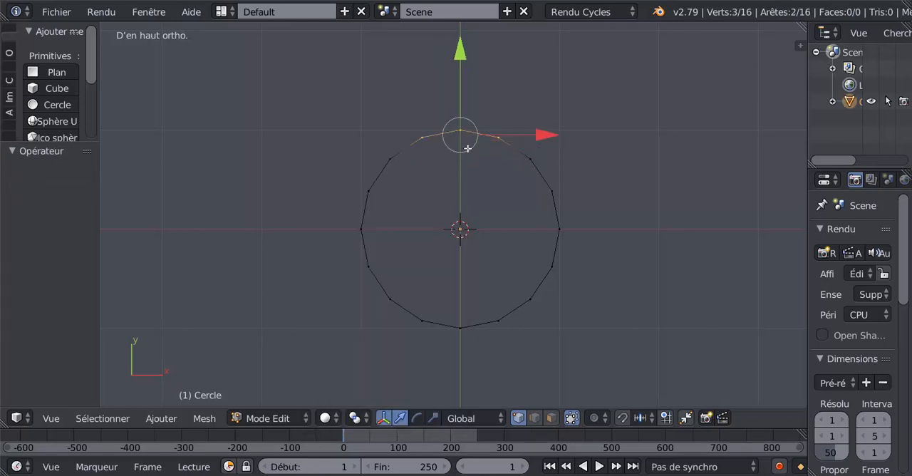
key(x)
click(432, 231)
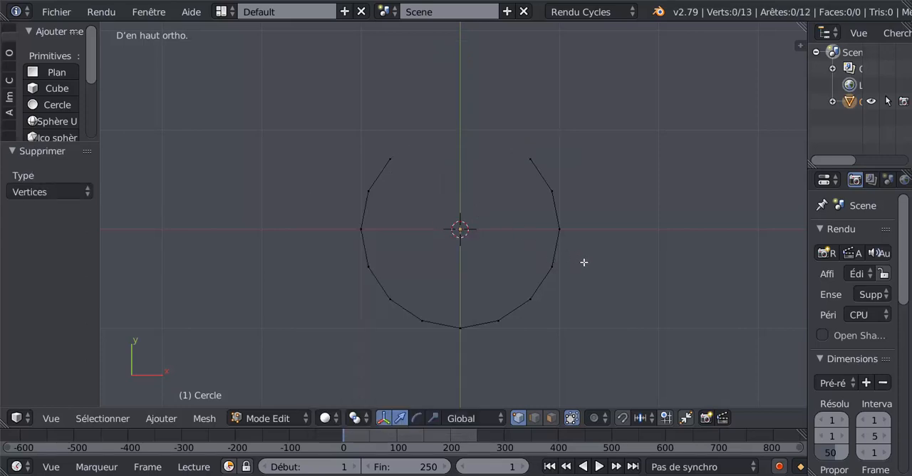
- Select all vertices of the open circle and rotate them 90° around the X axis in front view
middle_drag(603, 281, 586, 243)
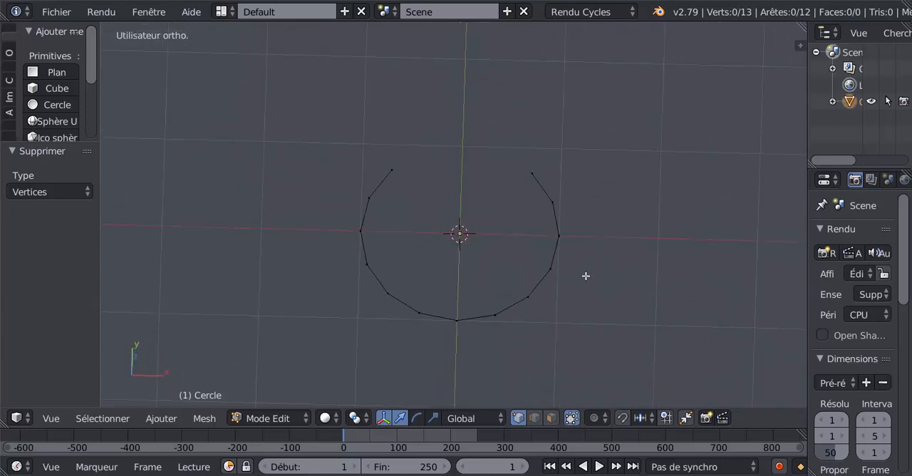
key(KP_1)
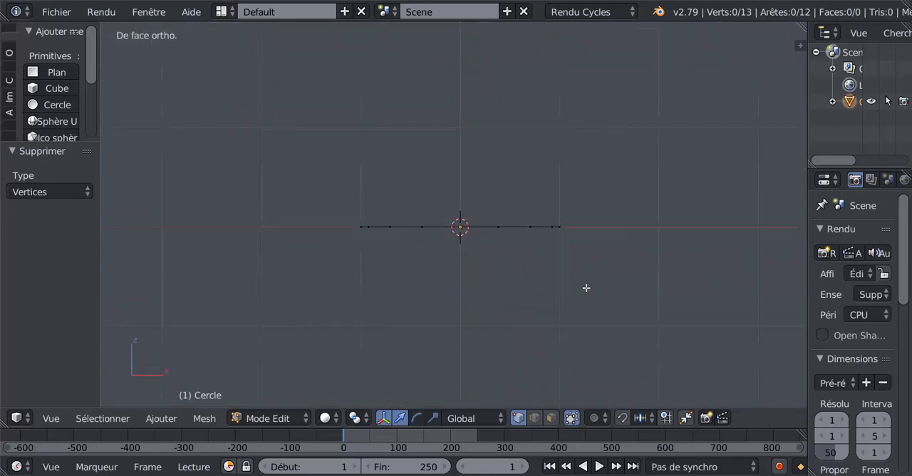
key(a)
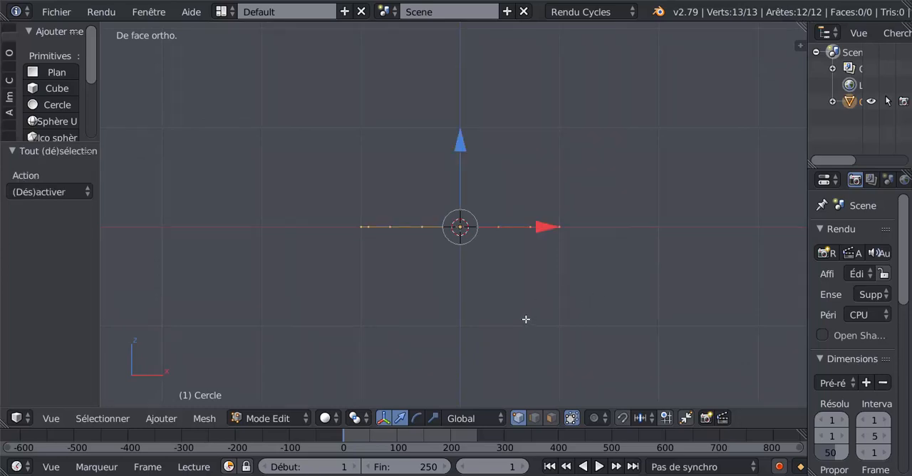
text(r)
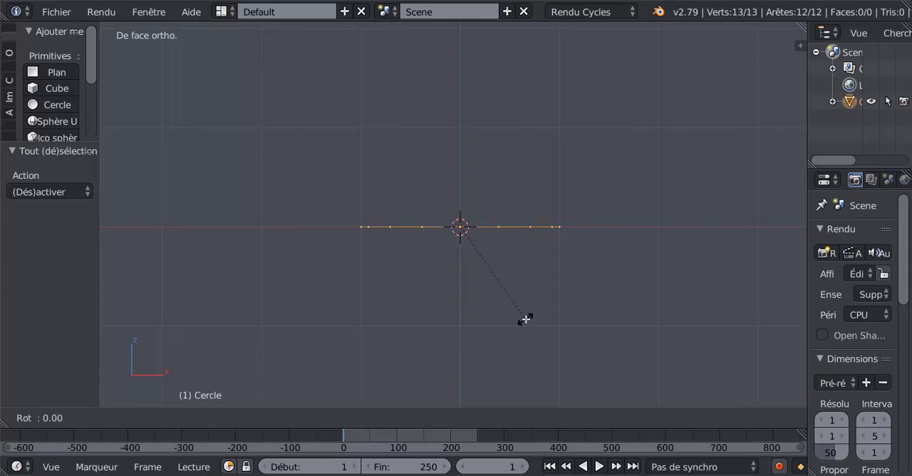
text(x90)
key(Return)
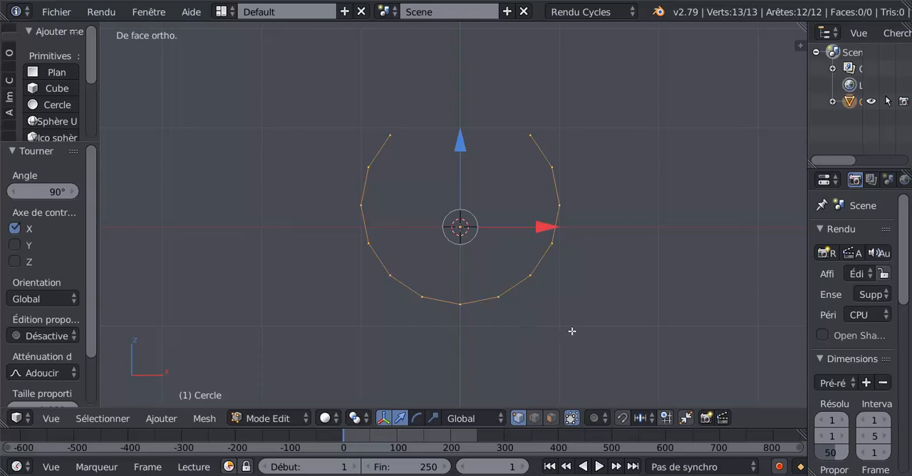
middle_drag(613, 280, 556, 296)
scroll(433, 296, down, 5)
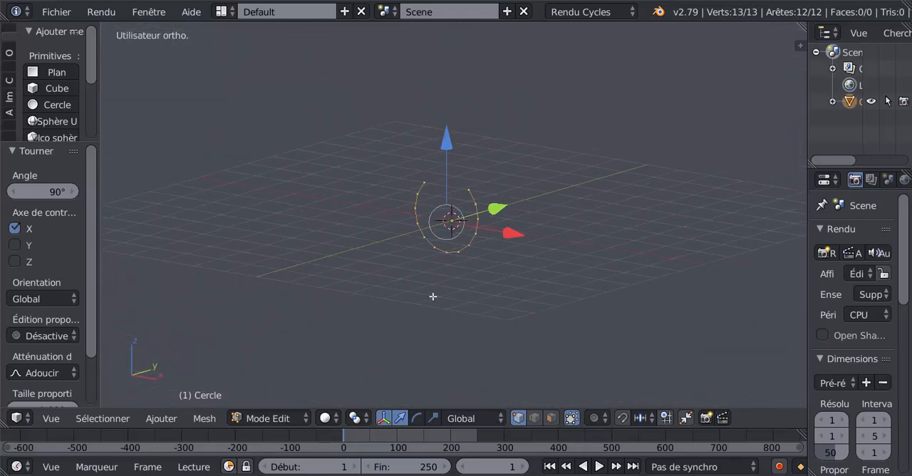
key(KP_1)
scroll(485, 319, up, 5)
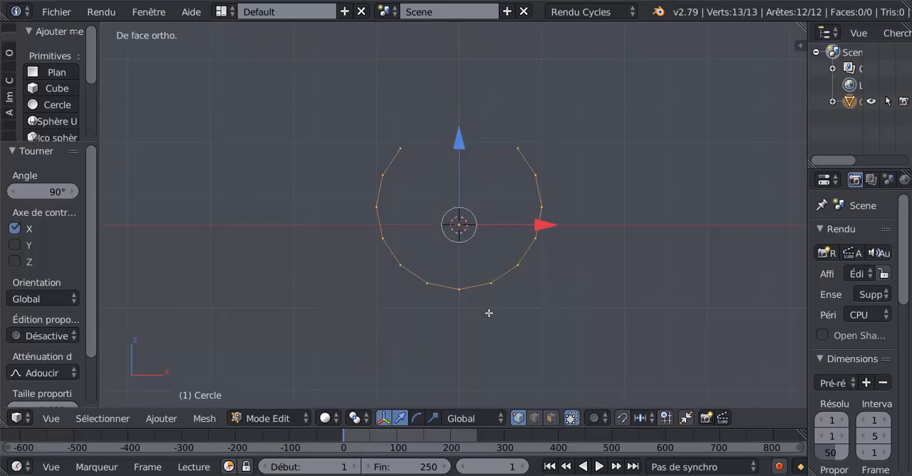
middle_drag(502, 296, 431, 314)
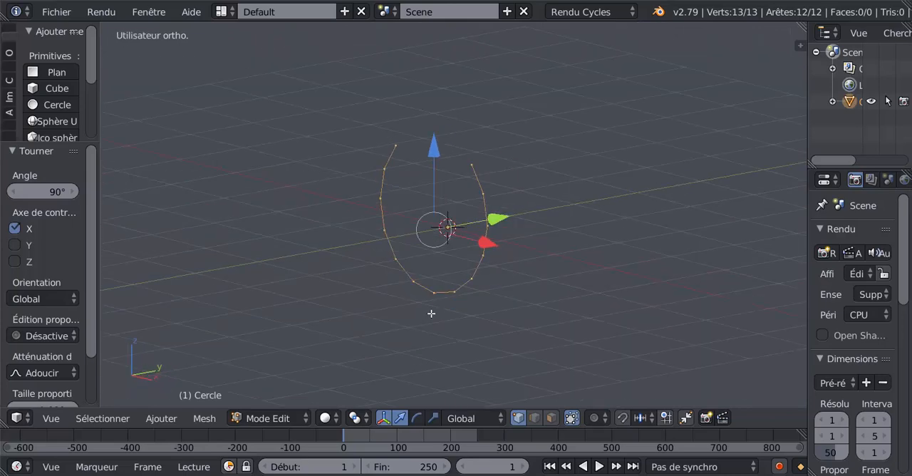
- Extrude the open circle and pull the new vertices a short distance along the Y axis to form a thin band
key(e)
click(464, 320)
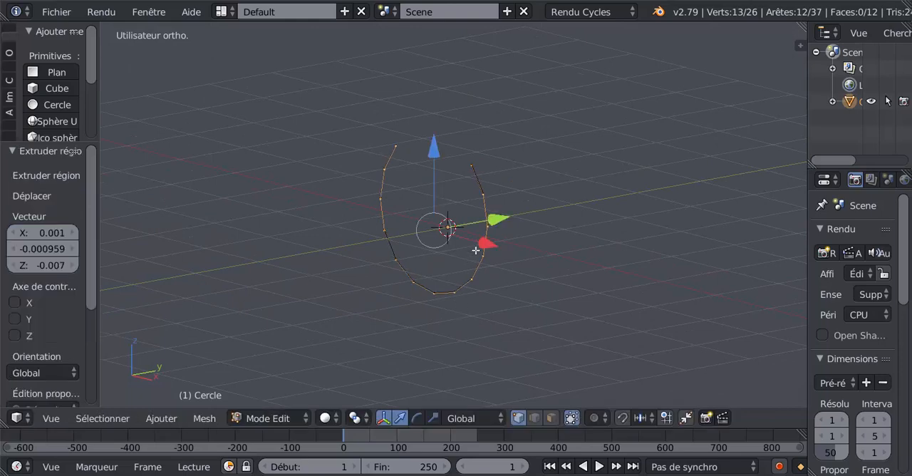
drag(497, 220, 511, 214)
middle_drag(401, 298, 456, 302)
- Select the whole band and solidify its faces with a thickness of 0.2230
key(a)
key(a)
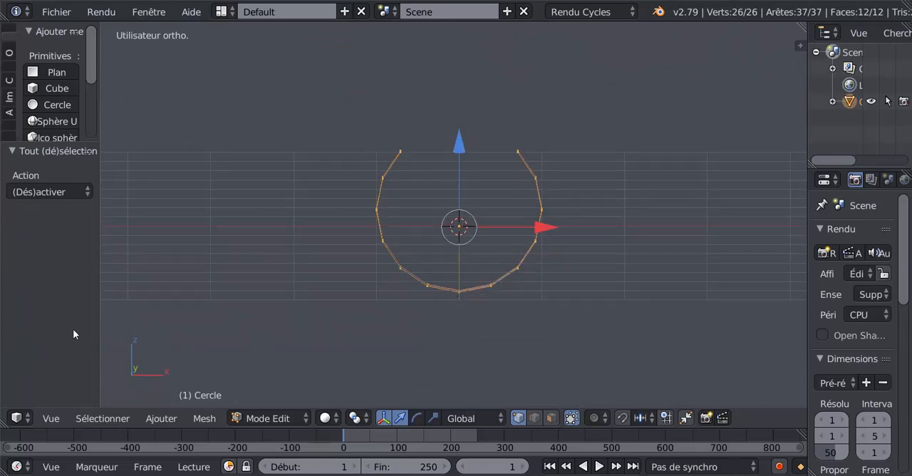
click(203, 419)
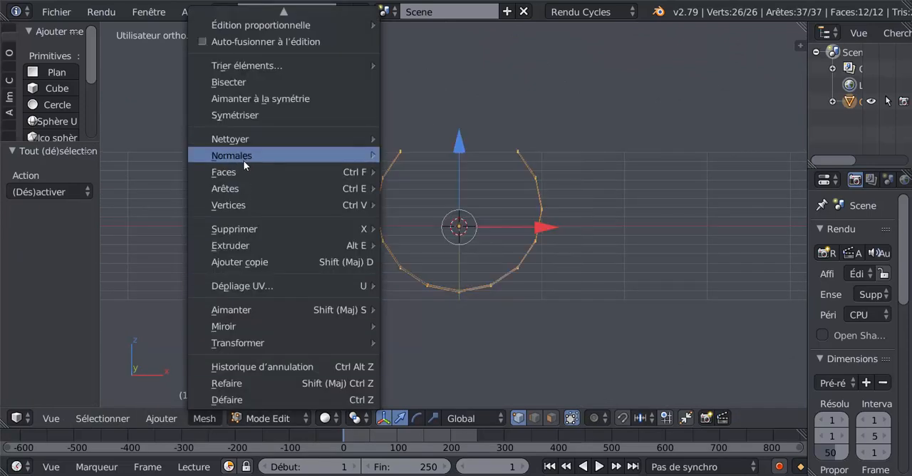
mouse_move(242, 174)
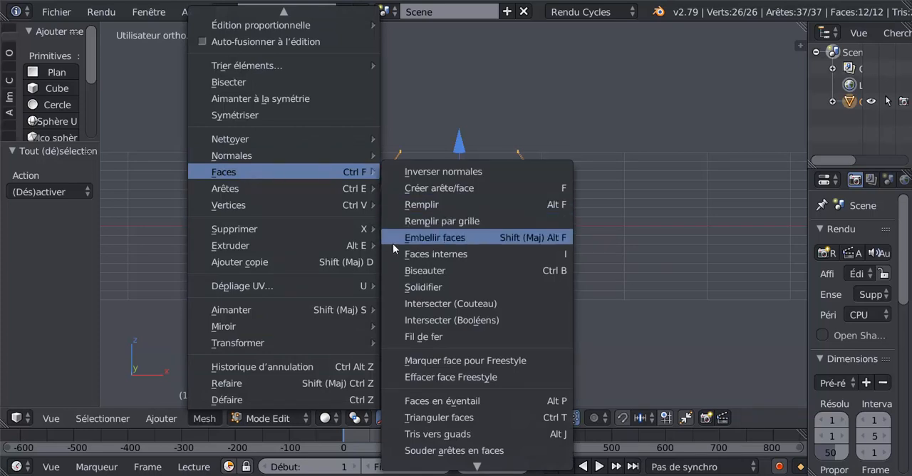
click(409, 288)
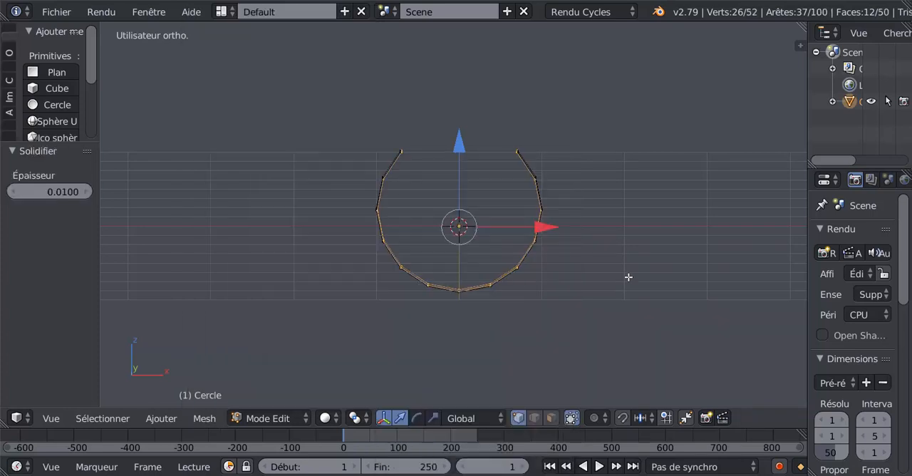
key(KP_1)
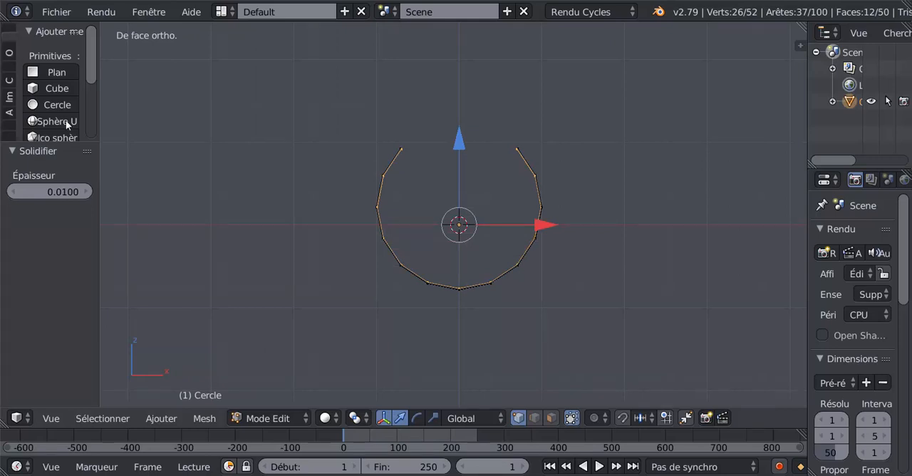
drag(54, 141, 54, 102)
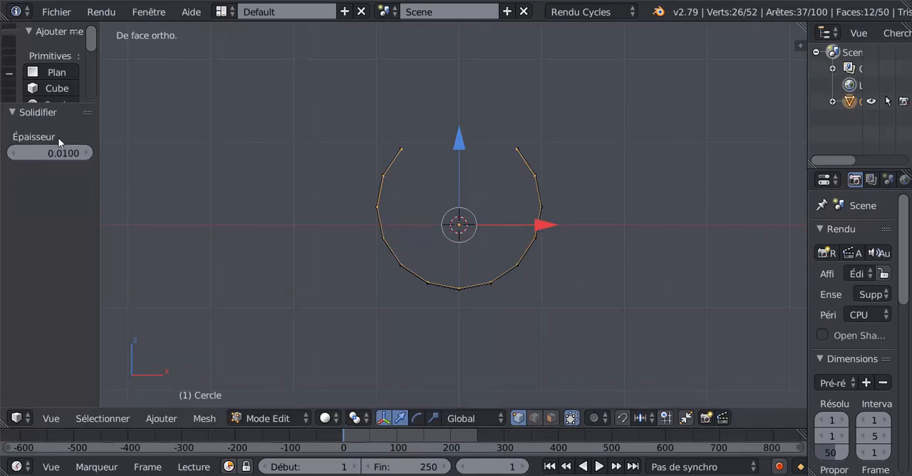
drag(67, 158, 141, 158)
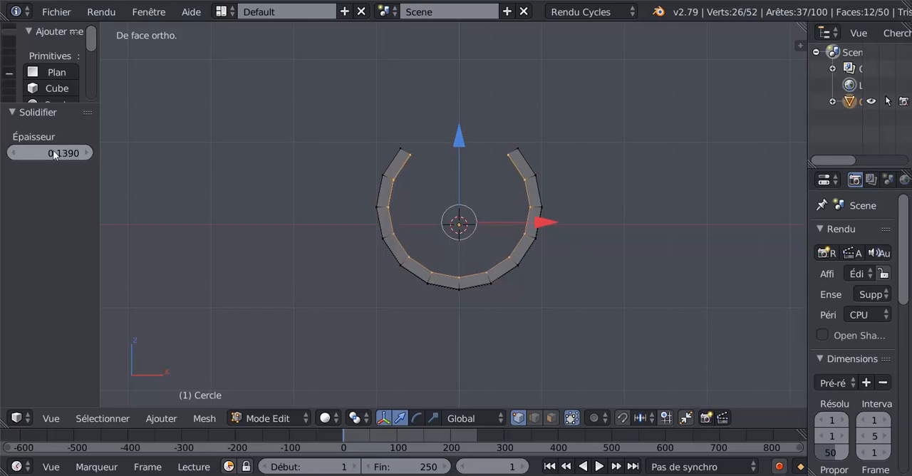
drag(69, 154, 116, 153)
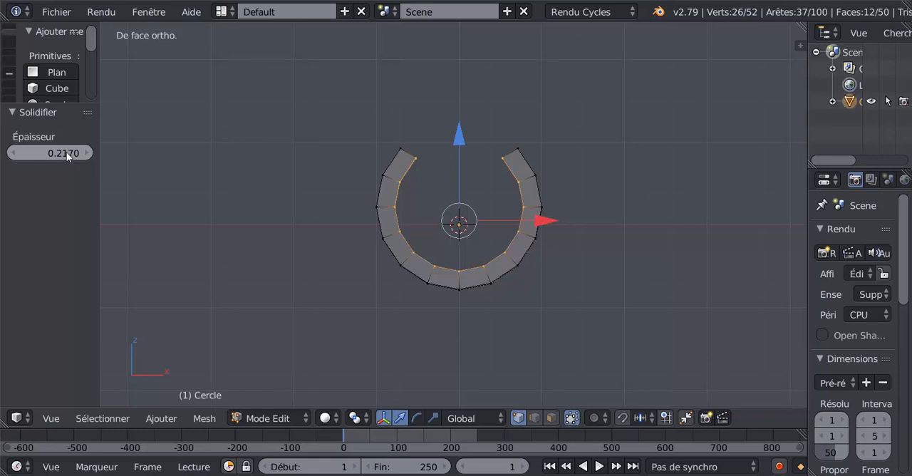
mouse_move(67, 153)
mouse_down()
mouse_move(48, 152)
mouse_move(112, 153)
mouse_move(69, 153)
mouse_up()
- Select only the row of vertices nearest the X axis in wireframe top view and delete it, leaving a flat horseshoe band
middle_drag(629, 171, 540, 236)
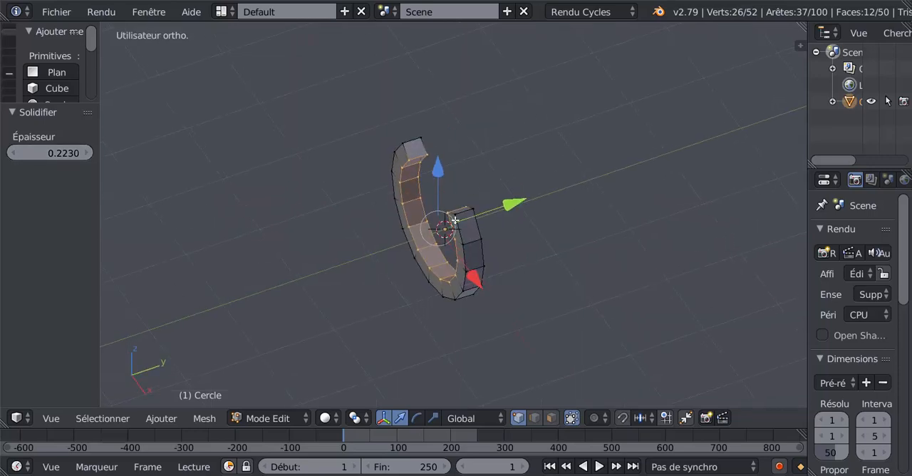
key(KP_7)
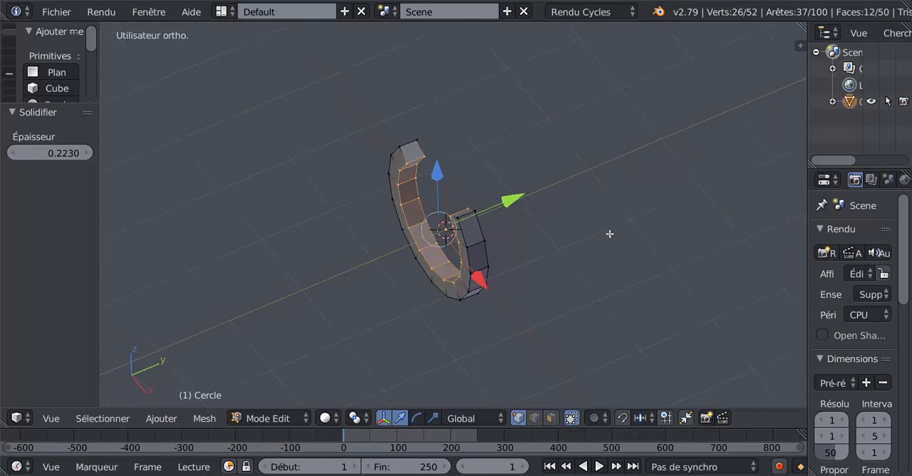
key(z)
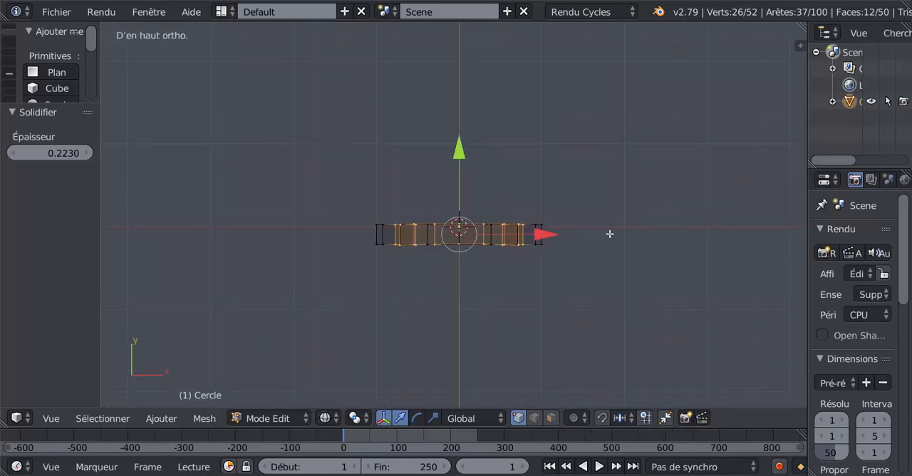
key(a)
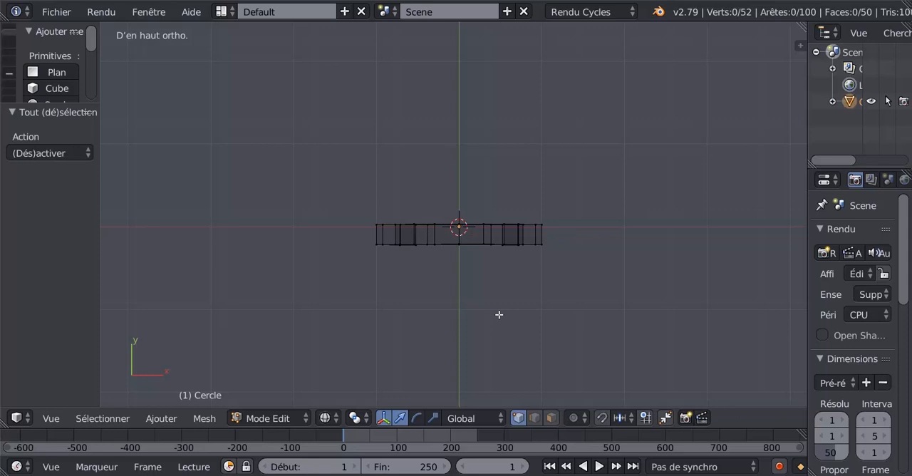
key(b)
drag(320, 190, 563, 233)
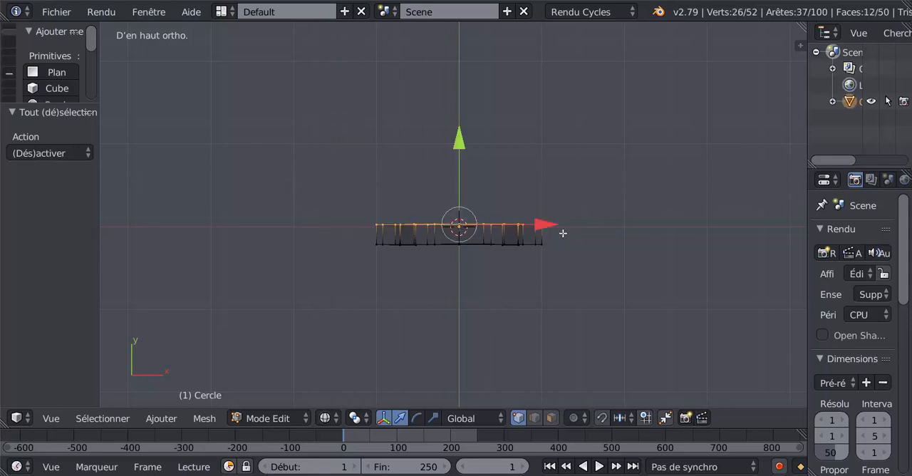
mouse_move(583, 311)
middle_down()
mouse_move(448, 230)
mouse_move(456, 211)
mouse_move(399, 279)
middle_up()
key(z)
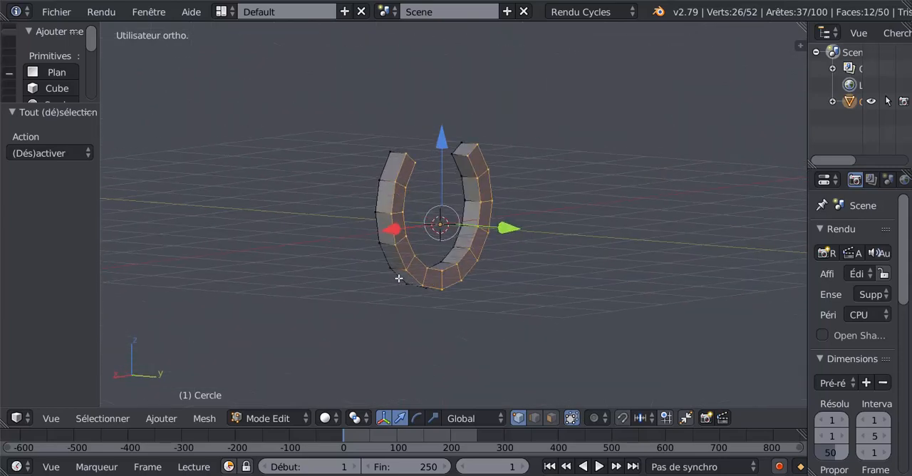
key(x)
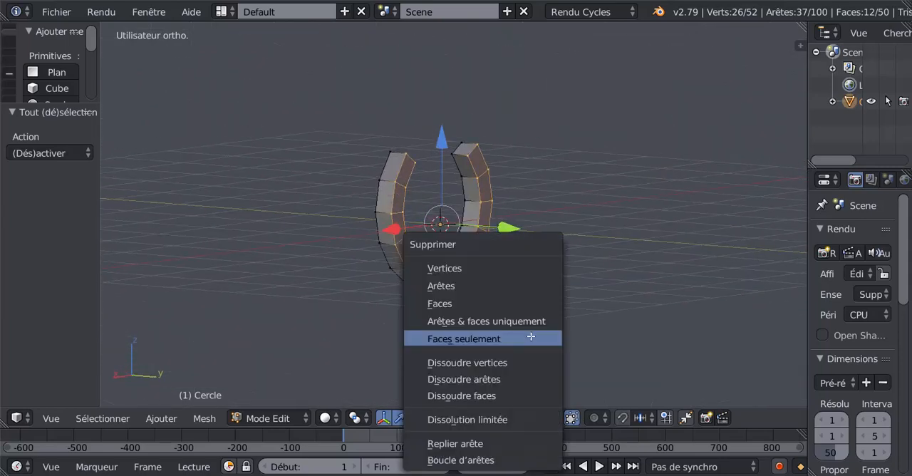
click(479, 268)
middle_drag(464, 270, 620, 278)
key(Tab)
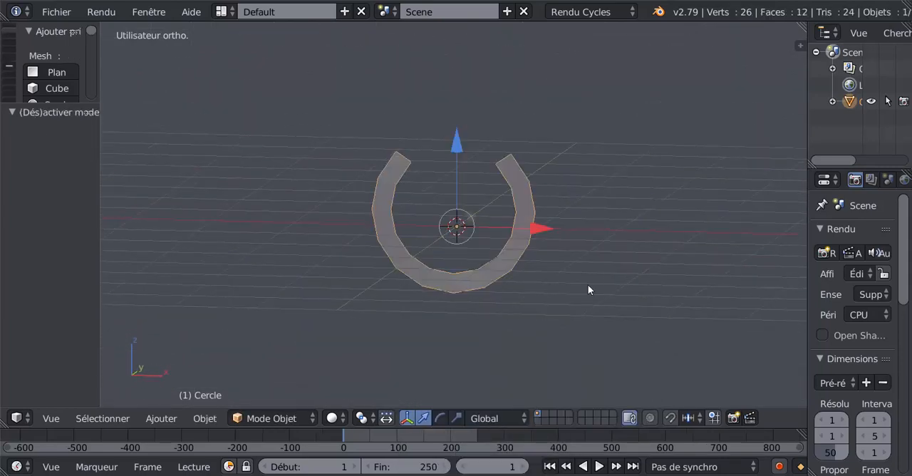
- Select the whole horseshoe mesh in Edit Mode and stretch it along the Z axis by a factor of 1.321
key(Tab)
key(KP_1)
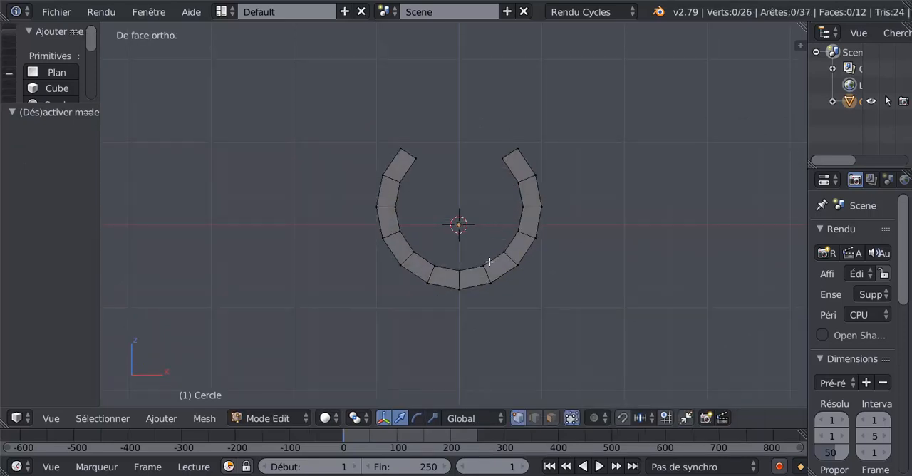
shift+middle_drag(486, 248, 486, 266)
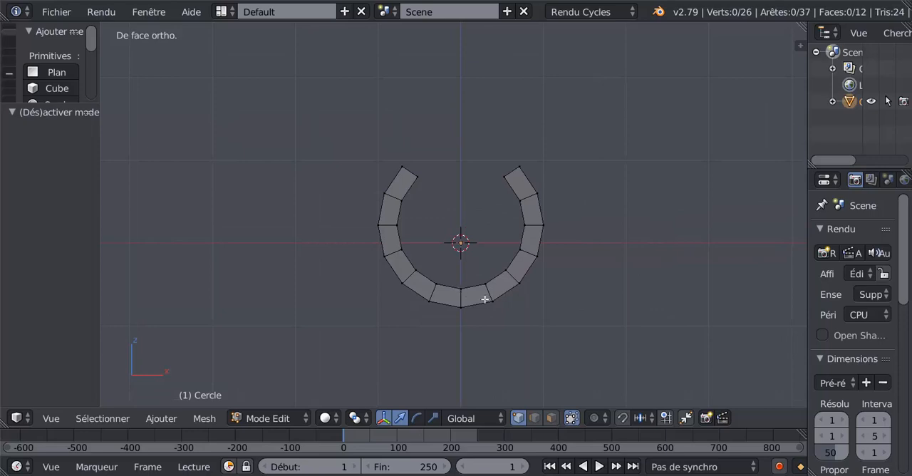
key(a)
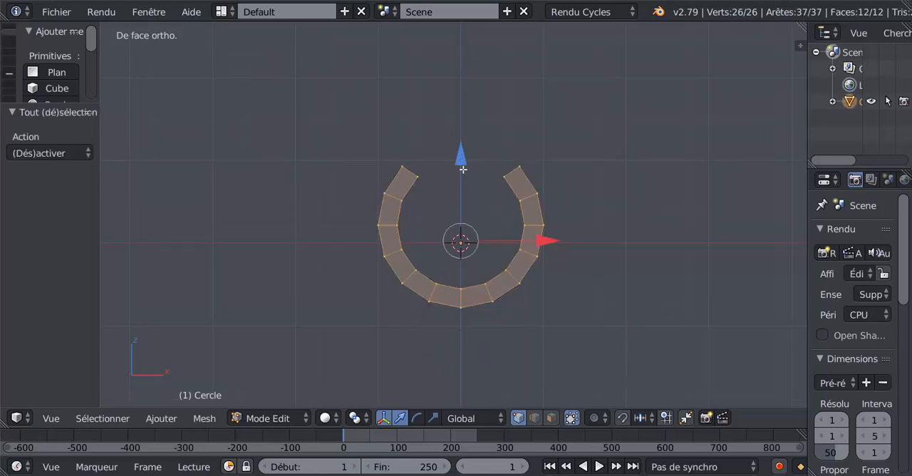
click(433, 419)
drag(463, 158, 468, 135)
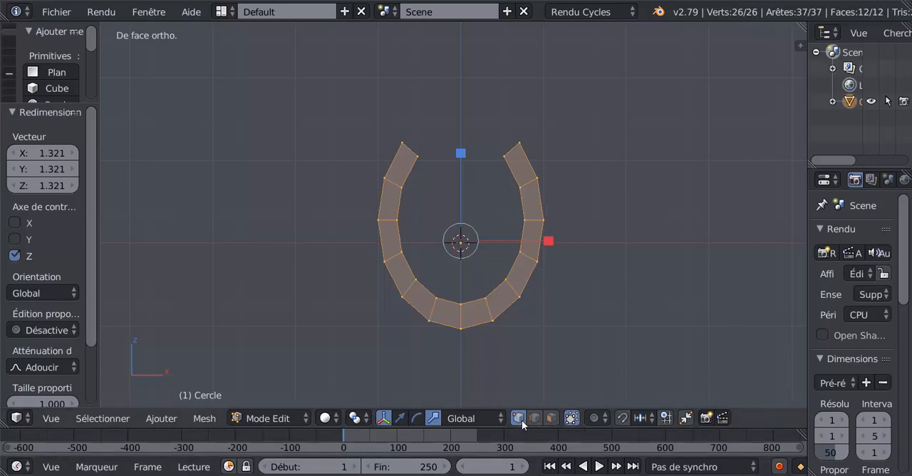
- Slide the outer vertex at the horseshoe's upper right end down along its edge by a factor of 0.432
right_click(524, 141)
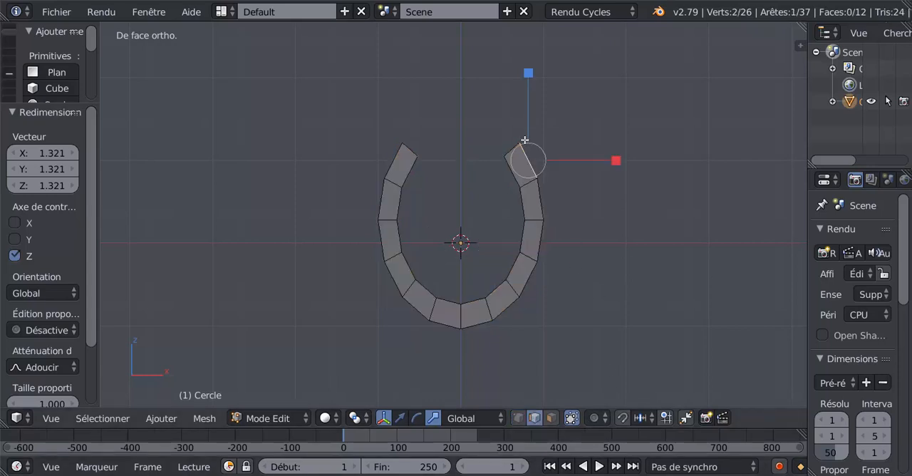
click(518, 419)
right_click(524, 137)
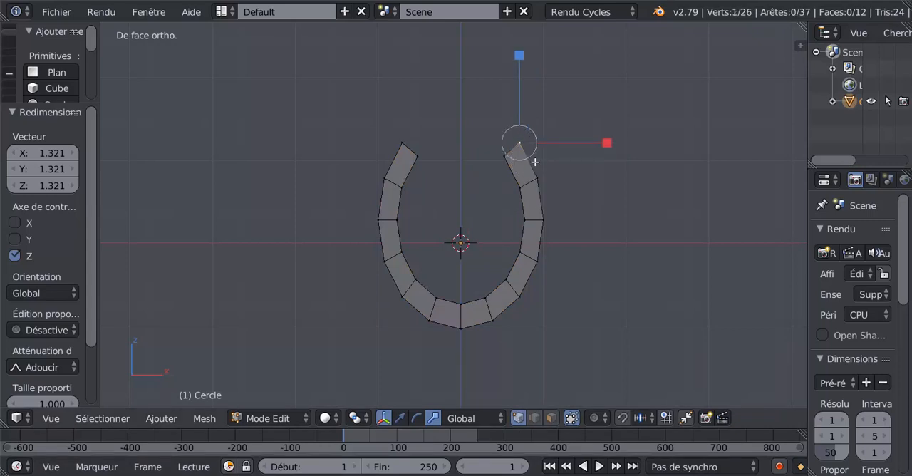
key(r)
key(Escape)
key(shift+v)
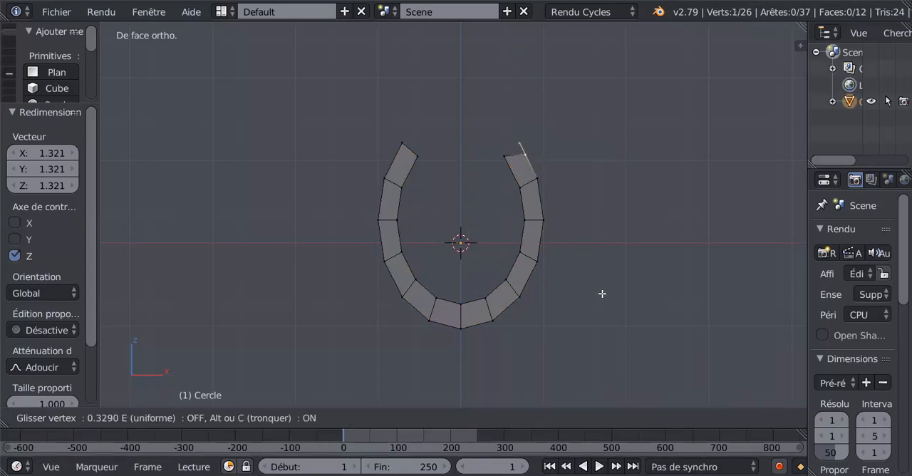
click(604, 296)
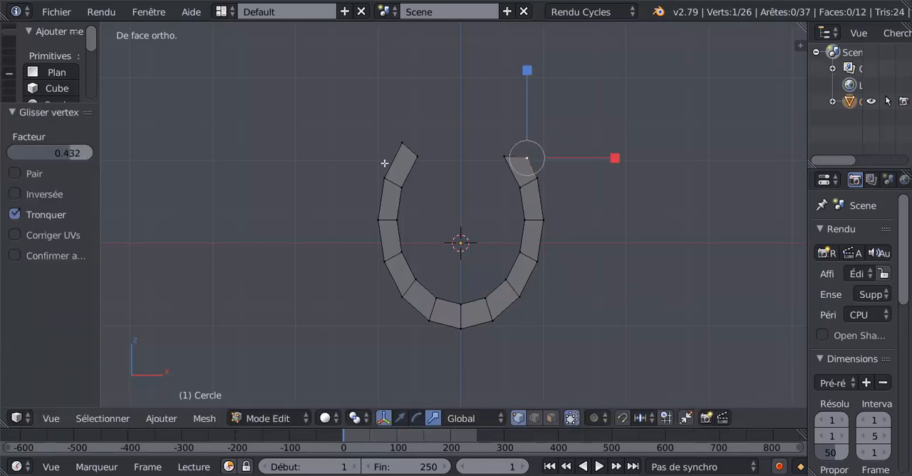
- Slide the outer vertex at the horseshoe's upper left end down along its edge by a factor of 0.406
right_click(404, 143)
key(shift+v)
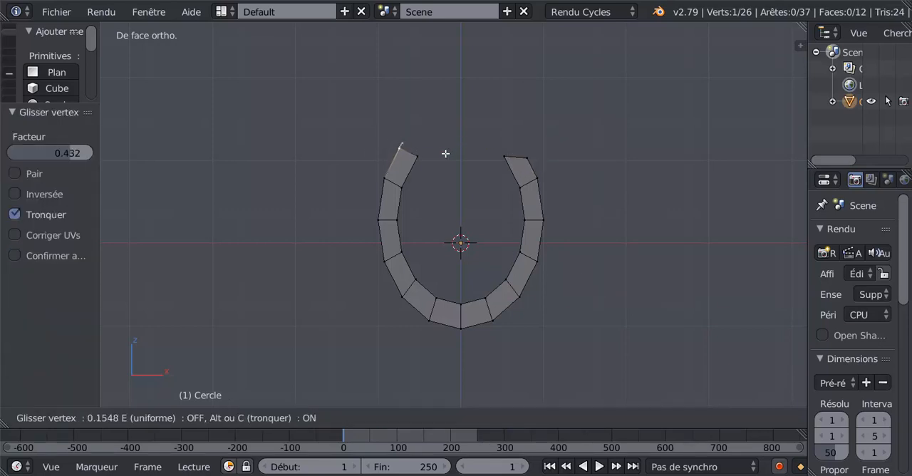
click(443, 159)
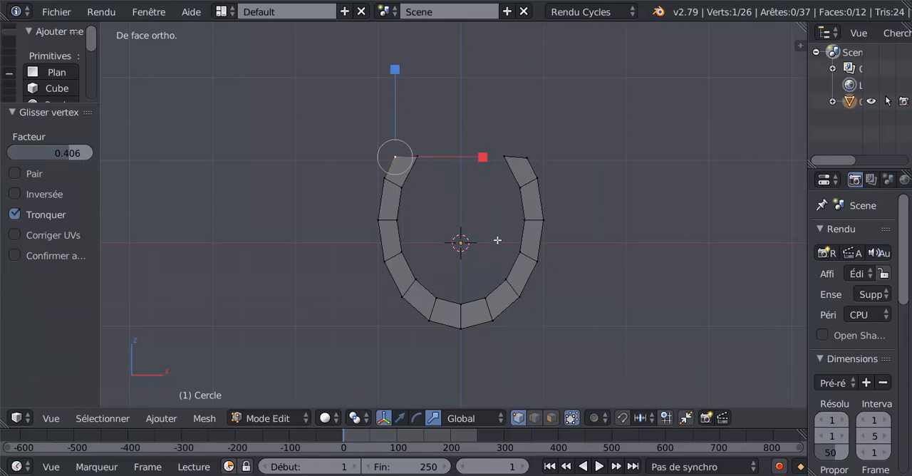
- Fill a face between each of the three uppermost pairs of opposite inner edges of the horseshoe
click(534, 419)
click(412, 174)
shift+click(510, 173)
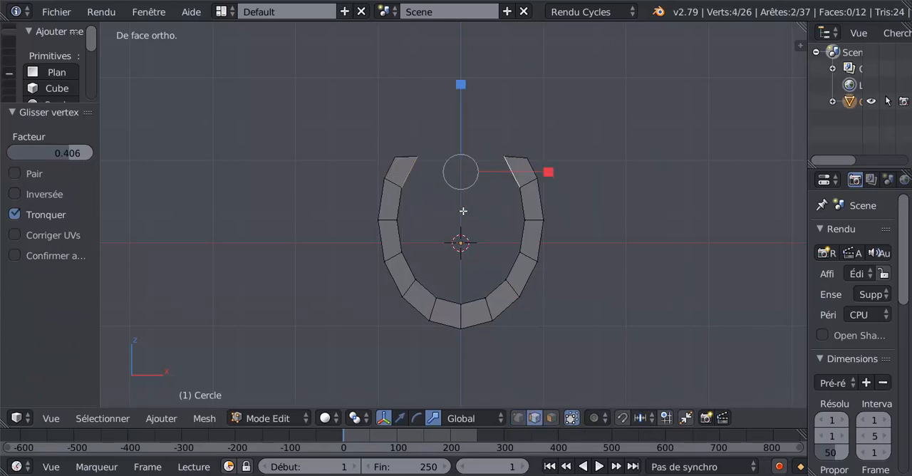
key(f)
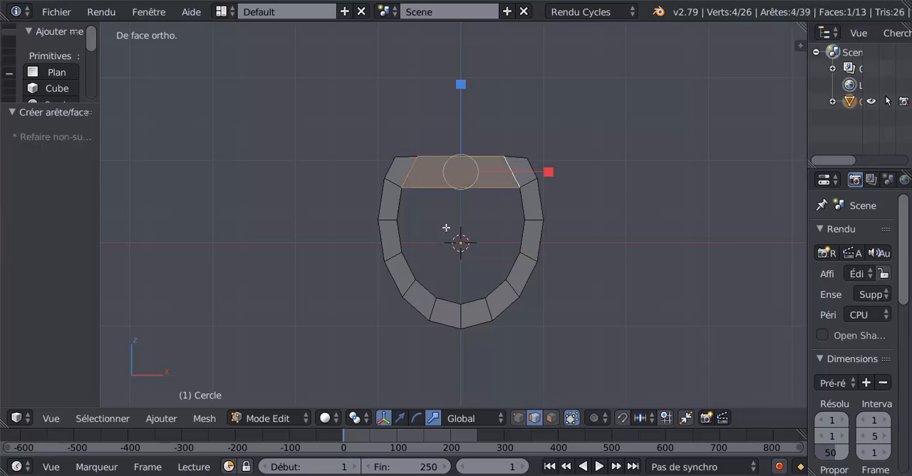
click(393, 207)
shift+click(507, 203)
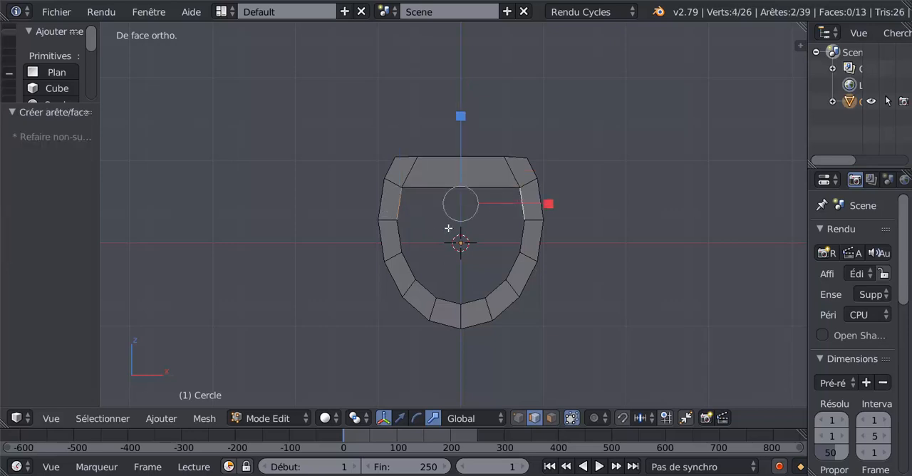
key(f)
click(403, 234)
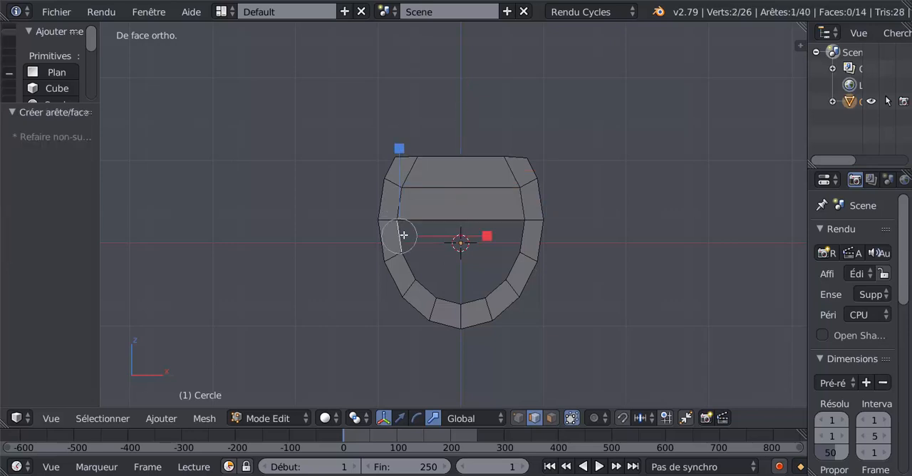
shift+click(508, 237)
key(f)
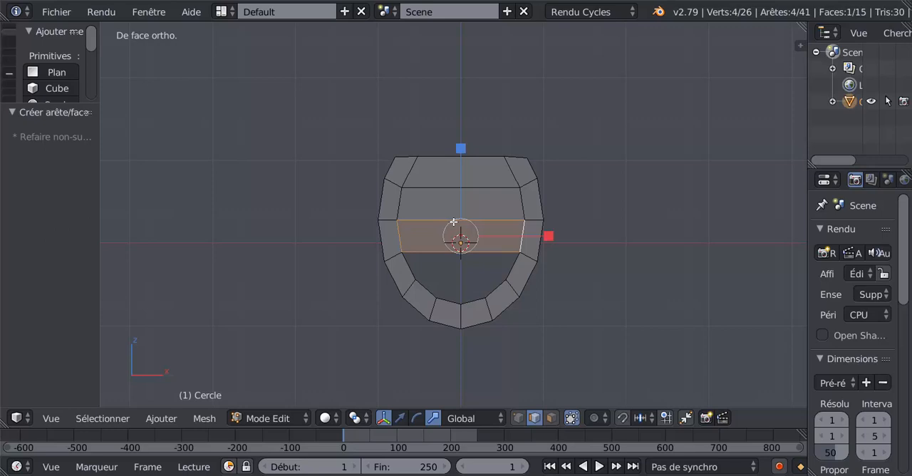
- Add a centred loop cut with 3 vertical cuts through the three new faces
key(ctrl+r)
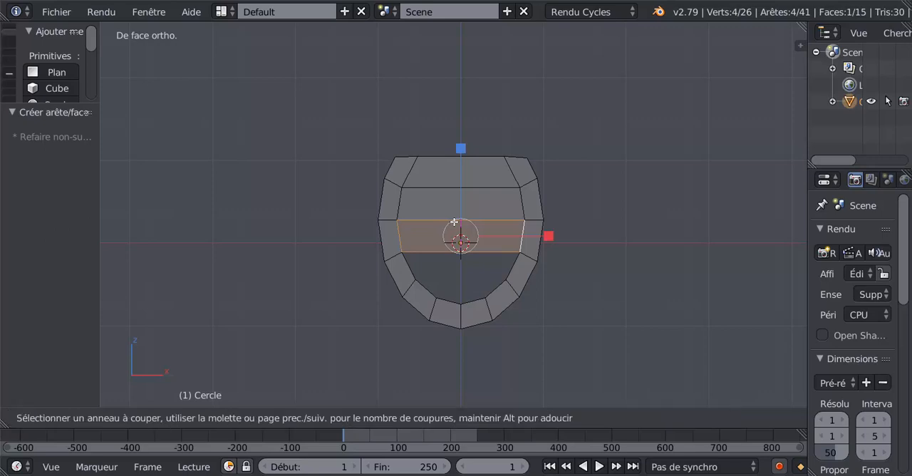
scroll(454, 222, up, 2)
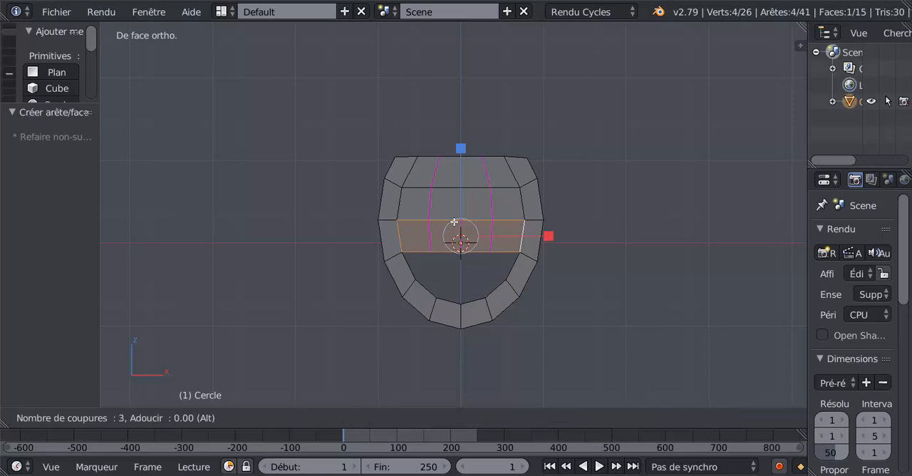
click(454, 221)
right_click(454, 221)
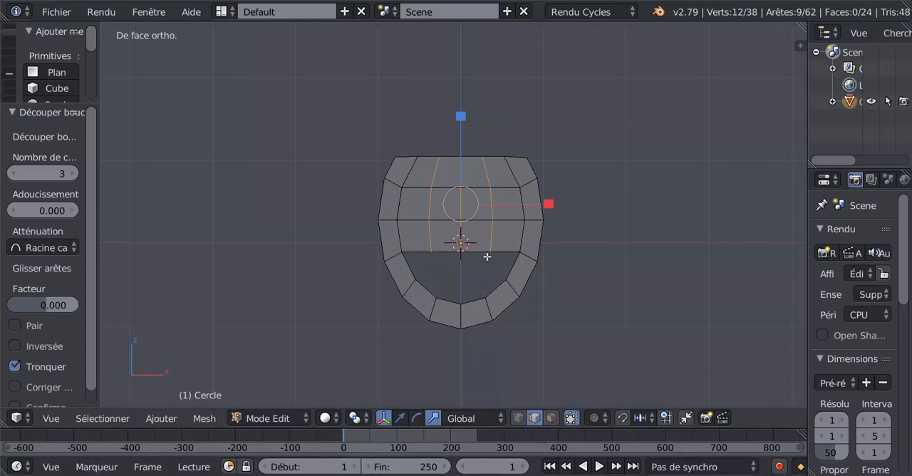
- Fill a face on each side of the centre line between the lower inner edges and the filled area above
right_click(473, 315)
shift+right_click(473, 307)
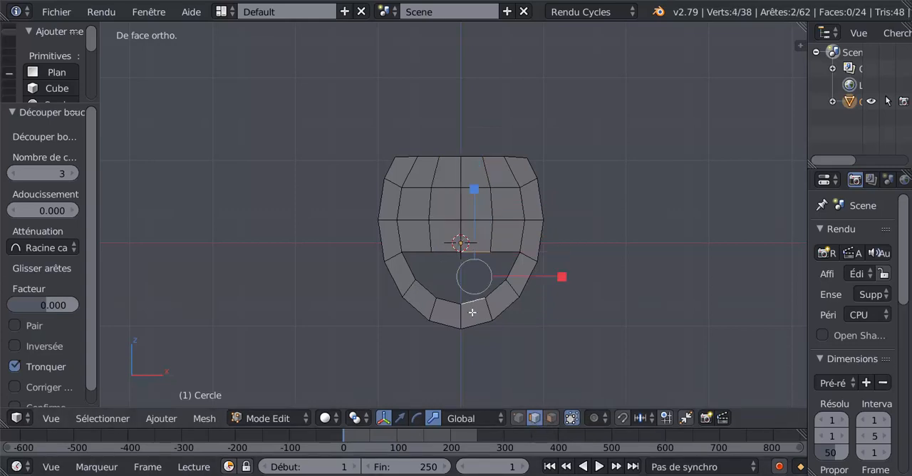
key(f)
right_click(450, 253)
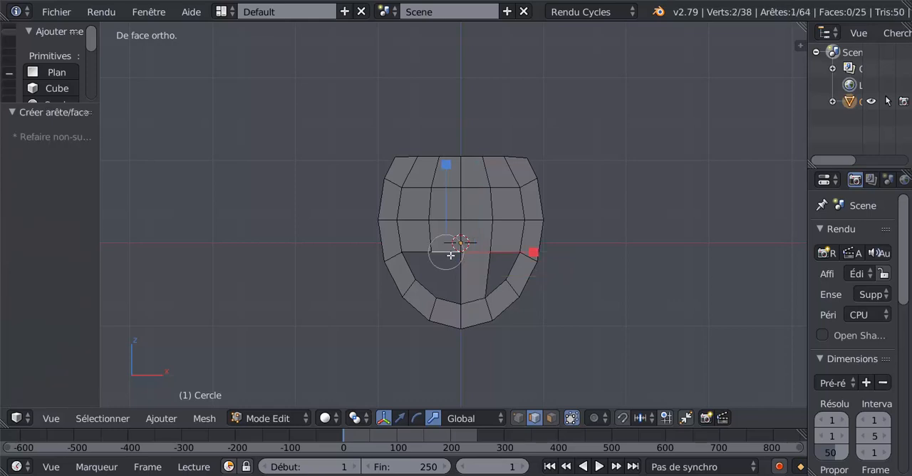
shift+right_click(450, 305)
key(f)
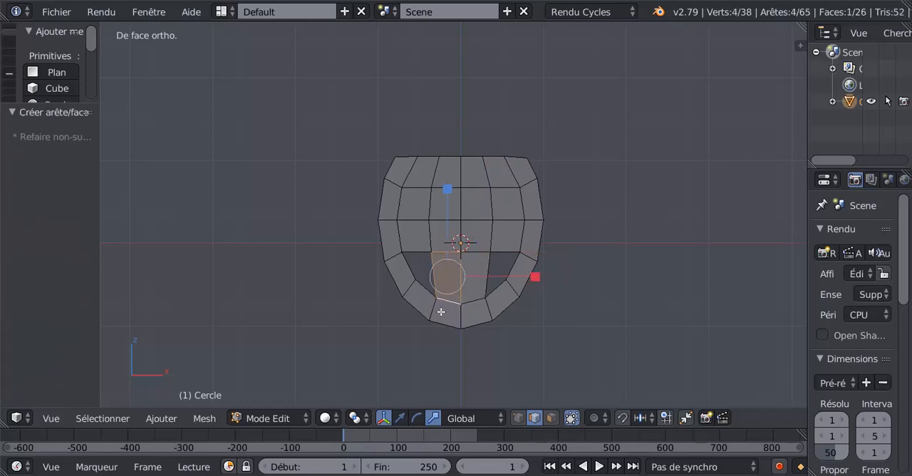
- Fill the two remaining outer gaps in the lower interior with a face on each side
right_click(507, 253)
shift+right_click(499, 288)
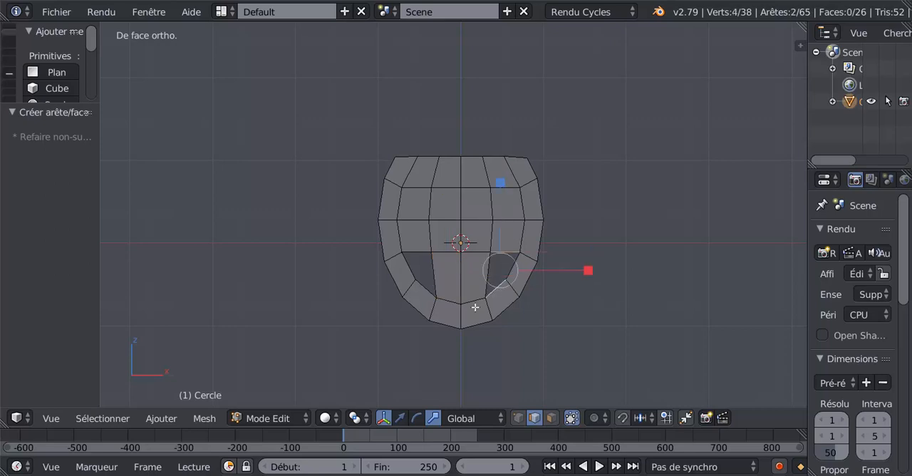
key(f)
right_click(421, 254)
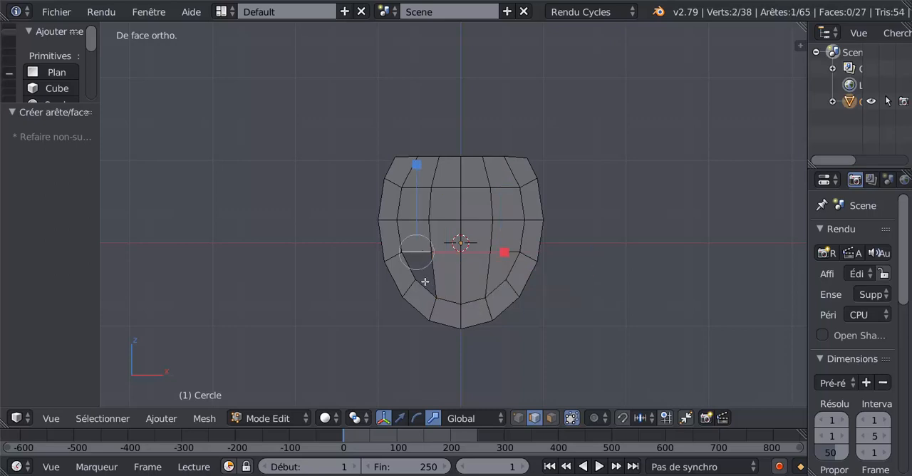
shift+right_click(426, 285)
key(f)
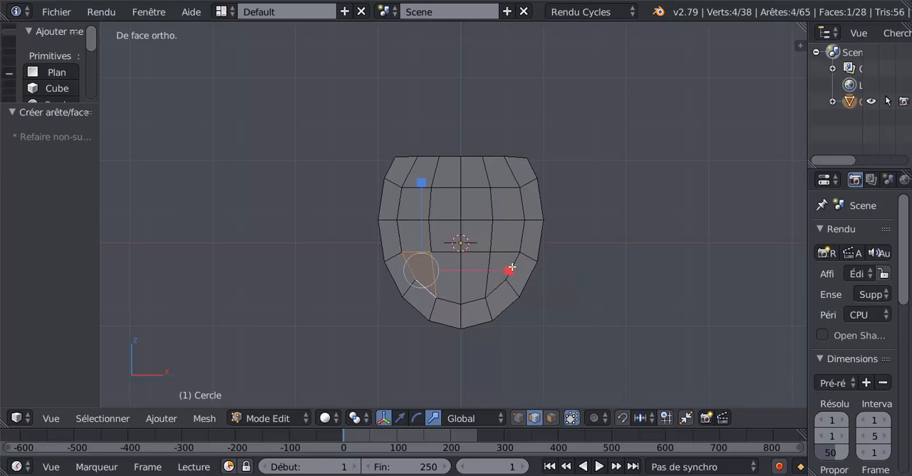
- Add one centred horizontal loop cut through the newly filled lower faces and check the shape in Object Mode
key(ctrl+r)
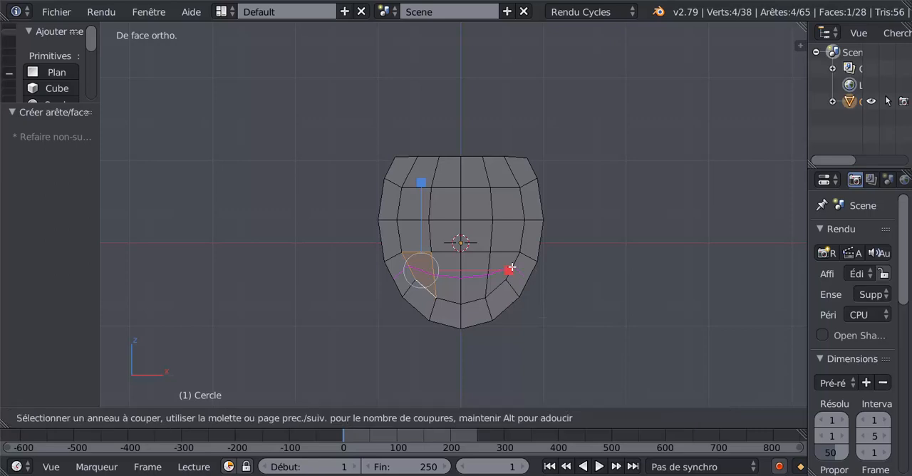
click(509, 269)
right_click(509, 270)
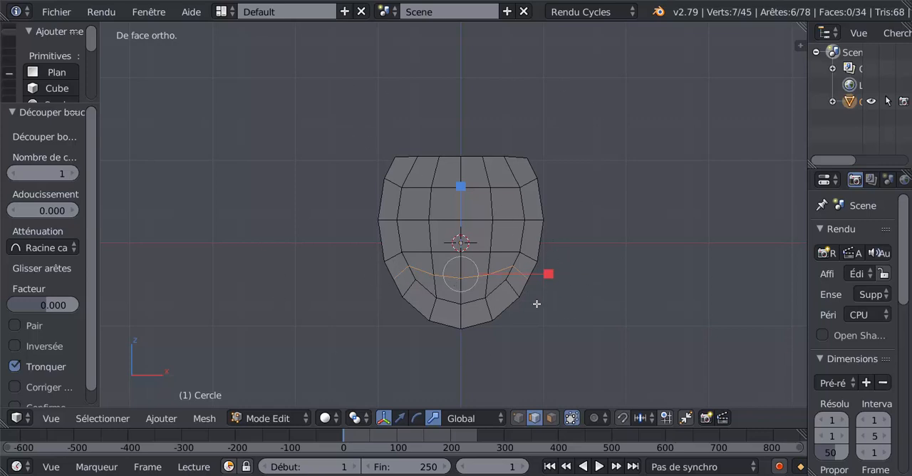
key(Tab)
scroll(511, 242, down, 2)
scroll(508, 251, up, 2)
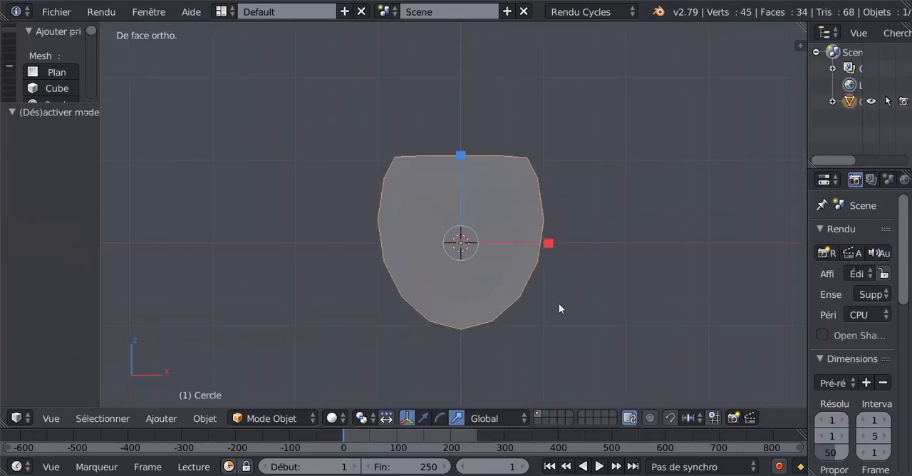
key(Tab)
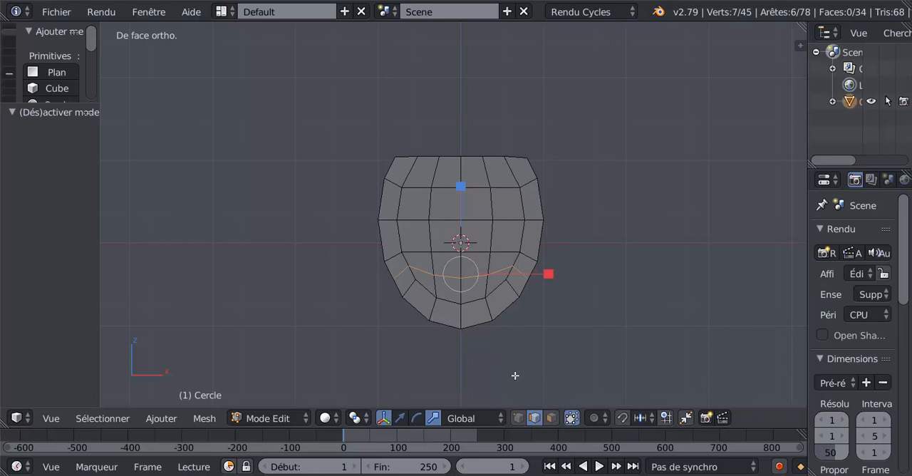
- Scale the whole mesh uniformly by a factor of 0.722
key(a)
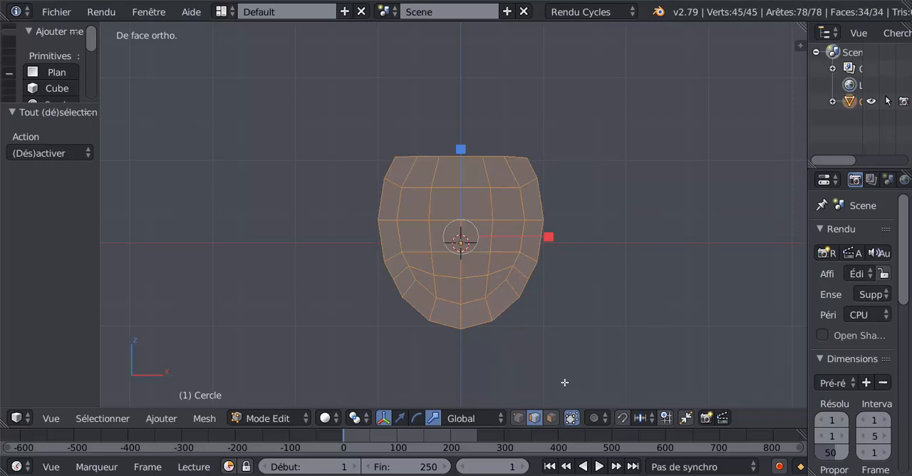
key(s)
click(531, 347)
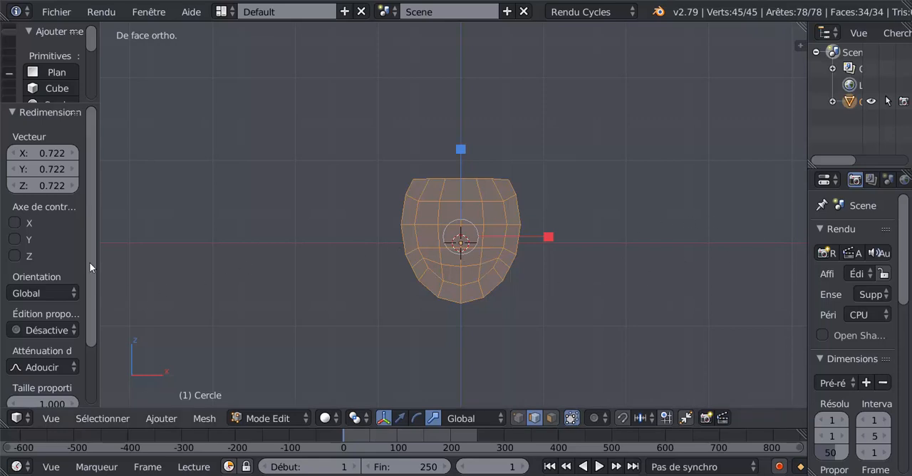
- Add a plane of radius 1.000 at the origin within the mesh and rotate it 90° about the X axis
drag(90, 263, 90, 226)
click(53, 72)
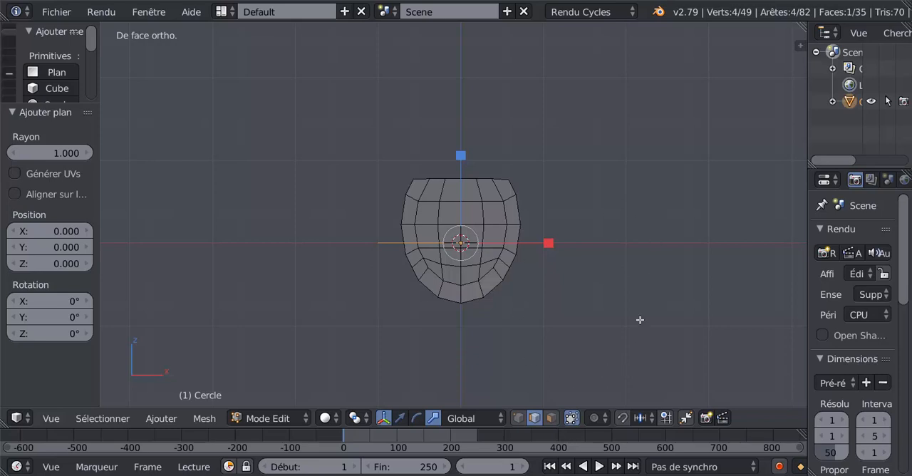
text(rx90)
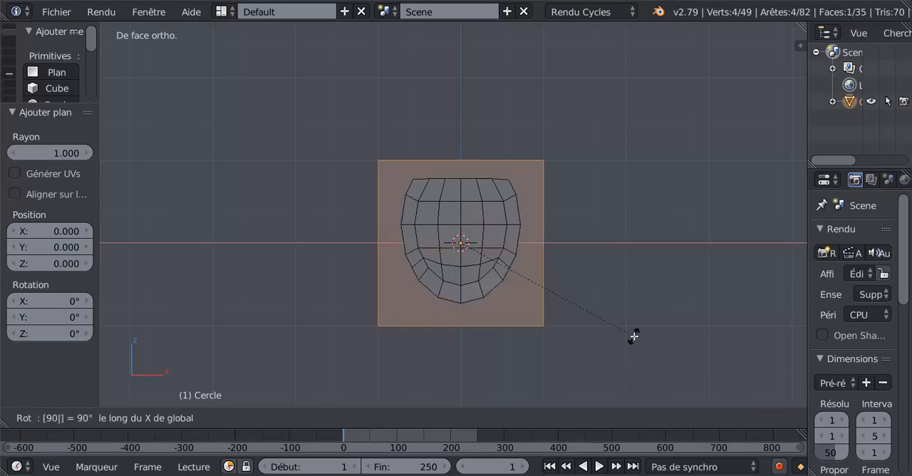
key(Return)
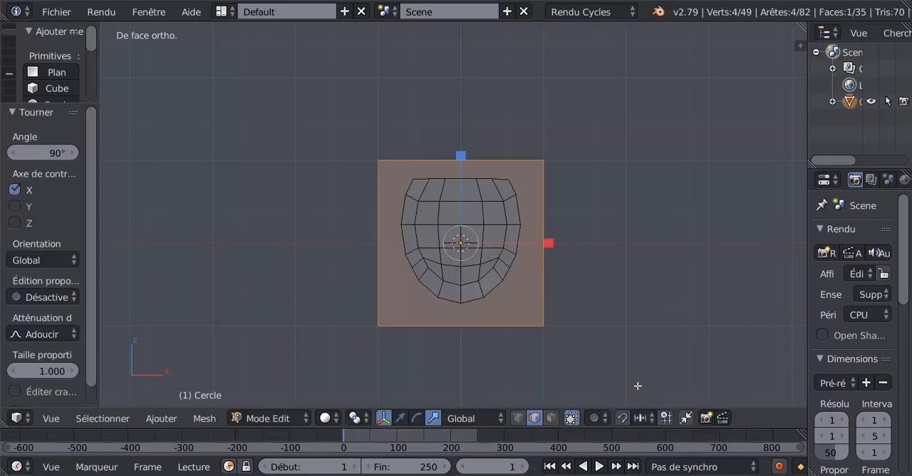
- Delete only the plane's face, keeping its edges as a square outline around the shape
click(551, 421)
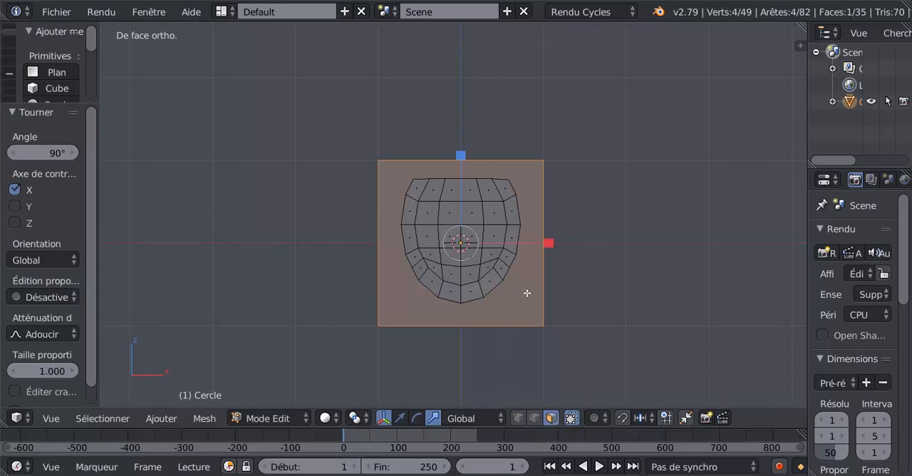
key(a)
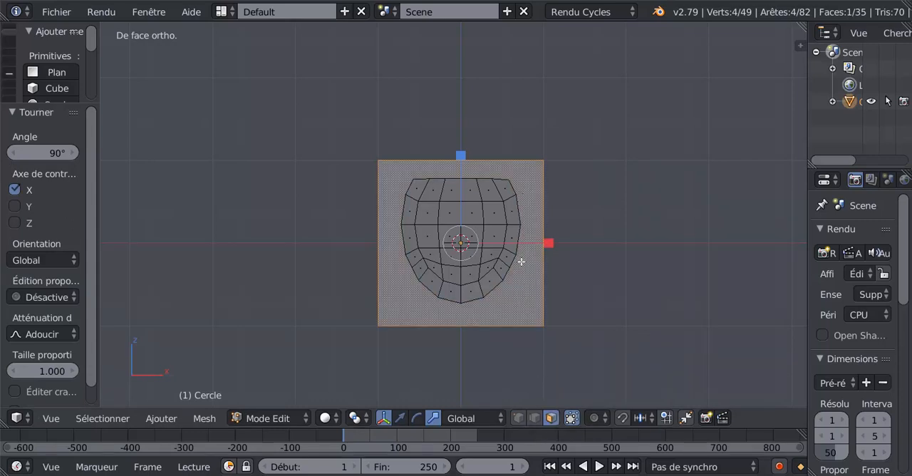
key(x)
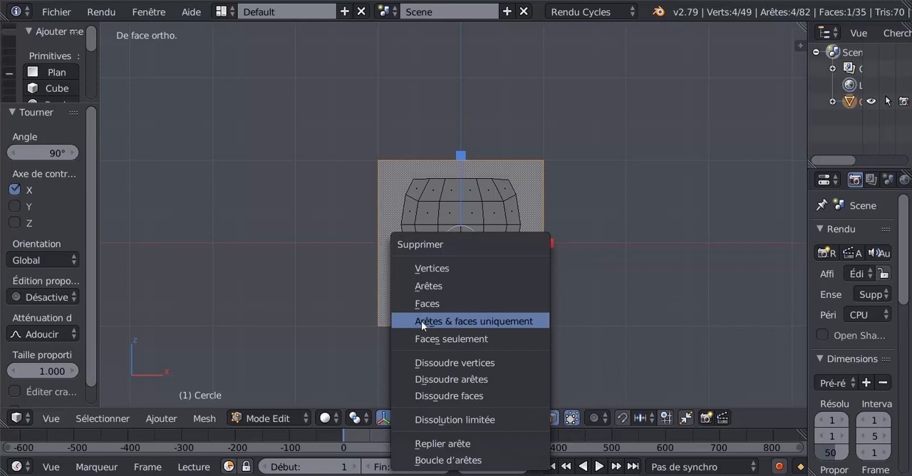
click(444, 337)
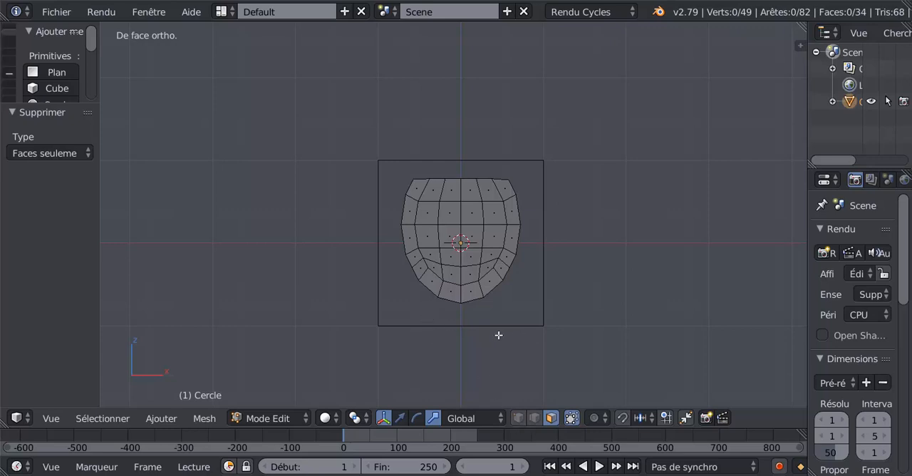
- Examine the four sides of the square outline one after another in edge select mode
click(535, 419)
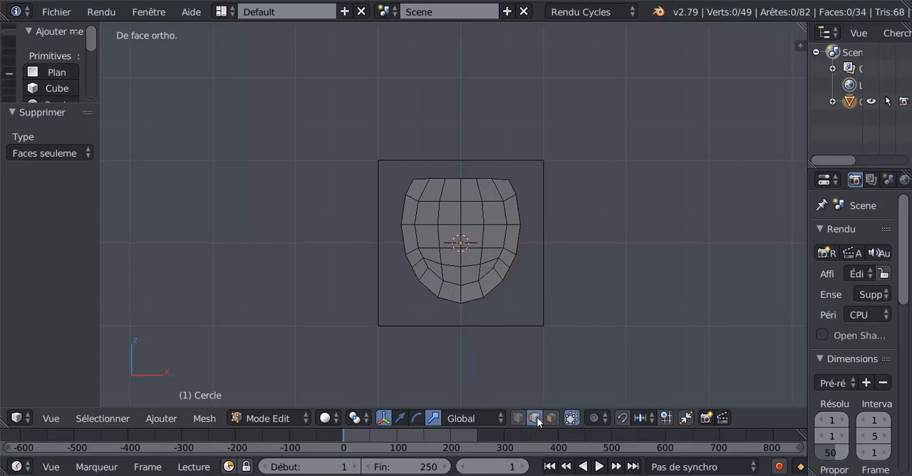
right_click(482, 314)
right_click(547, 228)
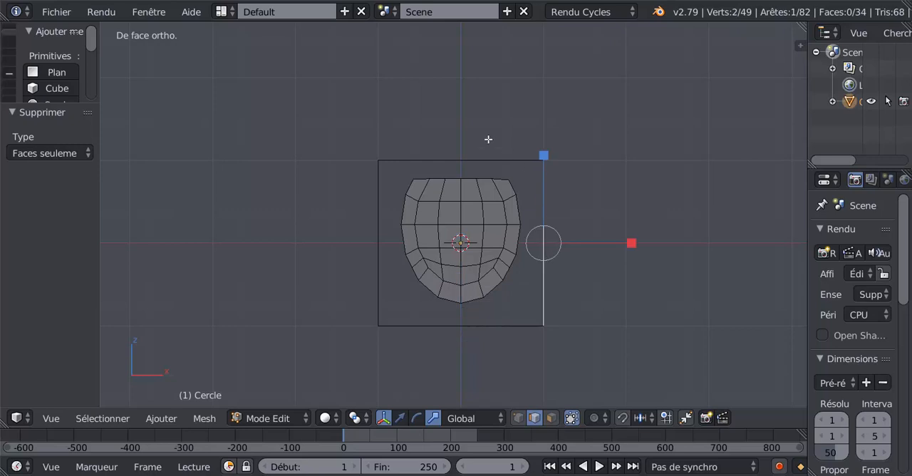
right_click(456, 151)
right_click(371, 187)
scroll(643, 293, up, 1)
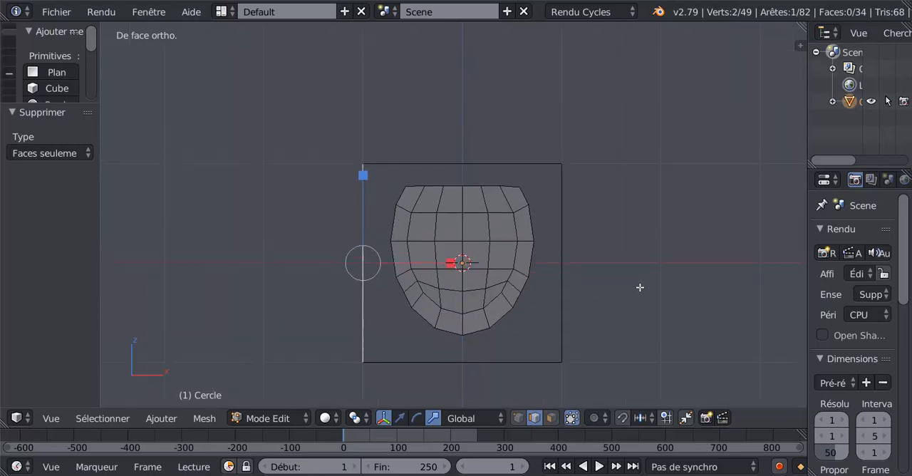
- Select the seven vertices along the shape's uppermost edge and spread them evenly with LoopTools Gstretch
click(518, 418)
scroll(483, 183, up, 1)
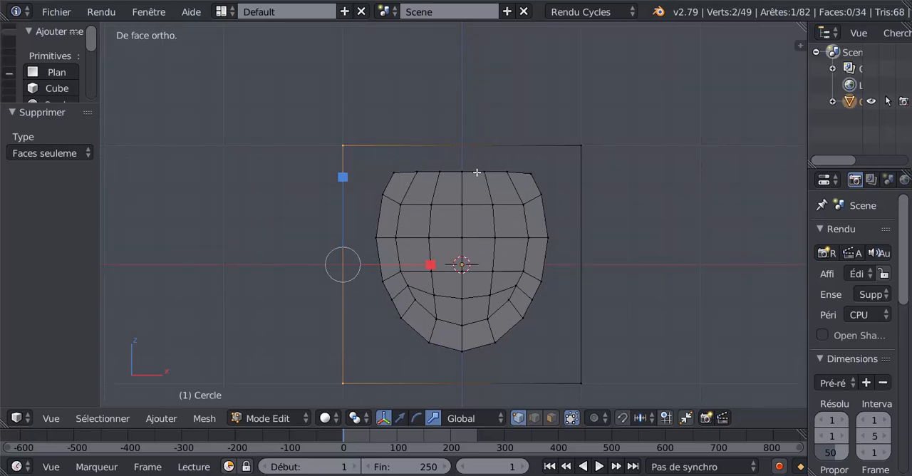
alt+right_click(444, 171)
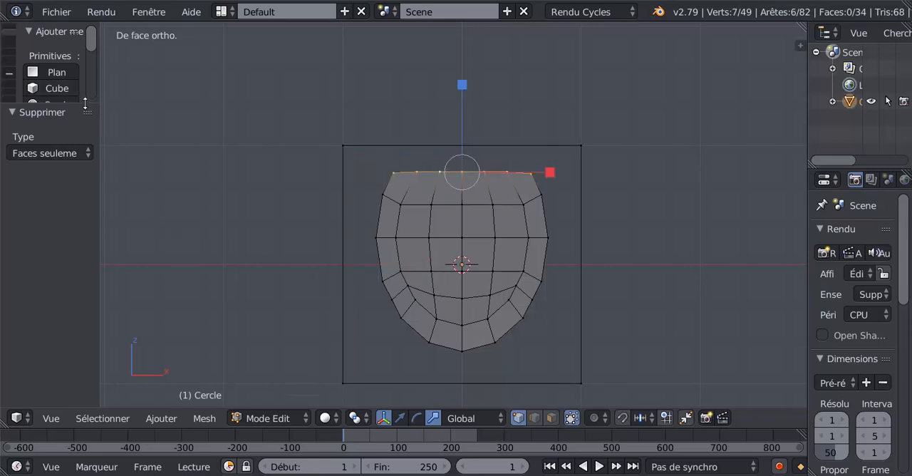
drag(85, 104, 85, 174)
scroll(92, 149, down, 5)
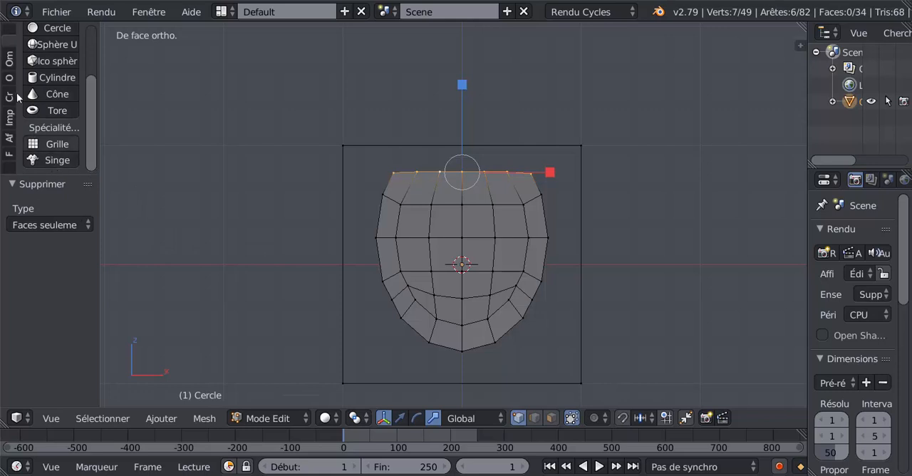
click(9, 34)
scroll(90, 150, down, 5)
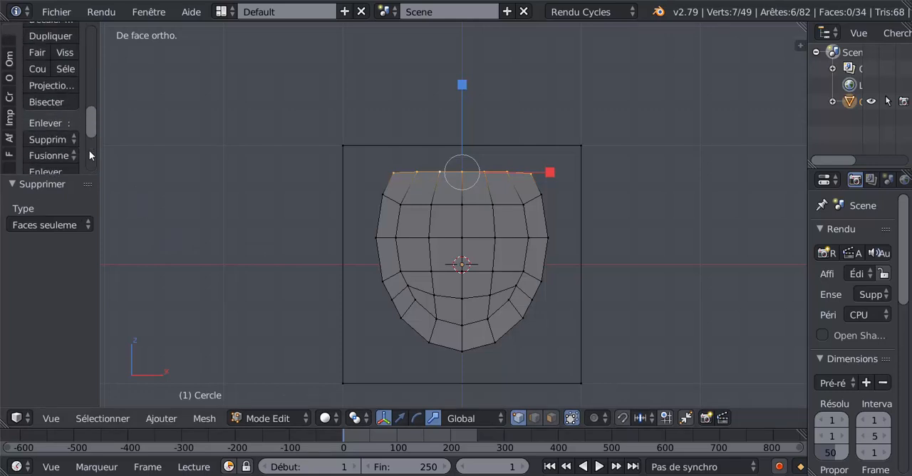
scroll(89, 150, down, 5)
drag(78, 175, 63, 291)
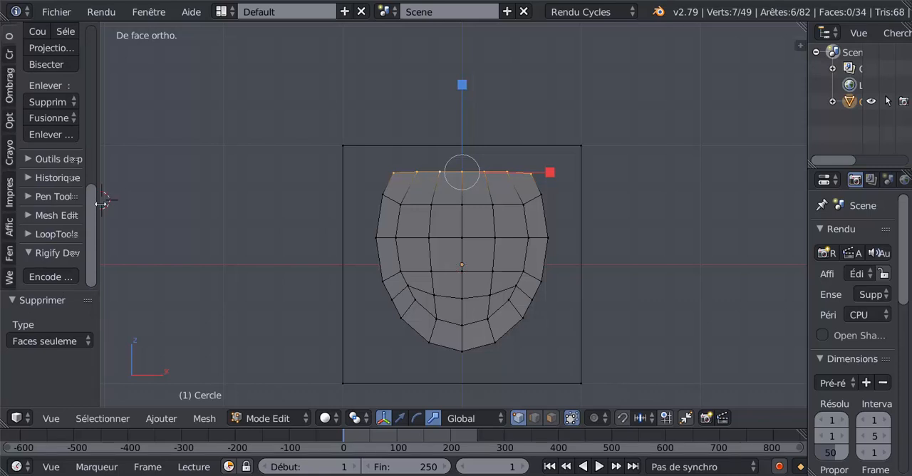
drag(100, 200, 186, 201)
click(40, 234)
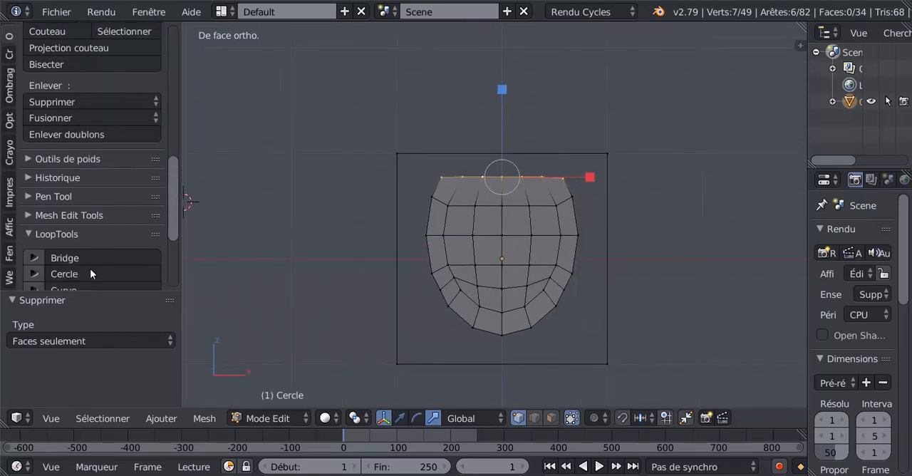
scroll(175, 202, down, 3)
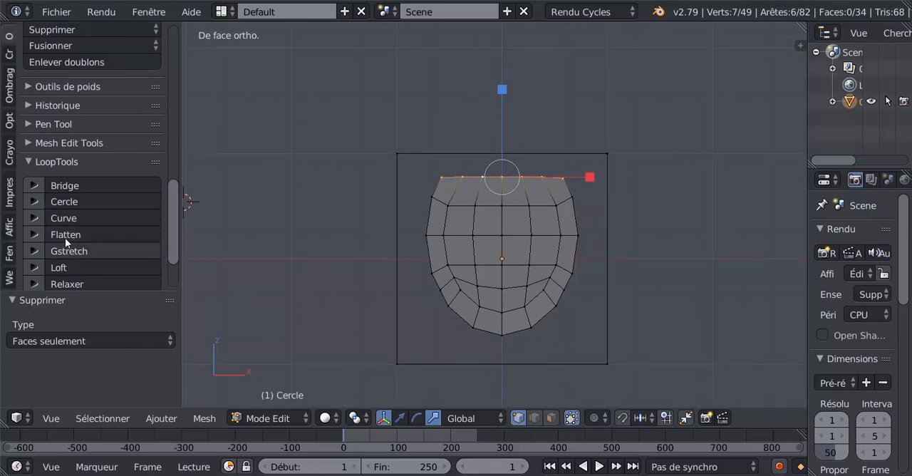
click(69, 250)
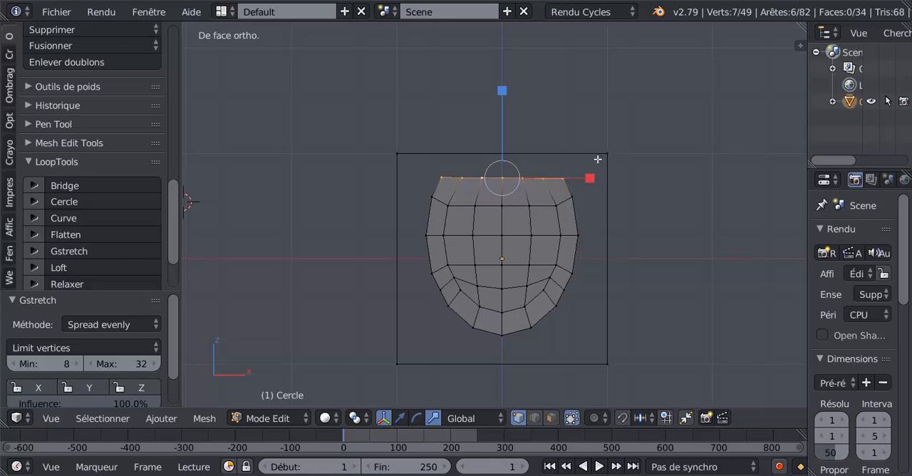
- Deselect the two end vertices of the shape's uppermost row and add 5 centred cuts to the square outline's upper edge
shift+right_click(550, 176)
shift+right_click(446, 176)
key(ctrl+r)
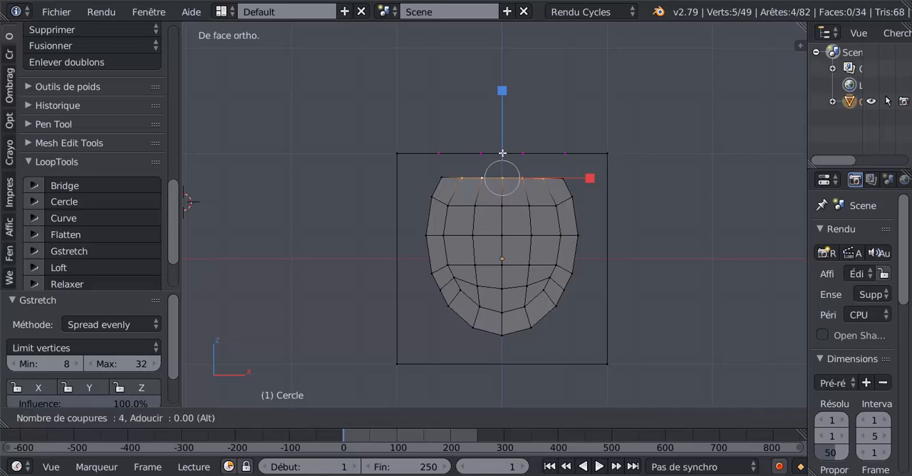
click(502, 153)
right_click(502, 152)
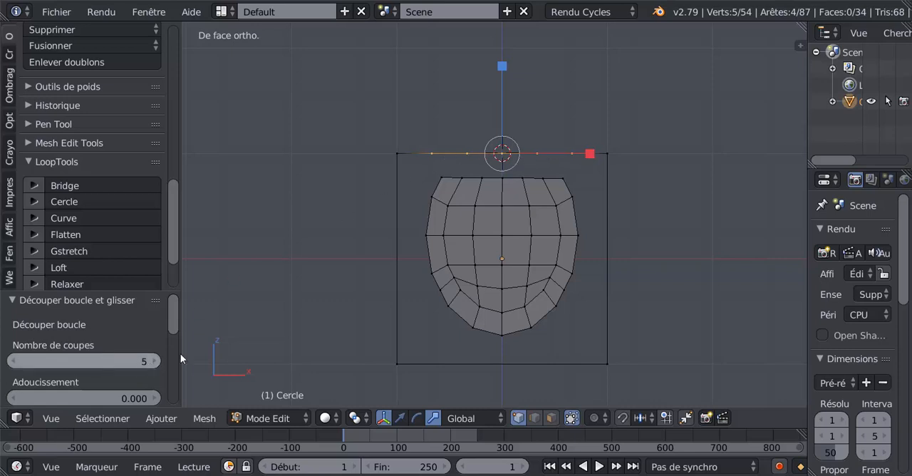
- Bridge the square outline's upper edge, including both corners, to the seven vertices of the shape's uppermost row with LoopTools Bridge
shift+right_click(607, 153)
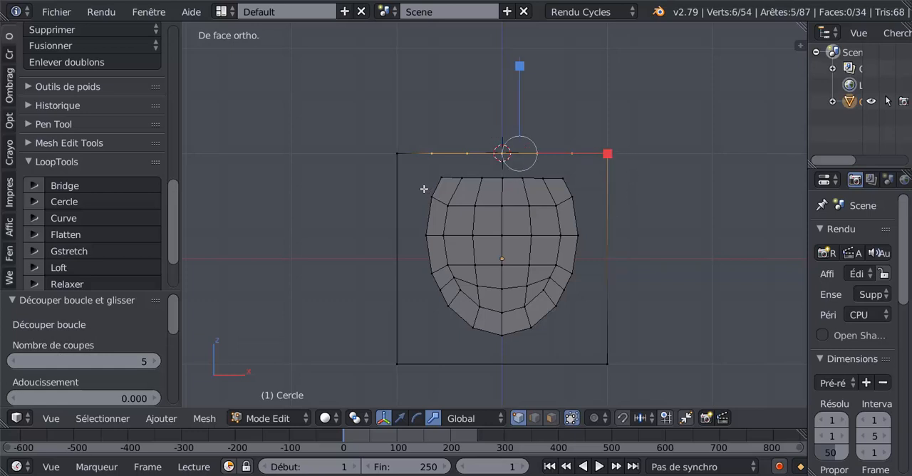
shift+right_click(397, 153)
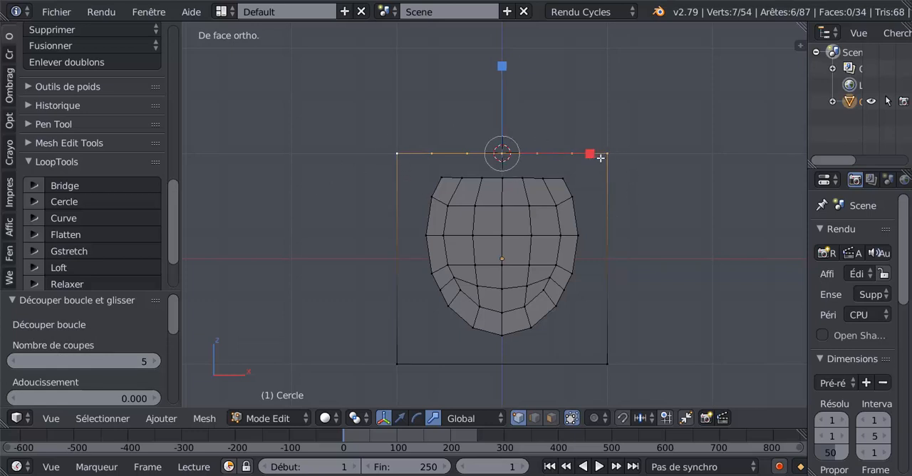
scroll(475, 214, up, 1)
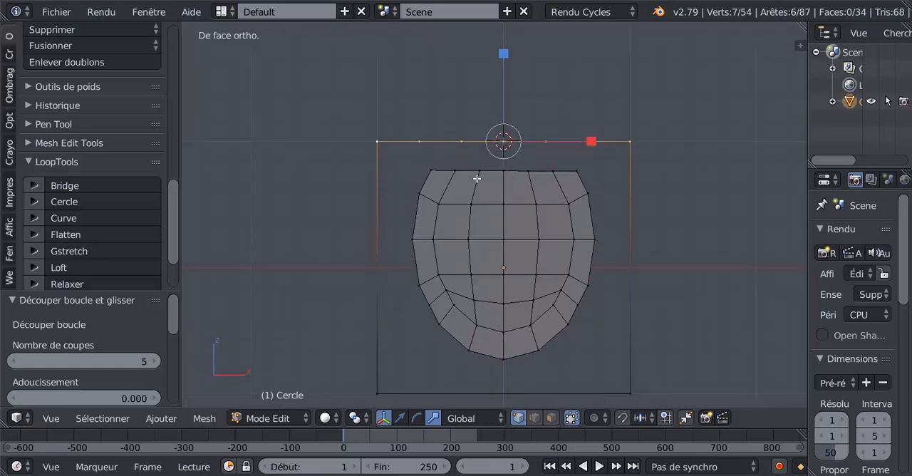
key(c)
drag(445, 163, 563, 164)
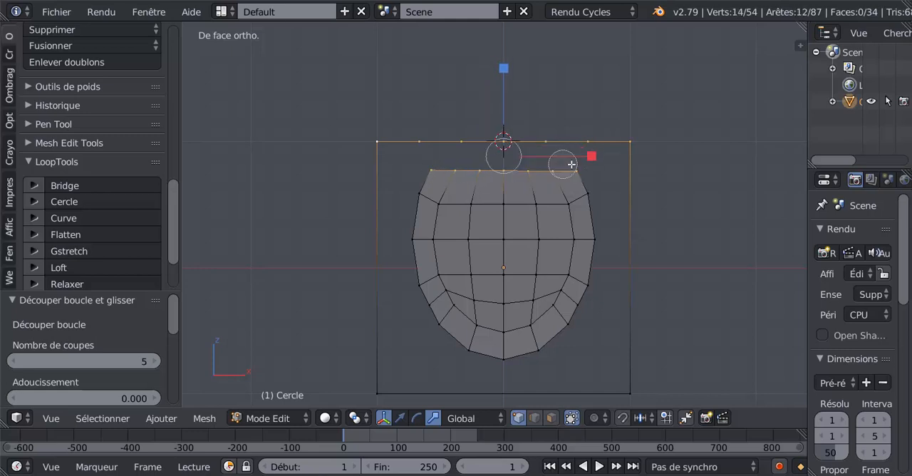
right_click(572, 165)
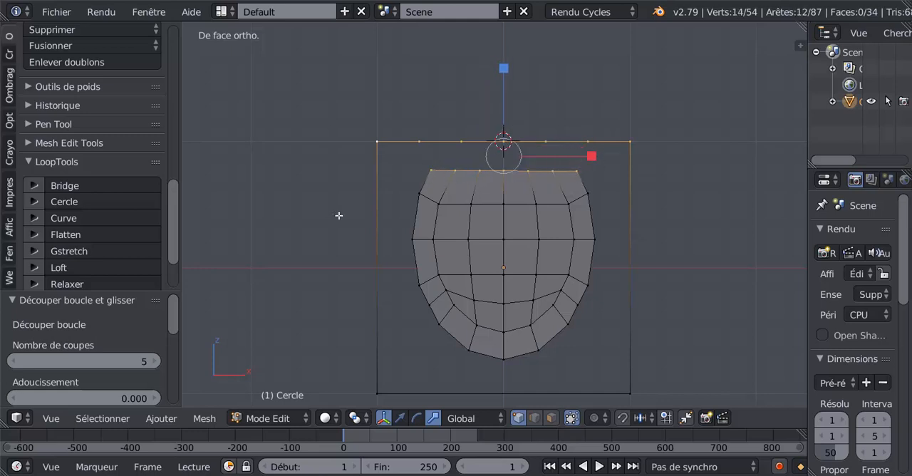
click(92, 185)
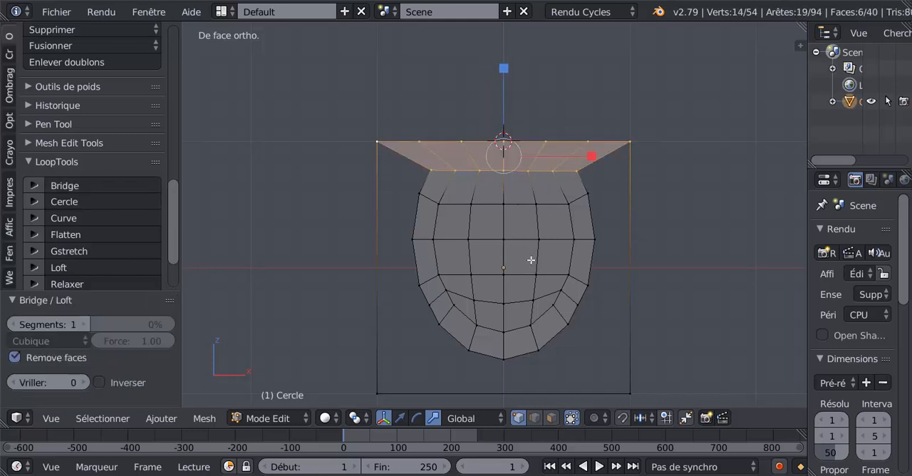
key(Tab)
key(Tab)
scroll(549, 261, down, 2)
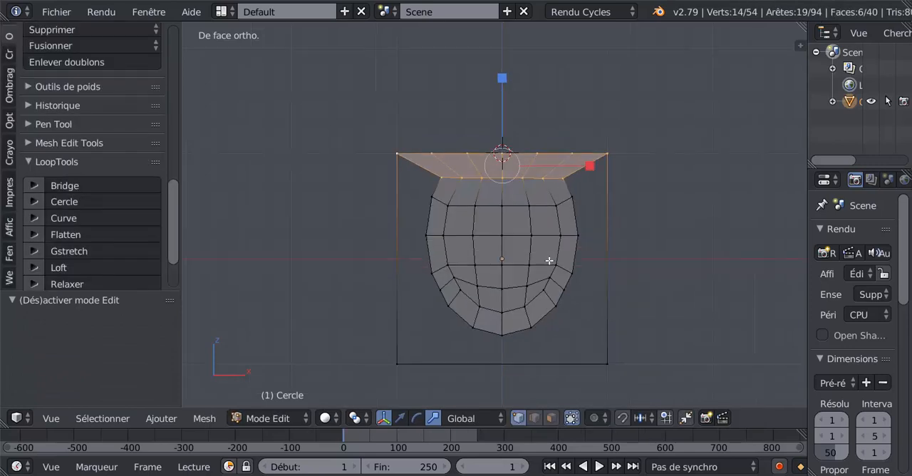
- Add 5 centred cuts to the square outline's lower edge
shift+middle_drag(531, 274, 511, 226)
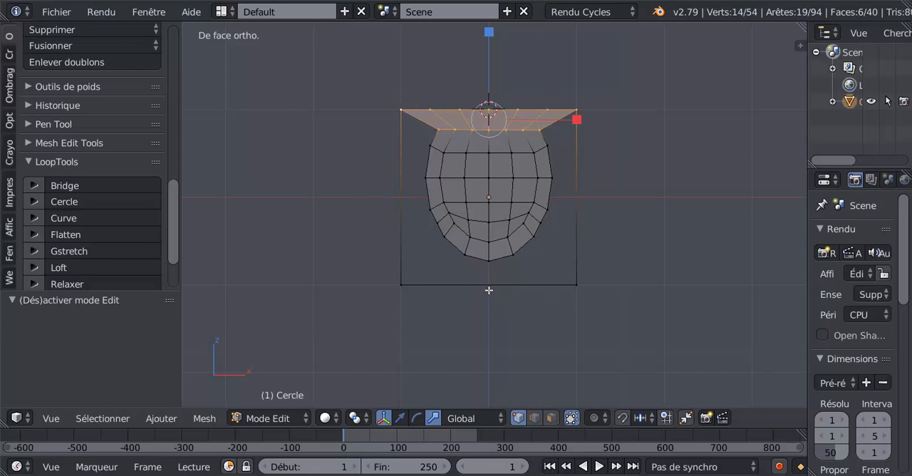
key(ctrl+r)
scroll(492, 287, up, 2)
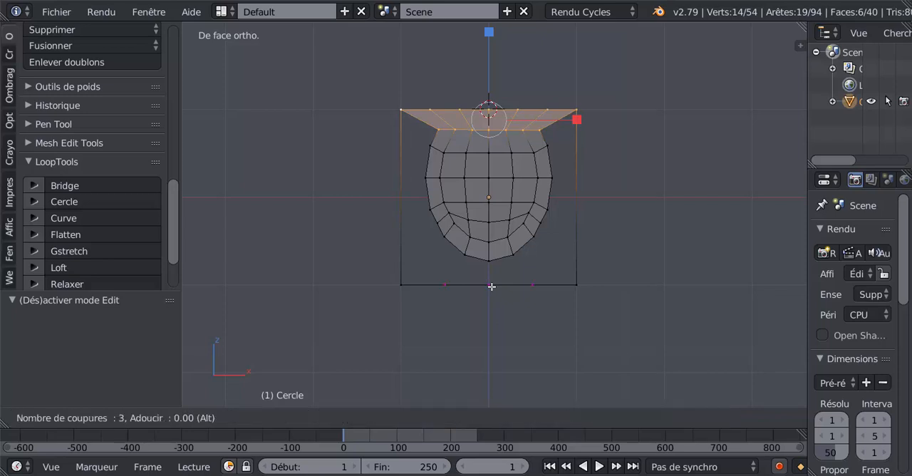
click(492, 287)
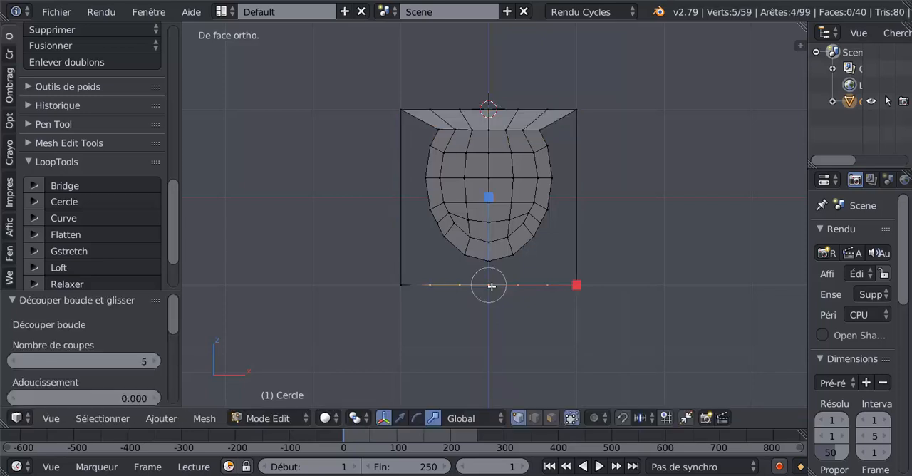
click(491, 287)
- Bridge the outline's lower edge, including both corners, to the seven lowest contour vertices of the shape with LoopTools Bridge
shift+right_click(412, 295)
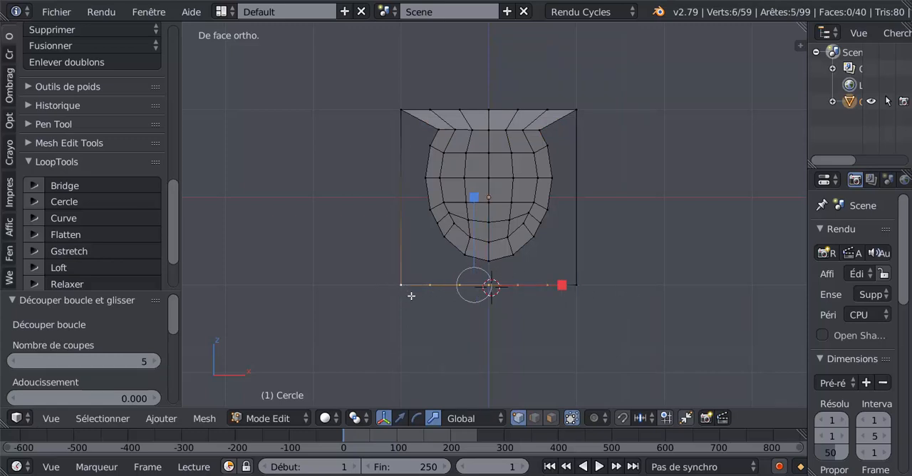
shift+right_click(565, 292)
shift+right_click(487, 262)
shift+right_click(513, 255)
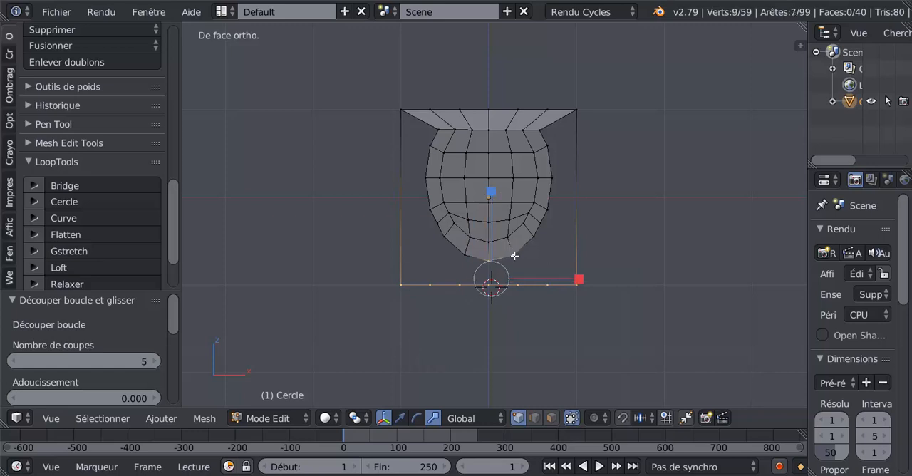
shift+right_click(464, 258)
shift+right_click(519, 243)
shift+right_click(437, 243)
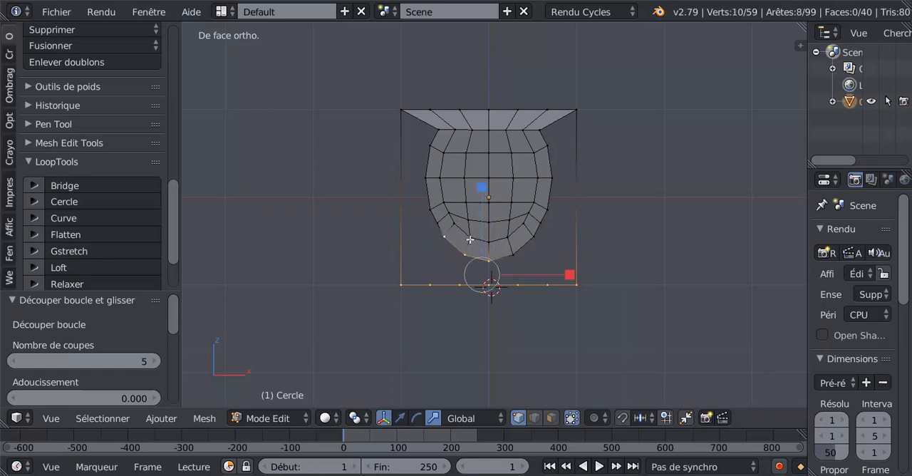
shift+right_click(514, 251)
shift+right_click(531, 238)
shift+right_click(539, 222)
shift+right_click(438, 222)
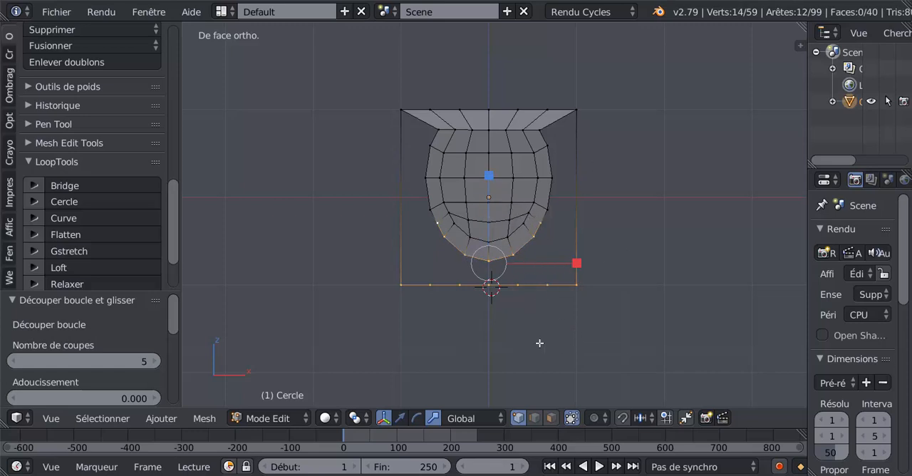
scroll(540, 340, up, 1)
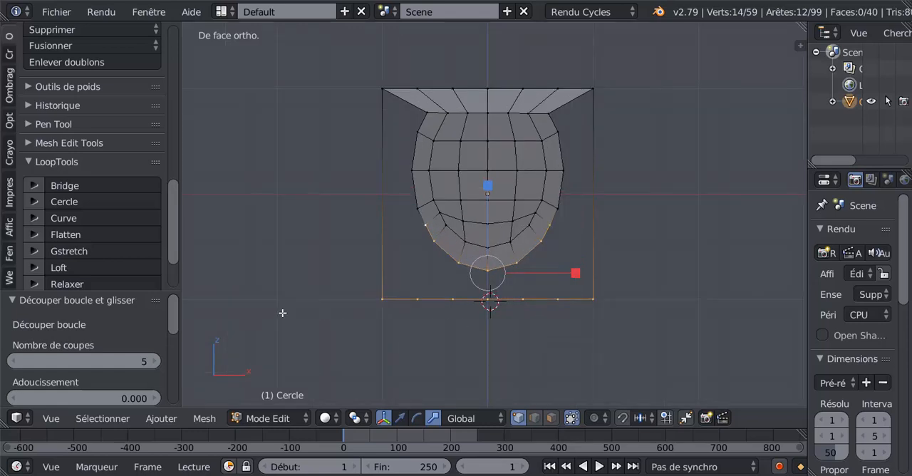
click(131, 186)
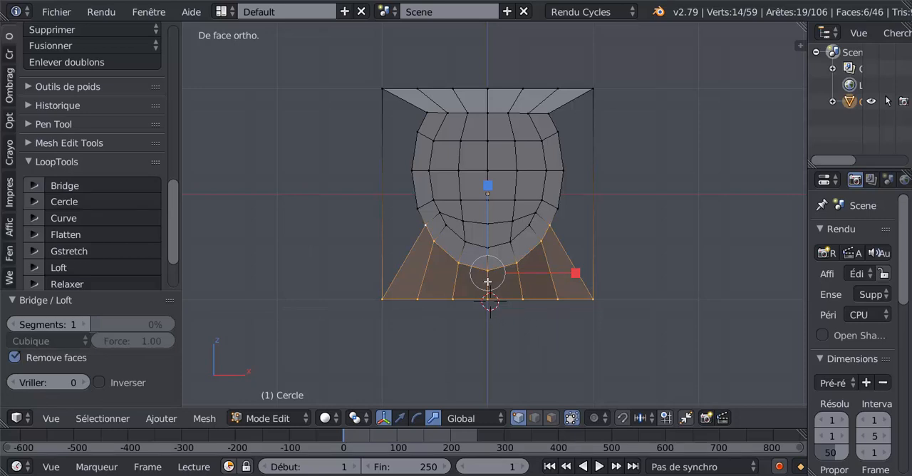
- Flip the normals of the lower bridge faces and recalculate them
click(10, 87)
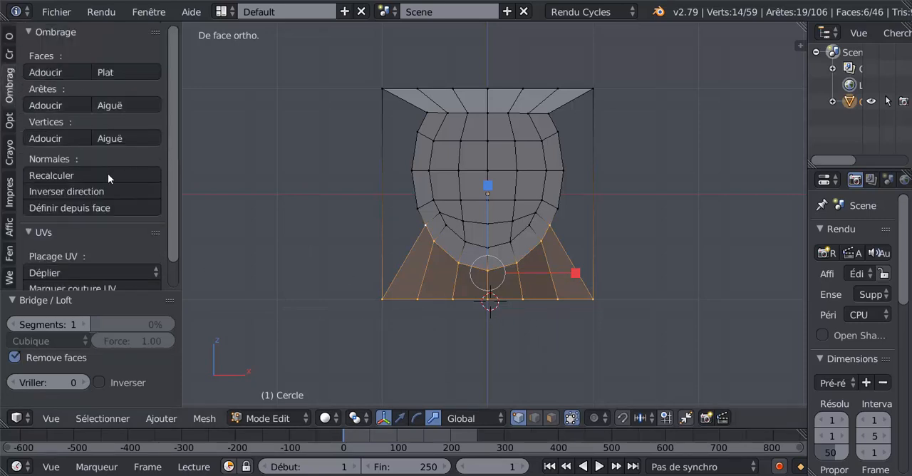
click(63, 191)
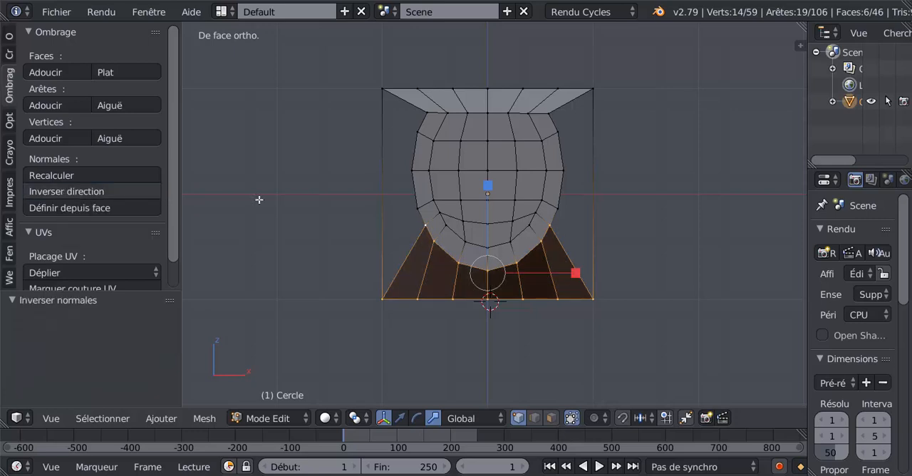
click(62, 175)
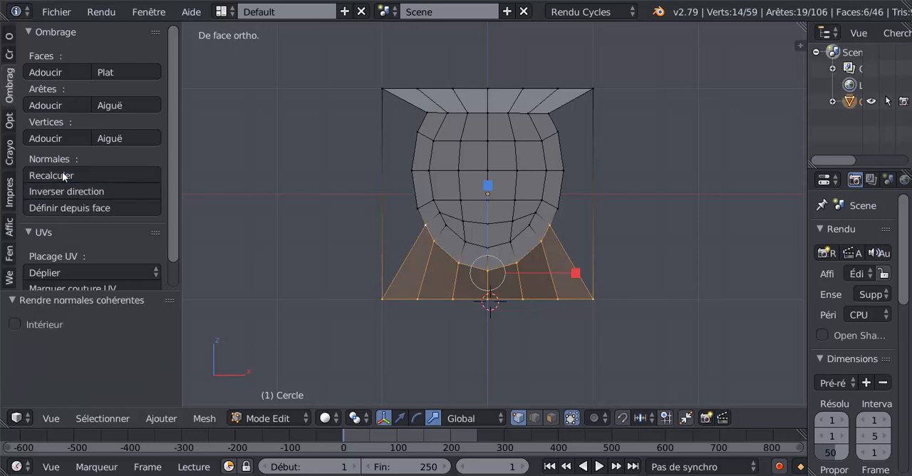
key(Tab)
key(Tab)
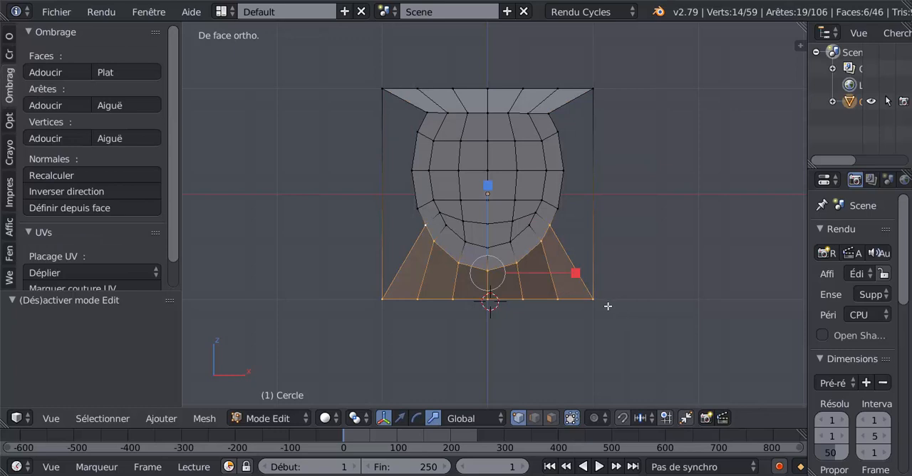
- Add 3 centred cuts to the right side of the square outline
scroll(602, 302, up, 2)
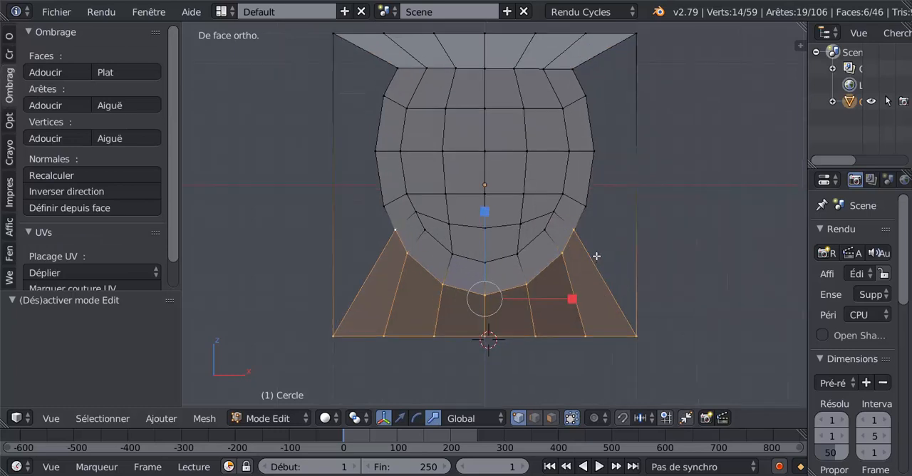
shift+middle_drag(616, 250, 582, 272)
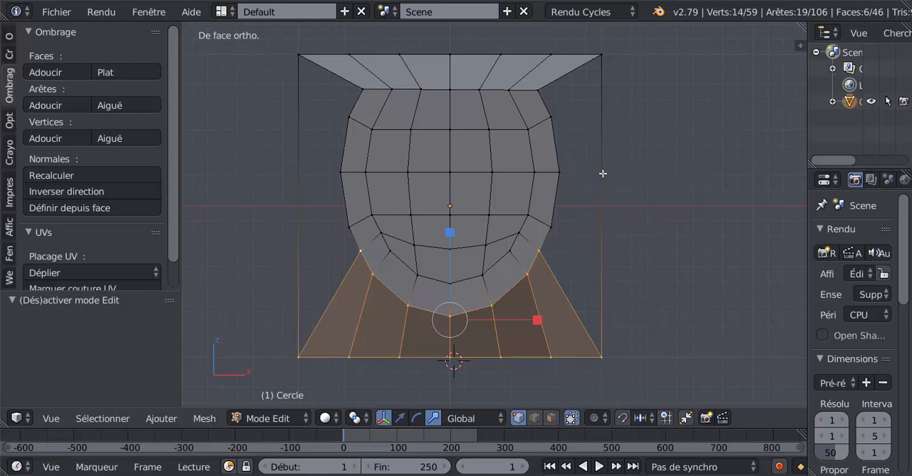
key(ctrl+r)
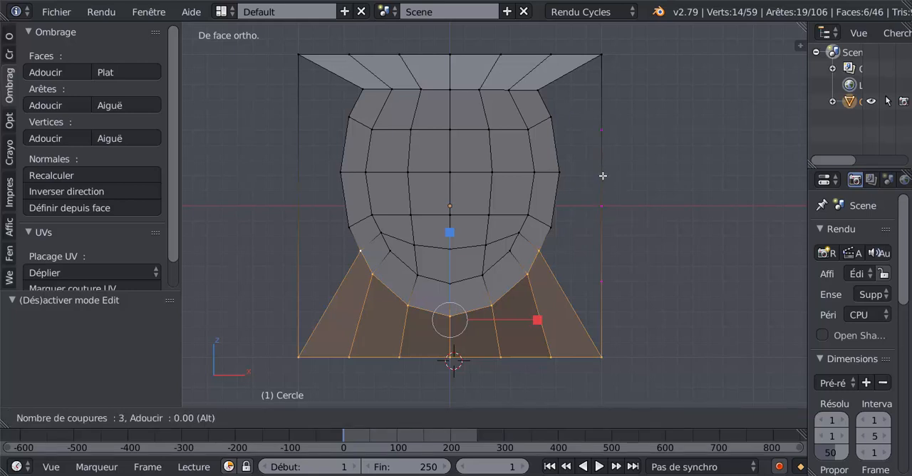
click(603, 176)
click(603, 176)
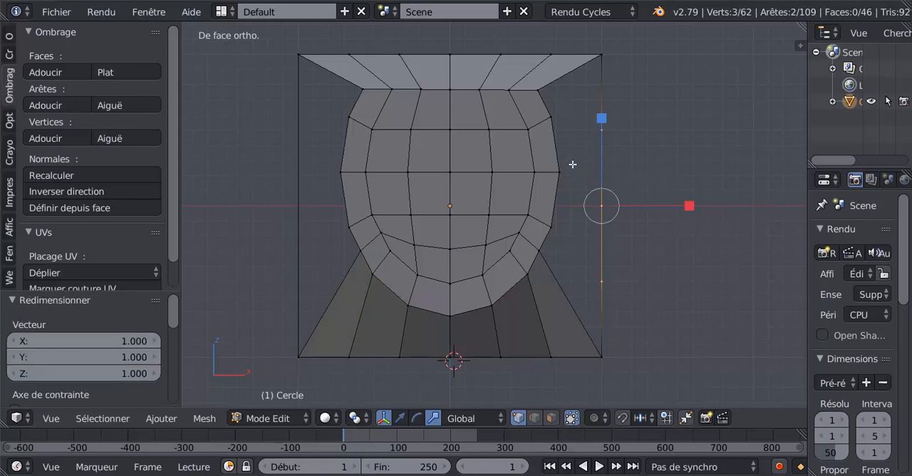
- In edge select mode, fill the two upper faces between the shape's right contour and the outline's right side from opposite edge pairs
click(534, 418)
right_click(560, 104)
shift+right_click(599, 93)
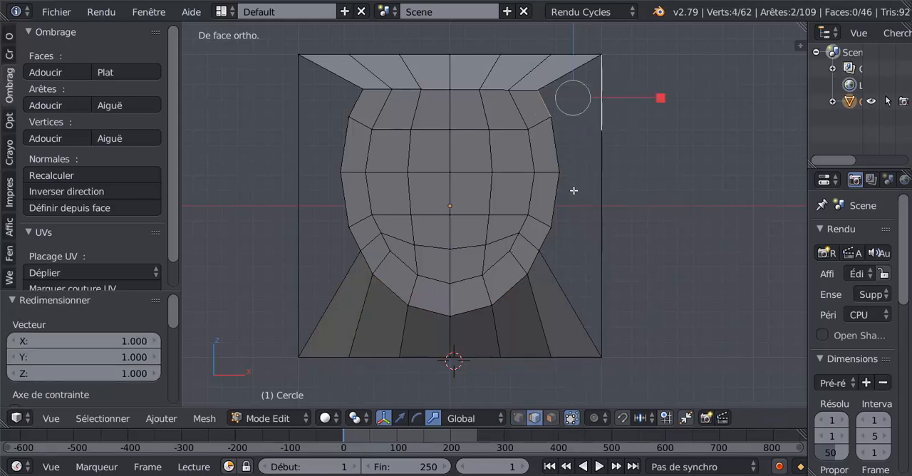
key(f)
right_click(588, 161)
shift+right_click(602, 186)
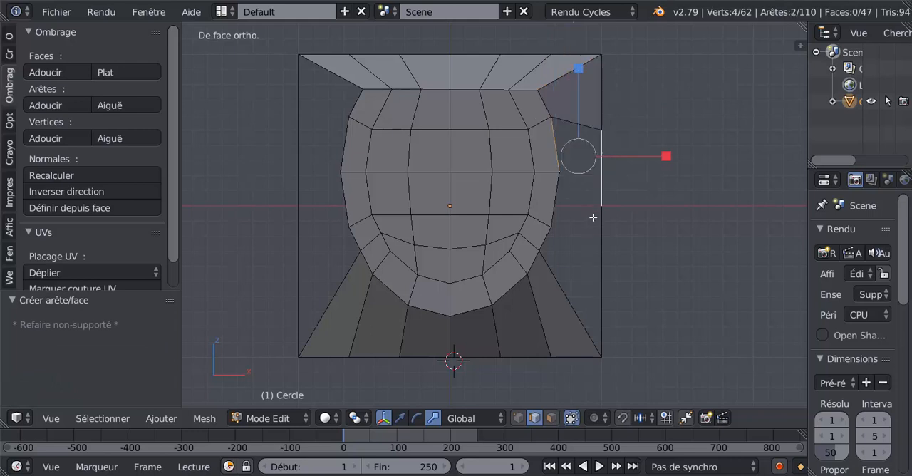
key(f)
- Fill the two lower faces between the shape's right contour and the outline's right side
right_click(562, 209)
shift+right_click(610, 244)
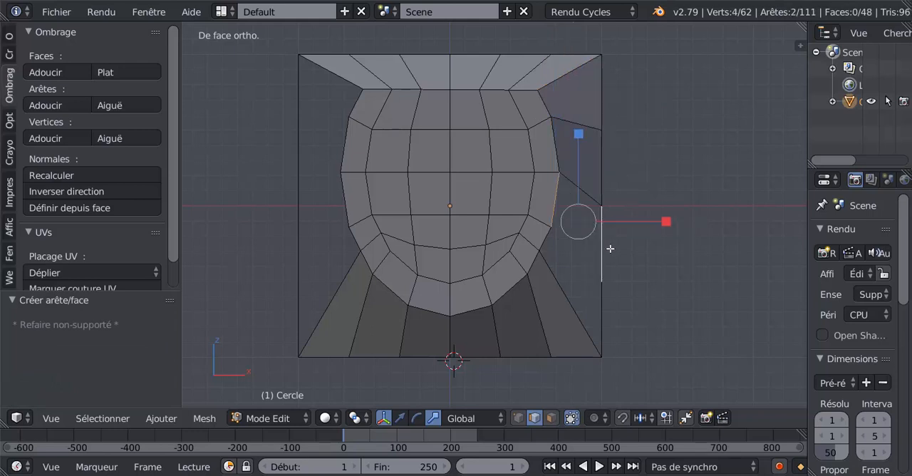
key(f)
right_click(556, 258)
right_click(563, 261)
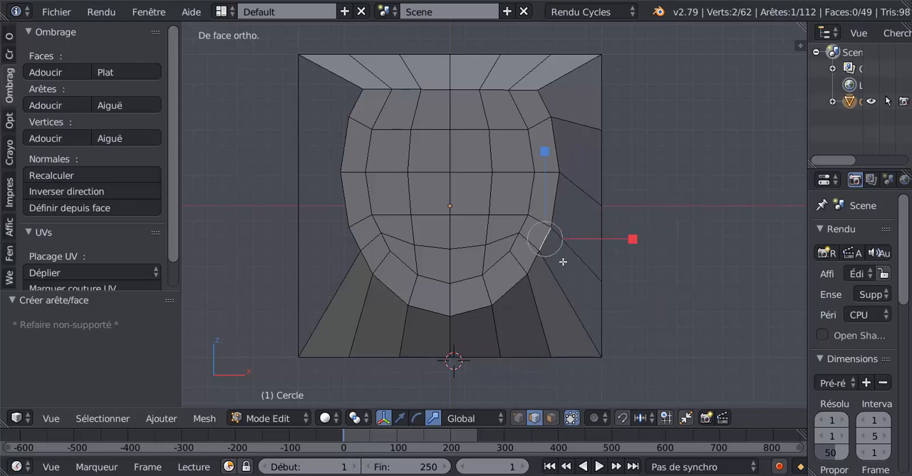
shift+right_click(605, 298)
key(f)
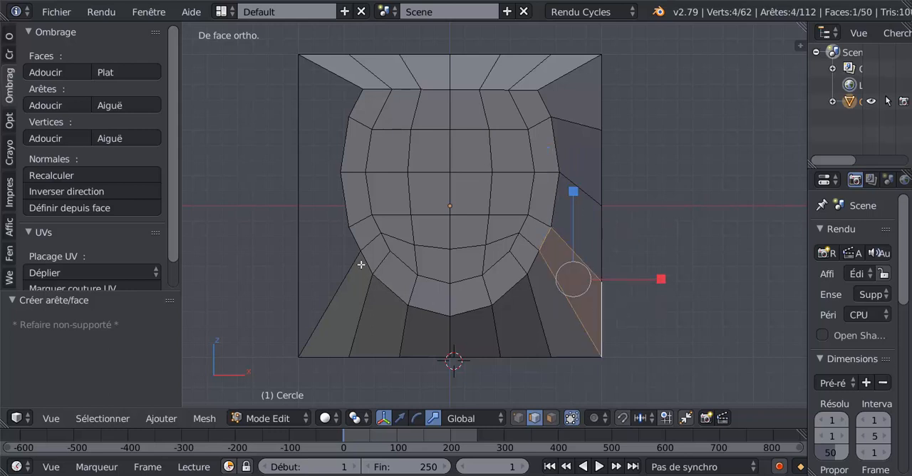
- Add 3 centred cuts to the left side of the square outline
right_click(355, 242)
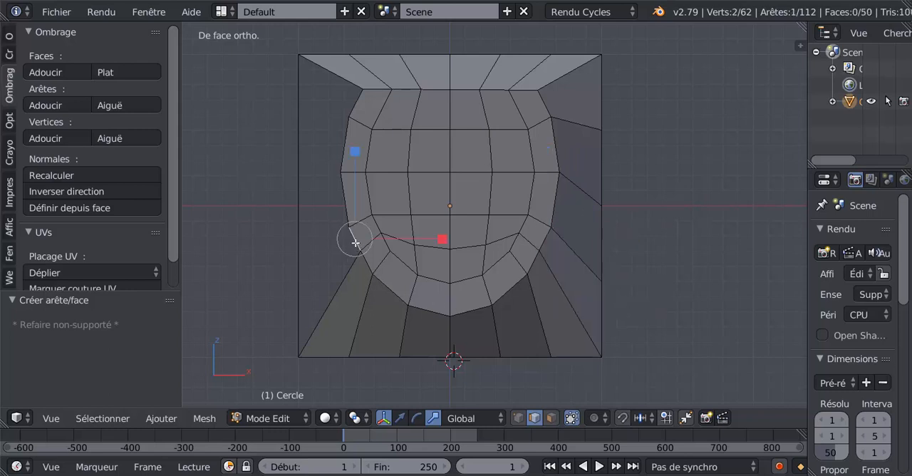
key(ctrl+r)
click(295, 219)
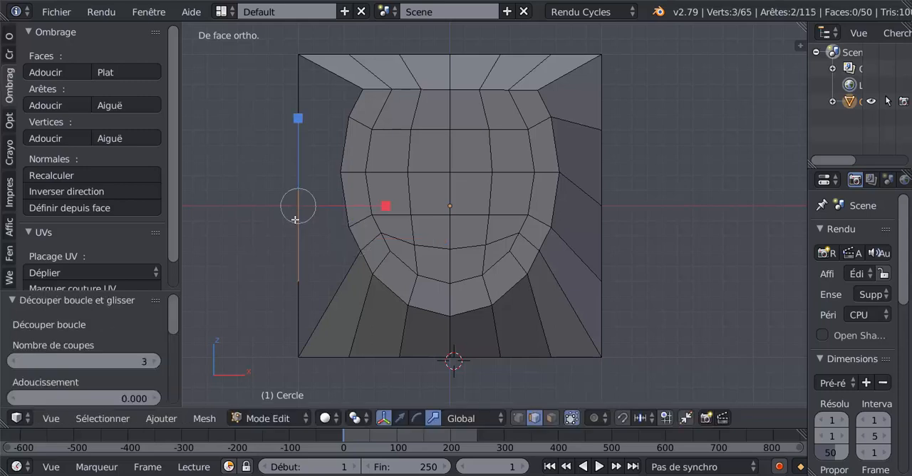
click(297, 218)
- Fill the two lower faces between the shape's left contour and the outline's left side from opposite edge pairs
right_click(352, 241)
shift+right_click(296, 303)
key(f)
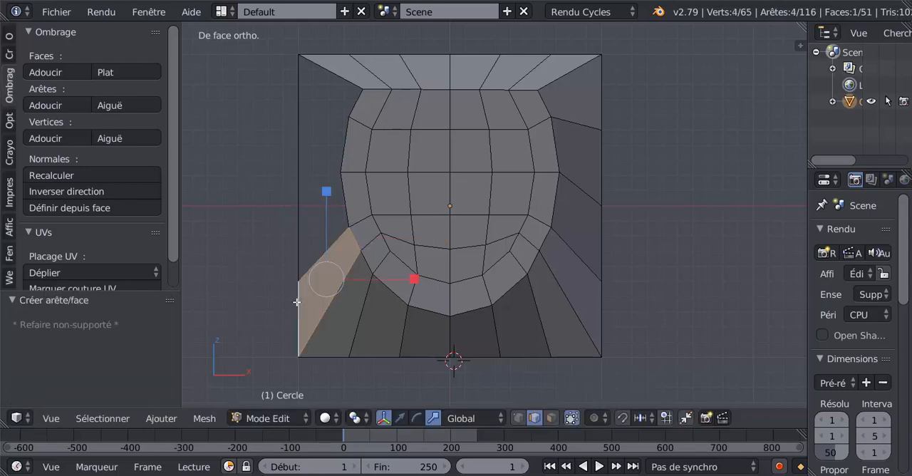
right_click(351, 201)
shift+right_click(294, 237)
key(f)
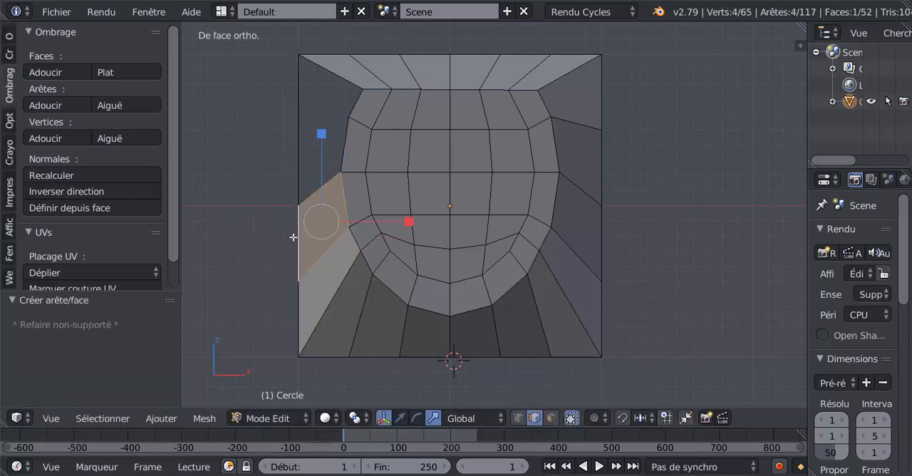
- Fill the two upper faces between the shape's left contour and the outline's left side from opposite edge pairs
right_click(344, 147)
shift+right_click(299, 149)
key(f)
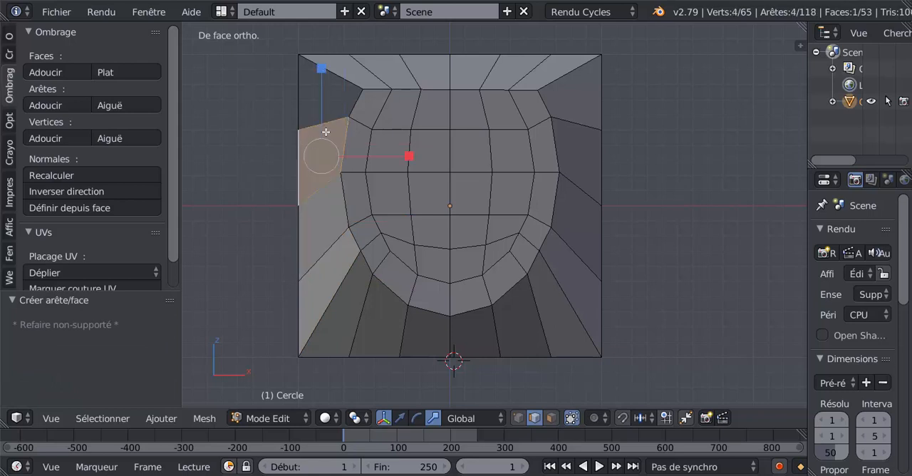
right_click(361, 102)
shift+right_click(298, 106)
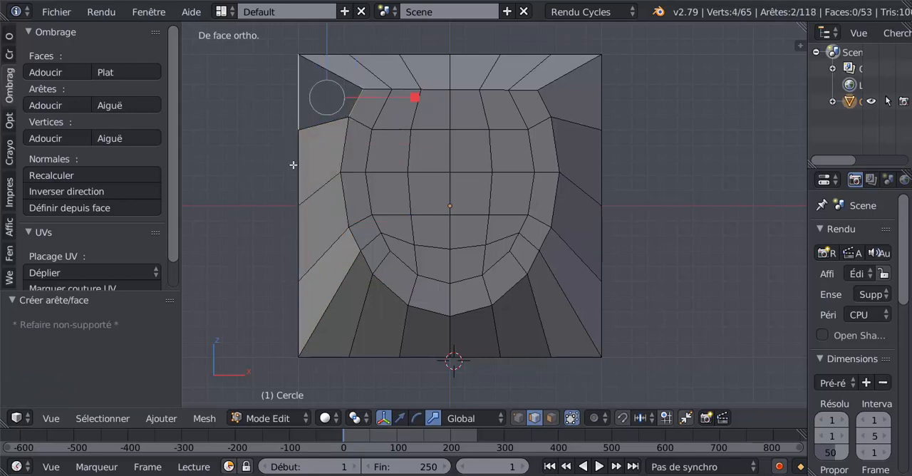
key(f)
- Select the square outline's whole border loop and move it about -0.14 along Y, towards the plane of the horseshoe shape
scroll(494, 221, down, 4)
key(Tab)
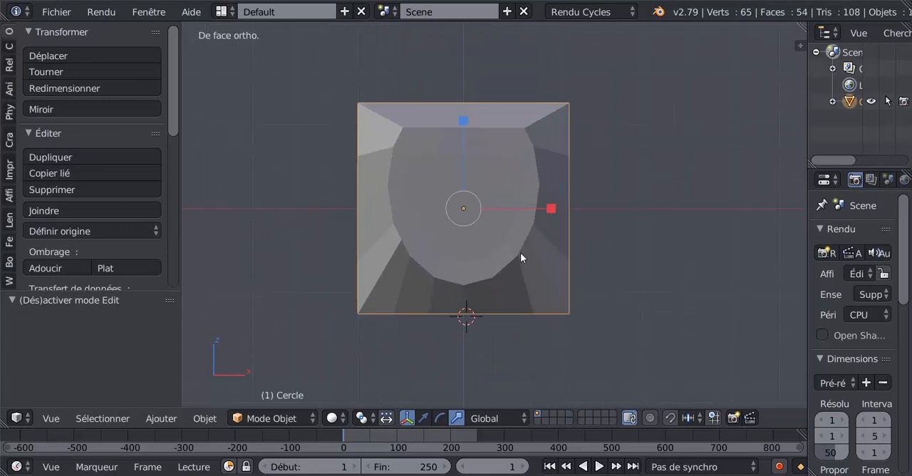
middle_drag(521, 252, 483, 341)
scroll(490, 297, up, 2)
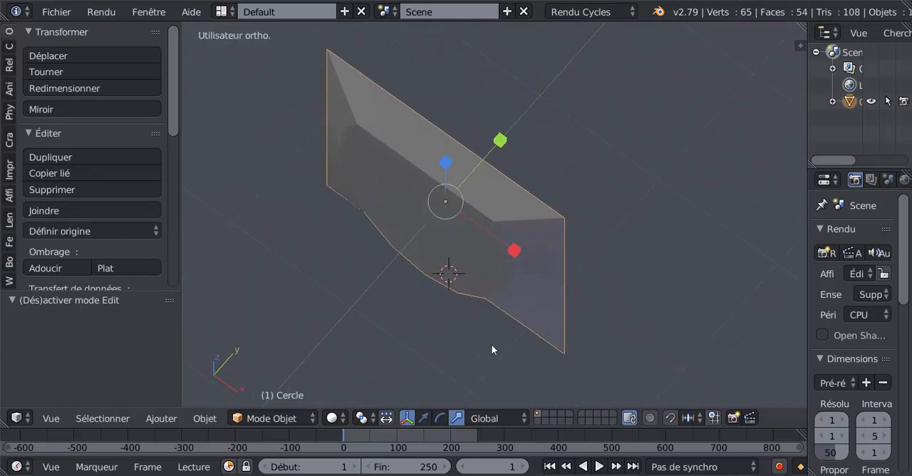
key(Tab)
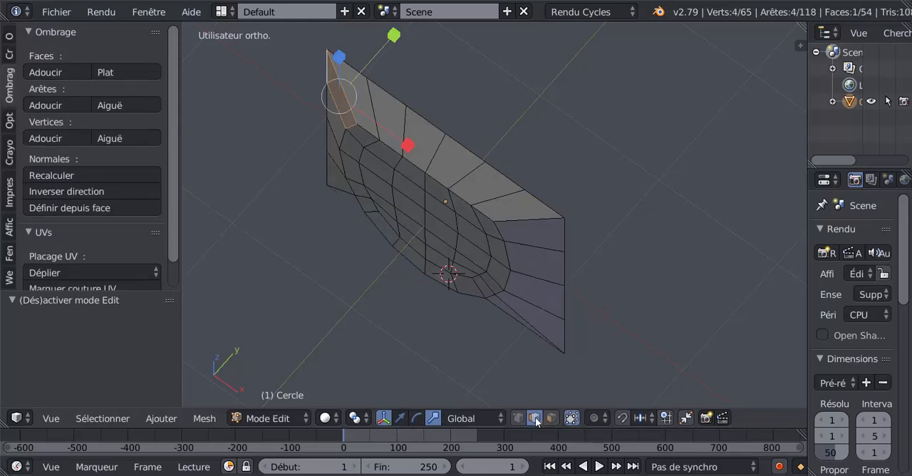
alt+right_click(569, 268)
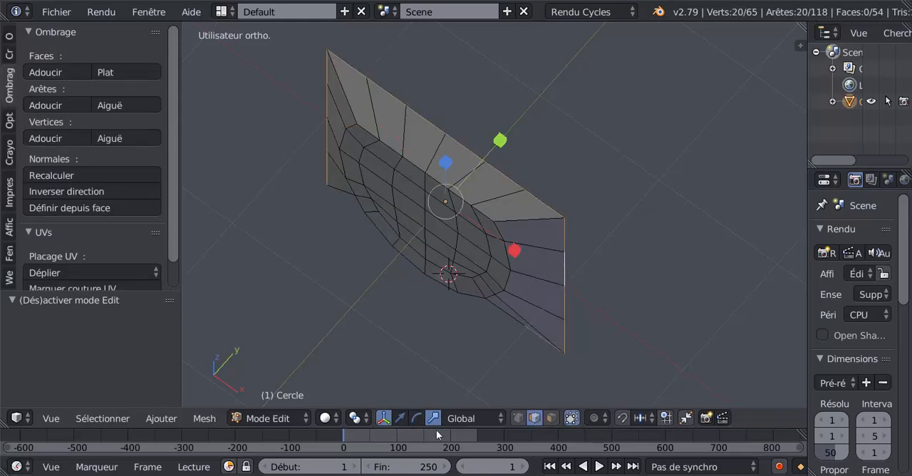
click(401, 418)
drag(494, 147, 481, 163)
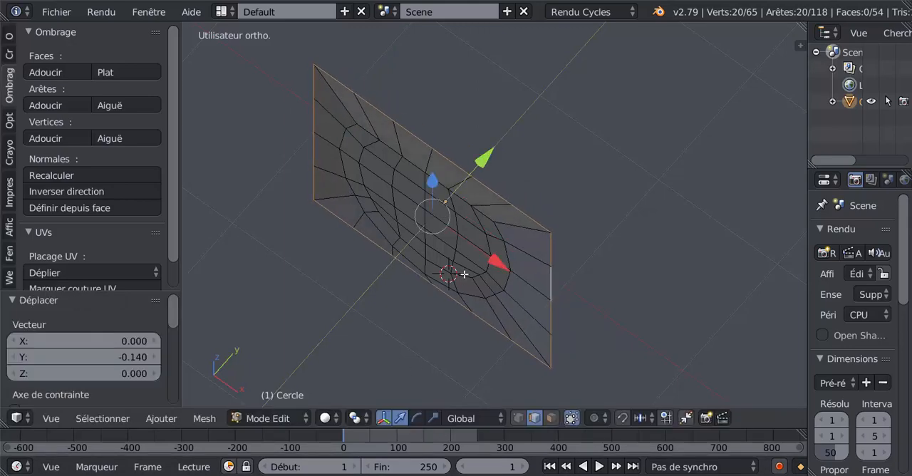
middle_drag(465, 275, 466, 196)
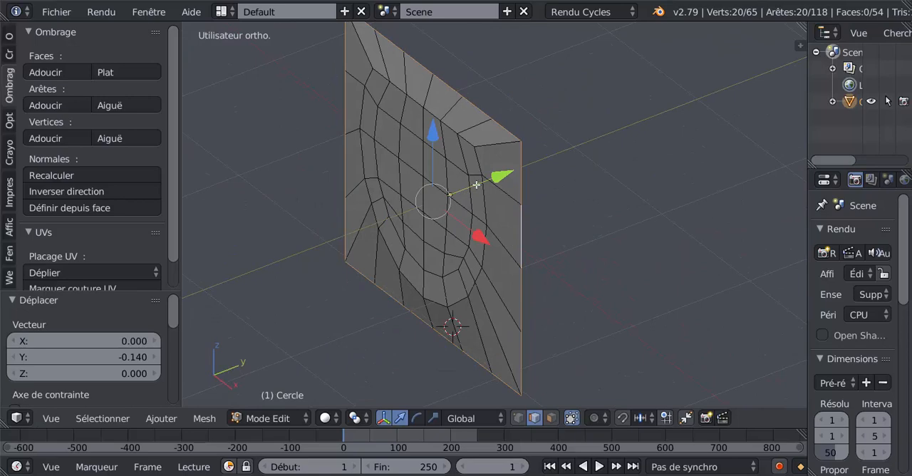
drag(502, 179, 503, 183)
- Flatten the entire mesh into one plane with LoopTools Flatten and check the result in object mode
key(a)
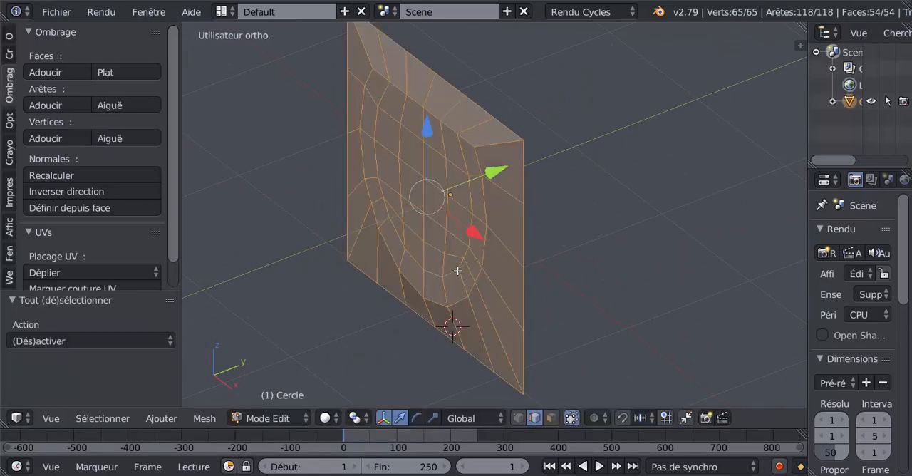
middle_drag(427, 285, 399, 285)
click(9, 39)
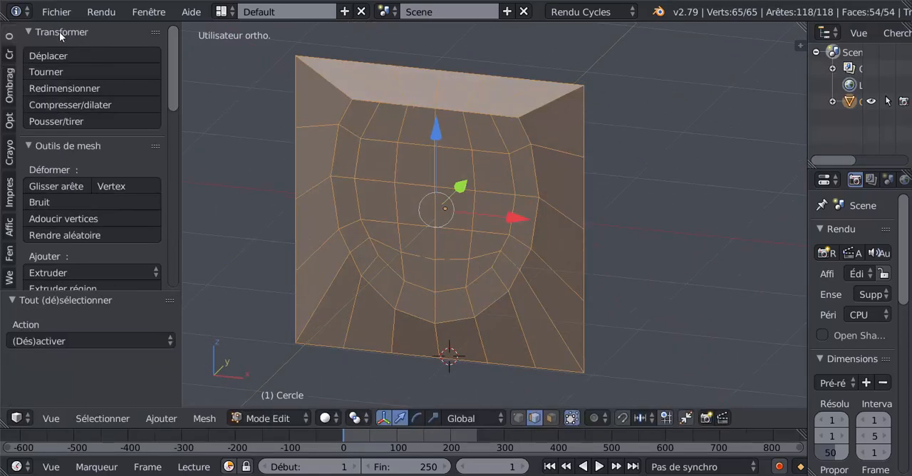
drag(175, 69, 177, 274)
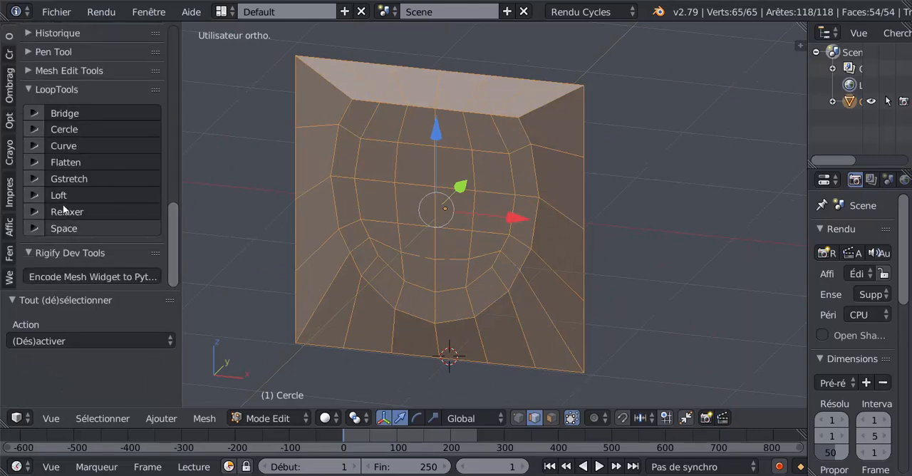
click(64, 162)
key(Tab)
scroll(413, 287, down, 4)
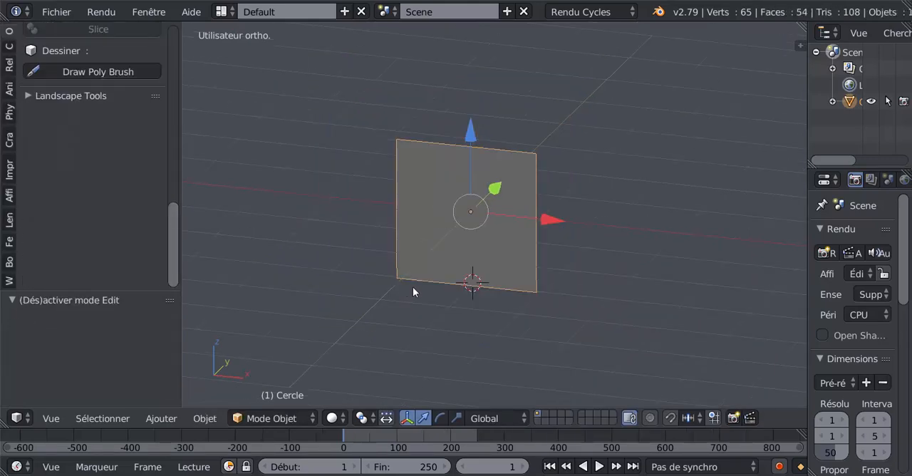
middle_drag(413, 287, 435, 298)
key(Tab)
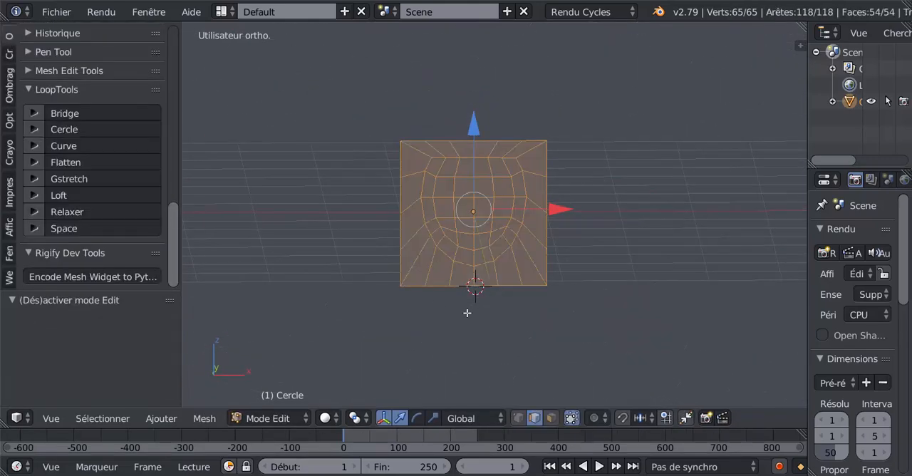
- In front view, select the square's outer border loop and move it up about 0.022 along Z
key(KP_1)
scroll(493, 308, up, 2)
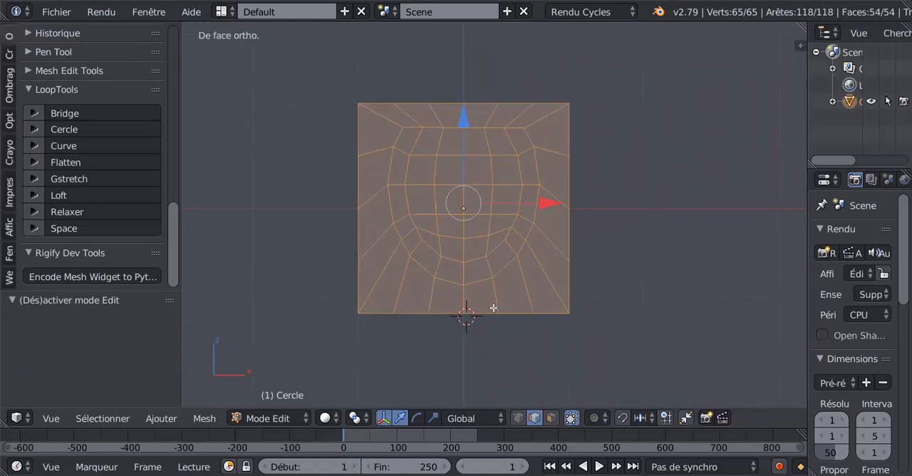
alt+right_click(571, 283)
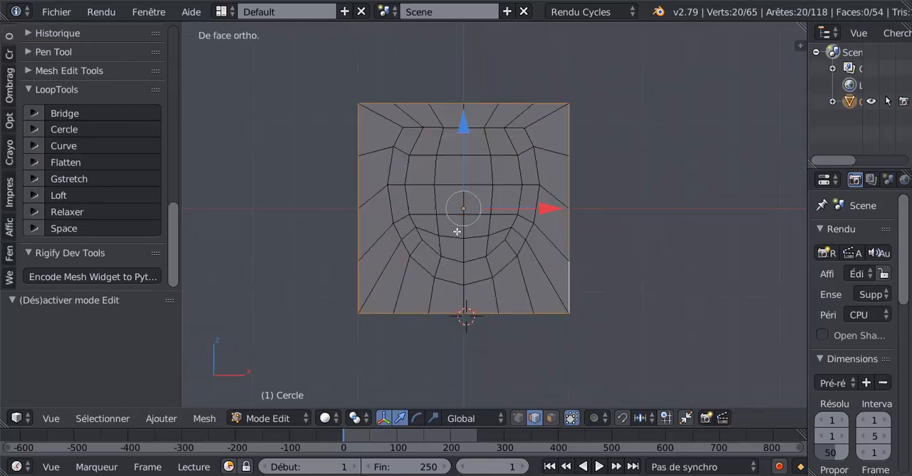
click(474, 126)
key(g)
key(z)
click(468, 123)
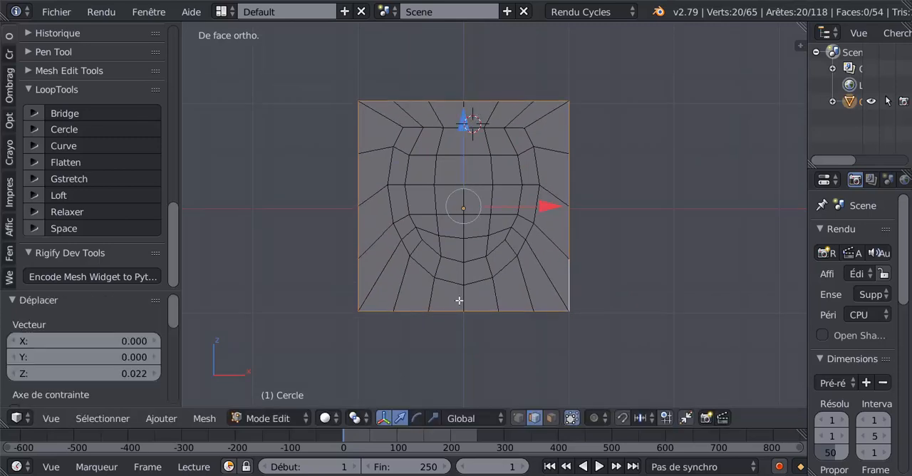
- In vertex select mode, move the two bottom centre vertices of the shape's inner and outer contours about -0.144 along Z
scroll(465, 320, up, 1)
click(518, 418)
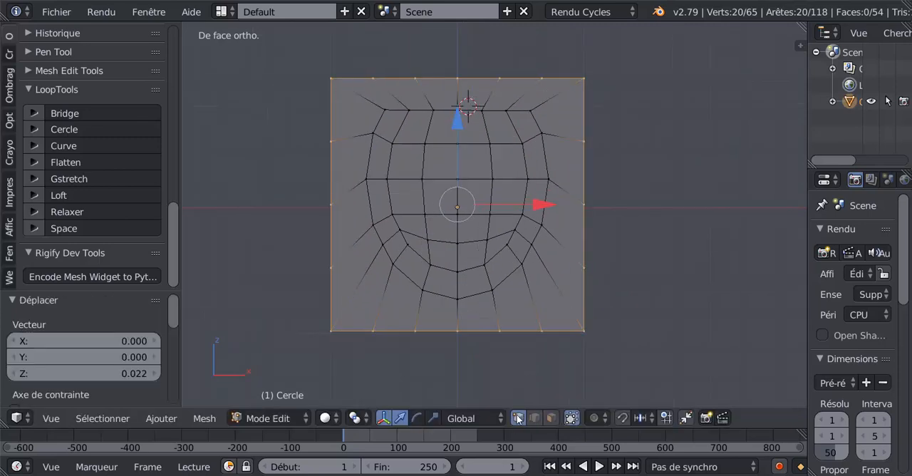
click(456, 271)
shift+click(454, 304)
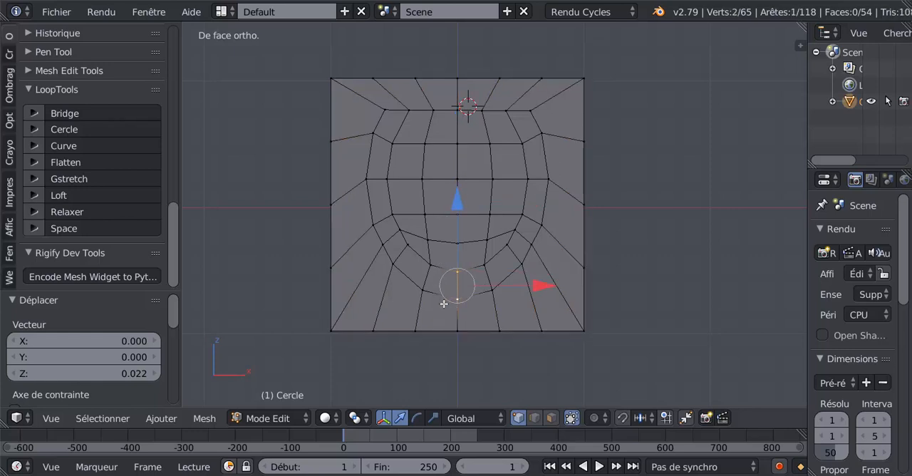
drag(453, 205, 455, 221)
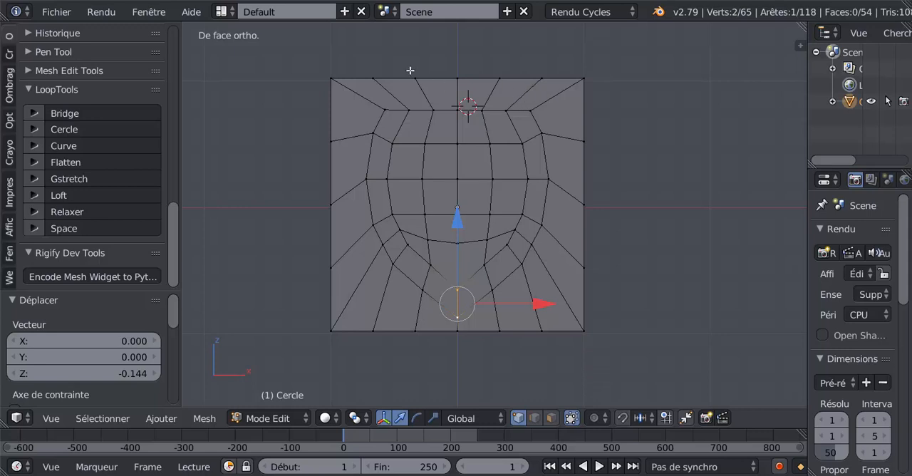
- Select only the top row of outline vertices and move it down about 0.104 along Z
alt+right_click(438, 77)
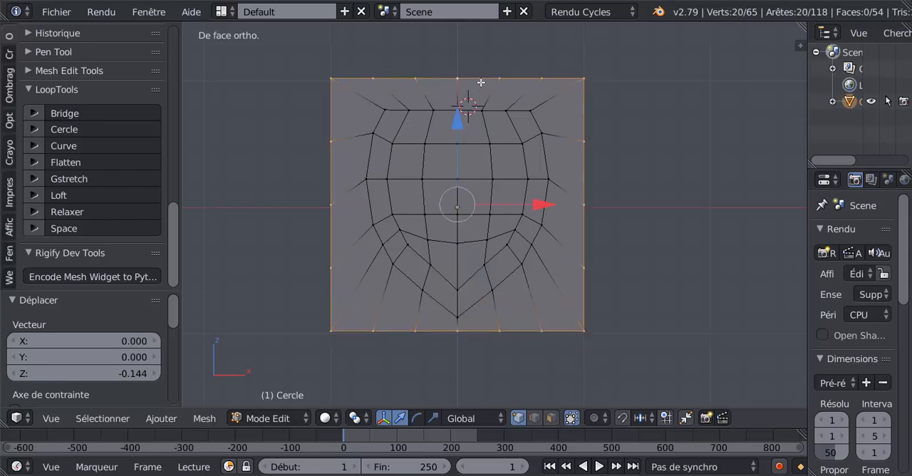
key(a)
right_click(340, 77)
drag(368, 76, 590, 69)
right_click(590, 70)
shift+middle_drag(639, 114, 640, 150)
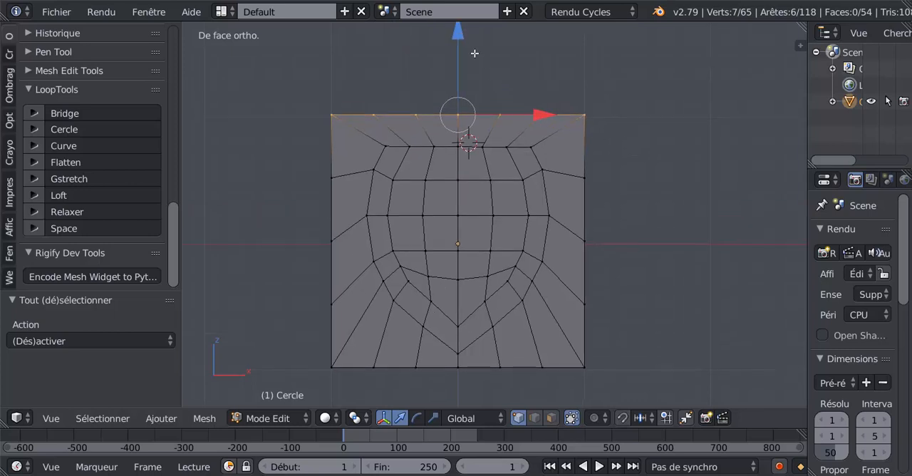
key(g)
key(z)
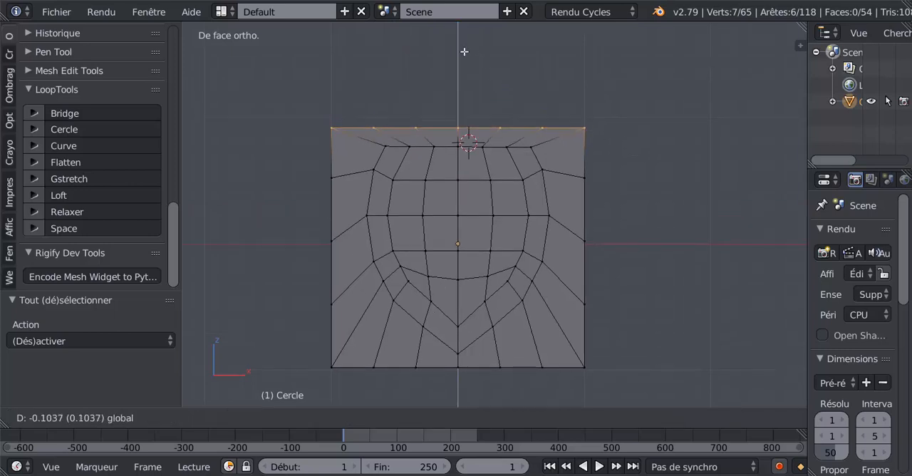
click(464, 52)
- Extrude the top edge row and raise it about 0.158 along Z to form a strip above the square
key(e)
right_click(518, 97)
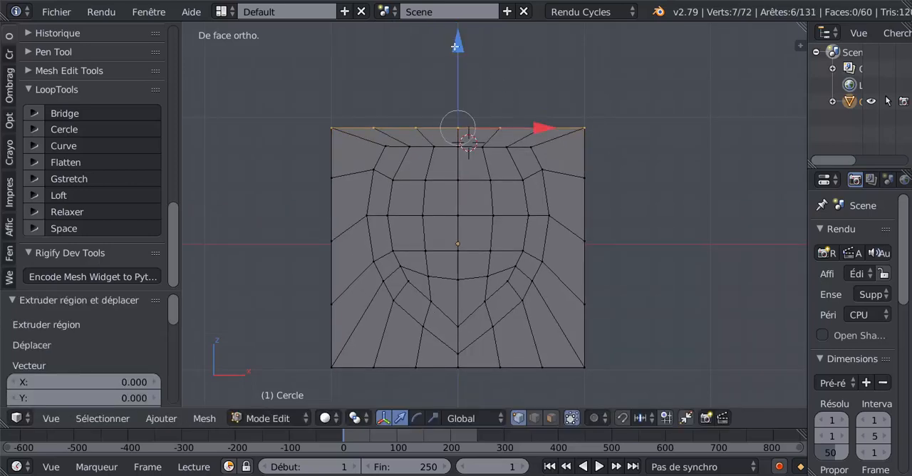
drag(455, 46, 461, 31)
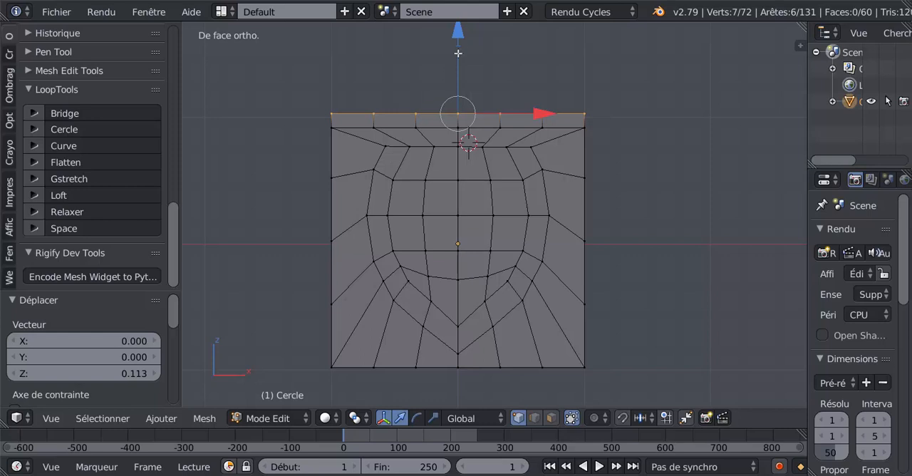
drag(459, 53, 459, 46)
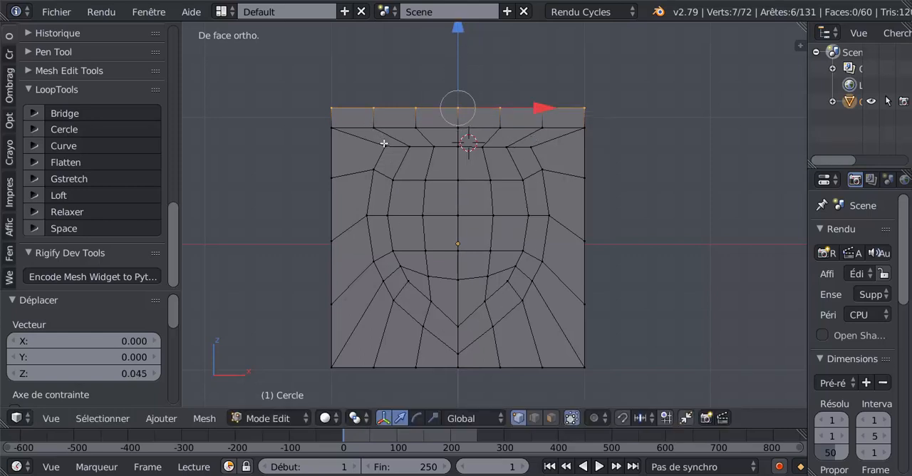
- Select the shape's two upper corner vertices and spread them apart along X by a scale of about 1.099
right_click(534, 149)
shift+right_click(385, 147)
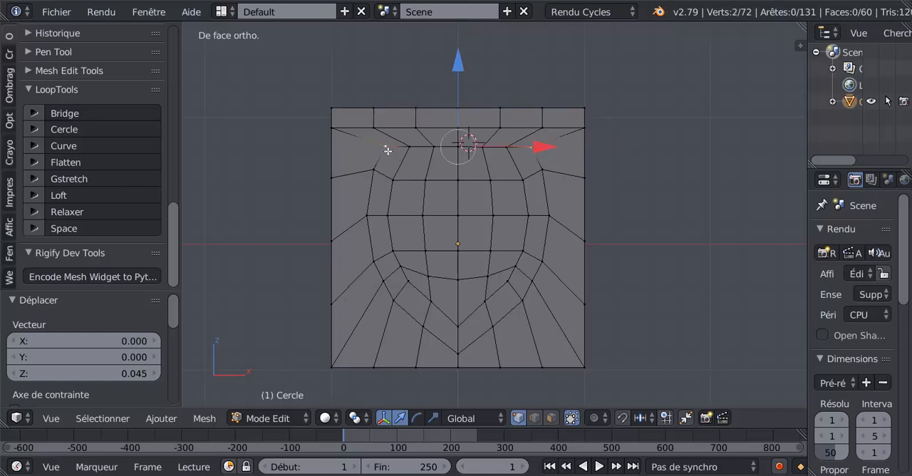
click(433, 418)
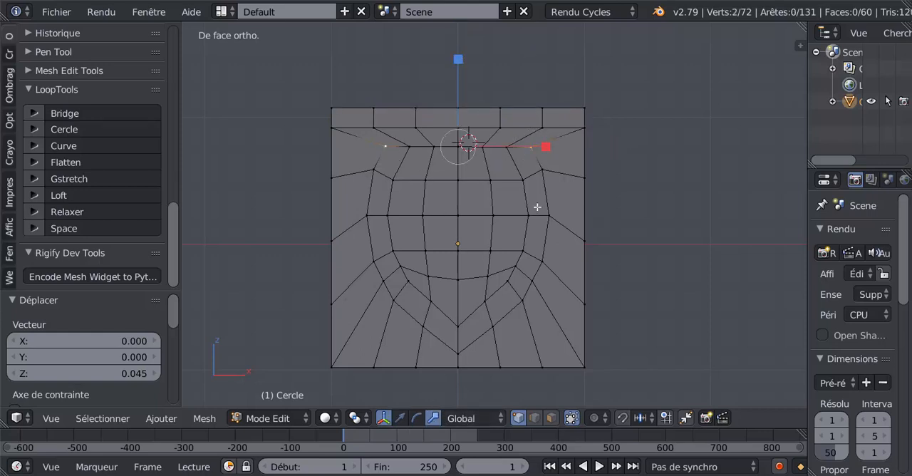
drag(547, 145, 554, 146)
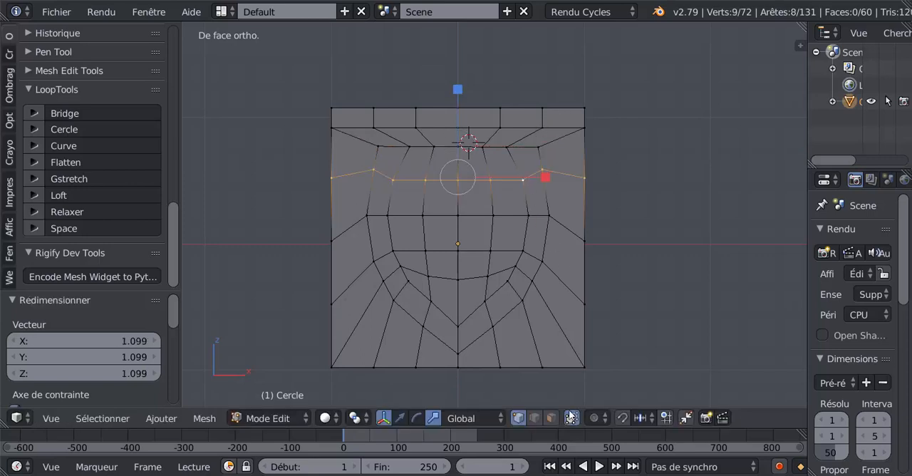
- In face select mode, select the face band around the shape together with all faces of the top strip
click(552, 418)
alt+click(540, 180)
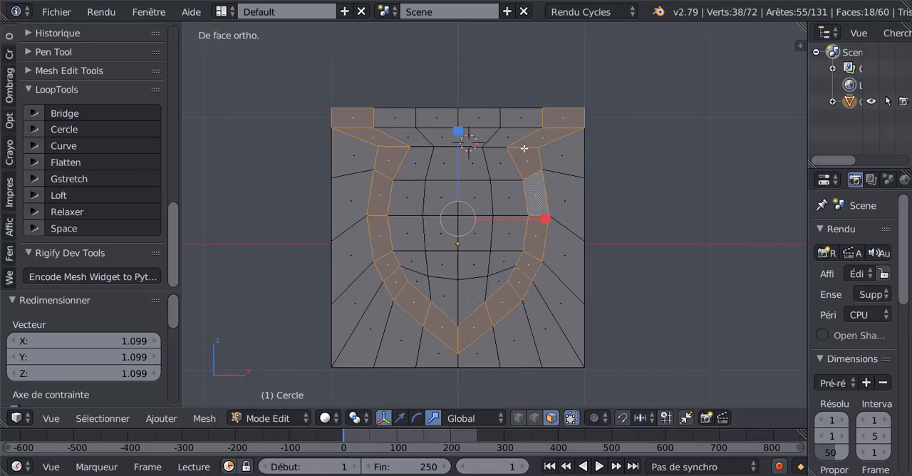
alt+shift+click(503, 117)
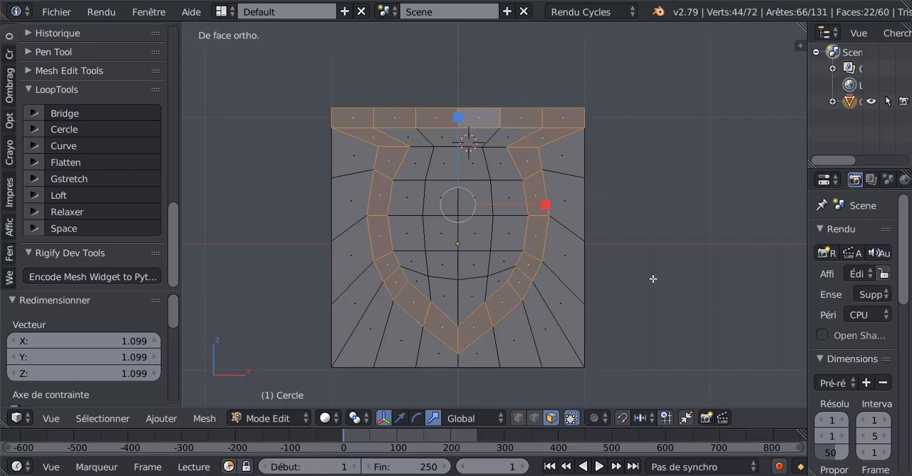
shift+middle_drag(653, 279, 659, 339)
scroll(528, 269, down, 2)
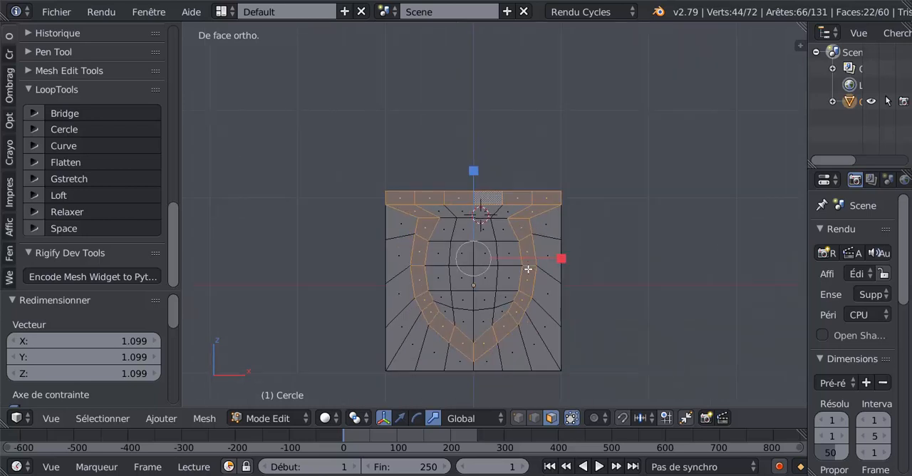
- In edge select mode, select the mesh's outer boundary and reduce the selection to only the top edge row
click(534, 418)
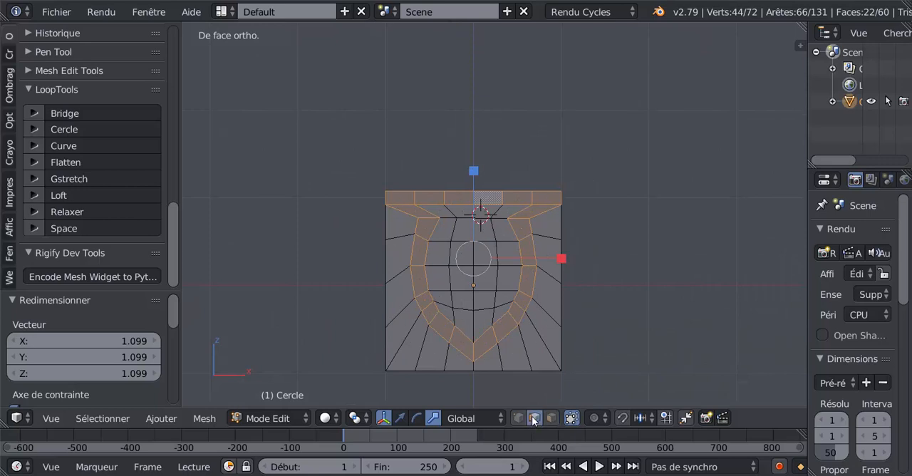
alt+right_click(481, 189)
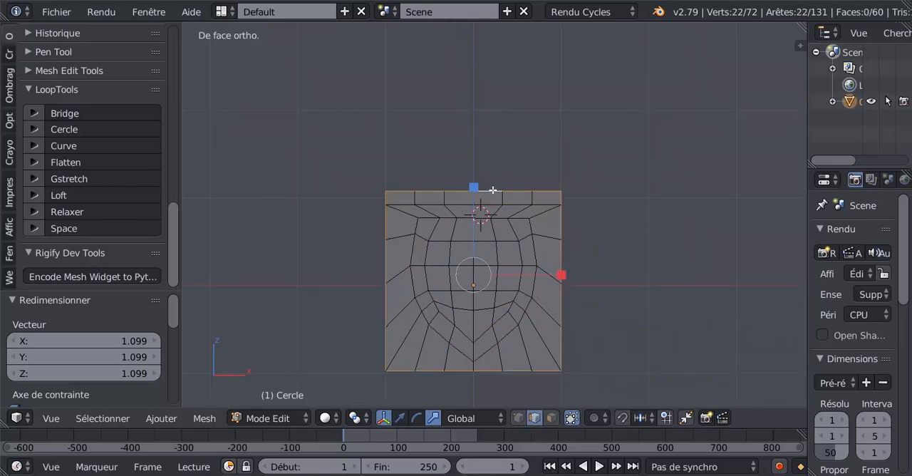
key(c)
mouse_move(557, 200)
middle_down()
mouse_move(552, 376)
mouse_move(390, 345)
mouse_move(381, 211)
middle_up()
right_click(381, 211)
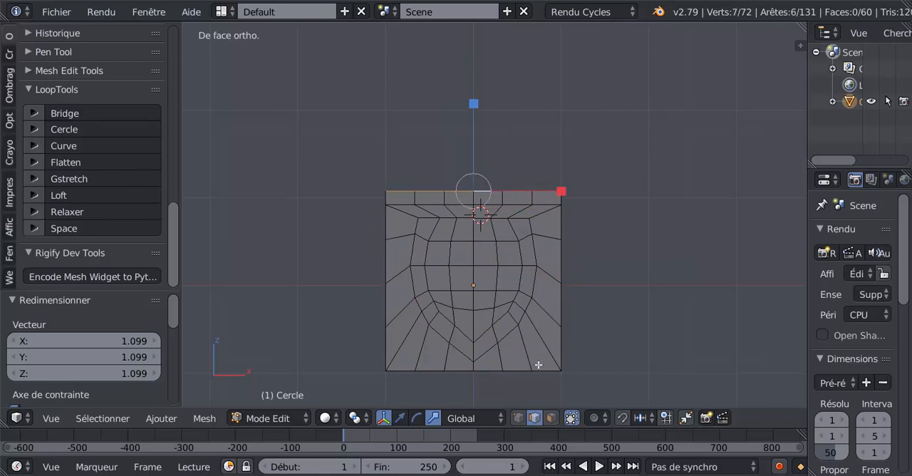
- In vertex select mode, extrude the top row upward along Z twice to add two strips, the uppermost about 0.164 high
click(518, 418)
scroll(466, 205, up, 1)
scroll(463, 208, down, 2)
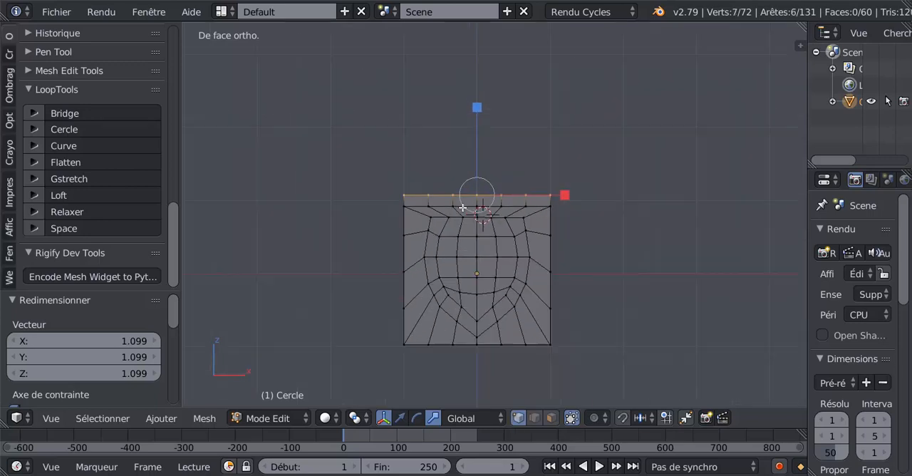
key(e)
right_click(462, 207)
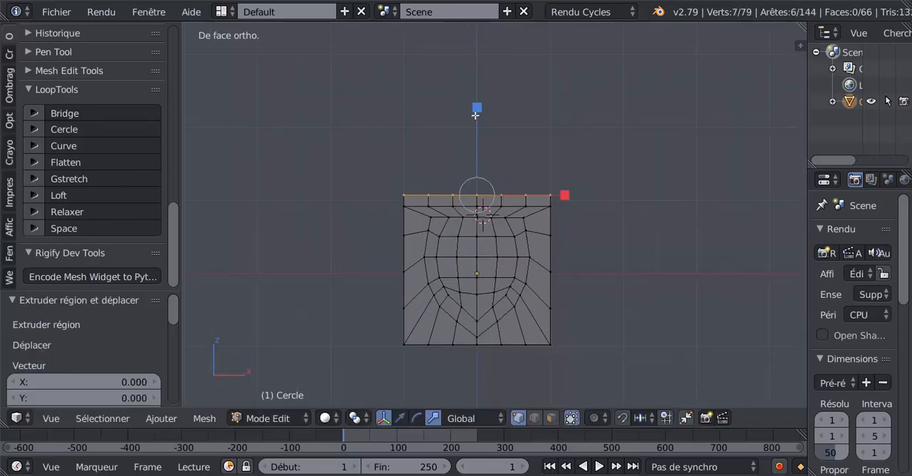
click(401, 417)
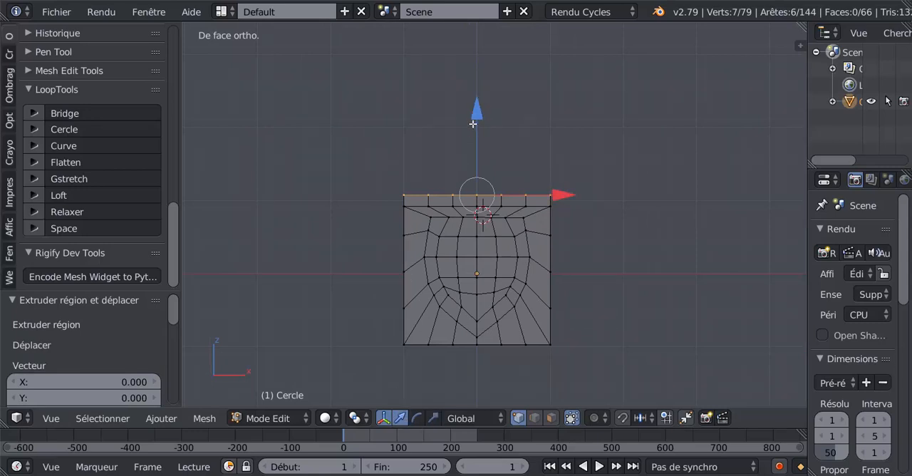
drag(472, 124, 481, 99)
key(e)
key(Escape)
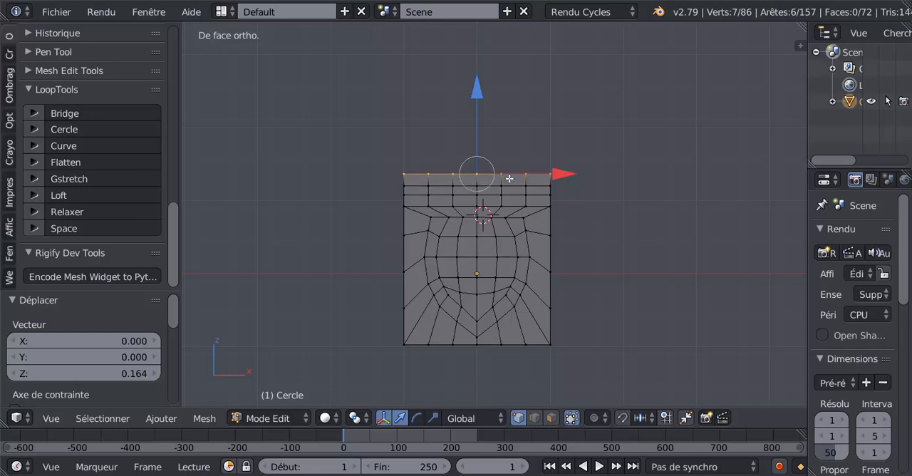
- In face select mode, select the band around the shape plus the uppermost and lowest top strips, leaving the middle strip out
click(551, 418)
alt+click(501, 178)
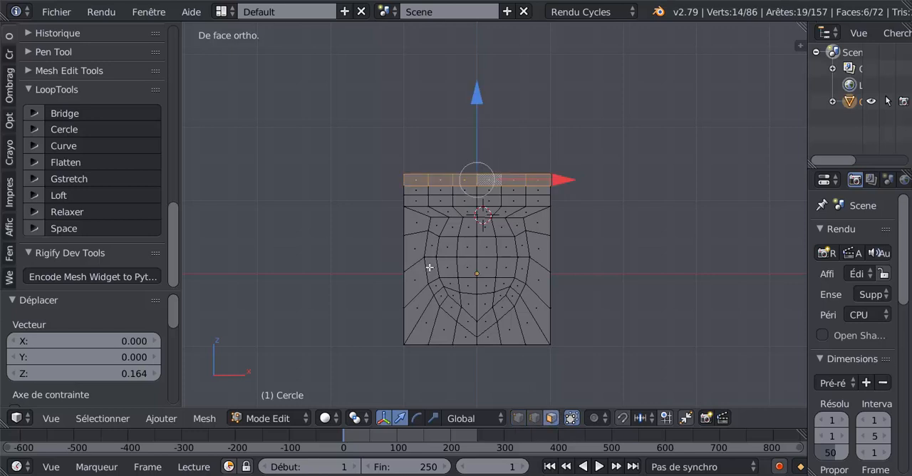
alt+shift+click(520, 236)
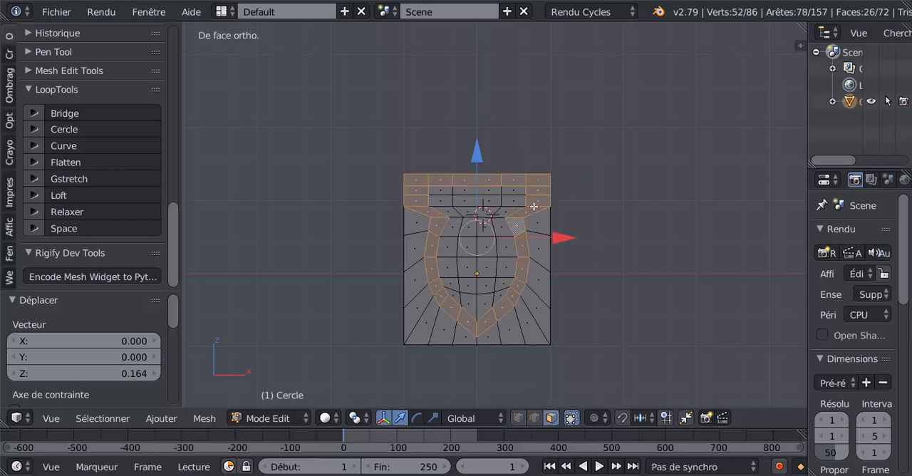
alt+shift+right_click(499, 201)
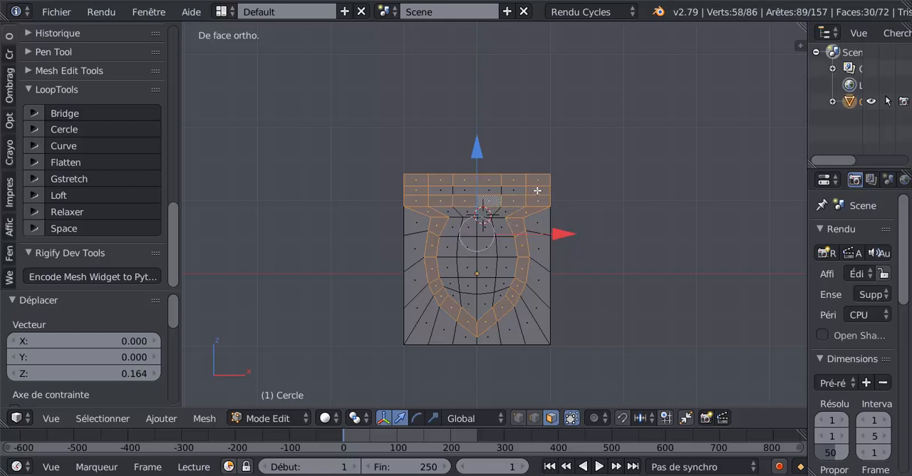
shift+right_click(538, 191)
shift+right_click(418, 193)
shift+middle_drag(374, 343, 356, 292)
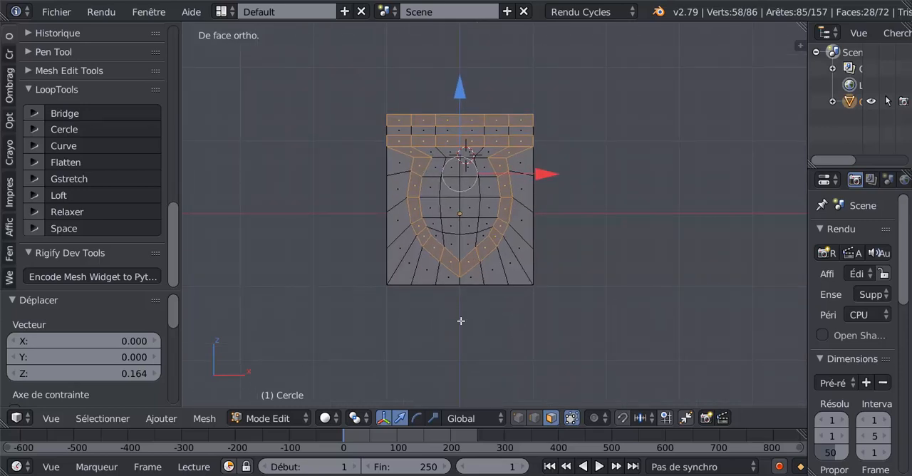
- Clear the selection, select only the bottom row of vertices and extrude it down about 0.195 along Z
click(519, 420)
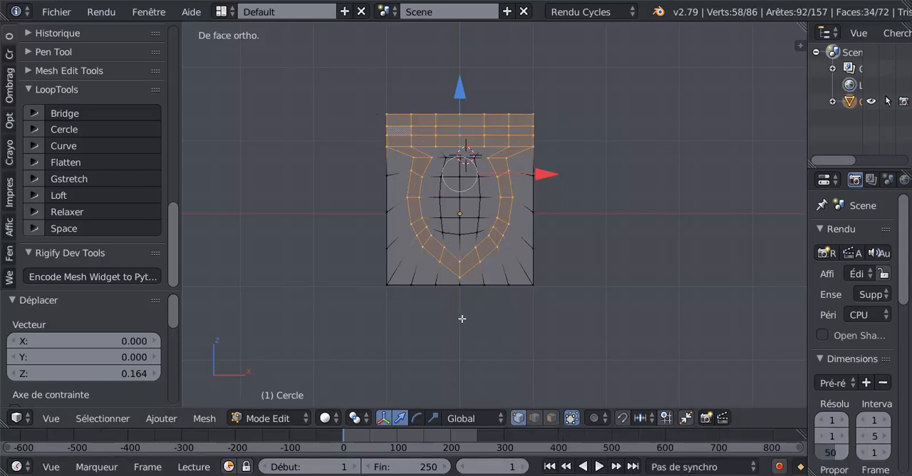
key(a)
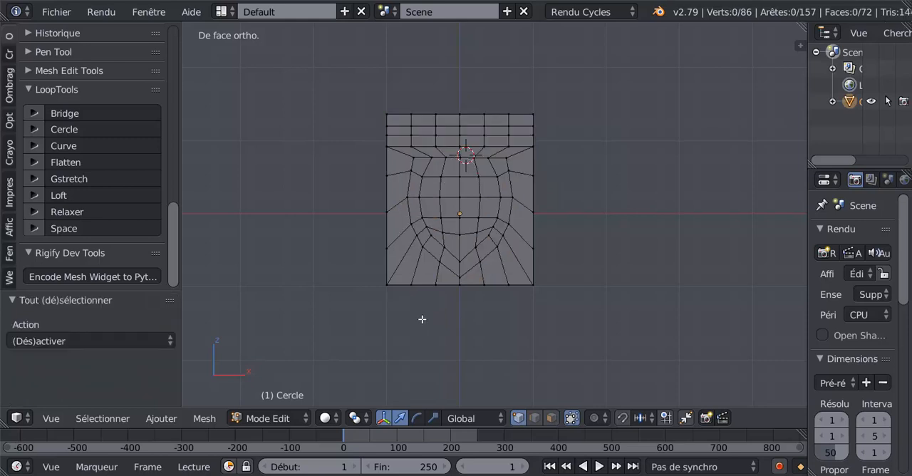
key(c)
drag(389, 295, 538, 292)
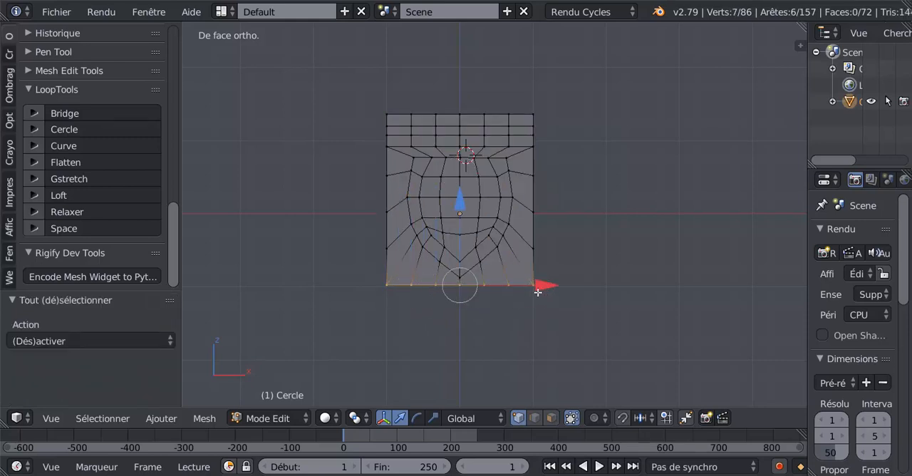
key(Escape)
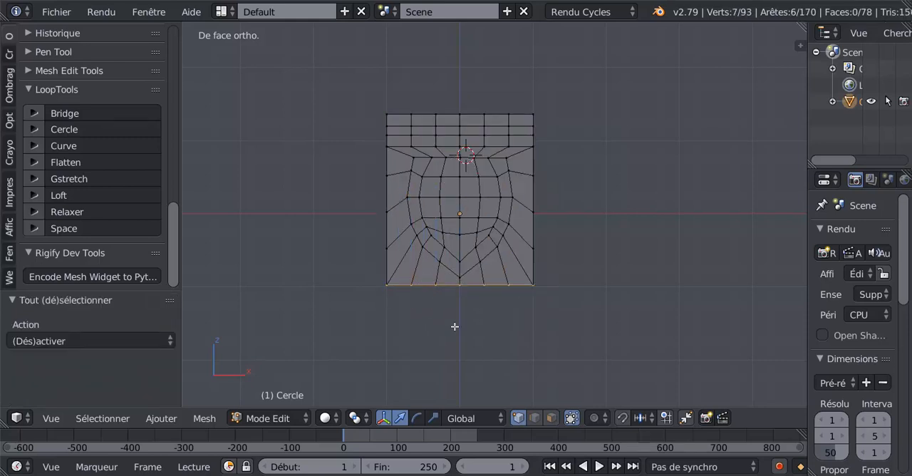
key(e)
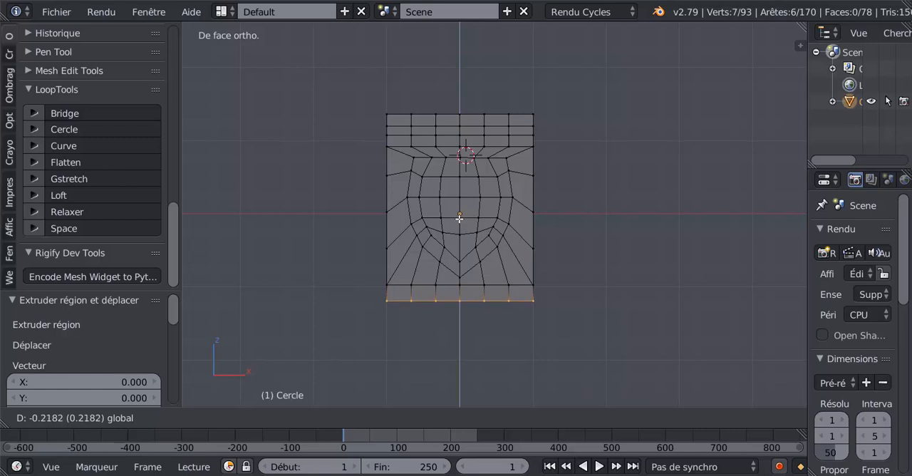
click(460, 217)
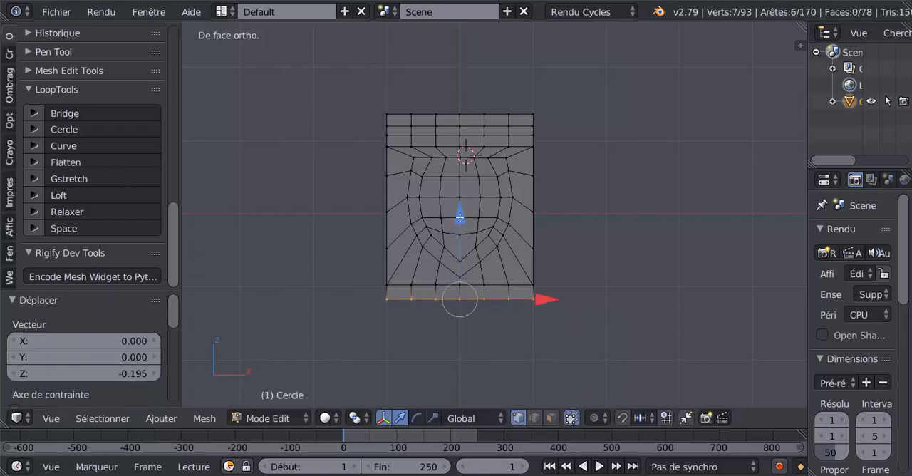
- Extrude the bottom row once more and lower it about 0.187 along Z to form a second bottom strip
key(e)
right_click(459, 216)
key(g)
key(z)
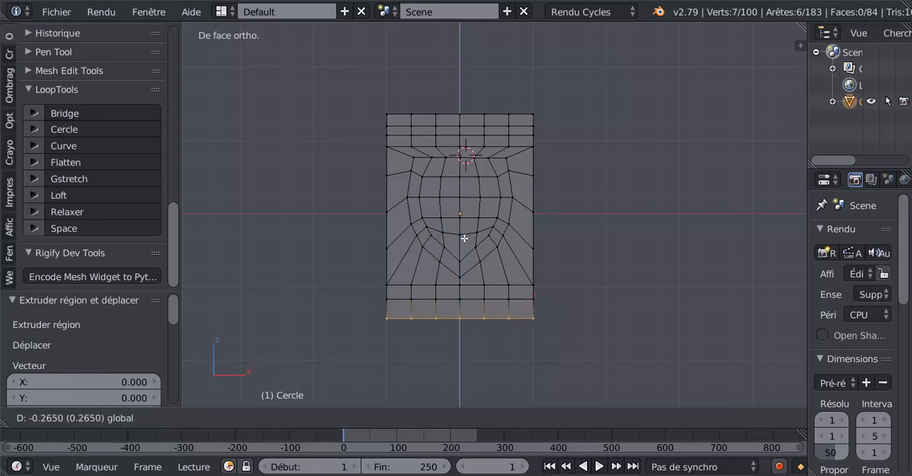
click(464, 252)
key(space)
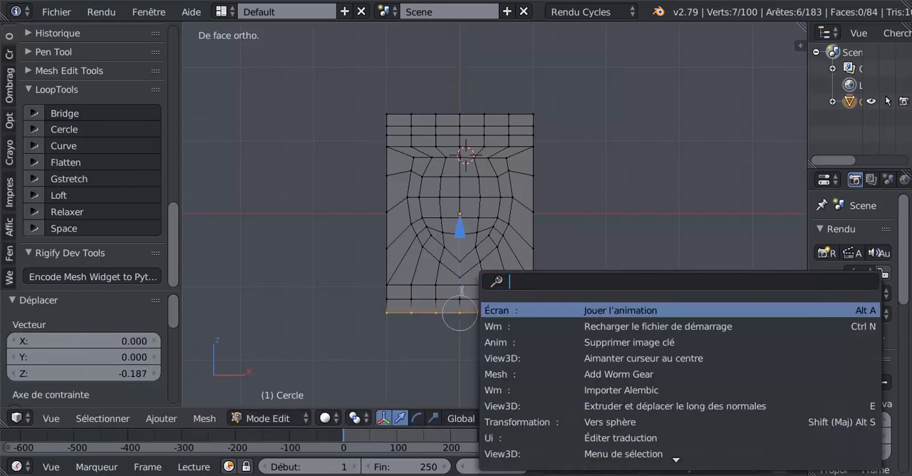
click(631, 204)
- Select the vertex row between the two bottom strips and raise it about 0.039 along Z
alt+right_click(473, 302)
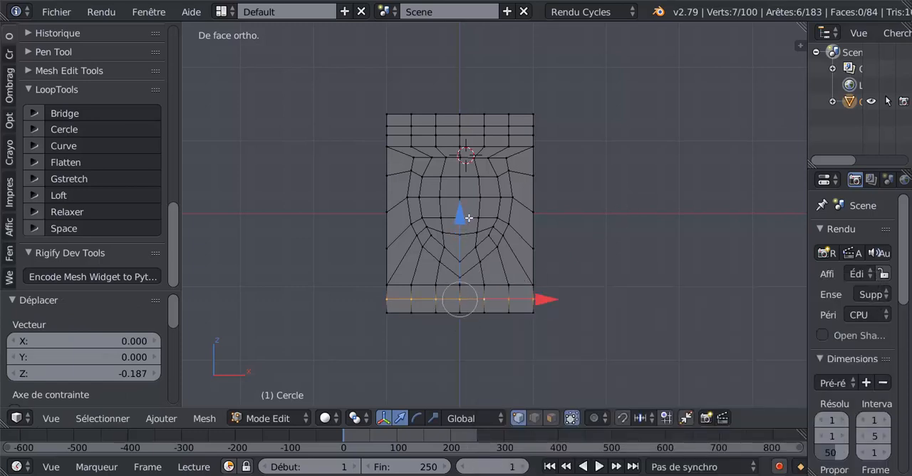
key(g)
key(z)
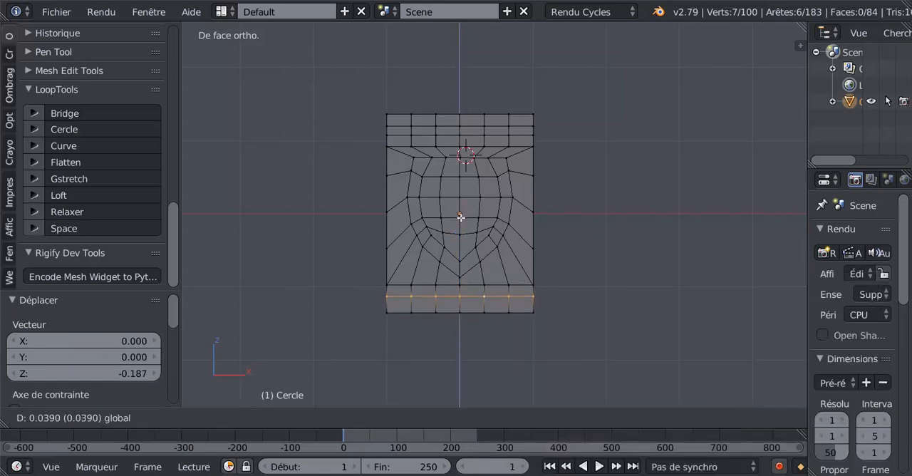
click(462, 218)
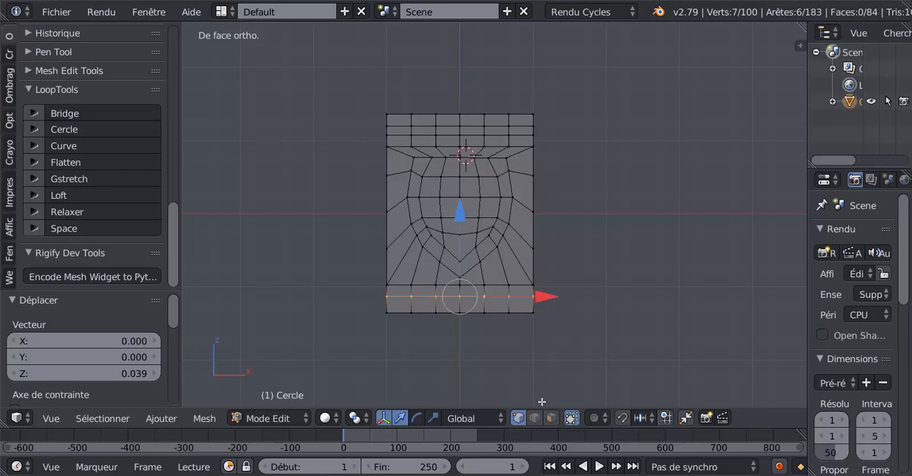
- In face select mode, select the middle top strip, the band around the shape and the upper of the two bottom strips
click(551, 418)
alt+right_click(509, 130)
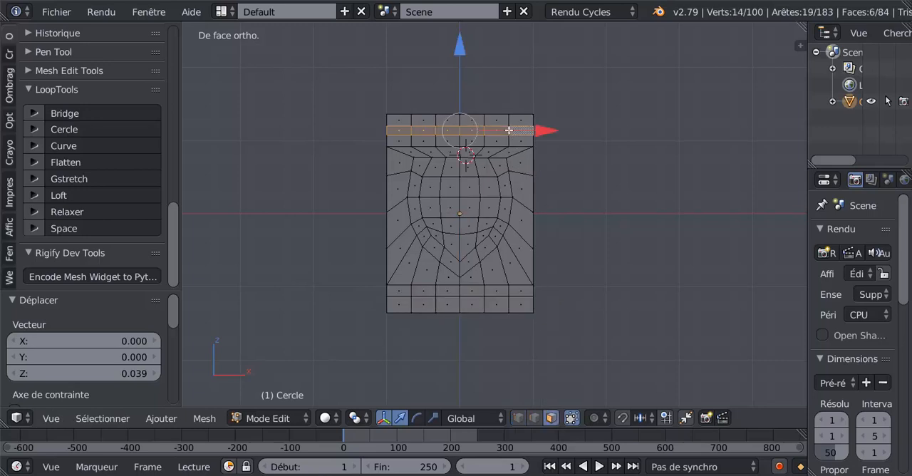
alt+shift+right_click(503, 163)
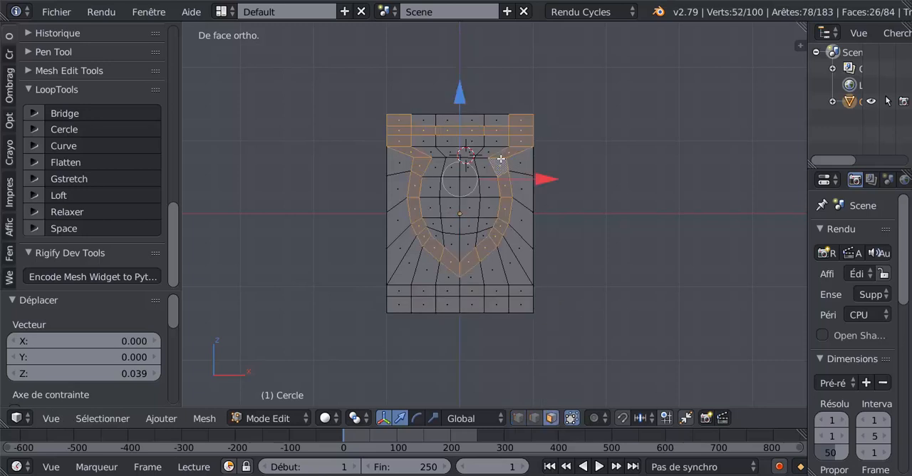
alt+shift+right_click(487, 290)
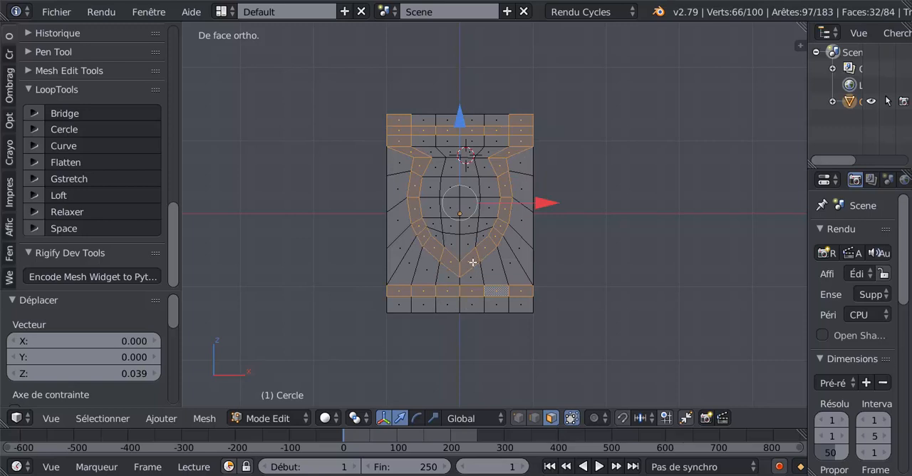
alt+shift+right_click(514, 127)
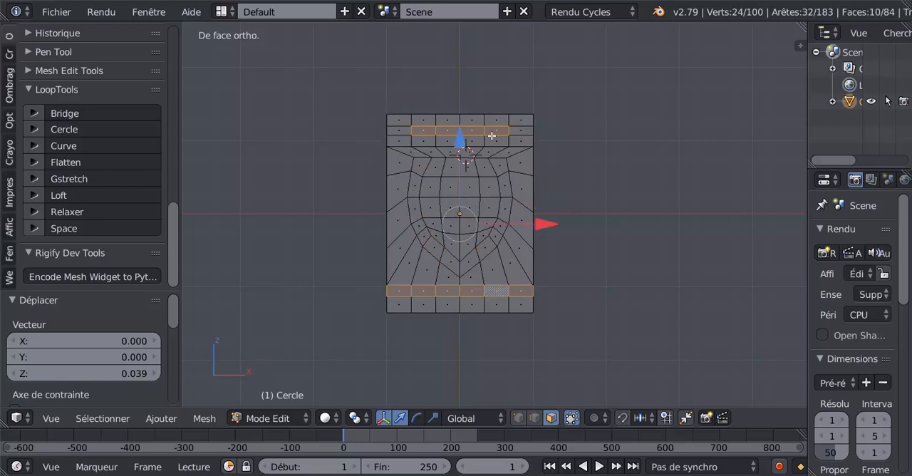
key(ctrl+z)
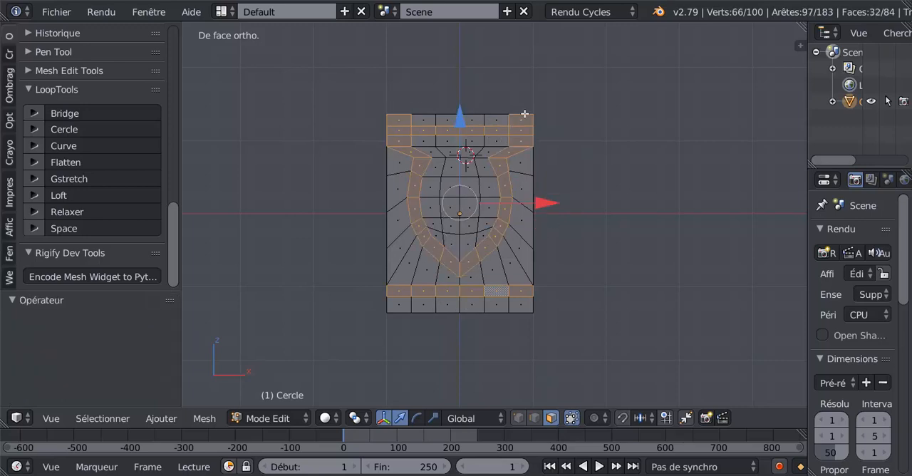
- Remove the top corner faces and the middle top strip from the face selection, and add the whole uppermost strip
shift+click(523, 115)
shift+click(413, 119)
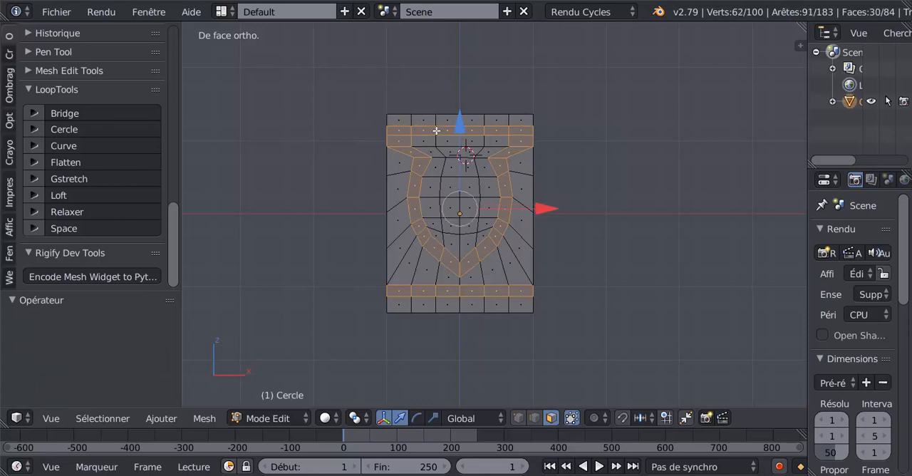
alt+shift+click(436, 131)
alt+shift+click(433, 139)
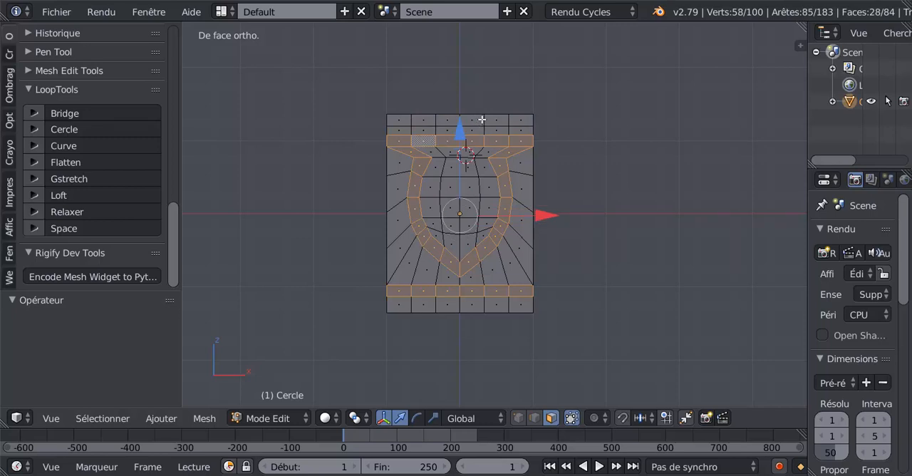
alt+shift+click(483, 119)
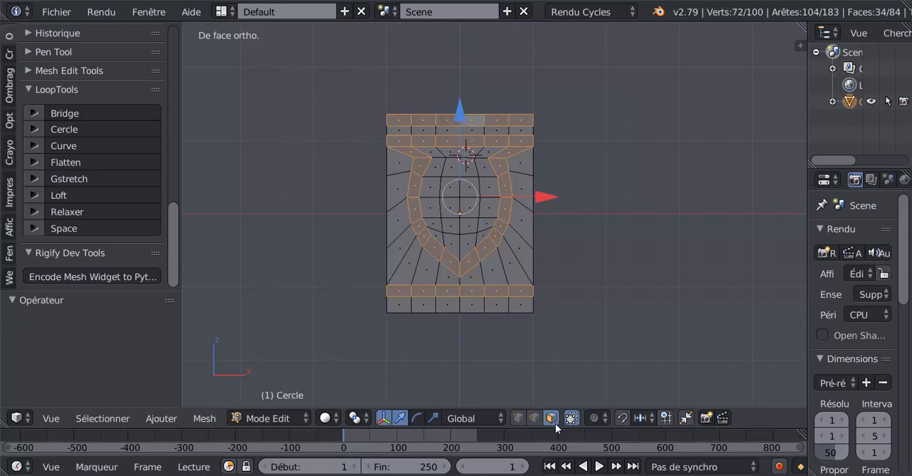
- Replace the face selection with only the seven vertices of the mesh's top row, using vertex select mode
alt+right_click(467, 112)
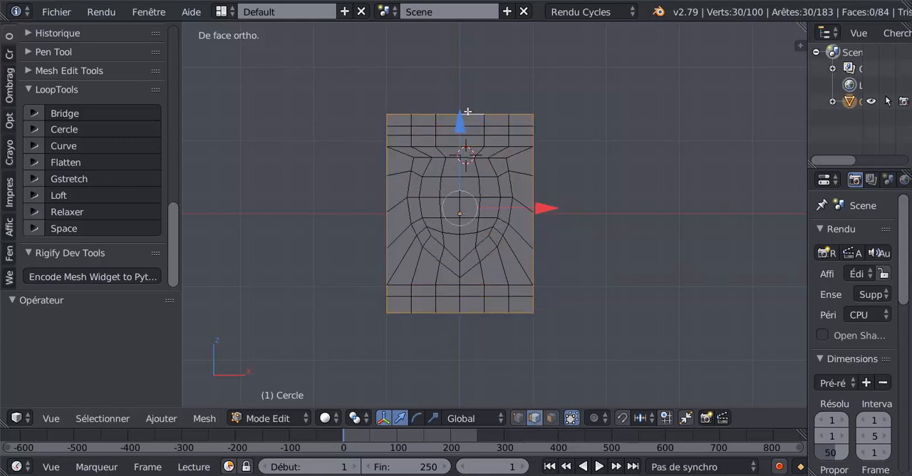
right_click(412, 103)
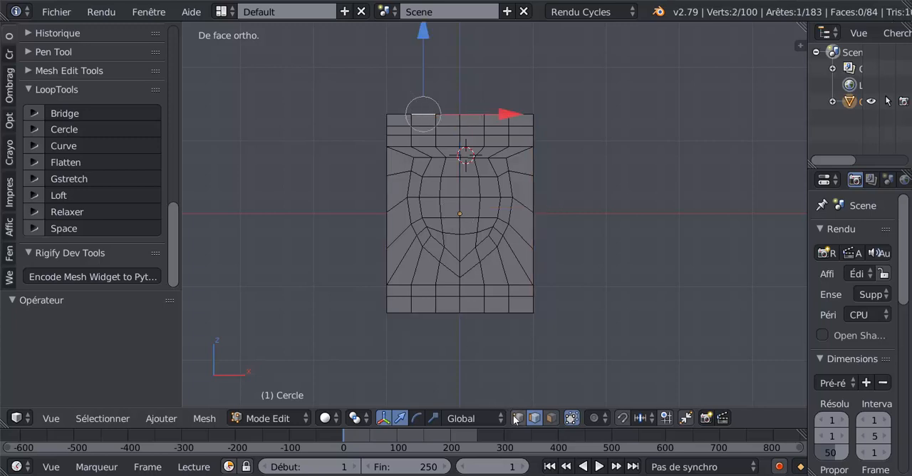
click(517, 418)
shift+right_click(392, 111)
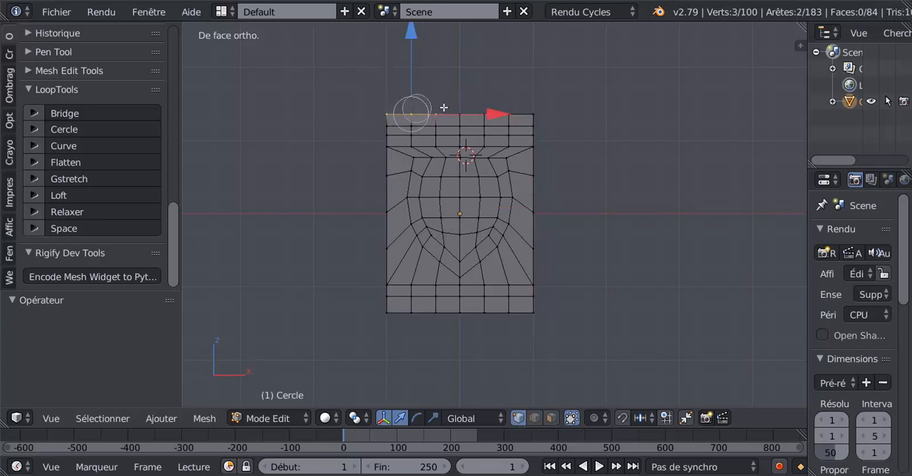
ctrl+right_click(540, 102)
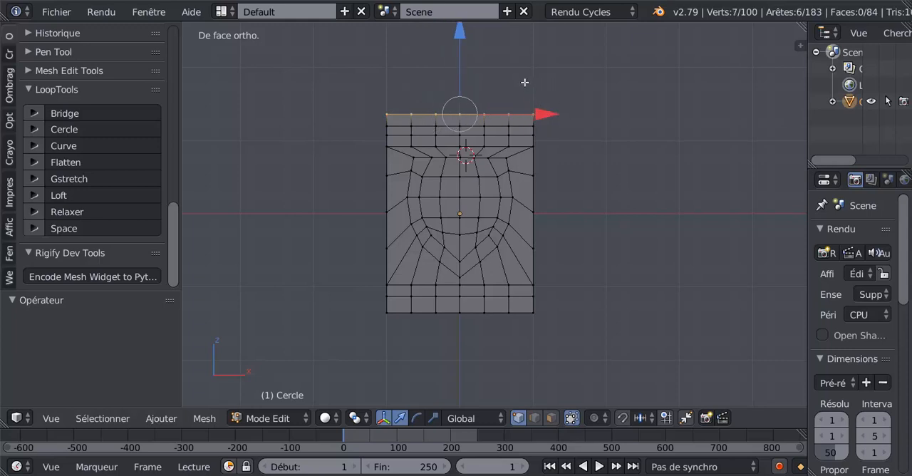
scroll(525, 90, down, 2)
scroll(525, 94, up, 1)
shift+middle_drag(505, 102, 503, 123)
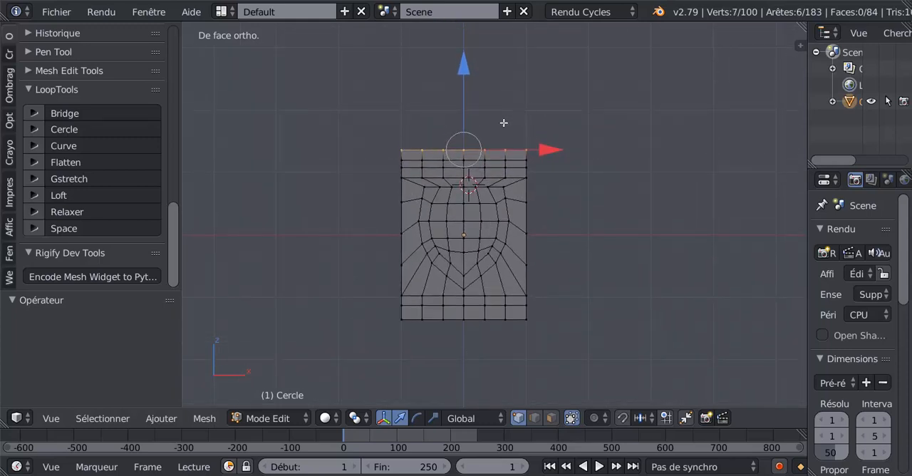
- Extrude the mesh's top vertex row upward by about 0.164 along Z to add another top strip
key(e)
key(z)
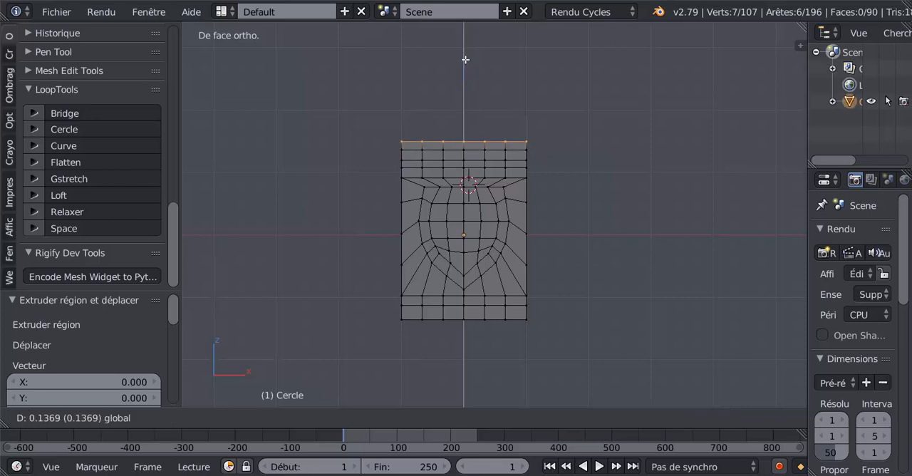
drag(466, 61, 466, 58)
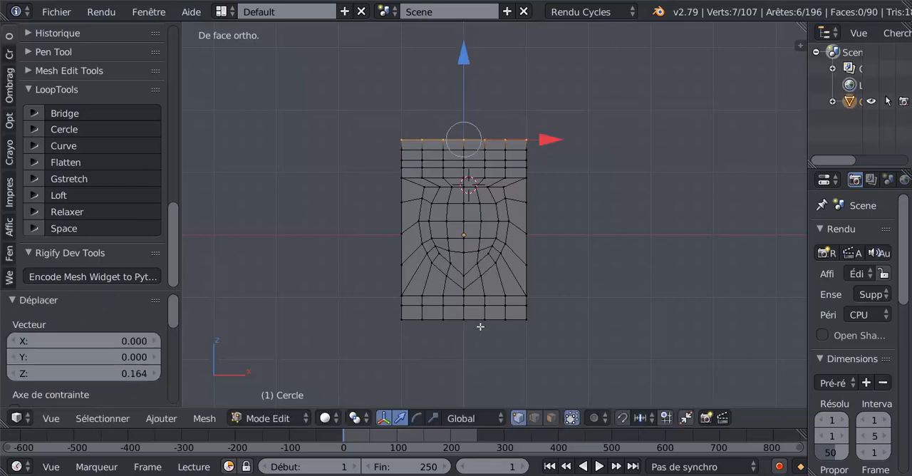
- Select the mesh's bottom vertex row and raise it about 0.110 along Z
alt+right_click(478, 319)
key(g)
key(z)
click(467, 241)
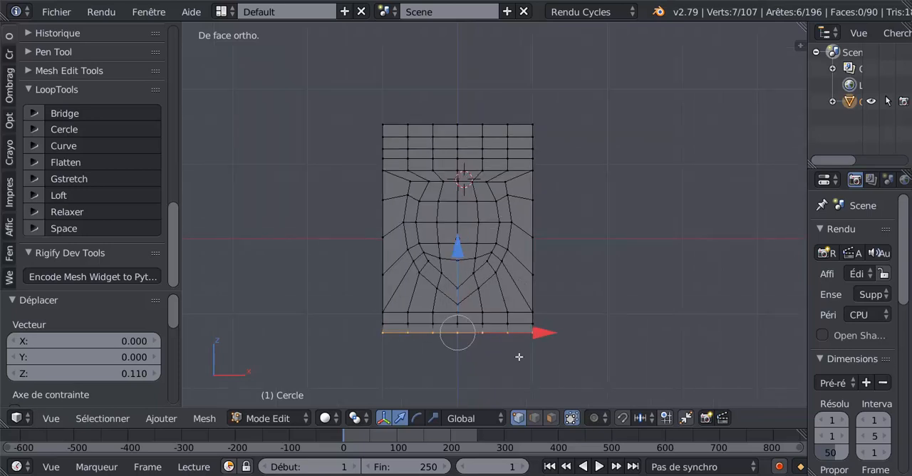
- In face select mode, select the upper bottom strip, the band around the shape, and the lowest and second-highest top strips, excluding the other corner faces
click(546, 416)
alt+right_click(504, 315)
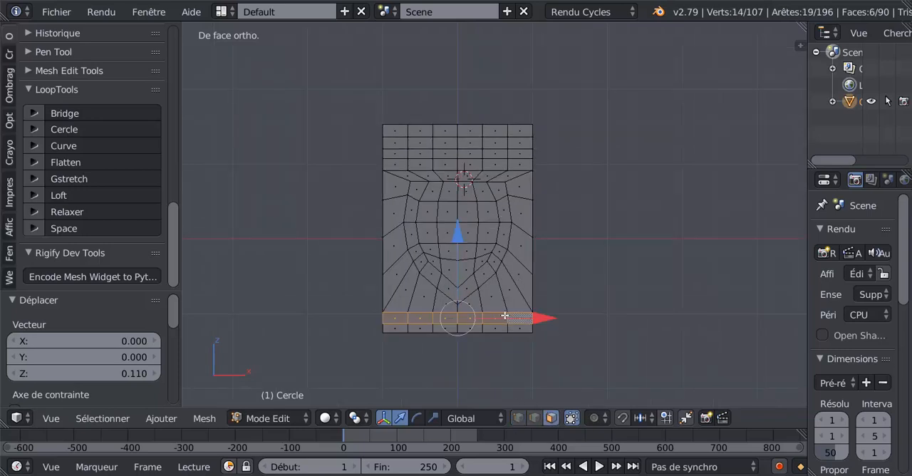
alt+shift+right_click(490, 267)
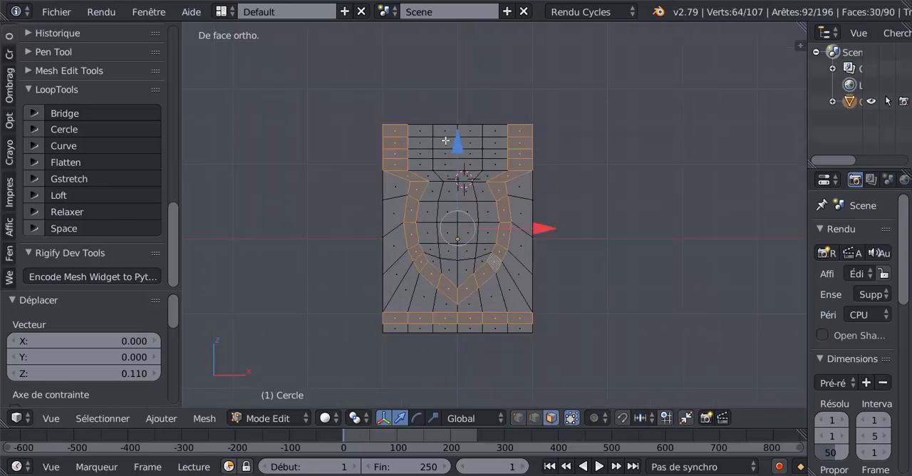
alt+shift+right_click(407, 164)
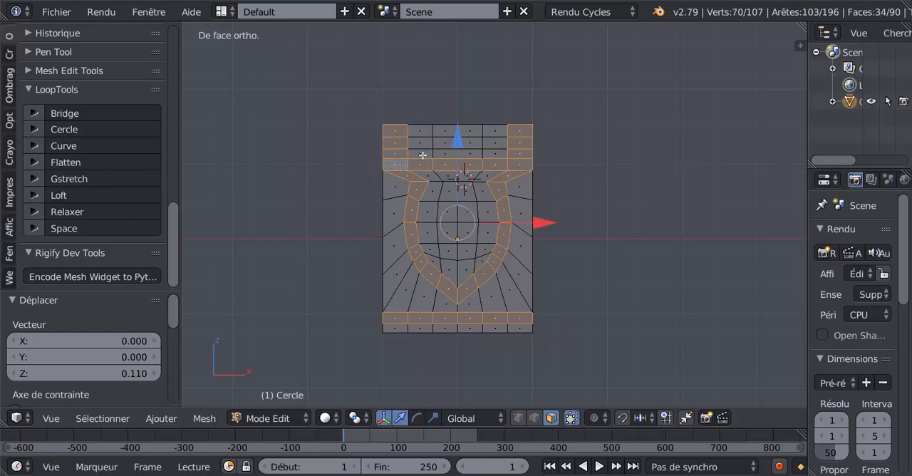
alt+shift+right_click(518, 154)
alt+shift+right_click(482, 145)
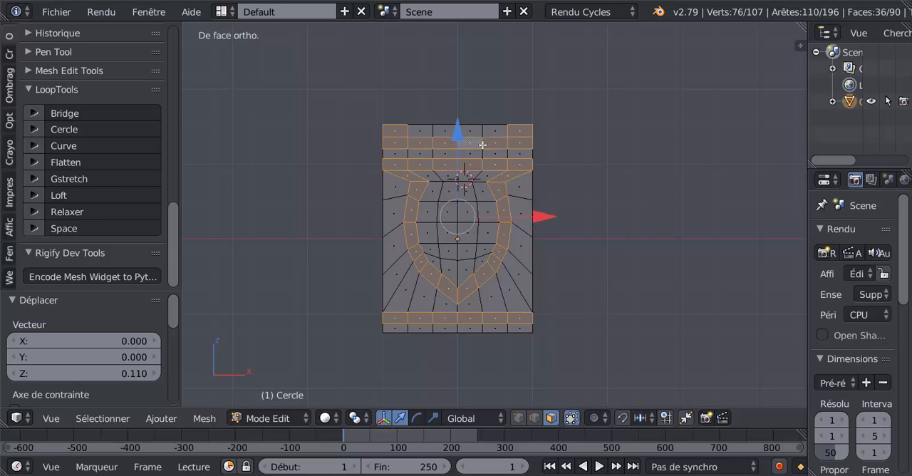
alt+shift+right_click(501, 131)
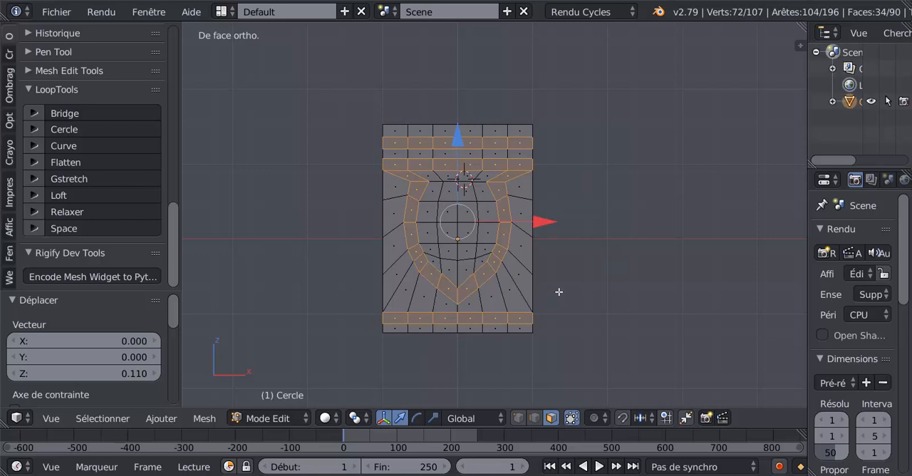
- In vertex select mode, select only the seven vertices of the mesh's bottom row and lower them slightly along Z
scroll(567, 306, up, 1)
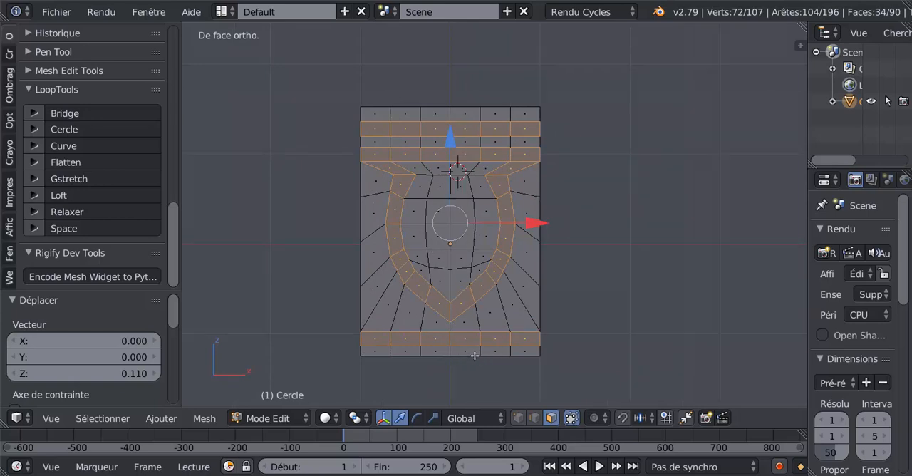
click(519, 421)
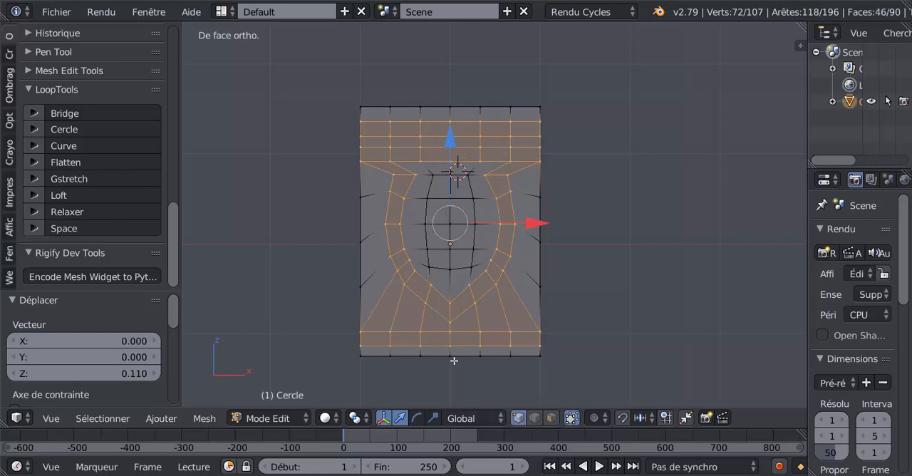
right_click(369, 359)
shift+right_click(390, 357)
shift+right_click(420, 357)
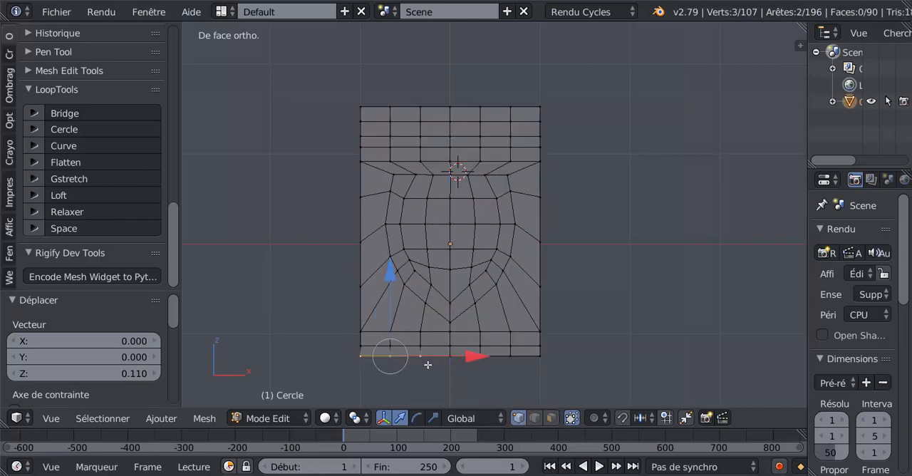
shift+right_click(451, 358)
shift+right_click(481, 358)
shift+right_click(510, 357)
shift+right_click(539, 357)
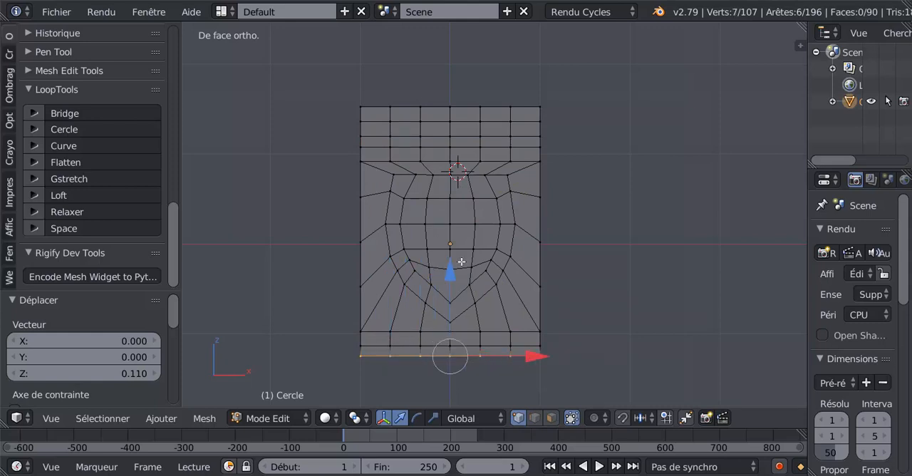
drag(452, 272, 554, 277)
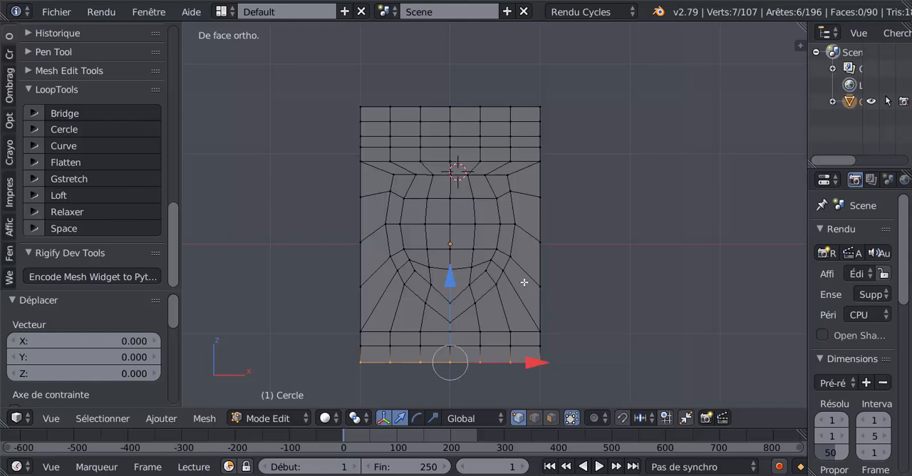
- Try a loop cut through the ring of faces between the shape and the square border, and undo it
key(ctrl+r)
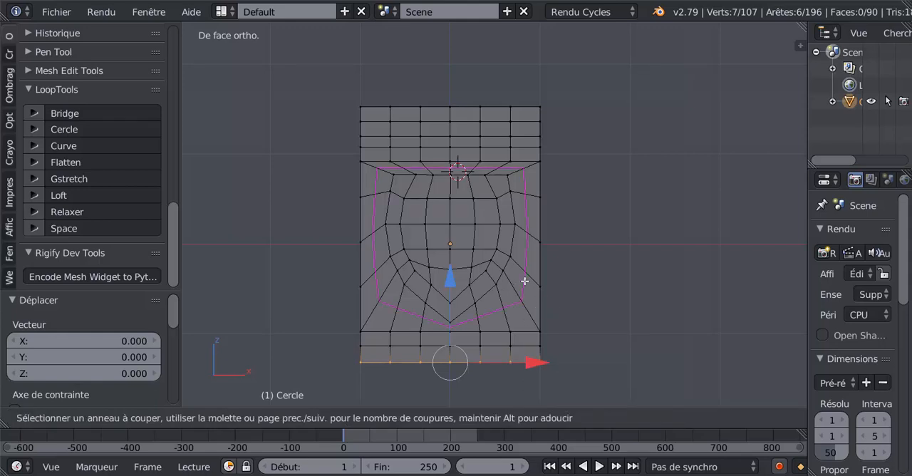
click(525, 282)
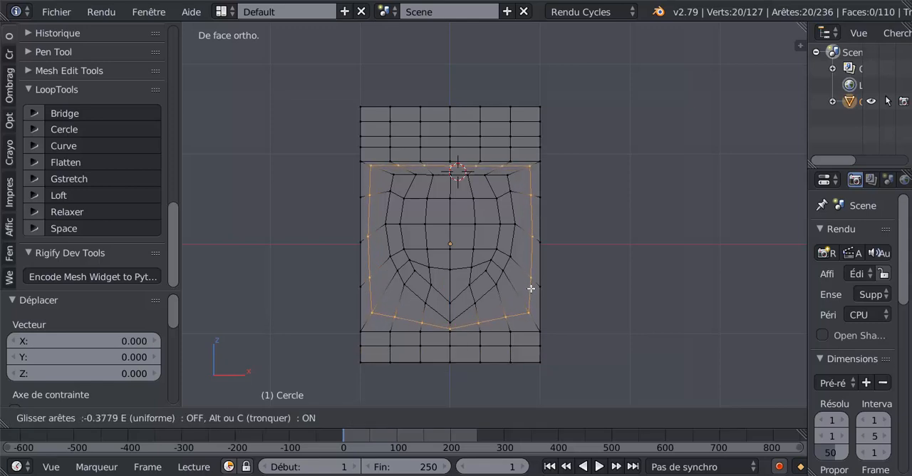
click(531, 285)
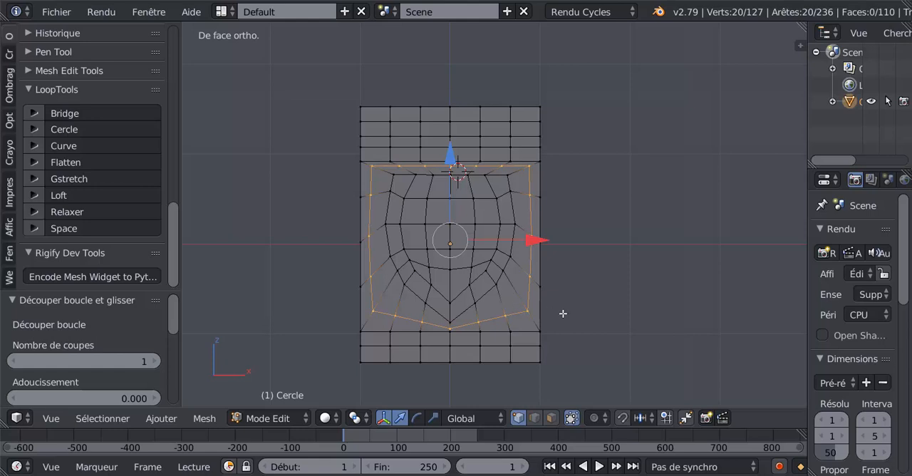
key(ctrl+z)
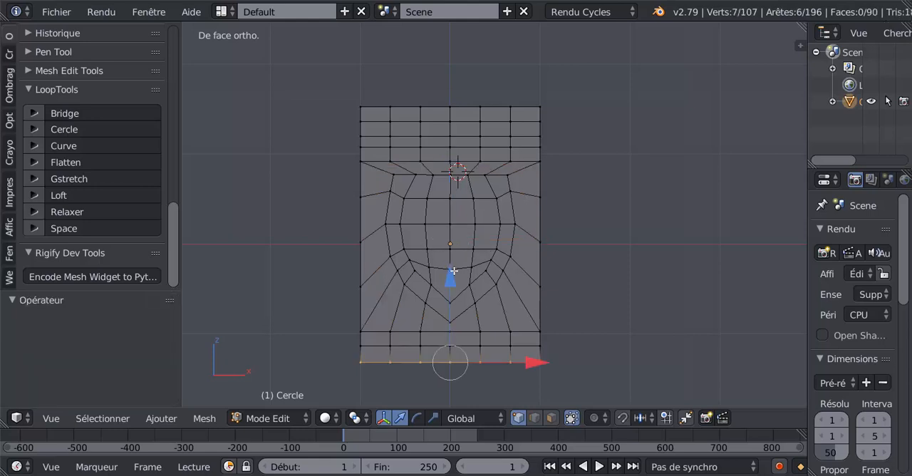
- Circle-select the vertices of the band along the shape's left side and lower point, and remove the mesh's bottom row from the selection
key(c)
mouse_move(401, 187)
mouse_down()
mouse_move(419, 293)
mouse_move(473, 295)
mouse_move(392, 373)
mouse_up()
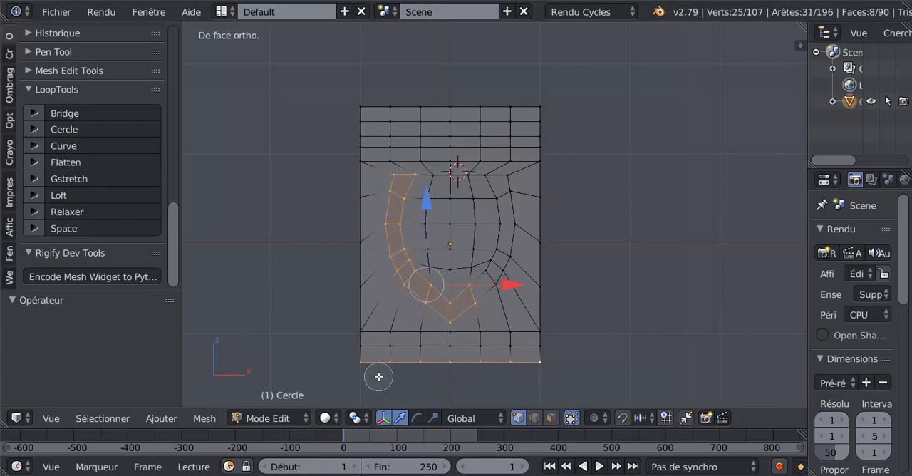
middle_drag(355, 362, 580, 360)
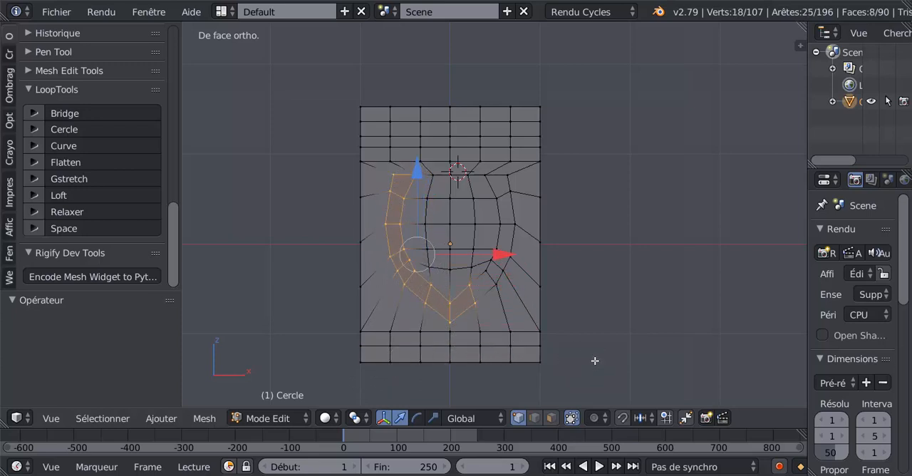
- In face select mode, add the right side of the band with circle select and deselect the surplus faces inside and outside it
click(552, 418)
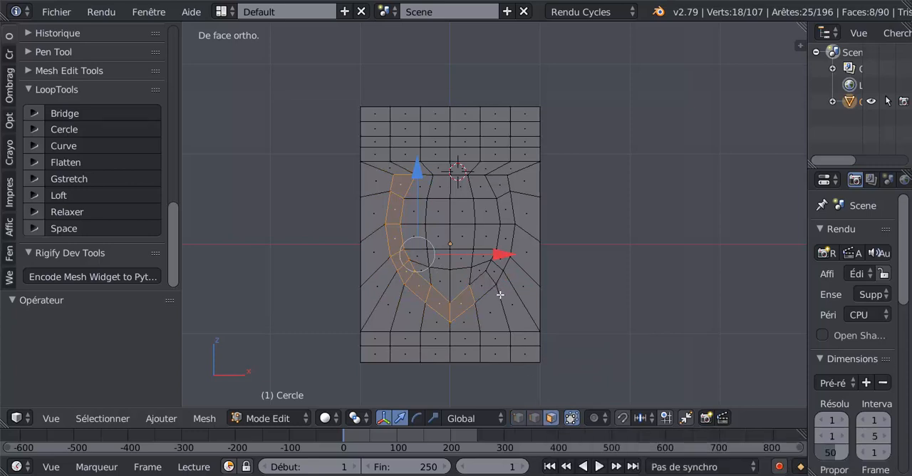
key(c)
mouse_move(500, 189)
mouse_down()
mouse_move(489, 279)
mouse_move(484, 249)
mouse_move(543, 203)
mouse_up()
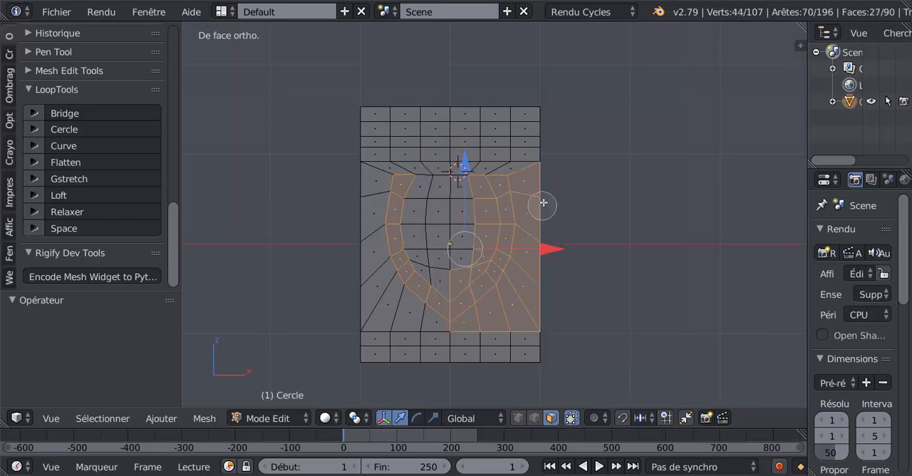
mouse_move(543, 203)
middle_down()
mouse_move(520, 321)
mouse_move(484, 342)
mouse_move(473, 206)
mouse_move(473, 254)
mouse_move(456, 269)
middle_up()
key(Escape)
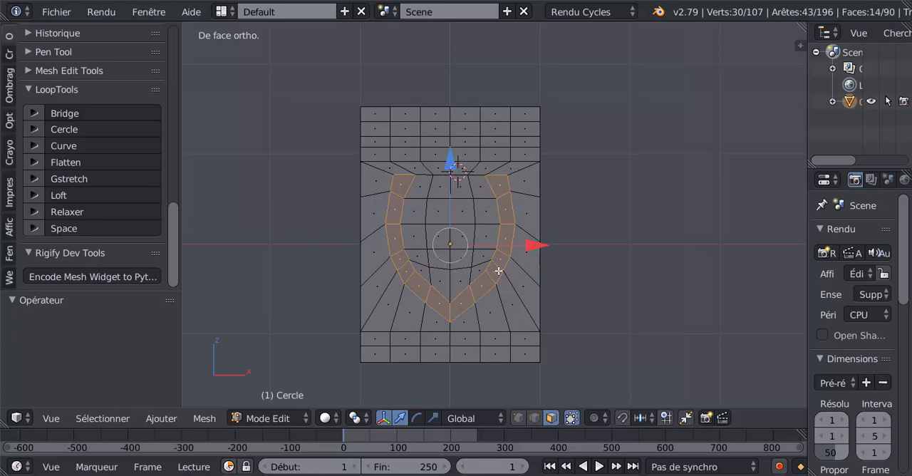
- Add the shape's inner faces to the selection and enlarge the whole shape by about 1.053 uniformly and about 1.204 along X
key(c)
mouse_move(453, 228)
mouse_down()
mouse_move(448, 202)
mouse_move(417, 197)
mouse_move(452, 245)
mouse_move(482, 248)
mouse_move(447, 277)
mouse_move(430, 266)
mouse_up()
right_click(530, 284)
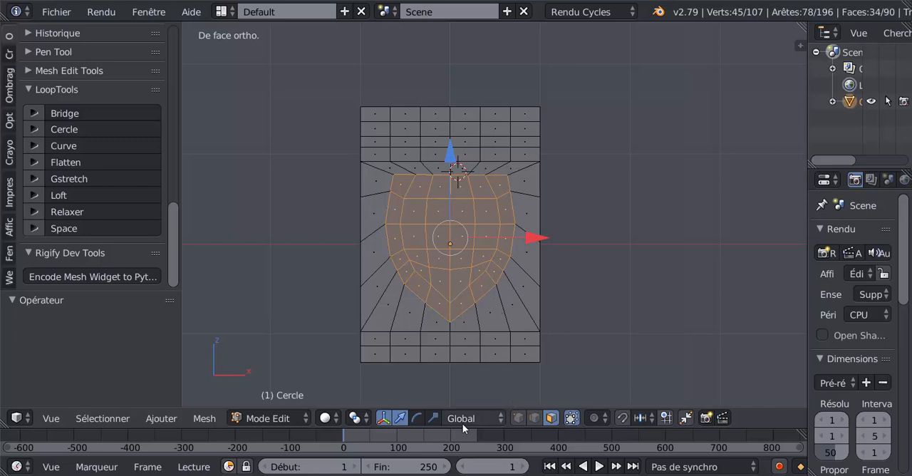
key(s)
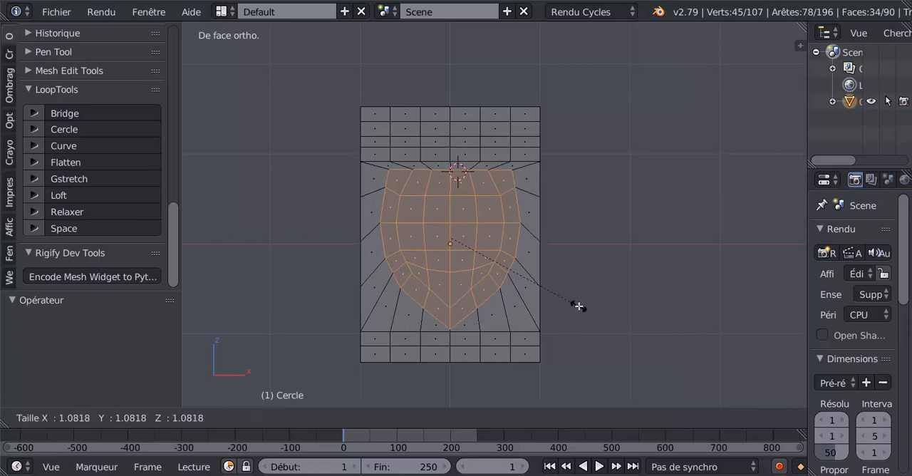
click(576, 305)
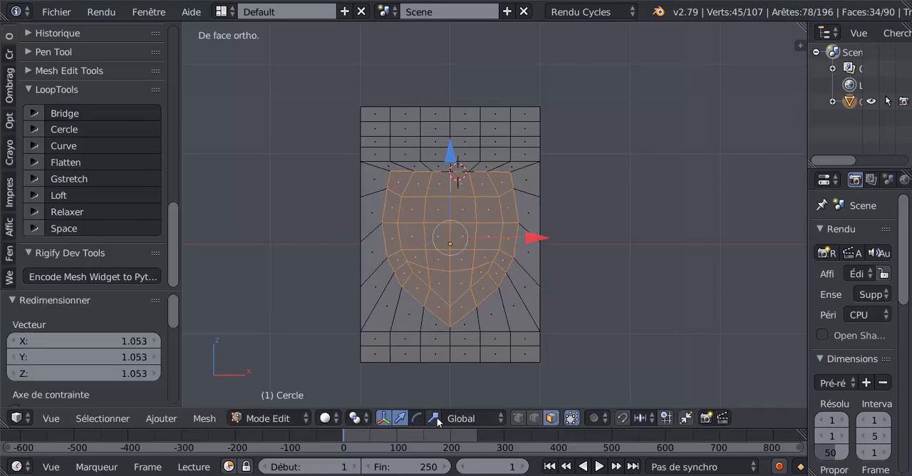
drag(543, 237, 562, 236)
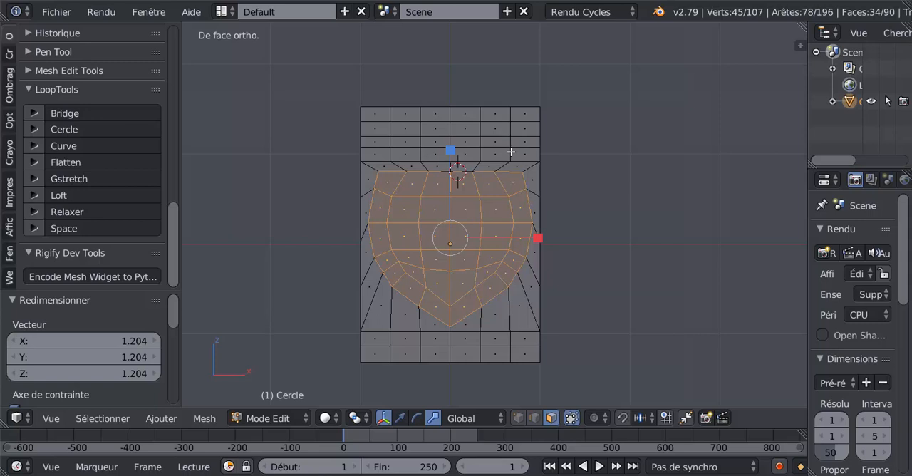
- Add the face rows for the strips above and below the shape to the selection and deselect the shape's inner faces with circle select
alt+shift+right_click(511, 151)
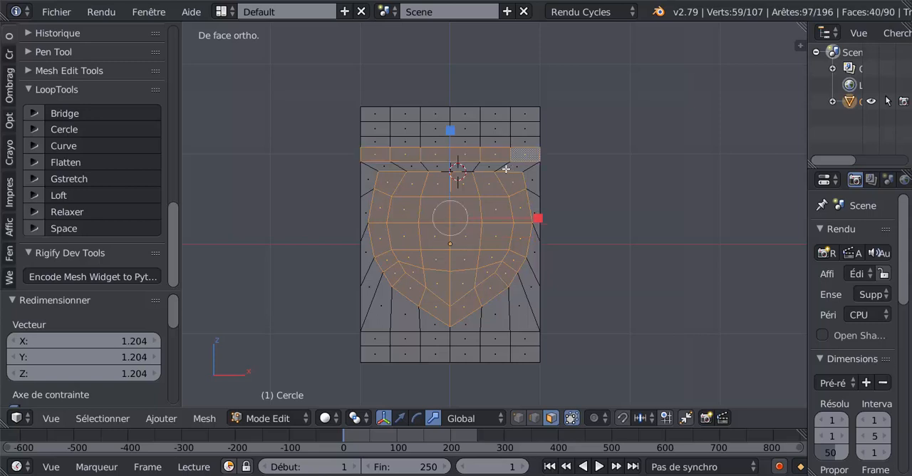
shift+right_click(389, 168)
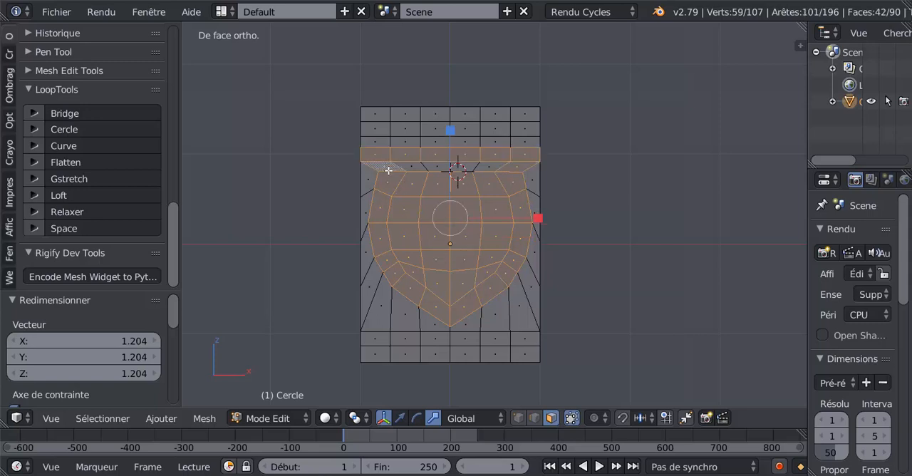
alt+shift+right_click(512, 130)
alt+shift+right_click(508, 339)
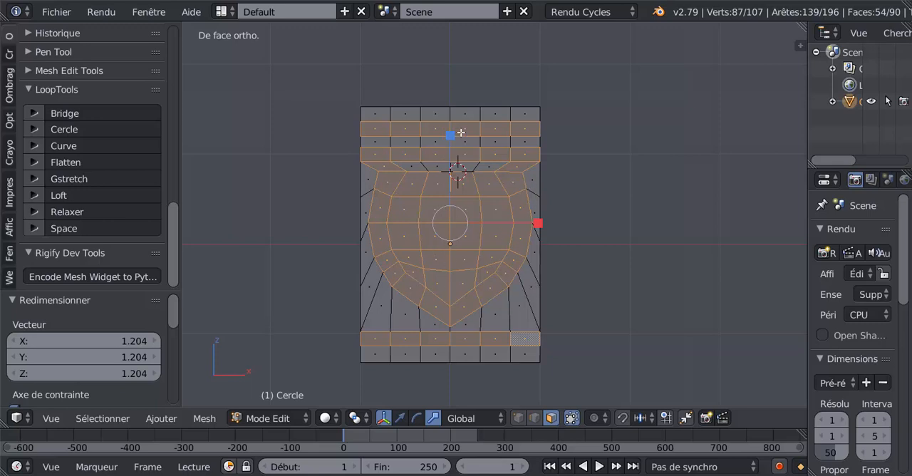
shift+right_click(419, 188)
key(c)
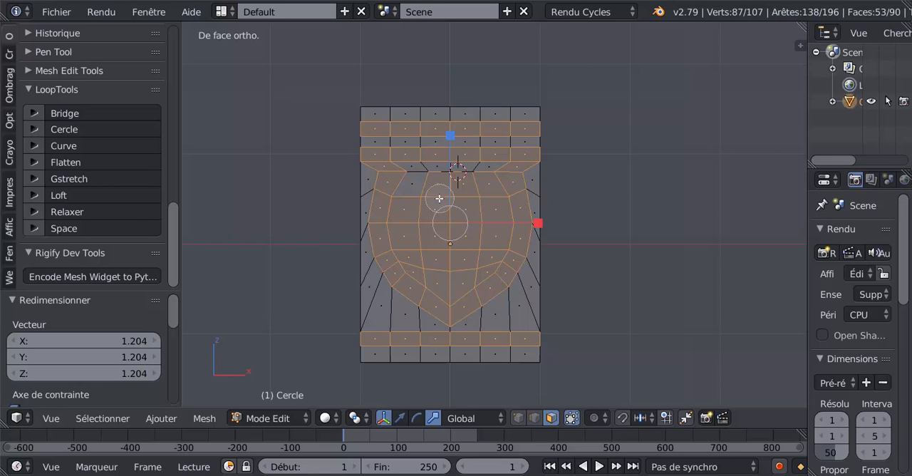
mouse_move(470, 196)
middle_down()
mouse_move(446, 214)
mouse_move(472, 250)
mouse_move(445, 280)
mouse_move(424, 236)
middle_up()
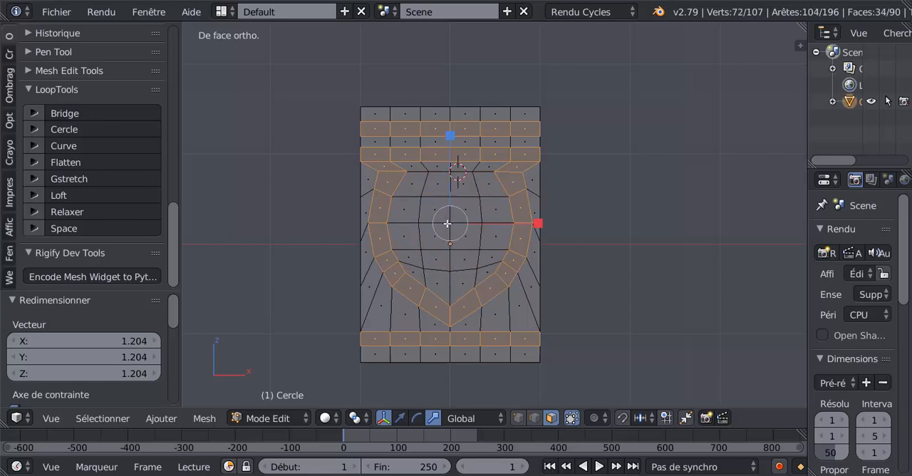
scroll(447, 224, down, 1)
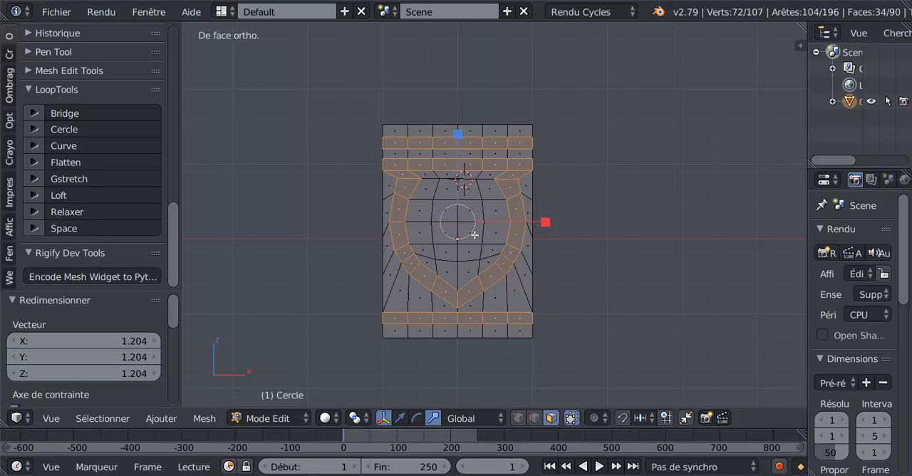
- Select the whole mesh and stretch it vertically along Z to make the panel taller
key(a)
key(a)
drag(458, 136, 460, 114)
key(Tab)
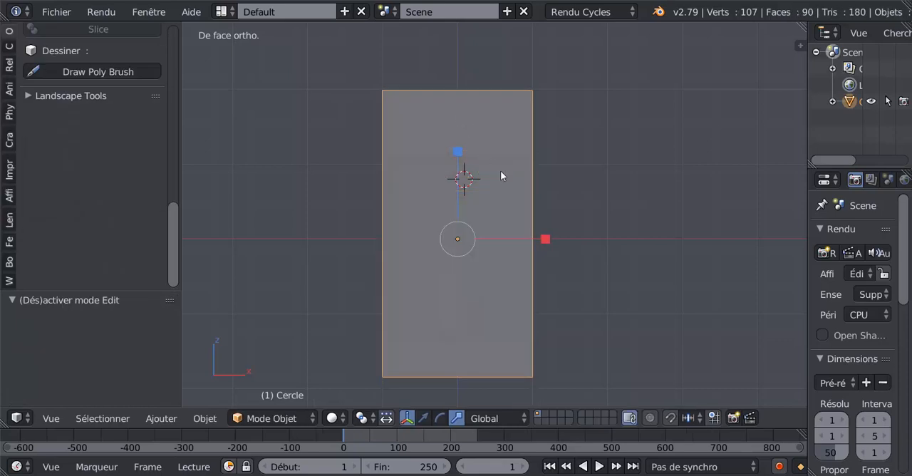
key(Tab)
key(Tab)
key(Tab)
shift+middle_drag(532, 233, 461, 235)
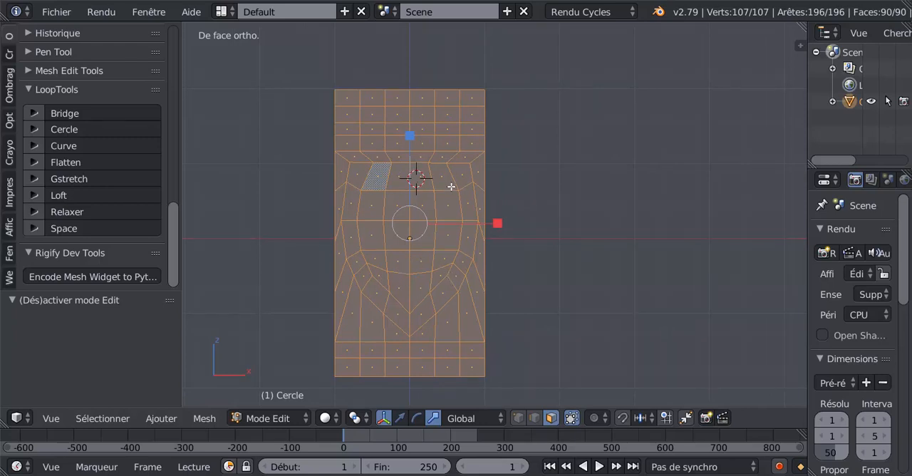
- Clear the selection, then select the face row just above the shape and the loop of faces forming the band around it
alt+shift+right_click(460, 140)
right_click(461, 143)
key(a)
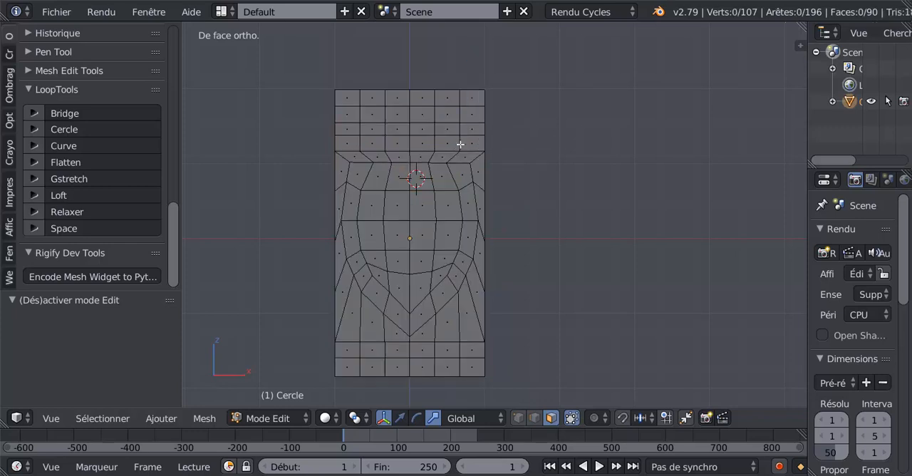
alt+right_click(460, 143)
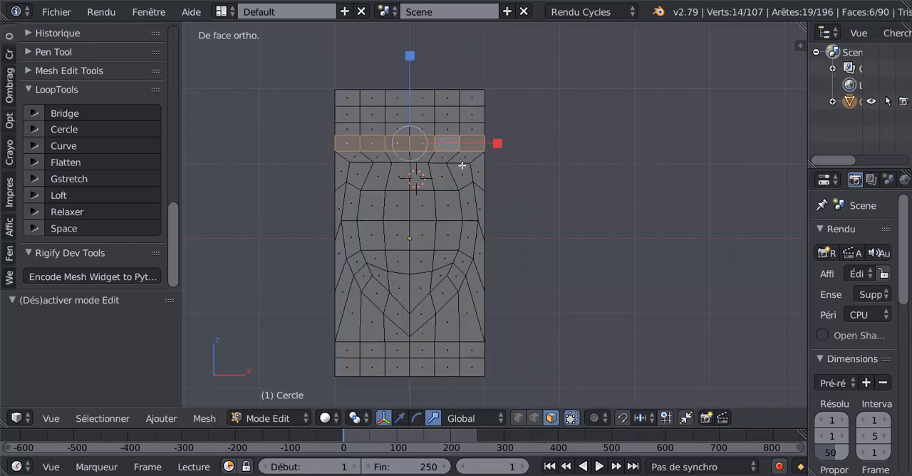
alt+shift+right_click(462, 166)
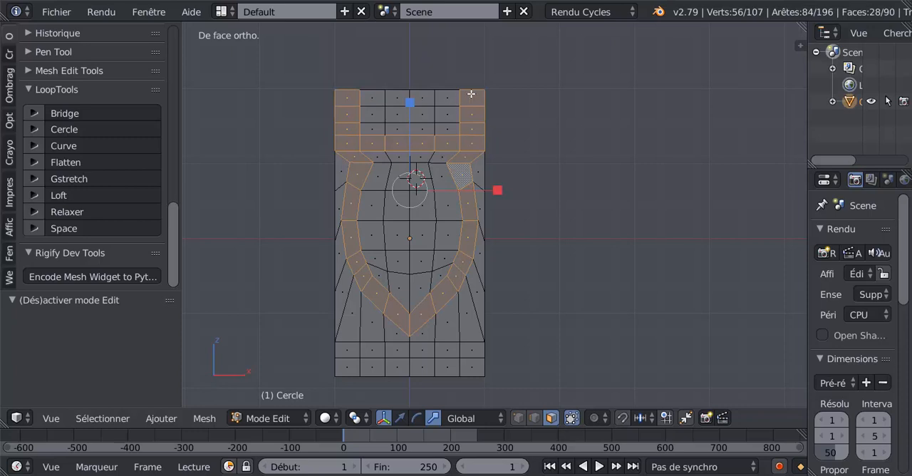
key(ctrl+z)
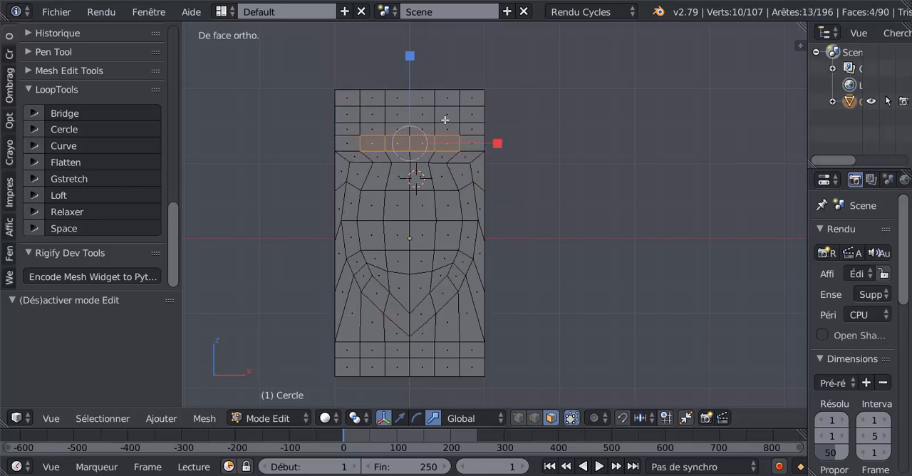
key(ctrl+shift+z)
- Deselect the surplus side faces above the shape and add the second row from the top and the upper of the two bottom rows
shift+right_click(351, 101)
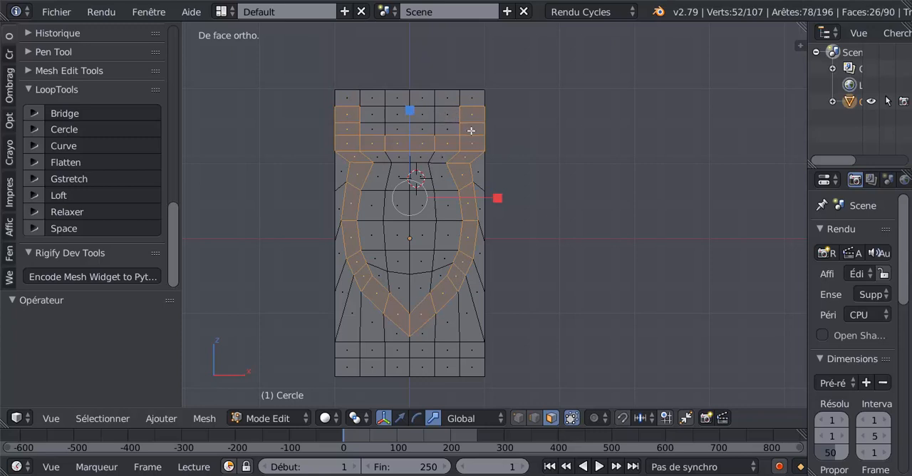
ctrl+click(362, 115)
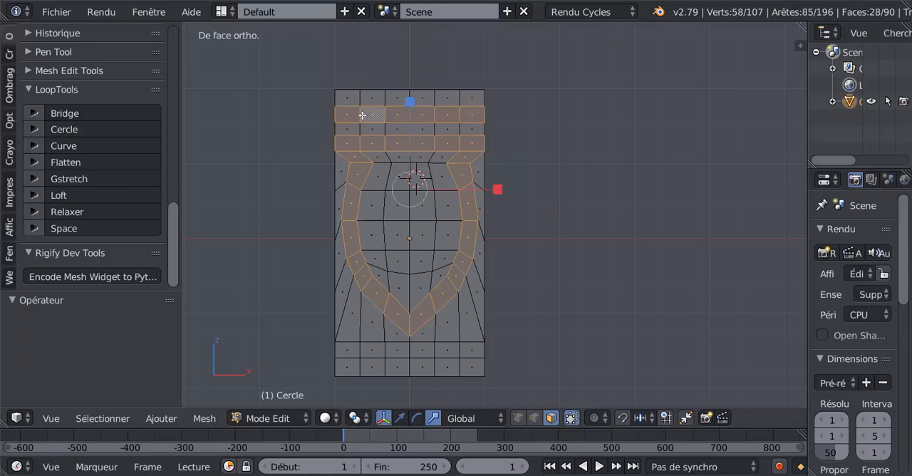
alt+shift+click(433, 346)
- Extrude the selected rows and band and move them -0.142 along Y to form raised mouldings
scroll(435, 228, down, 2)
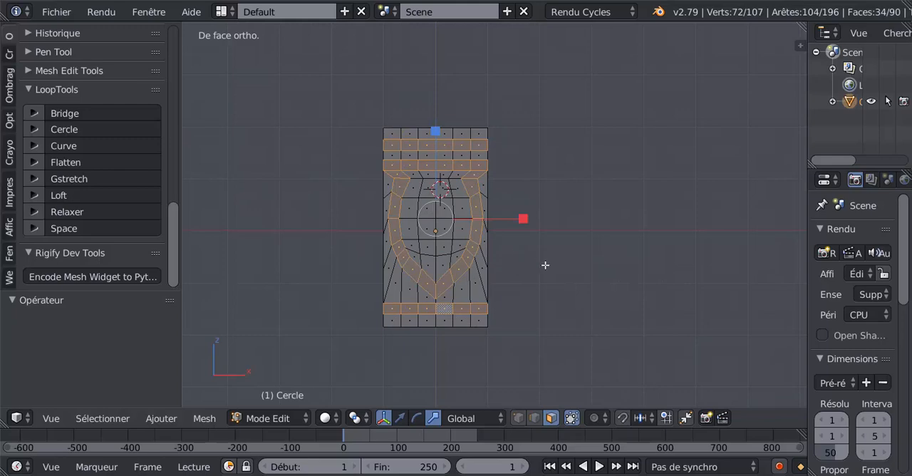
middle_drag(542, 286, 498, 298)
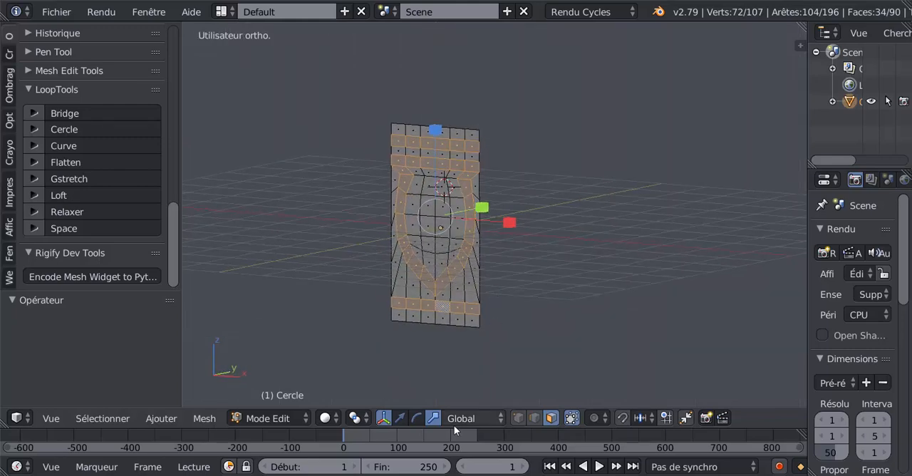
click(400, 418)
scroll(484, 306, up, 2)
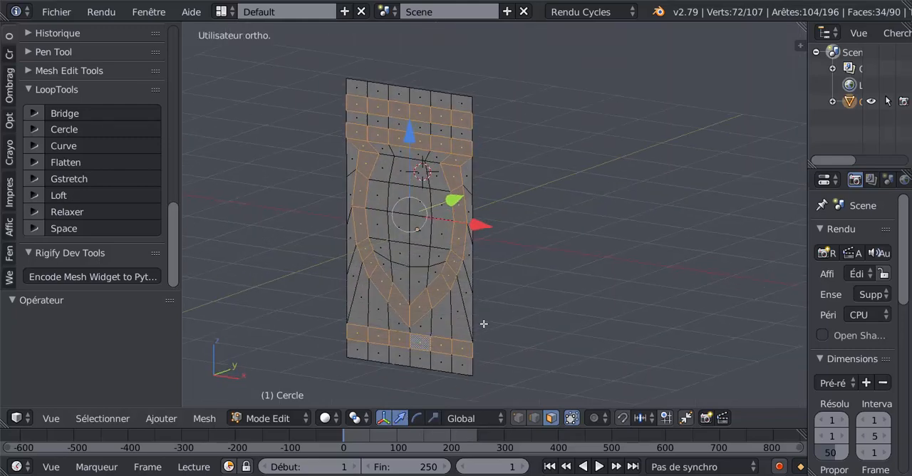
key(e)
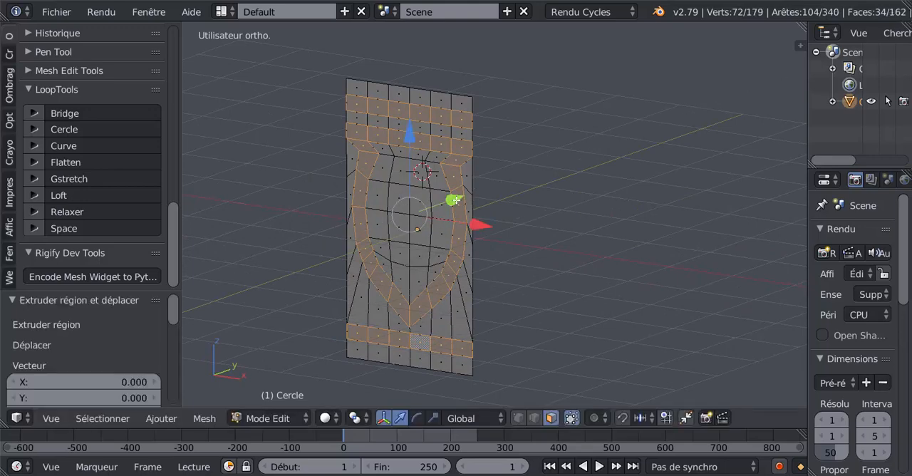
drag(454, 201, 451, 203)
click(451, 203)
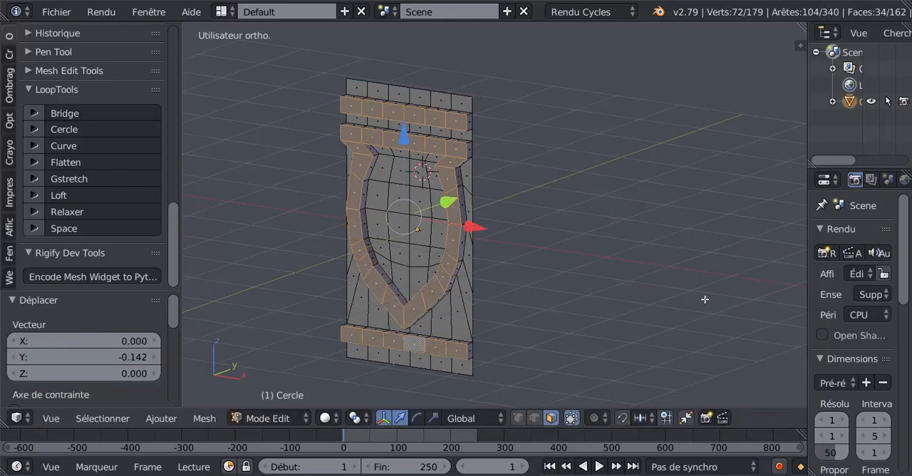
- In Object Mode, add a Subdivision Surface modifier to the panel with 2 view subdivisions
key(Tab)
middle_drag(549, 320, 770, 249)
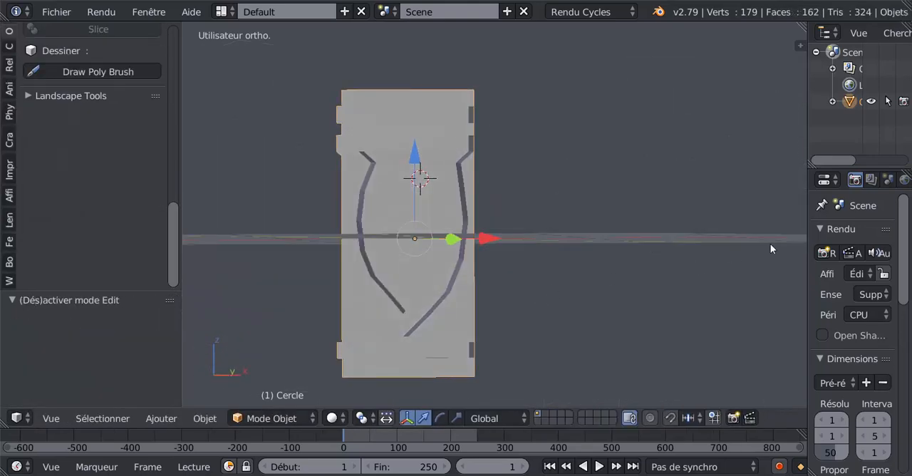
drag(808, 236, 695, 253)
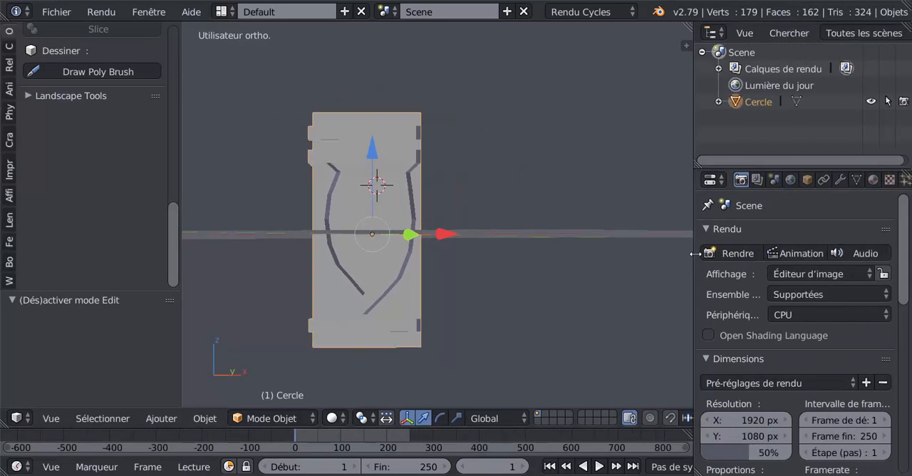
click(841, 180)
click(812, 231)
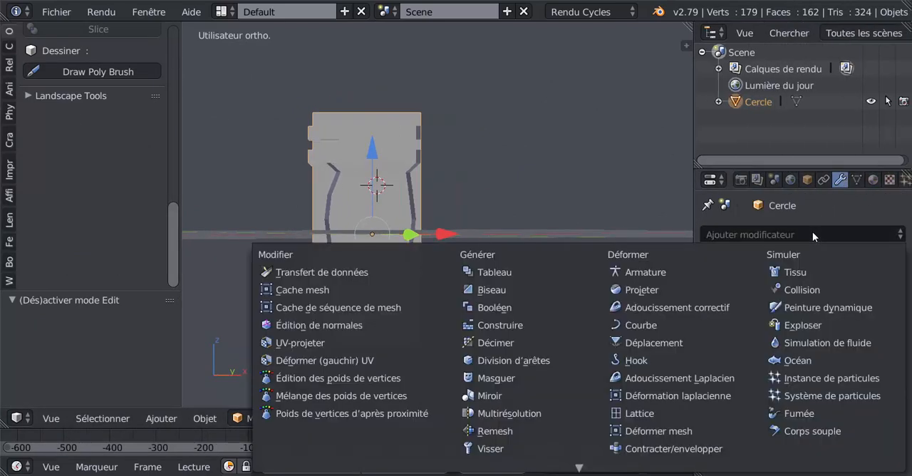
scroll(665, 430, down, 4)
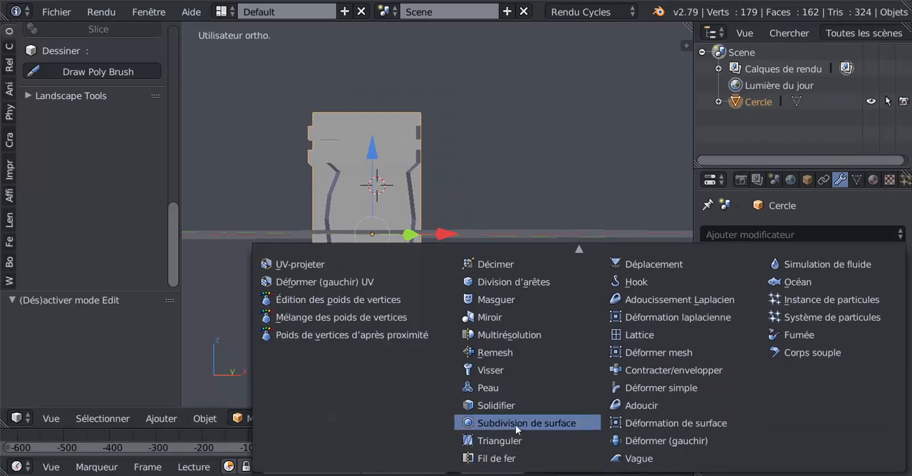
click(515, 425)
click(794, 341)
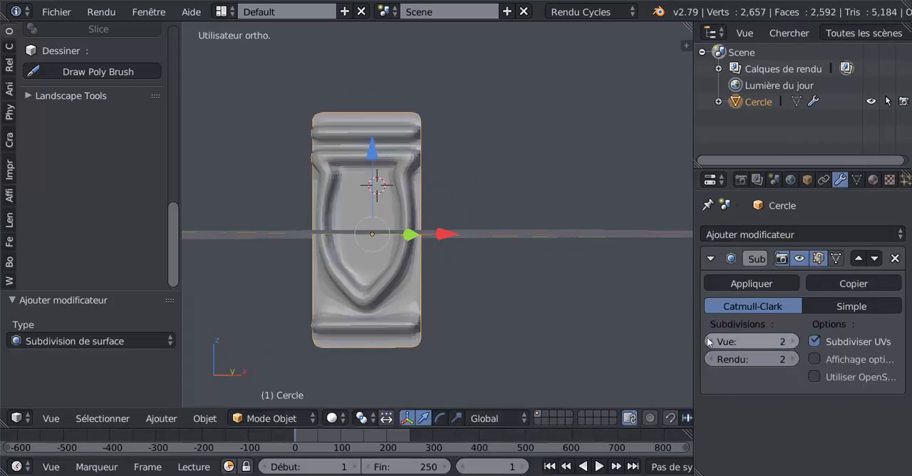
- In Edit Mode, select the end faces of the three raised horizontal strips on one side of the panel
key(Tab)
middle_drag(530, 311, 553, 320)
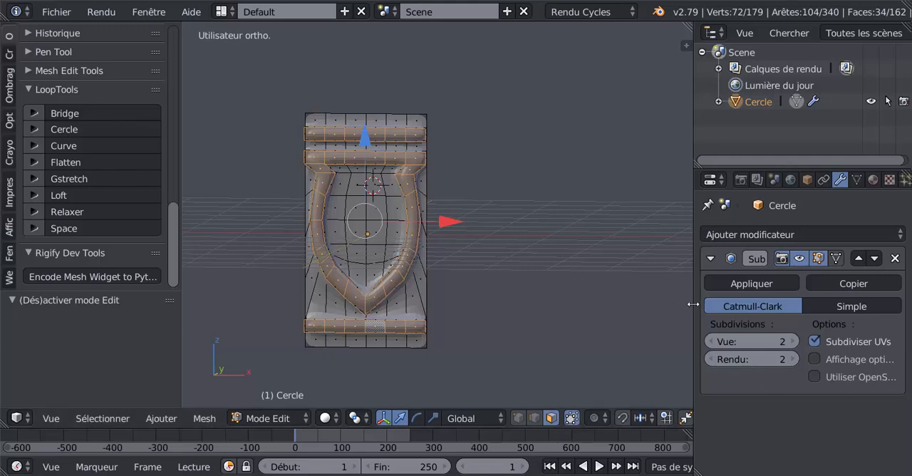
drag(695, 297, 748, 296)
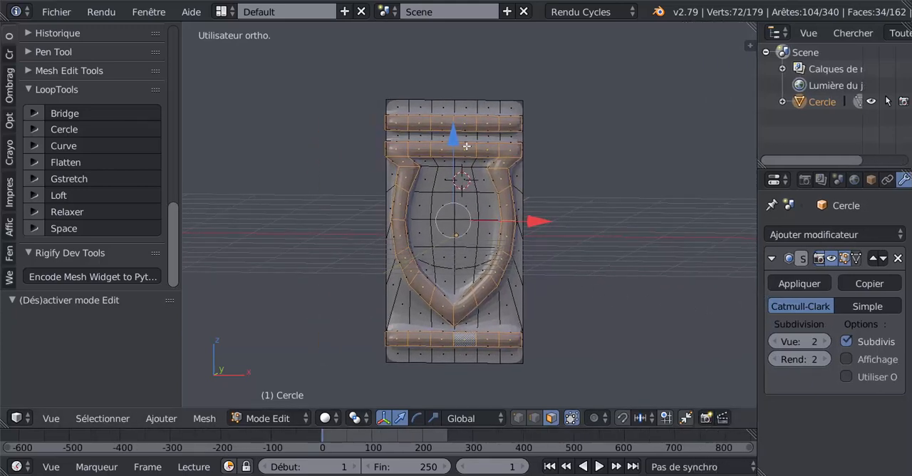
mouse_move(475, 169)
middle_down()
mouse_move(403, 171)
mouse_move(462, 174)
middle_up()
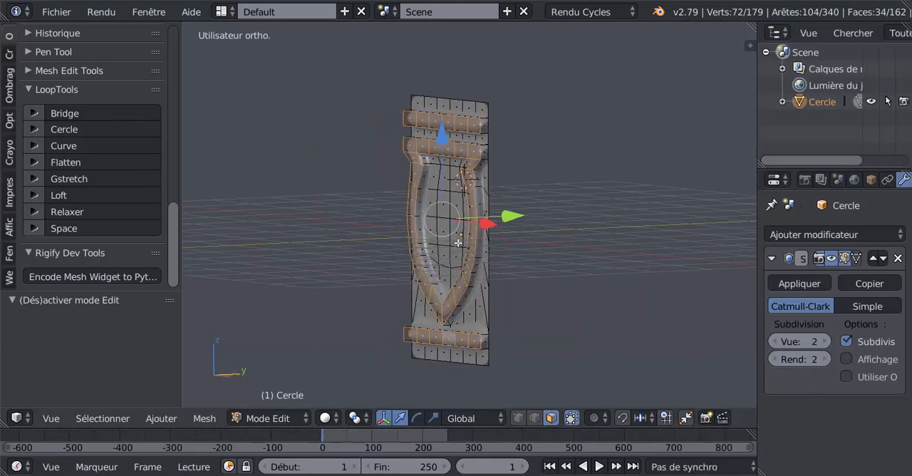
scroll(492, 198, up, 4)
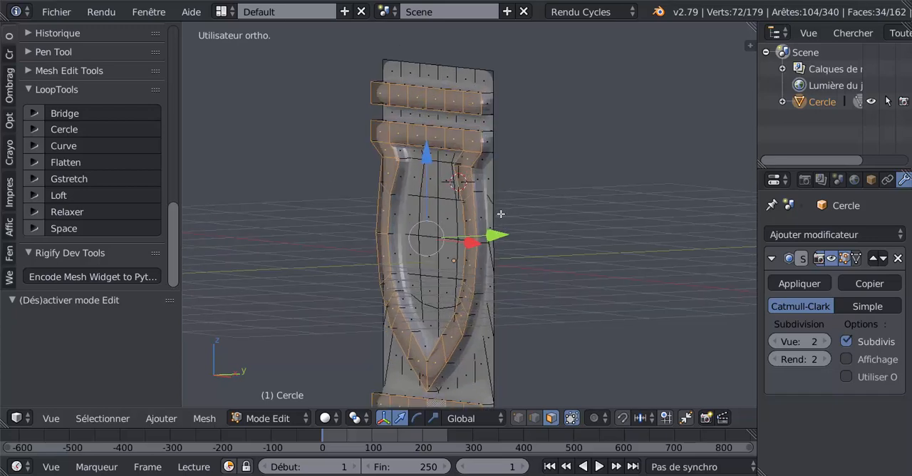
scroll(466, 173, down, 2)
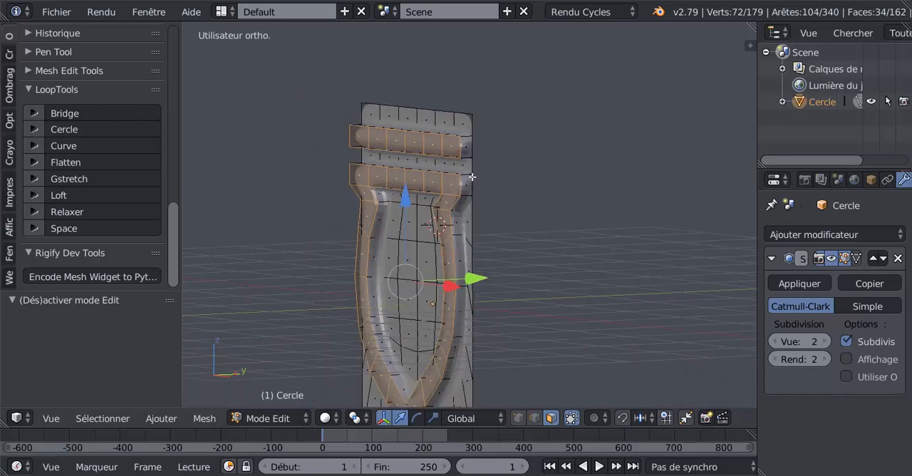
shift+middle_drag(493, 223, 489, 195)
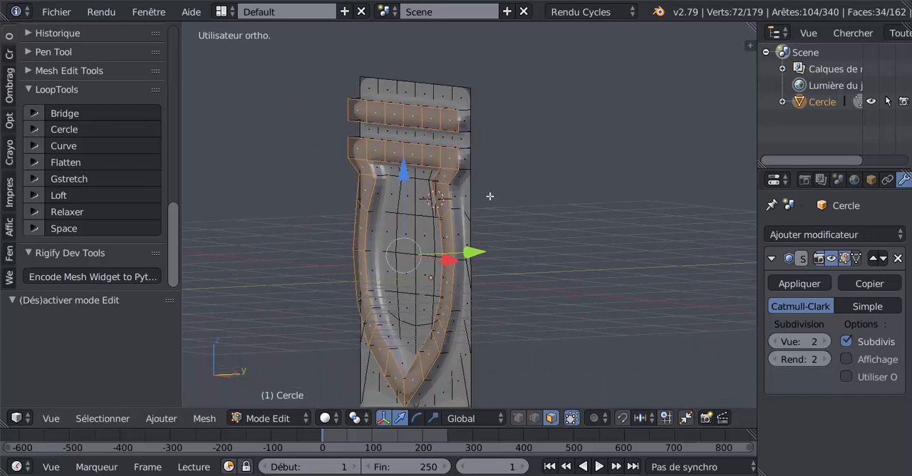
right_click(466, 157)
shift+right_click(468, 117)
shift+middle_drag(509, 266, 513, 175)
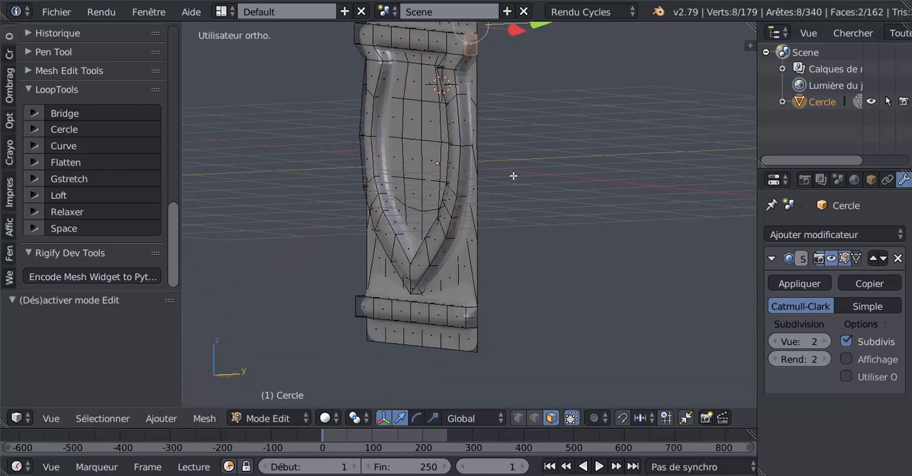
shift+right_click(471, 319)
- Add the three strips' end faces on the opposite side to the selection and delete all six faces
middle_drag(382, 289, 518, 285)
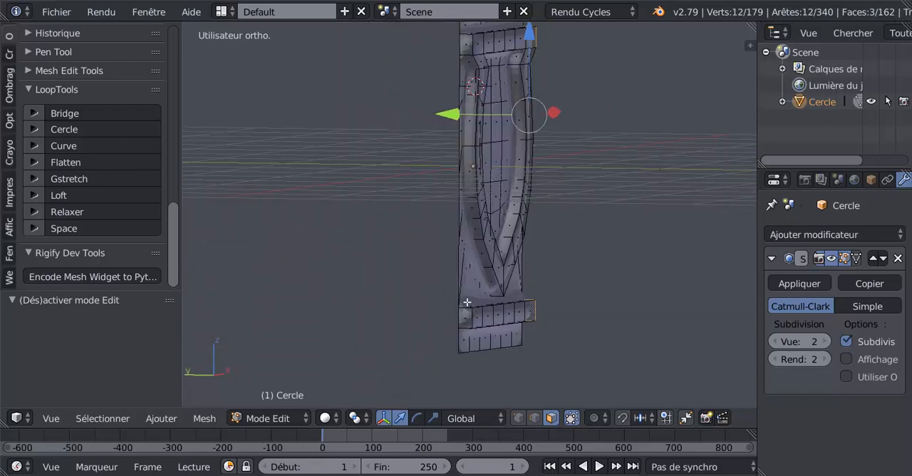
shift+right_click(467, 315)
shift+right_click(465, 47)
shift+middle_drag(489, 96, 492, 237)
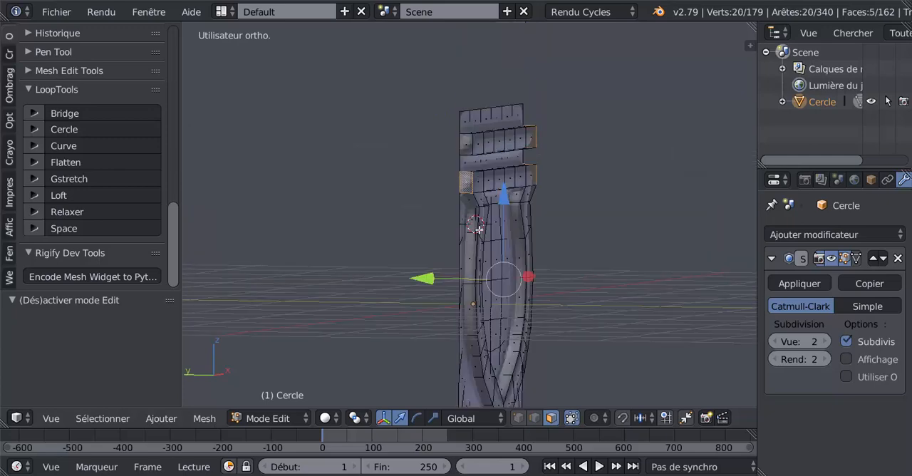
shift+right_click(463, 144)
middle_drag(575, 217, 507, 229)
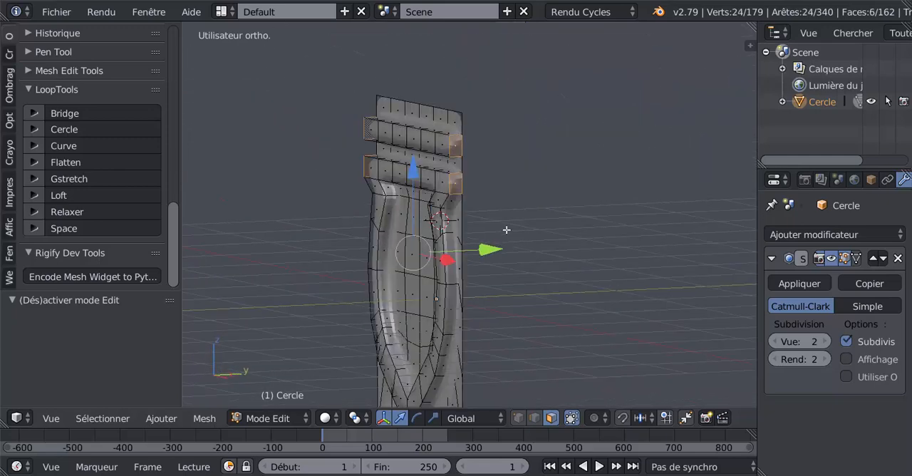
key(x)
click(457, 223)
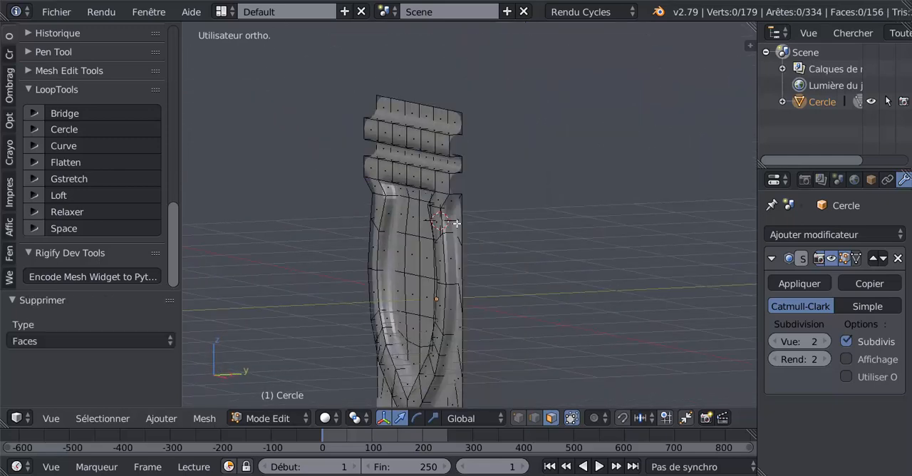
- In Edit Mode, select all the faces inside the shield-shaped moulding at the centre of the panel
scroll(463, 237, down, 3)
key(Tab)
middle_drag(463, 237, 585, 260)
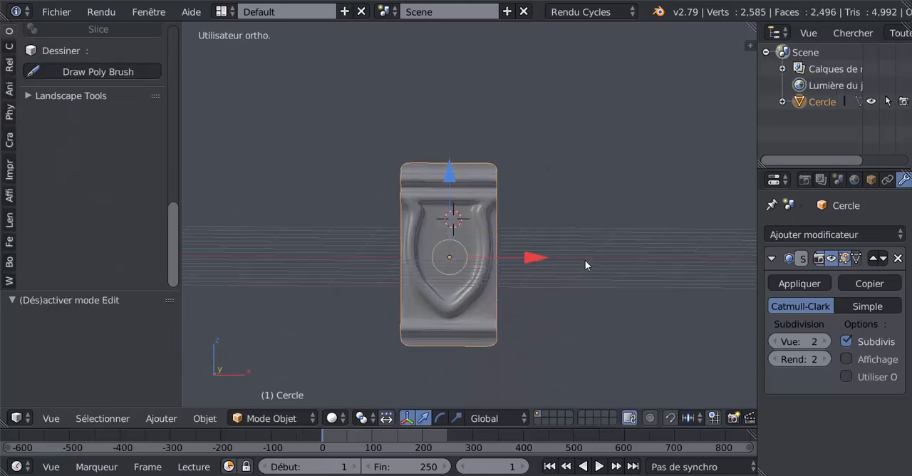
scroll(505, 291, up, 2)
key(Tab)
middle_drag(491, 288, 443, 273)
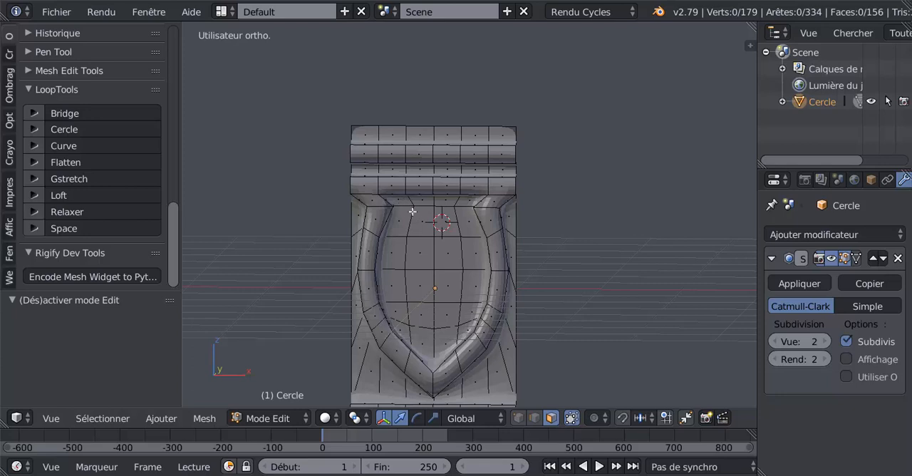
key(c)
mouse_move(426, 231)
mouse_down()
mouse_move(419, 211)
mouse_move(433, 212)
mouse_move(458, 241)
mouse_move(457, 301)
mouse_move(440, 323)
mouse_move(421, 320)
mouse_move(414, 248)
mouse_up()
right_click(413, 248)
scroll(422, 247, down, 3)
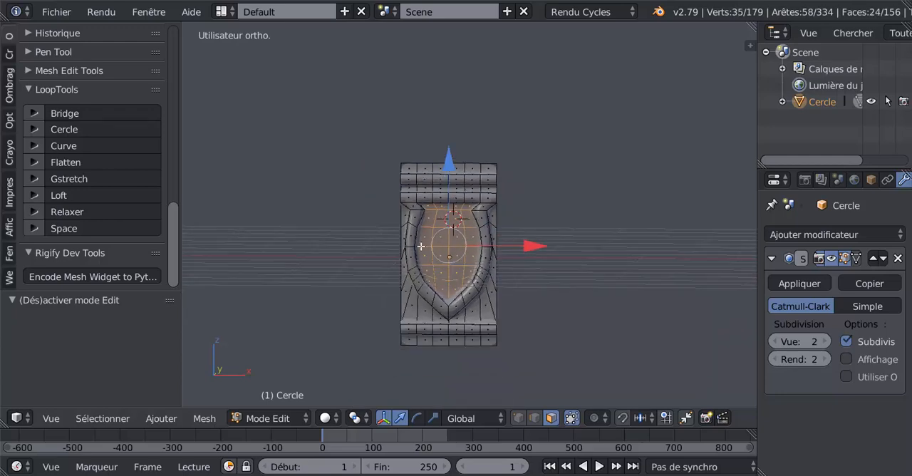
- Inset the selected shield faces with a thickness of about 0.023 and check the smoothed shape in Object Mode
middle_drag(421, 246, 408, 260)
scroll(407, 260, up, 3)
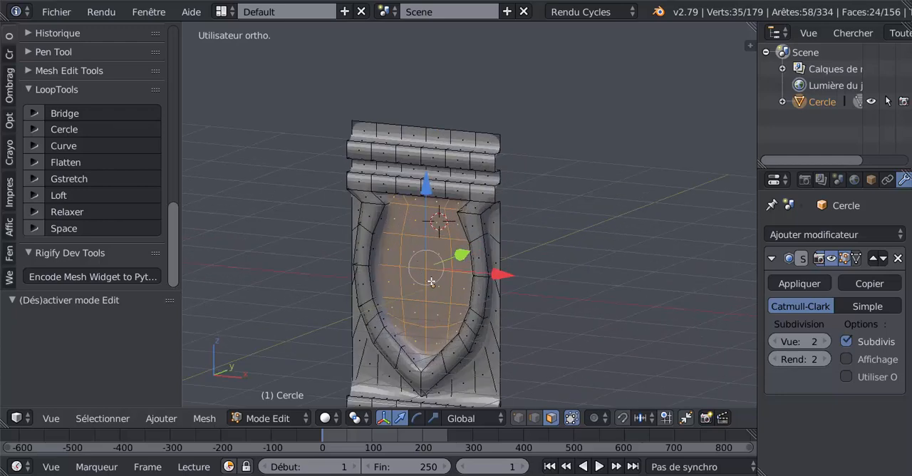
key(i)
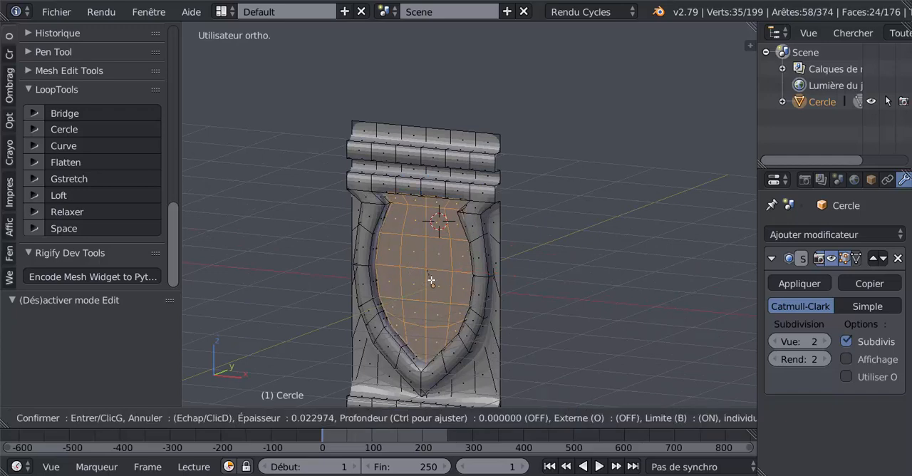
click(432, 280)
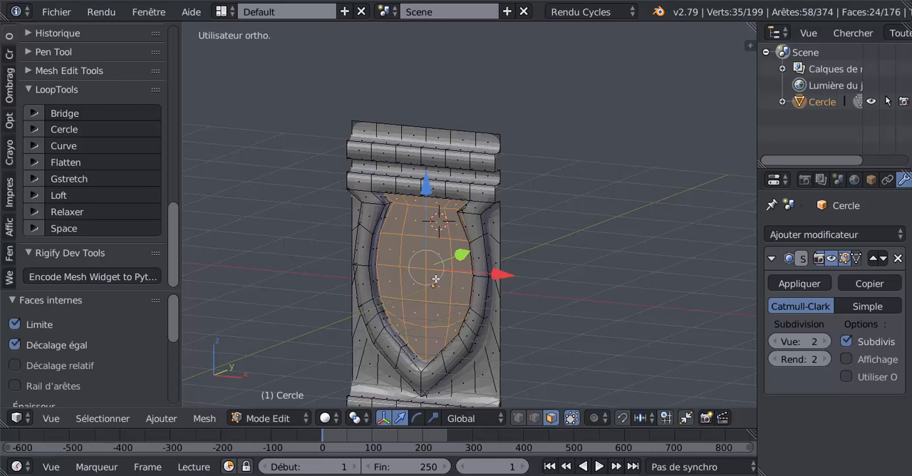
middle_drag(435, 279, 483, 269)
key(Tab)
middle_drag(500, 208, 405, 276)
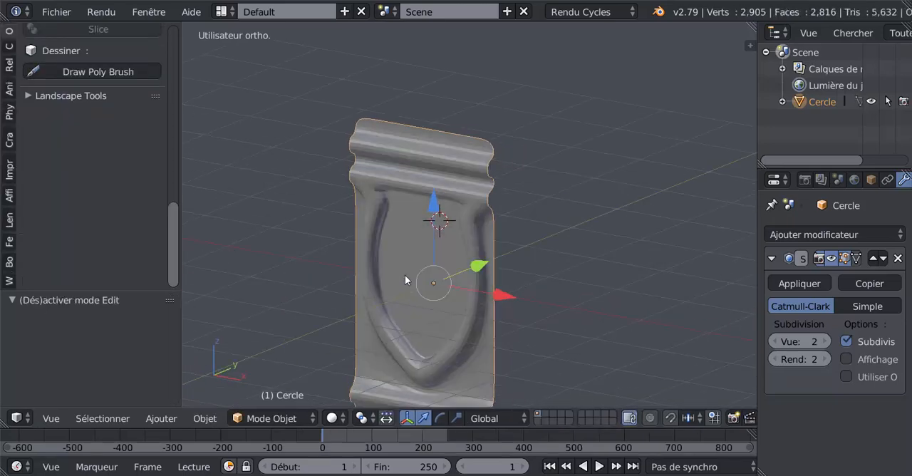
- Extrude the inset shield faces in Edit Mode and move them -0.219 along Y to raise the centre
key(Tab)
key(e)
click(404, 274)
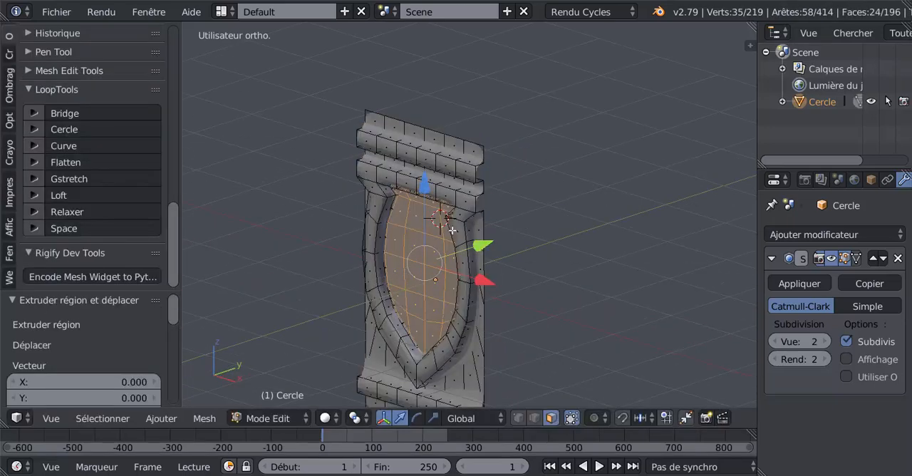
drag(482, 243, 471, 251)
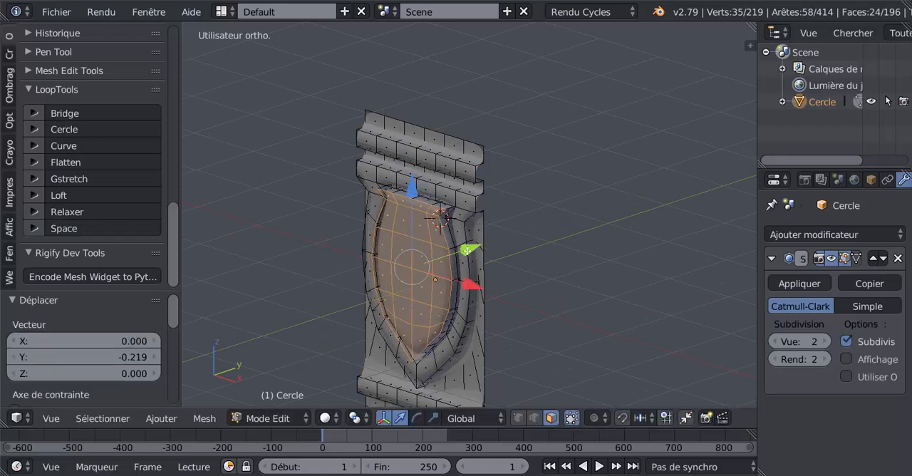
- In Object Mode, apply smooth shading to the whole panel
key(Tab)
middle_drag(433, 269, 471, 259)
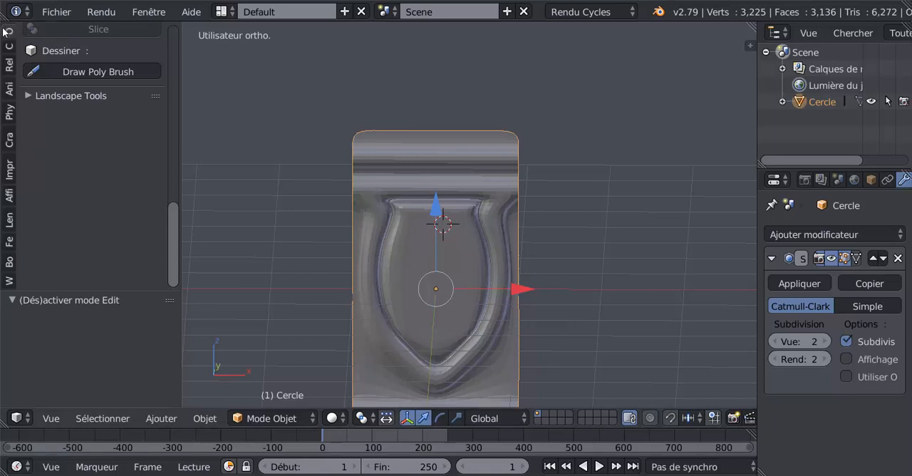
scroll(38, 111, up, 15)
click(45, 265)
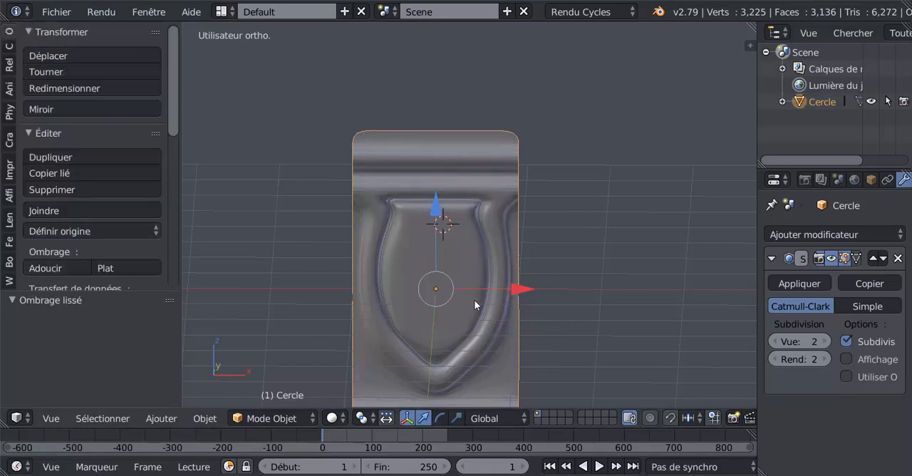
scroll(476, 326, down, 2)
key(Tab)
- Examine the raised shield and mouldings from several angles, comparing the smoothed surface with the editable mesh
key(Tab)
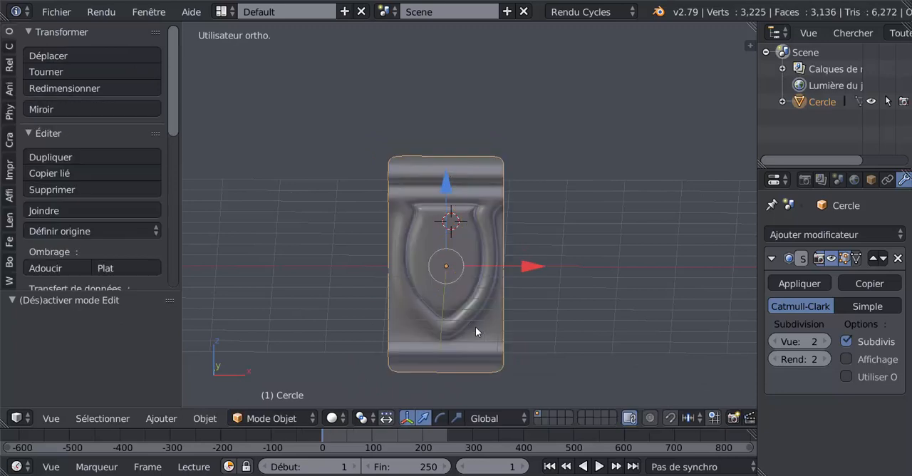
shift+middle_drag(476, 326, 476, 272)
scroll(476, 271, up, 2)
key(Tab)
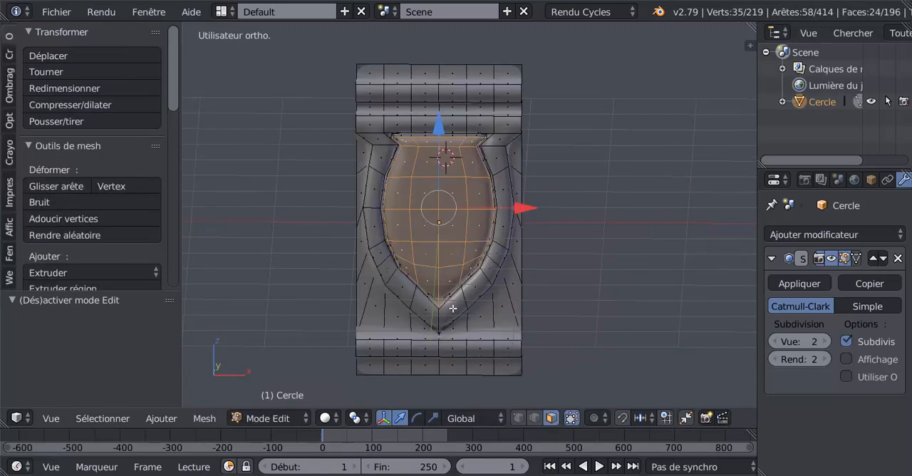
middle_drag(464, 319, 459, 242)
scroll(448, 294, up, 1)
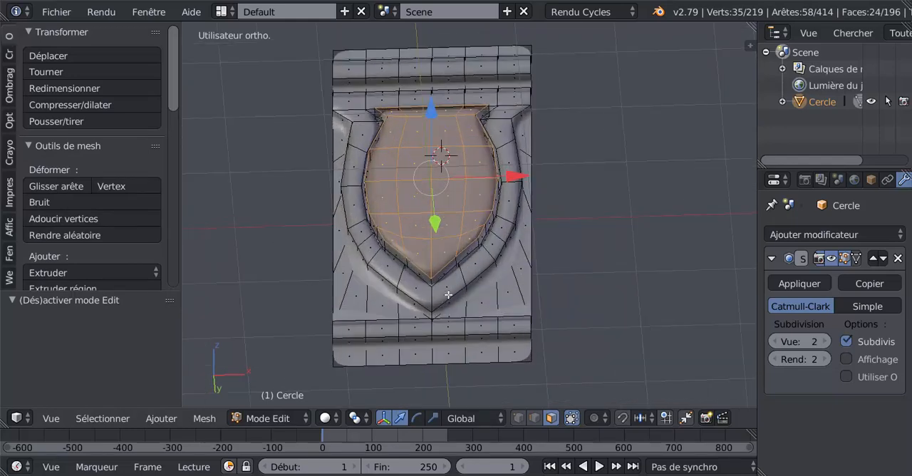
middle_drag(461, 283, 505, 175)
key(Tab)
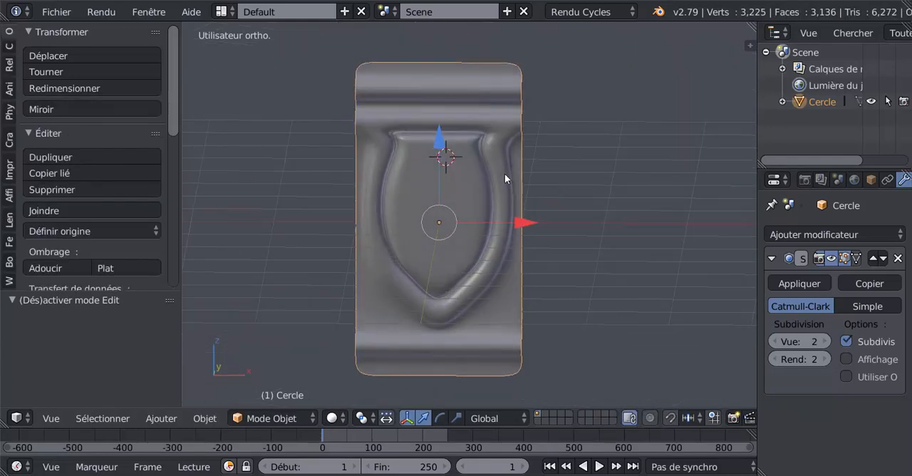
key(Tab)
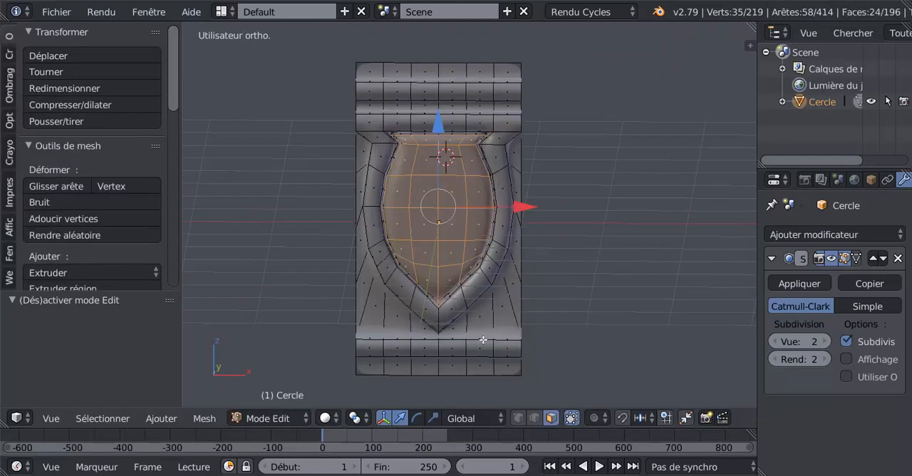
middle_drag(483, 340, 436, 343)
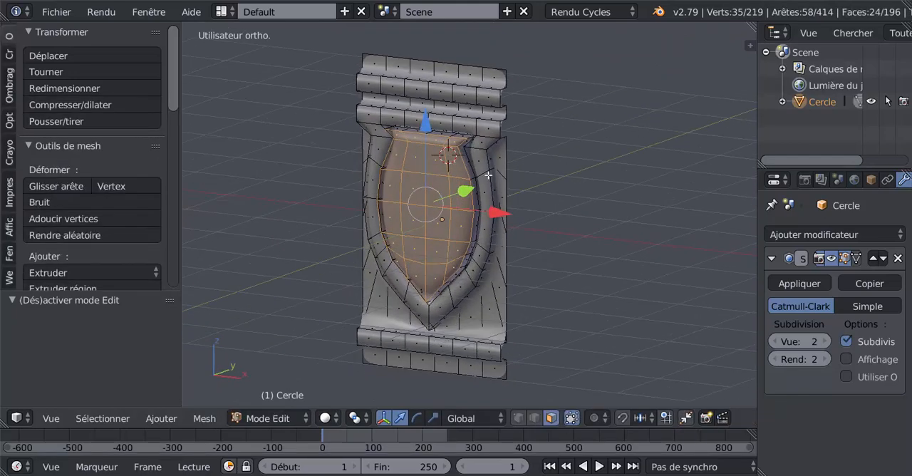
- Try adding two horizontal edge loops to the uppermost raised moulding, one near its upper edge and one near its lower edge
scroll(507, 160, up, 2)
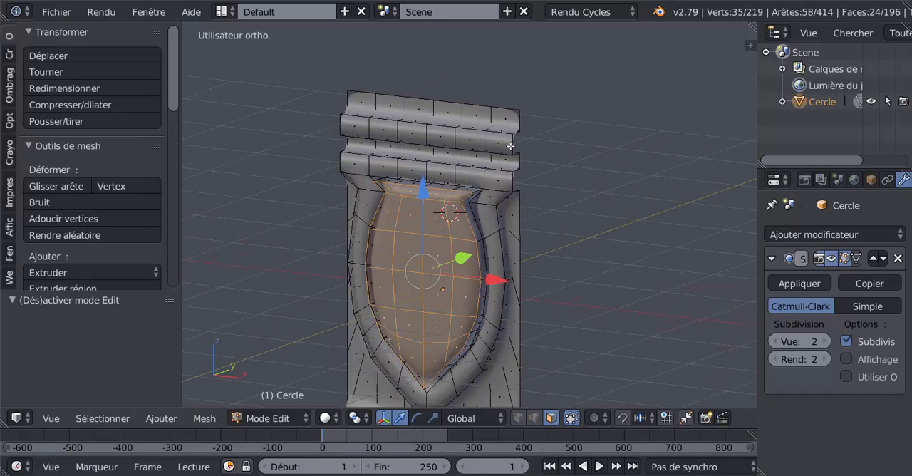
key(ctrl+r)
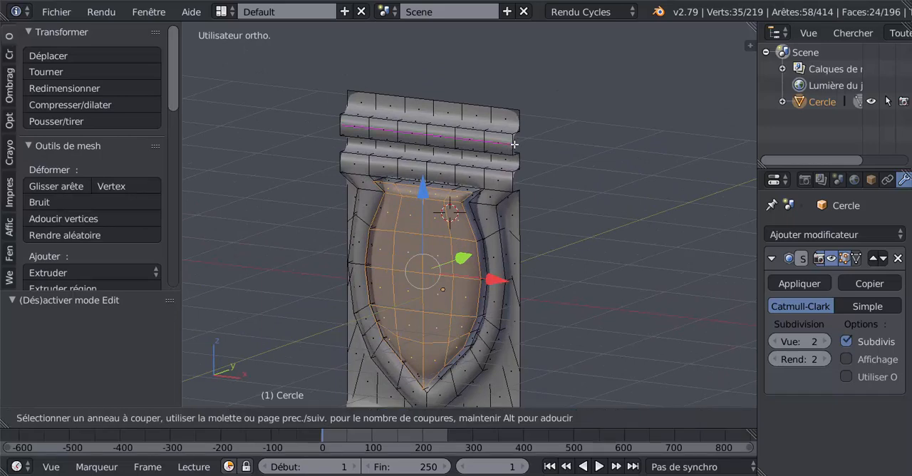
click(514, 144)
click(516, 141)
key(ctrl+r)
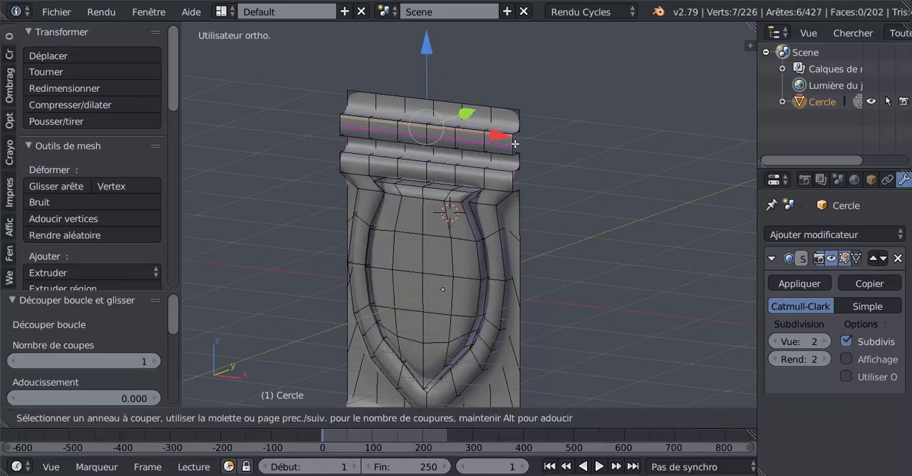
click(517, 143)
click(516, 156)
scroll(533, 272, down, 3)
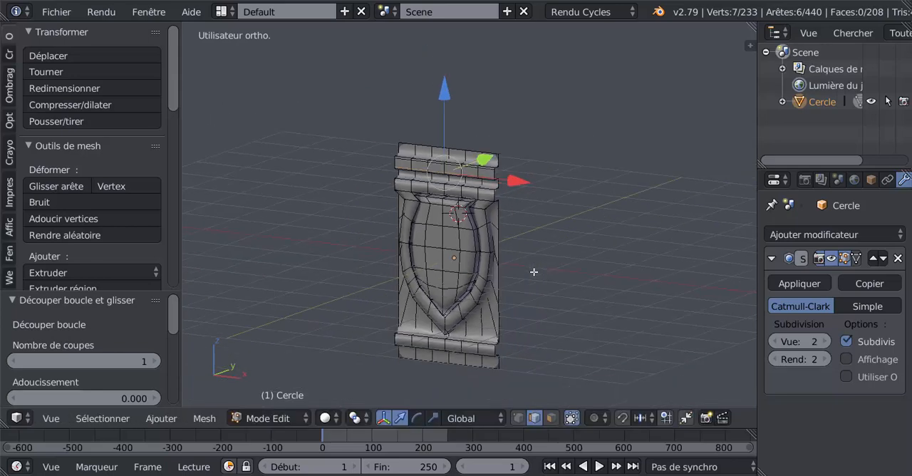
- Try adding two edge loops near the upper and lower edges of the raised moulding below the shield, and check them in Object Mode
shift+middle_drag(510, 309, 511, 148)
scroll(510, 187, up, 3)
shift+middle_drag(510, 188, 490, 294)
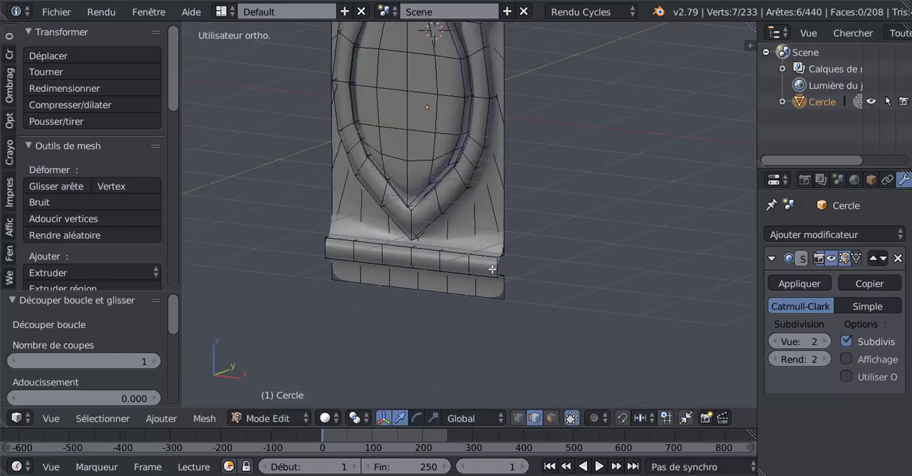
key(ctrl+r)
click(499, 266)
click(501, 261)
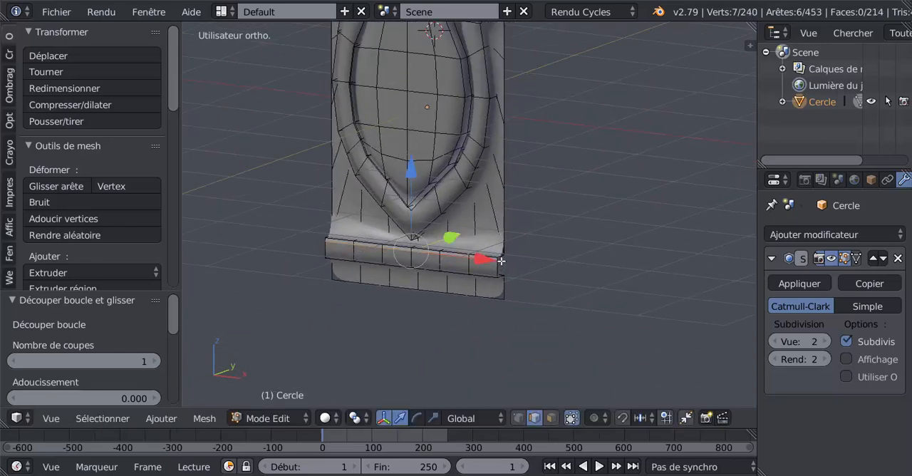
key(ctrl+r)
click(501, 268)
click(502, 269)
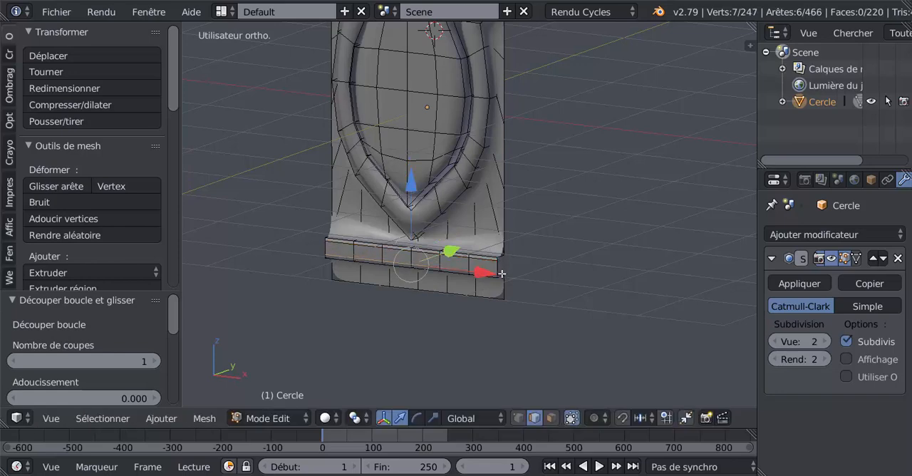
key(Tab)
middle_drag(503, 278, 454, 280)
scroll(444, 245, up, 1)
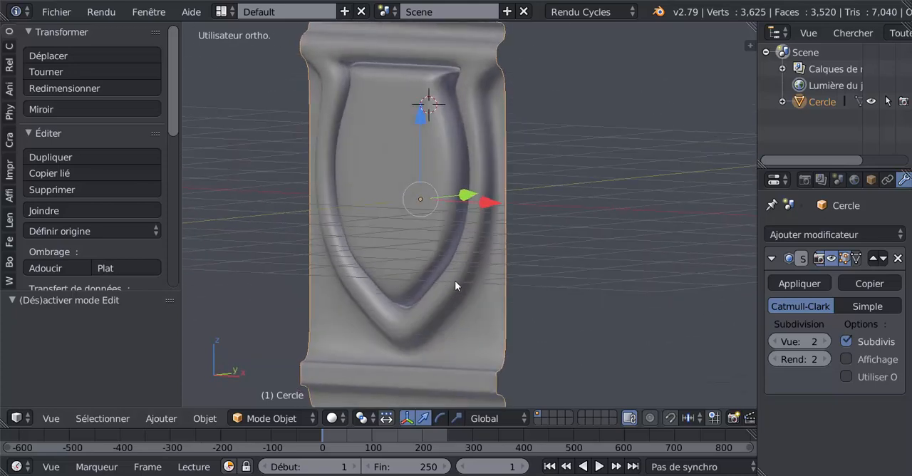
- Undo the four edge loops added to the upper and lower raised mouldings, restoring the shield face selection
key(Tab)
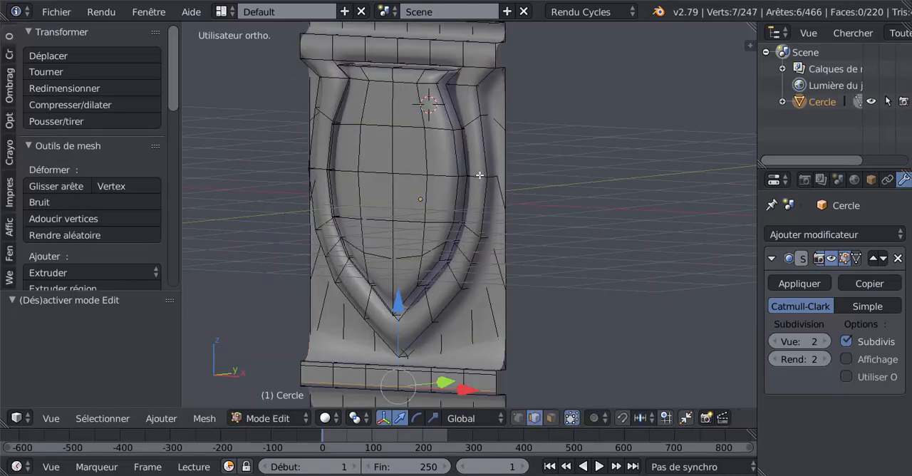
middle_drag(480, 174, 499, 177)
middle_drag(530, 69, 517, 104)
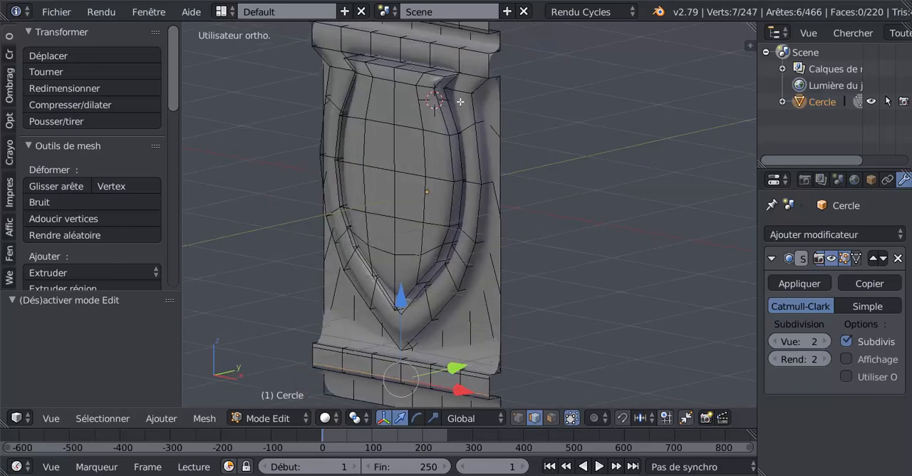
middle_drag(461, 102, 566, 239)
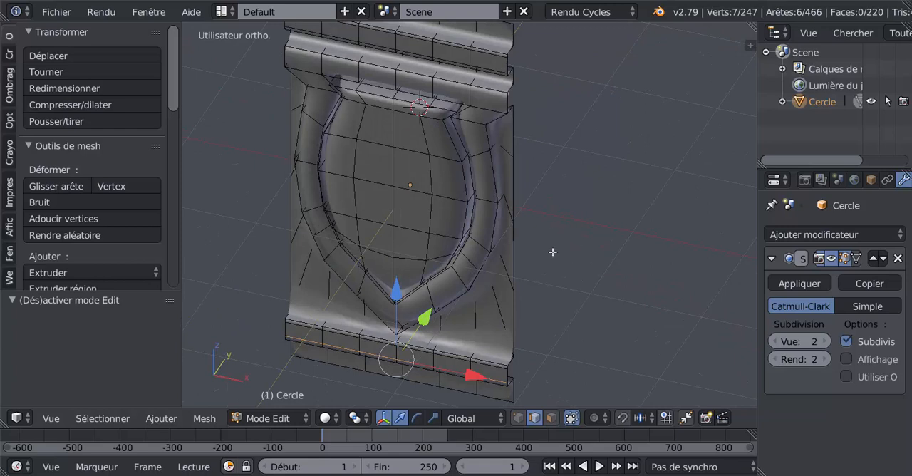
key(ctrl+z)
key(ctrl+z)
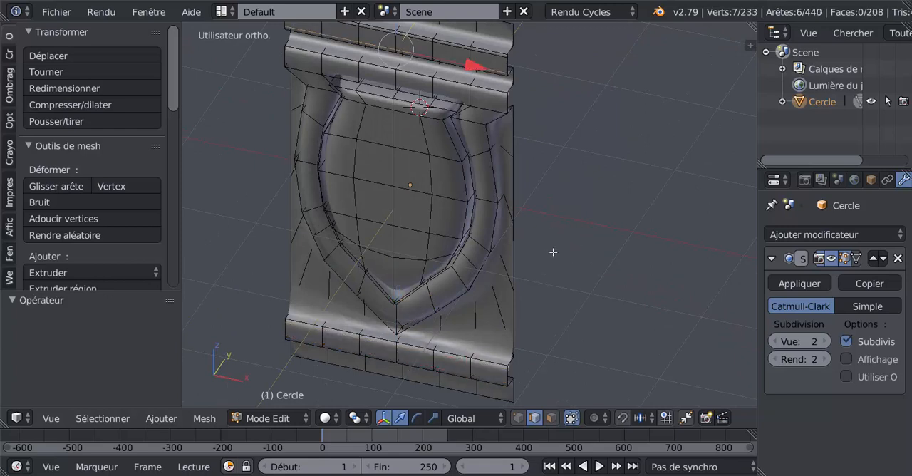
key(ctrl+z)
key(ctrl+z)
scroll(555, 250, down, 3)
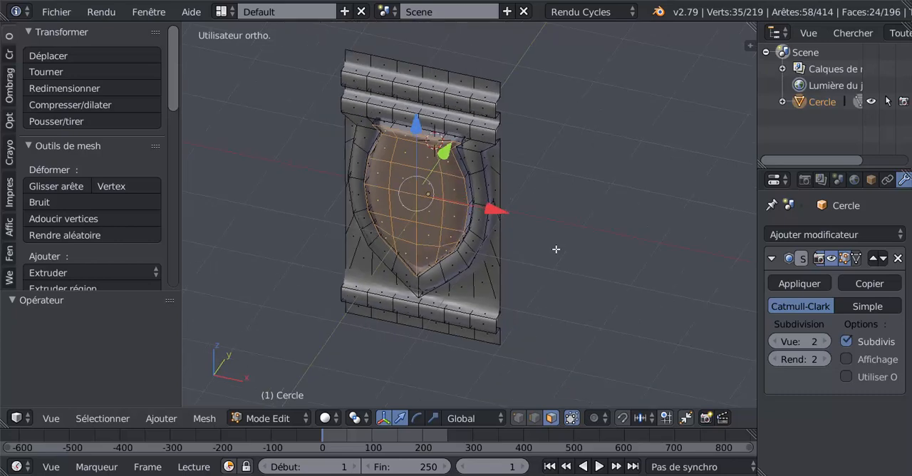
- Set the Subdivision Surface modifier's view subdivisions to 0 while looking at the panel from above
middle_drag(555, 250, 580, 288)
key(KP_7)
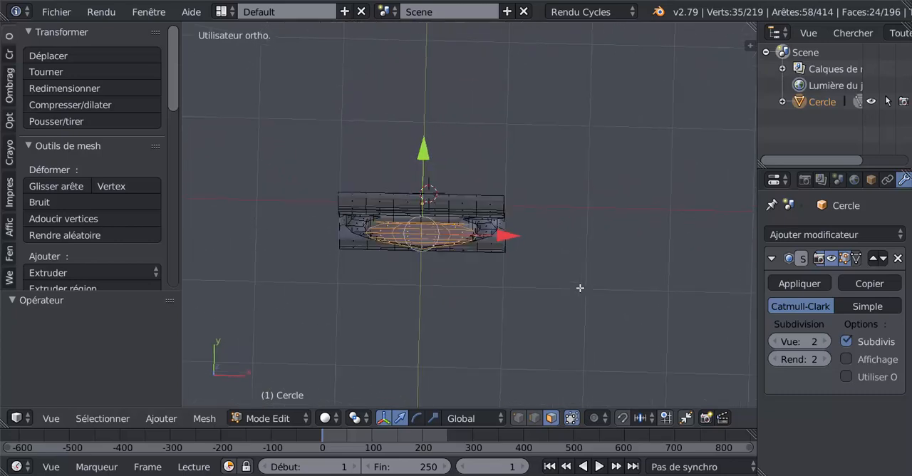
scroll(538, 329, up, 2)
scroll(527, 323, up, 2)
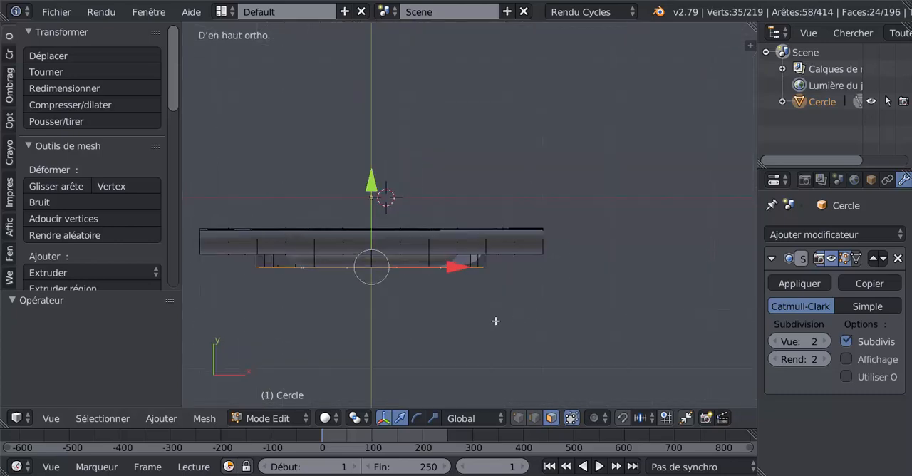
shift+middle_drag(436, 316, 572, 280)
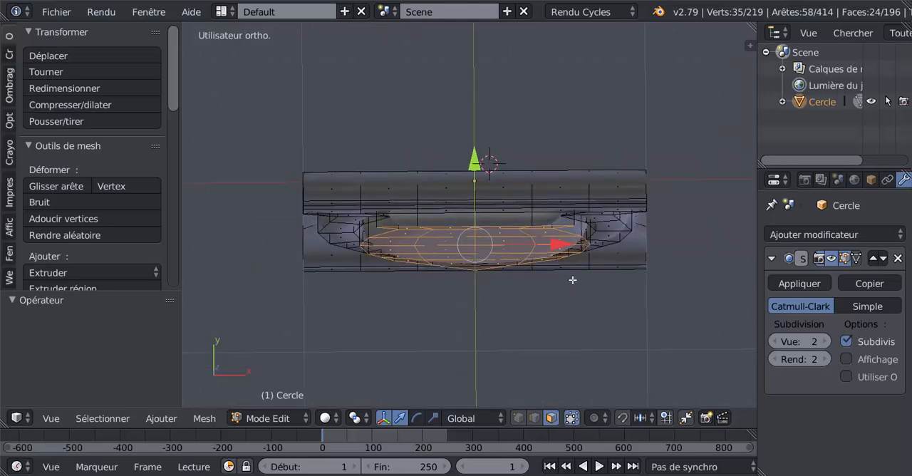
mouse_move(565, 207)
middle_down()
mouse_move(568, 228)
mouse_move(569, 193)
mouse_move(579, 213)
middle_up()
click(774, 342)
click(774, 342)
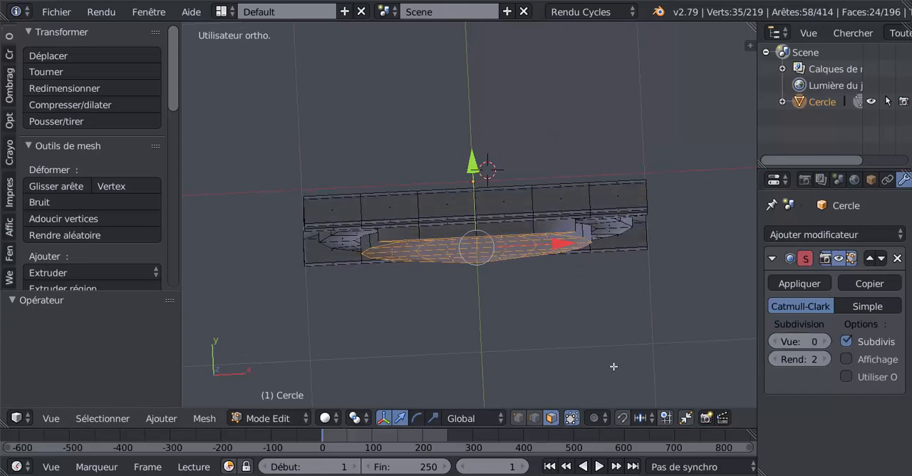
middle_drag(614, 366, 574, 323)
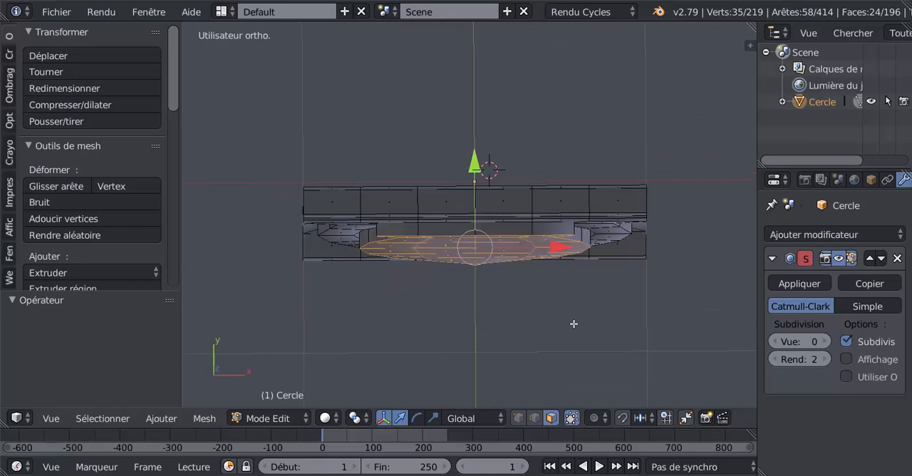
- Move the shield face's vertices back 0.080 along Y, level with the raised border's front, using a wireframe side view
key(KP_7)
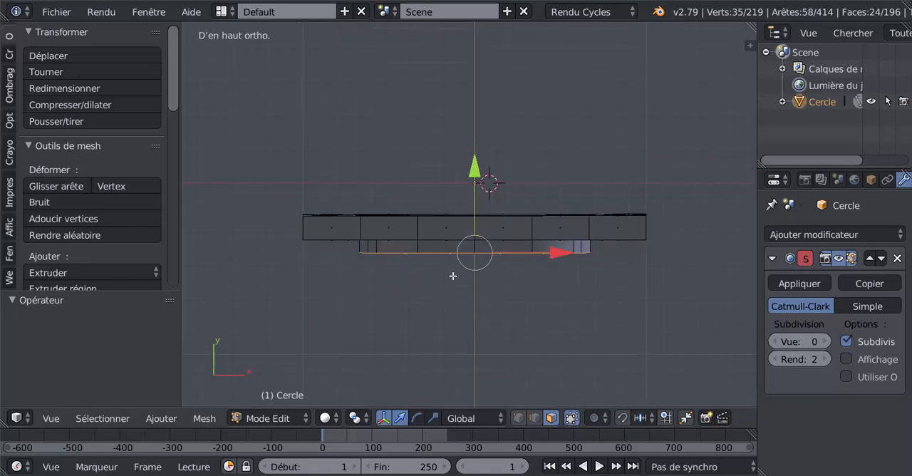
middle_drag(452, 295, 384, 221)
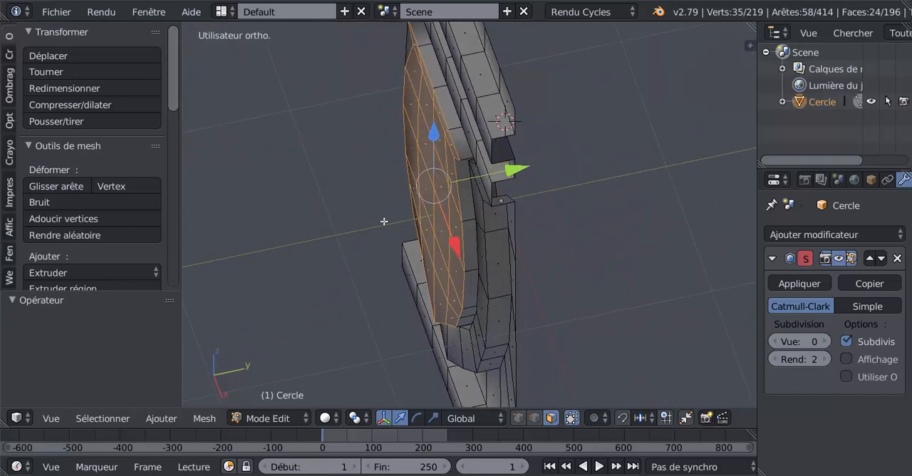
middle_drag(428, 251, 414, 226)
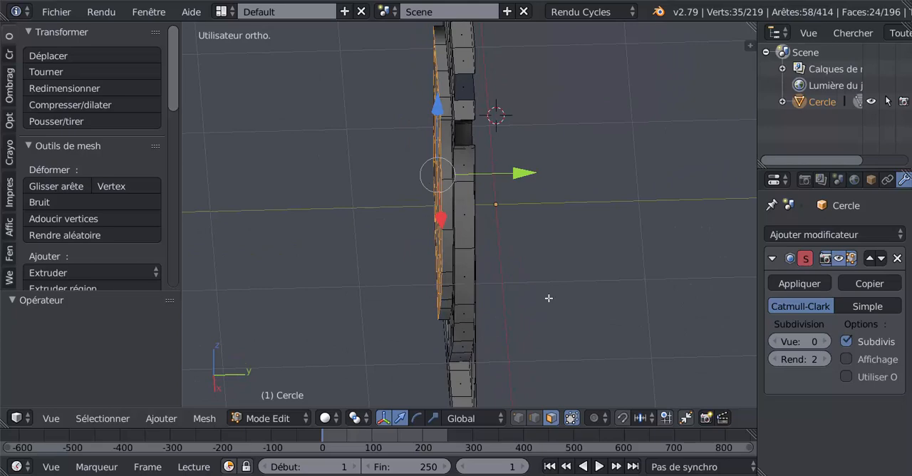
key(KP_1)
key(KP_3)
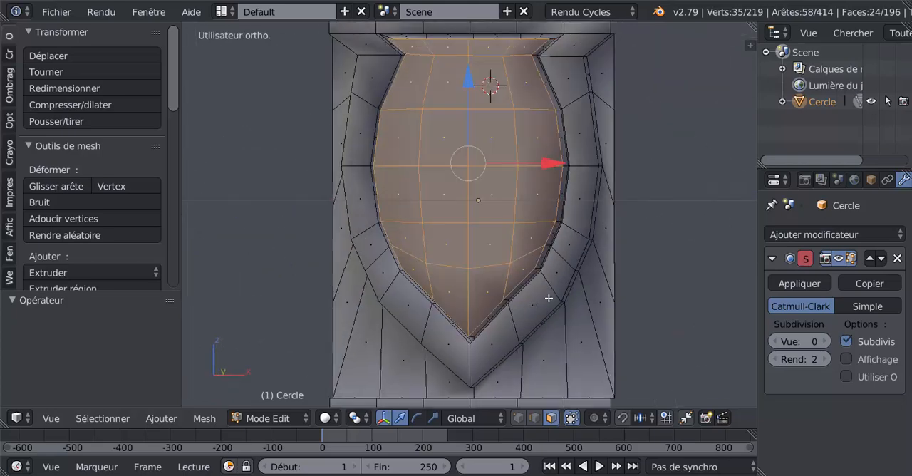
click(518, 419)
scroll(575, 258, down, 2)
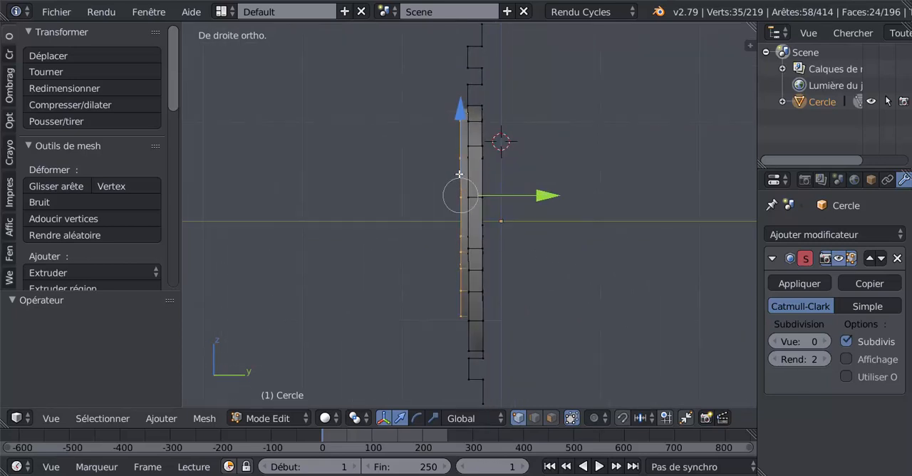
key(z)
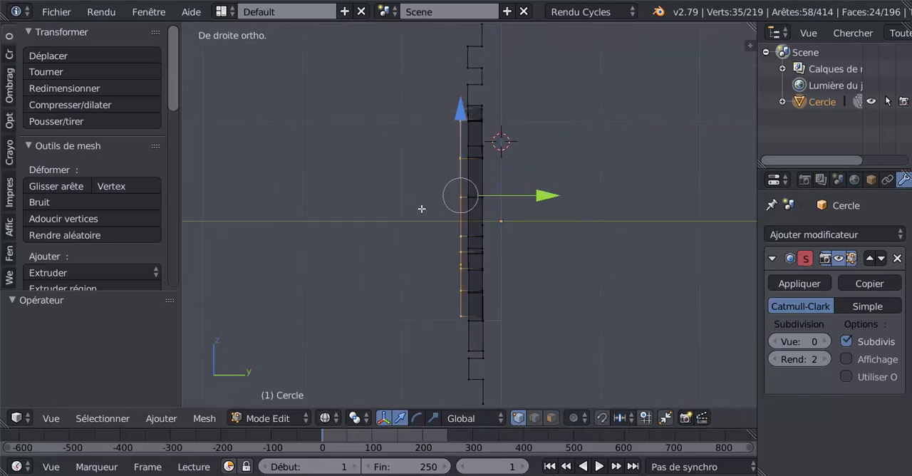
key(a)
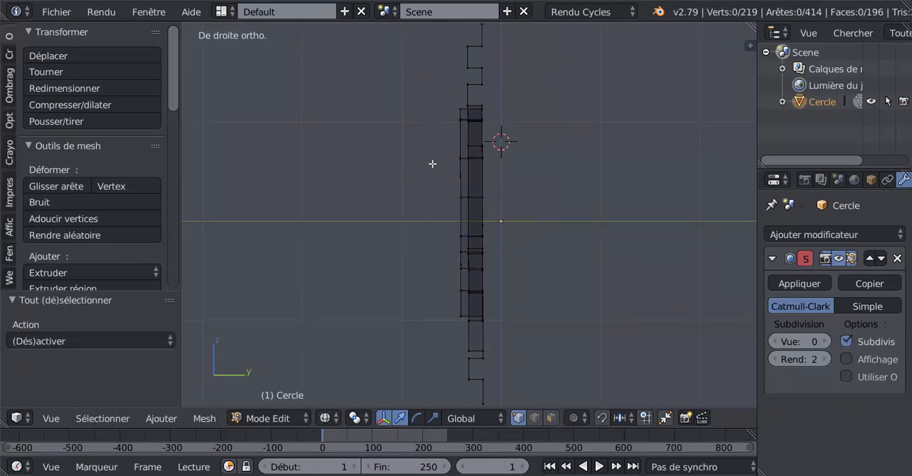
key(b)
drag(464, 106, 375, 347)
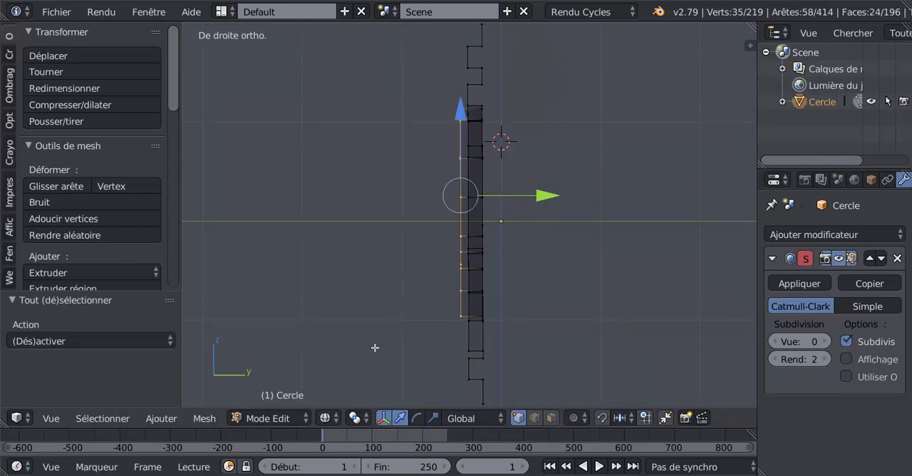
drag(550, 189, 556, 188)
key(z)
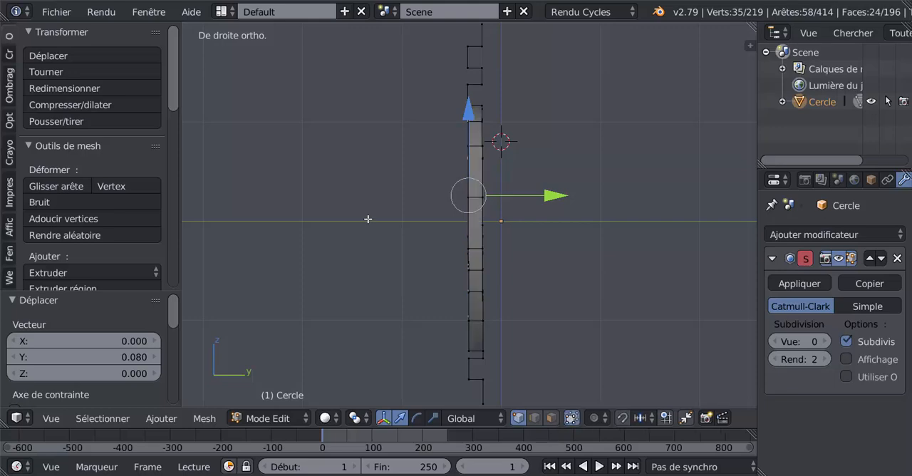
- Select the whole mesh in top wireframe view and bisect it with a straight line along X through the middle of its thickness
mouse_move(368, 218)
middle_down()
mouse_move(411, 250)
mouse_move(410, 273)
mouse_move(489, 320)
middle_up()
key(KP_7)
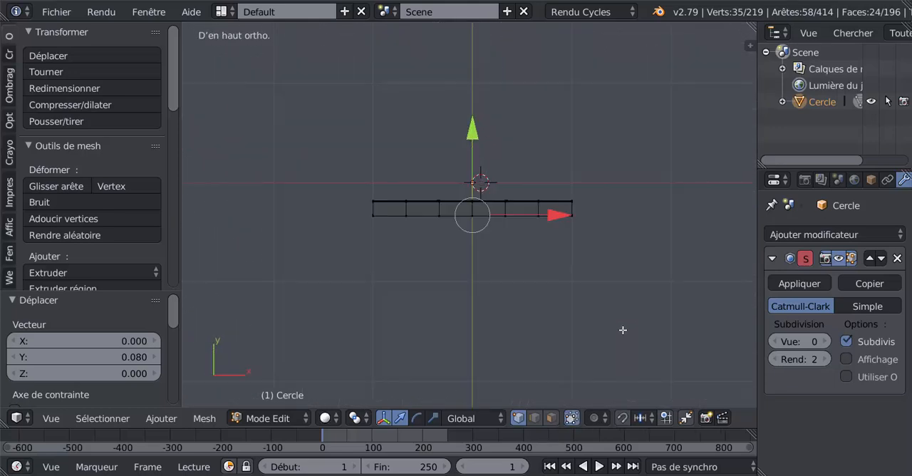
key(z)
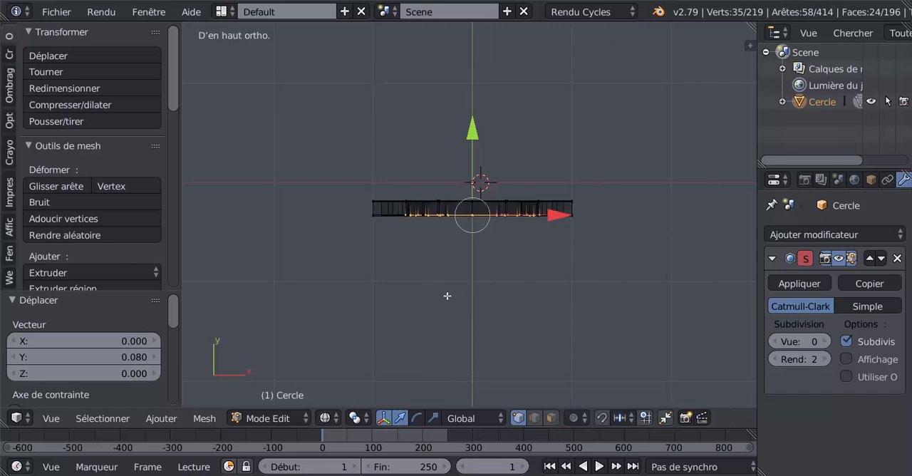
scroll(447, 286, up, 1)
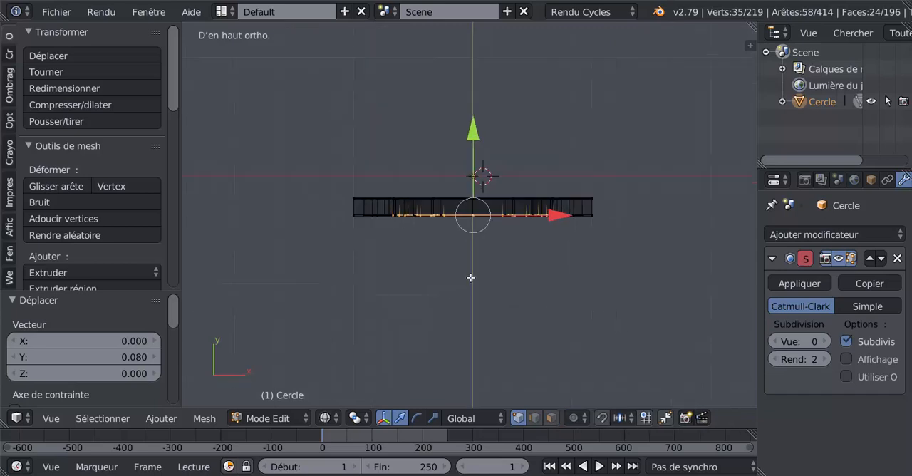
key(a)
key(a)
key(a)
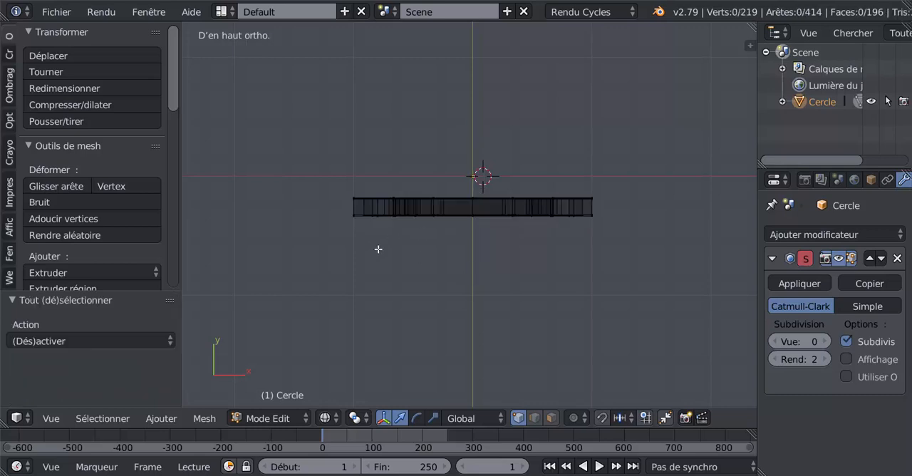
key(a)
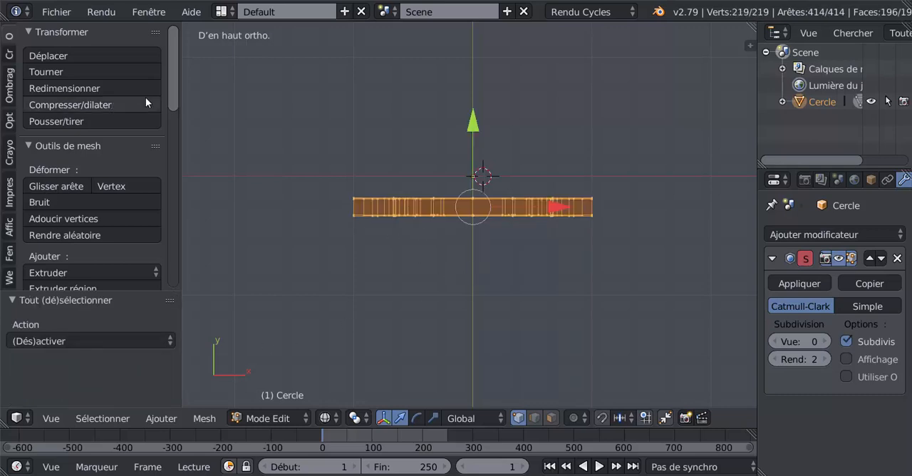
drag(171, 109, 178, 164)
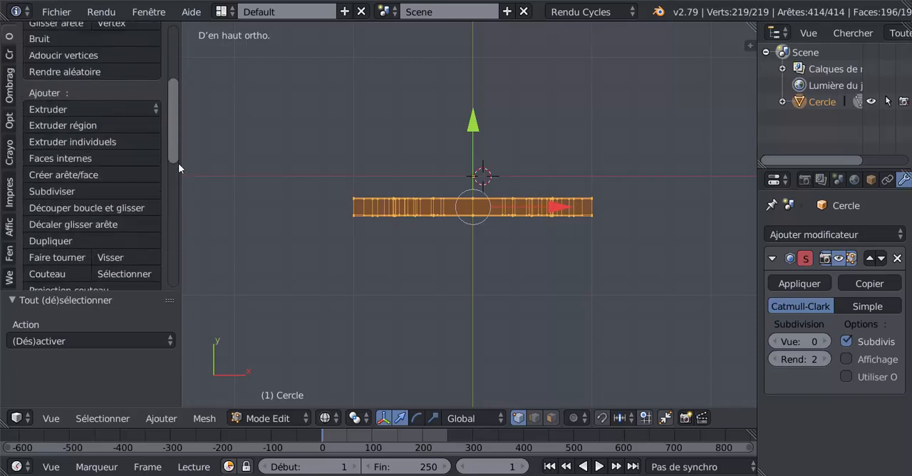
scroll(84, 271, down, 1)
scroll(73, 271, up, 3)
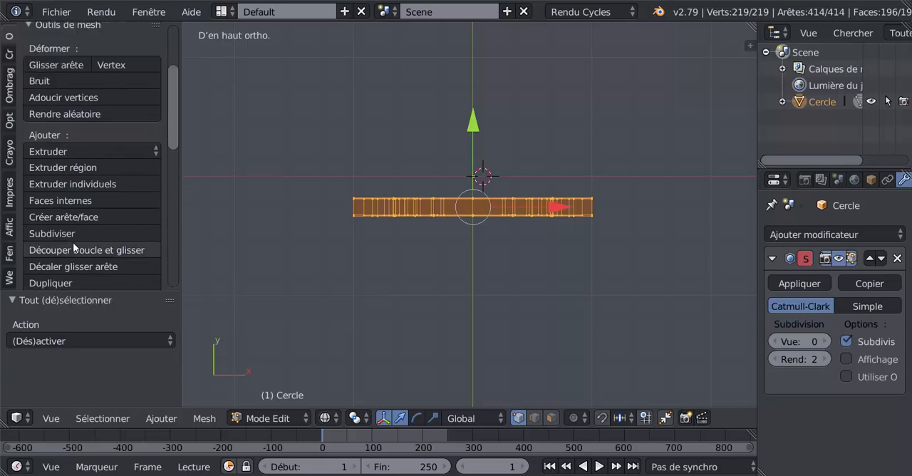
scroll(73, 242, up, 4)
scroll(61, 187, down, 2)
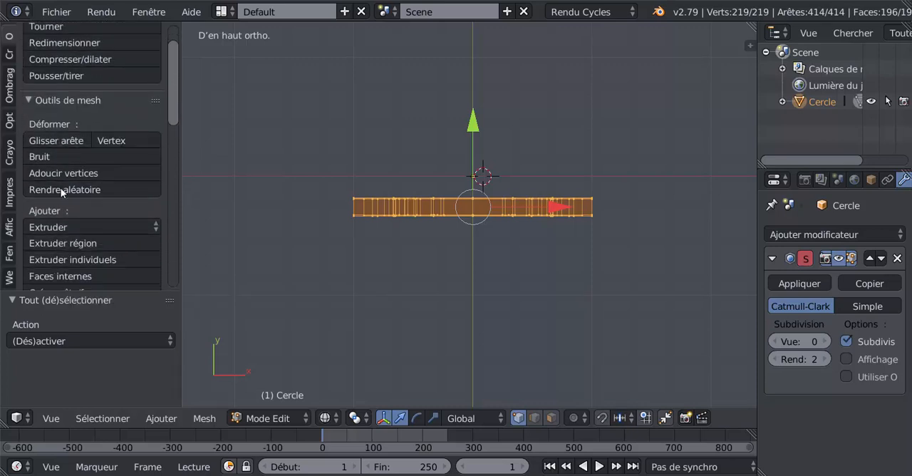
scroll(62, 191, down, 4)
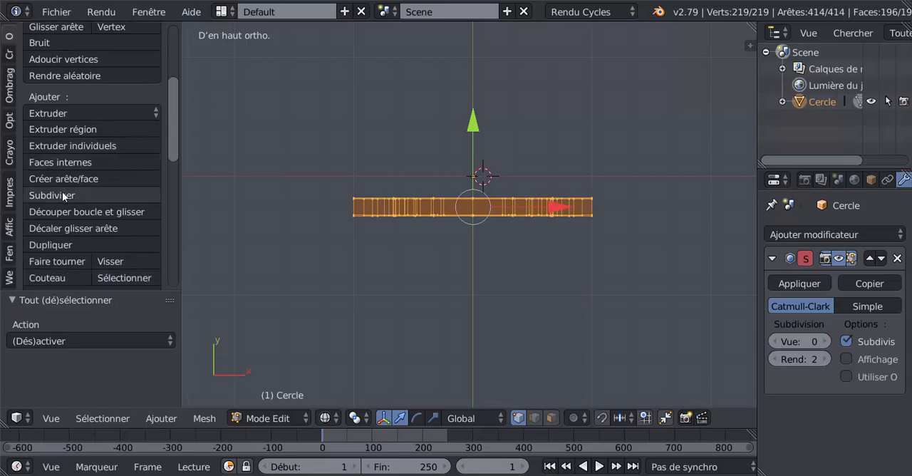
scroll(63, 194, down, 2)
click(52, 265)
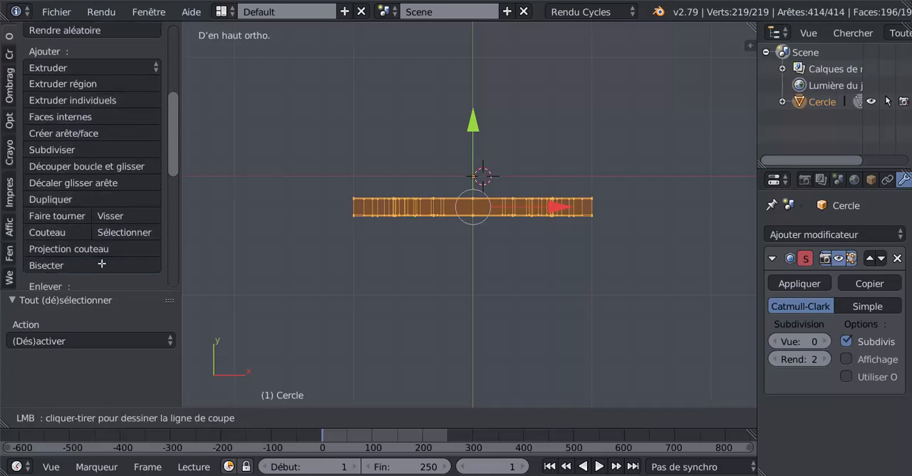
drag(343, 205, 665, 206)
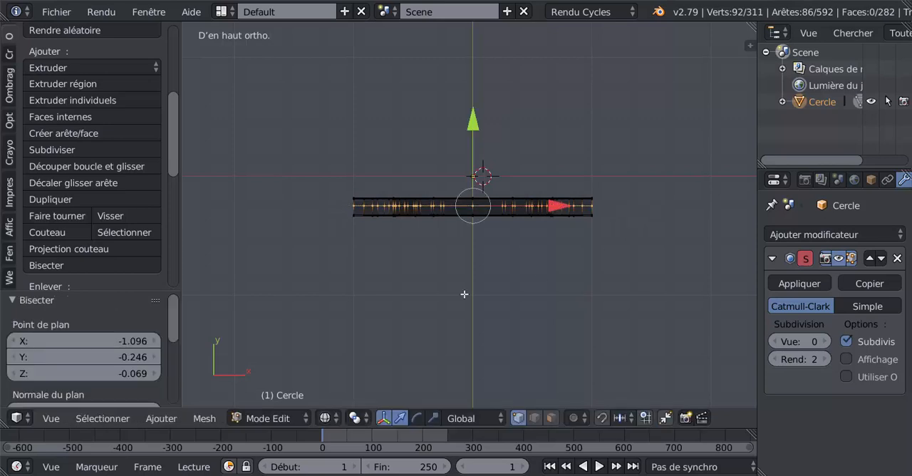
- Edge-slide the bisected edges along Y to just behind the panel's front faces
scroll(436, 297, up, 3)
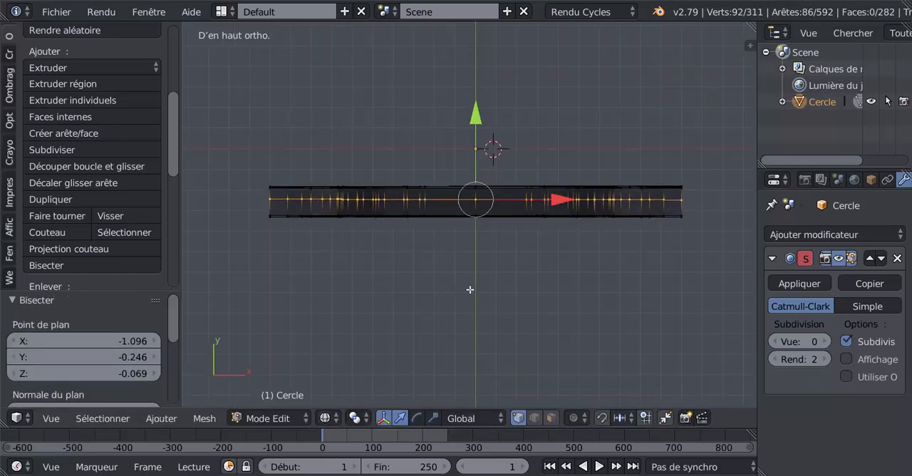
key(g)
key(g)
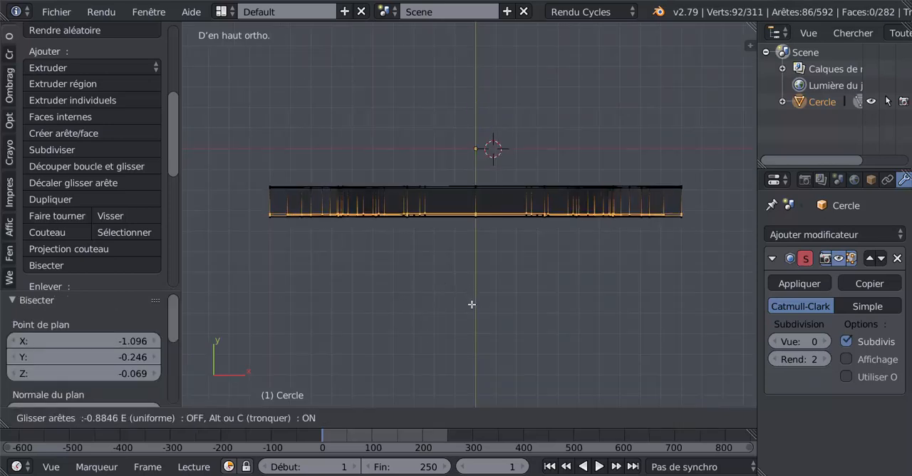
click(470, 303)
- Return to Object Mode with solid shading and set the Subdivision Surface modifier's view subdivisions to 2
key(Tab)
middle_drag(466, 300, 434, 230)
key(z)
scroll(434, 230, up, 3)
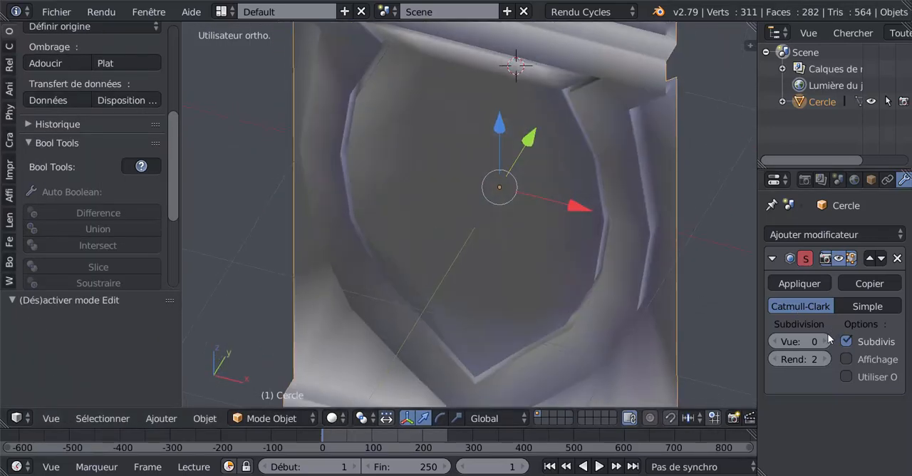
click(826, 340)
click(826, 340)
- Examine the smoothed panel from several angles, comparing its edges in Edit Mode with the surface in Object Mode
scroll(569, 298, down, 3)
middle_drag(570, 298, 505, 128)
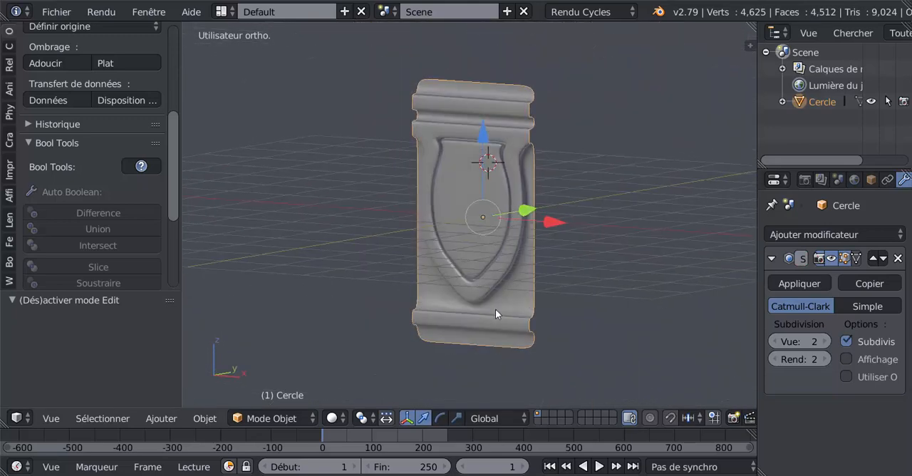
mouse_move(495, 315)
middle_down()
mouse_move(480, 325)
mouse_move(495, 310)
middle_up()
scroll(469, 231, up, 2)
key(Tab)
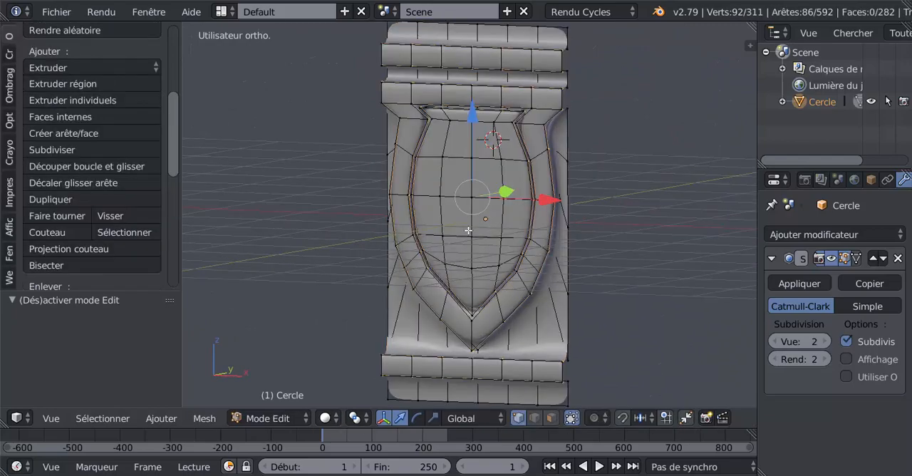
key(Tab)
key(Tab)
middle_drag(468, 231, 501, 231)
scroll(501, 208, down, 2)
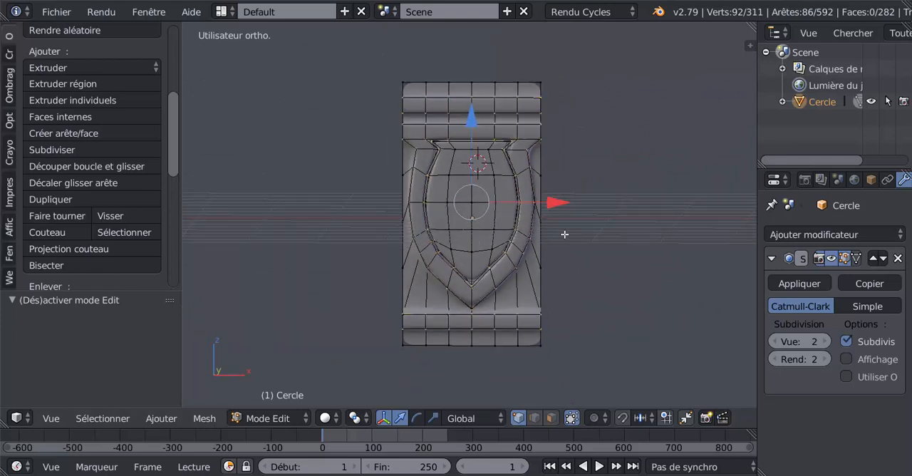
key(Tab)
middle_drag(577, 242, 527, 247)
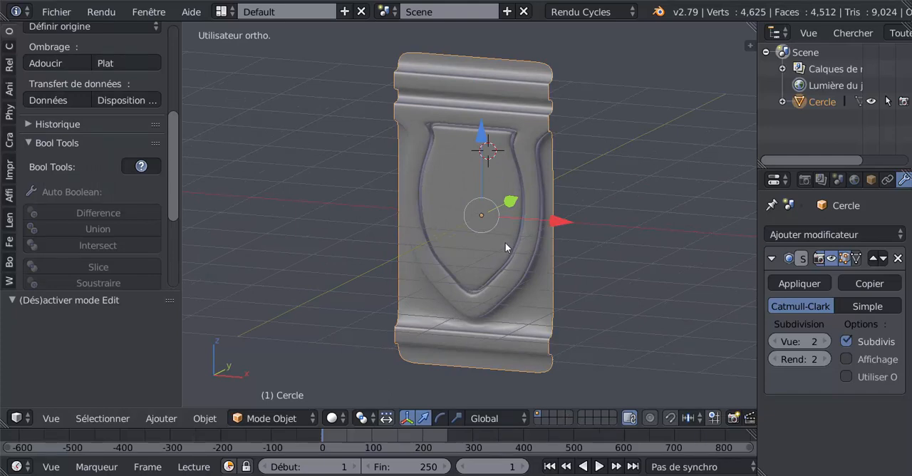
- Try the Subdivision Surface modifier at 1 view subdivision, restore it to 2 and review the panel in Object Mode
key(ctrl+z)
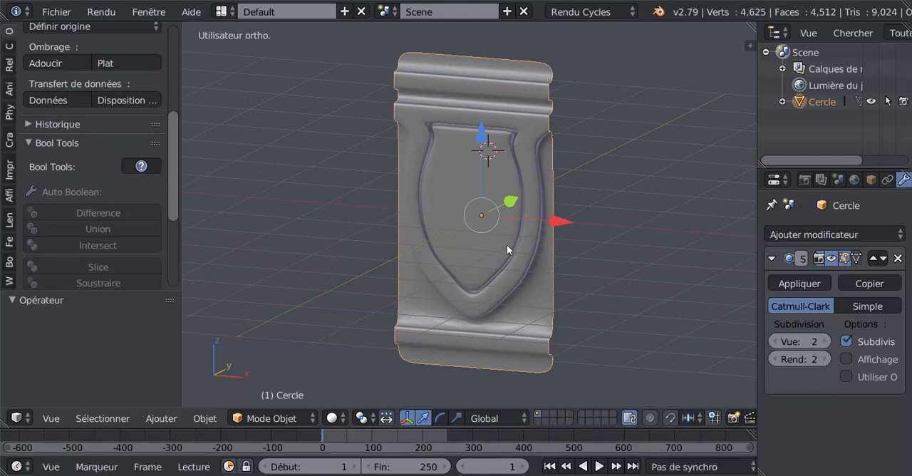
key(ctrl+1)
key(Tab)
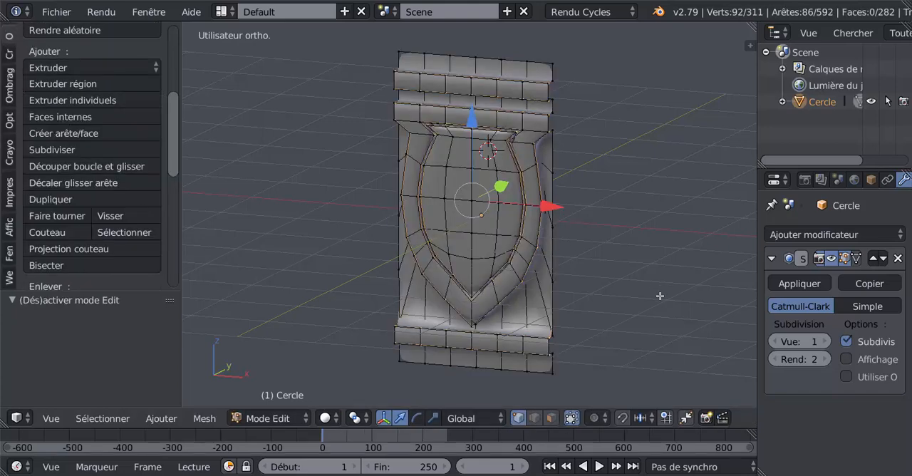
click(826, 340)
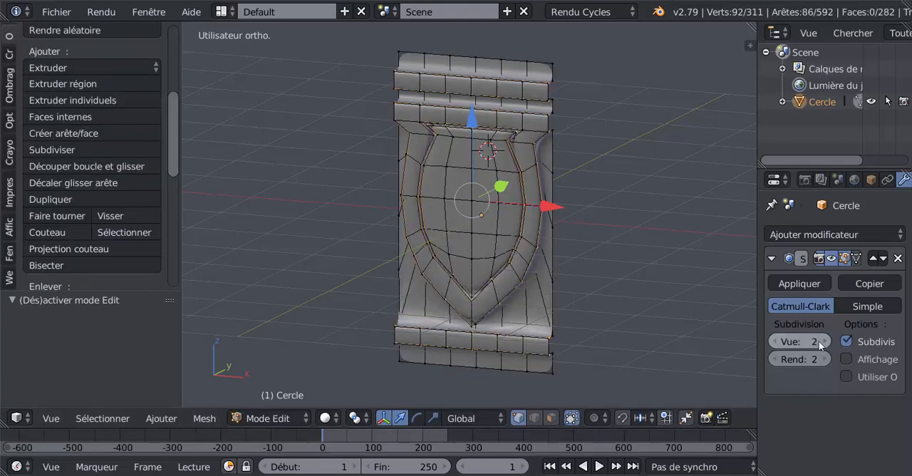
middle_drag(662, 314, 524, 282)
key(Tab)
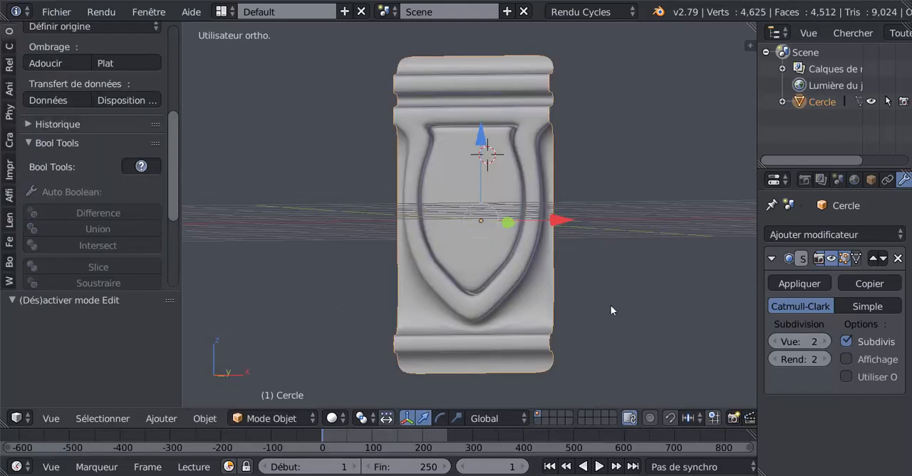
middle_drag(611, 305, 507, 298)
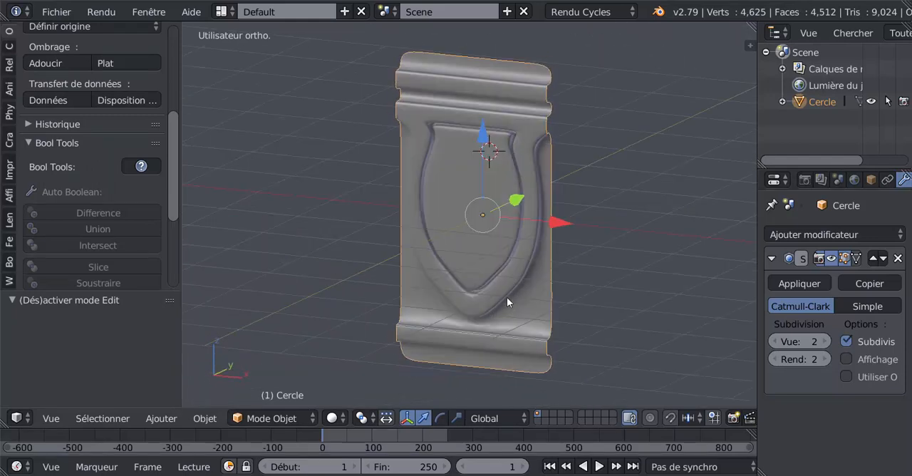
- Dissolve the selected bisected edges around the panel's mouldings and shield, and view the result in Object Mode
key(Tab)
middle_drag(523, 254, 495, 298)
scroll(518, 267, up, 3)
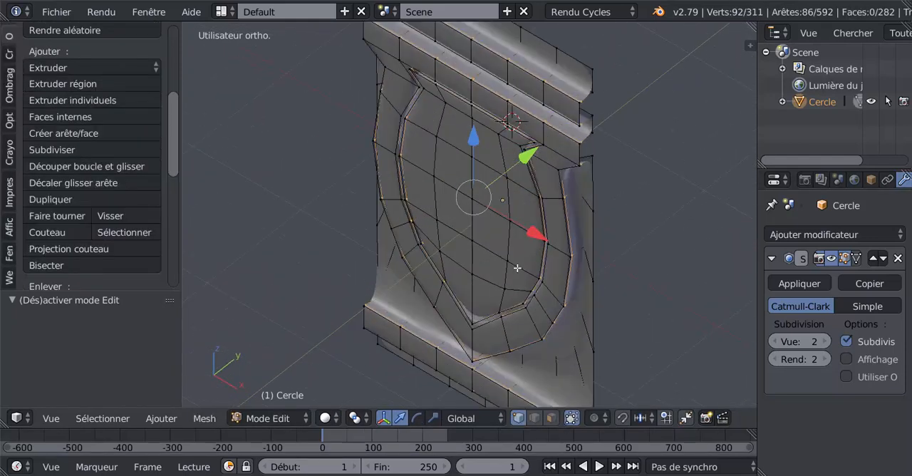
key(ctrl+z)
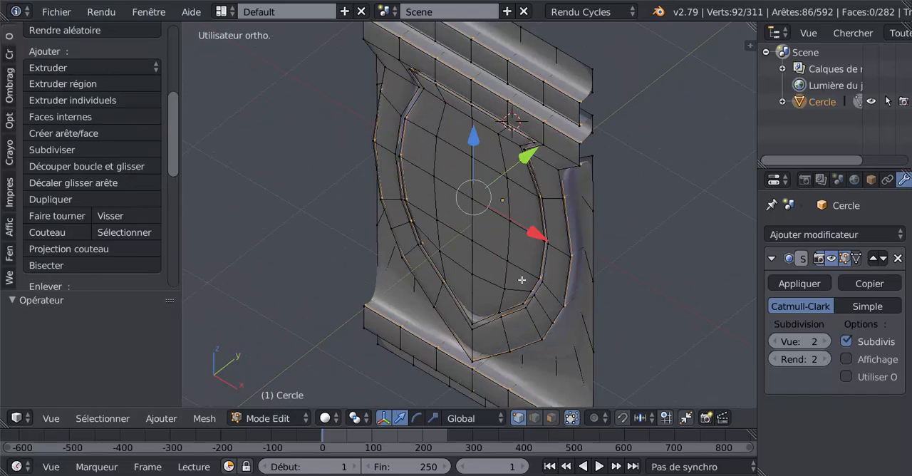
key(x)
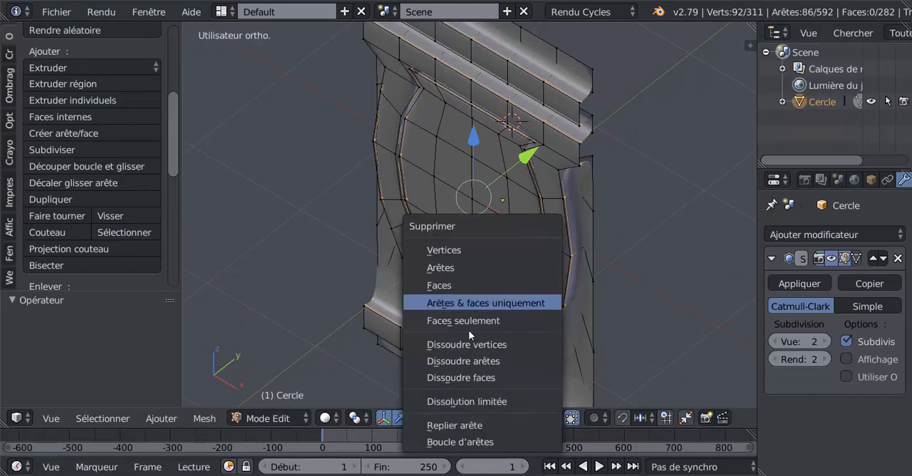
click(462, 364)
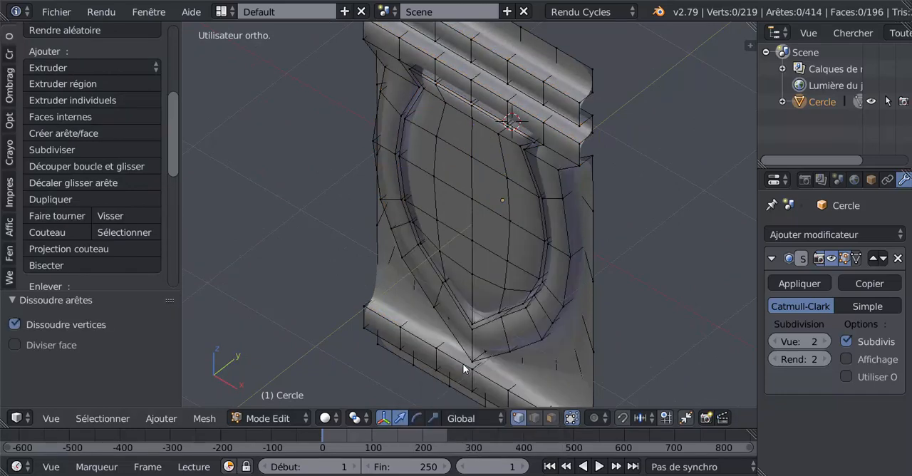
middle_drag(492, 318, 569, 251)
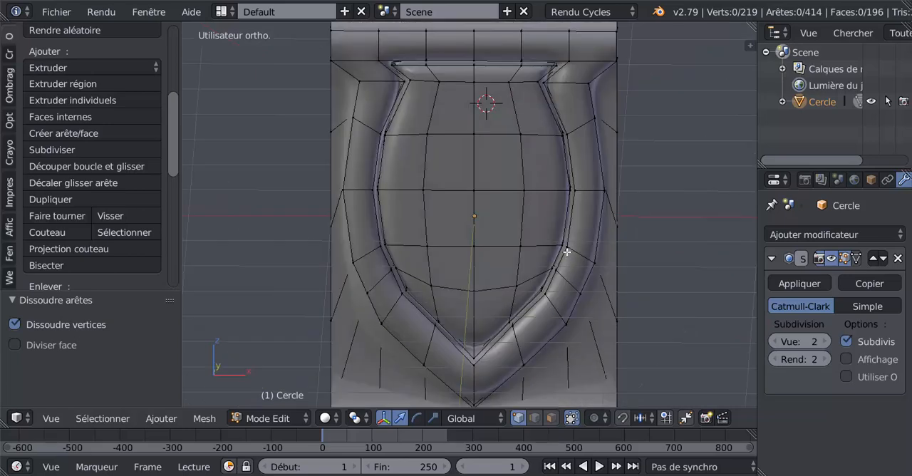
key(Tab)
scroll(564, 258, down, 2)
scroll(551, 275, up, 2)
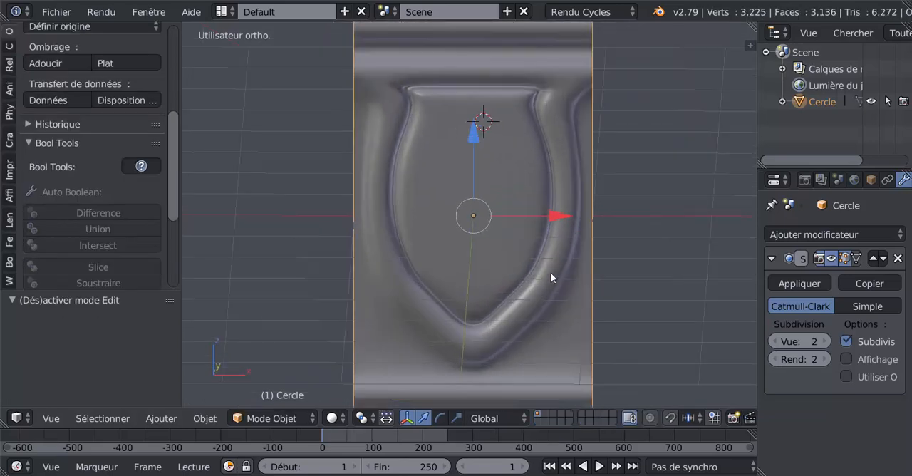
- Return to Edit Mode in face selection and select all faces of the shield's flat inner surface
middle_drag(551, 272, 525, 246)
key(Tab)
click(550, 417)
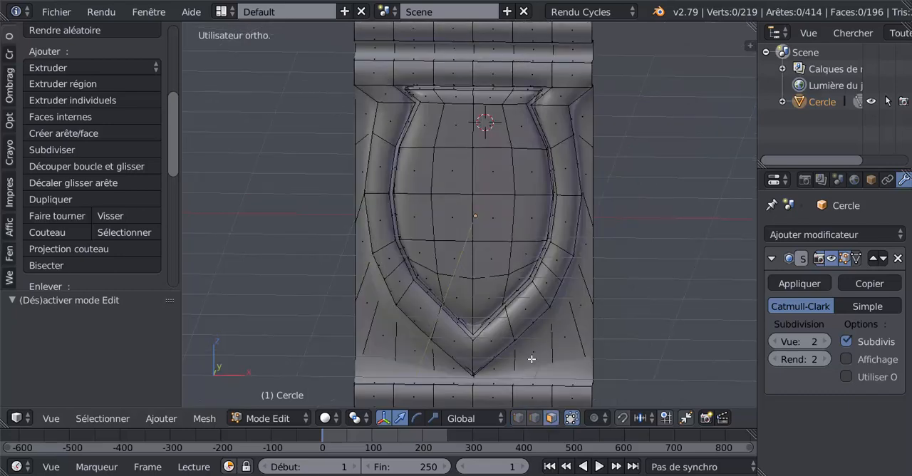
key(c)
mouse_move(450, 149)
mouse_down()
mouse_move(438, 158)
mouse_move(508, 159)
mouse_move(492, 270)
mouse_move(475, 275)
mouse_move(435, 201)
mouse_move(447, 268)
mouse_up()
right_click(448, 266)
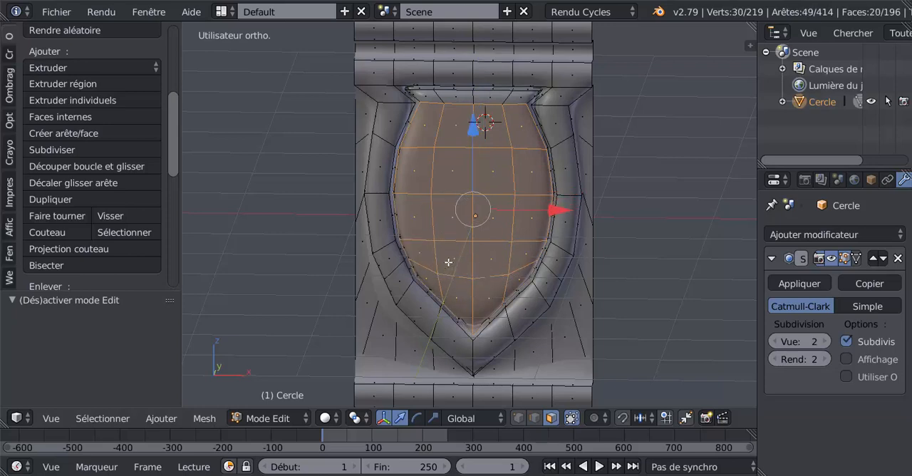
- Inset the shield's inner faces slightly and scale the inset faces down to about 0.8
scroll(527, 269, down, 2)
middle_drag(627, 283, 606, 314)
key(i)
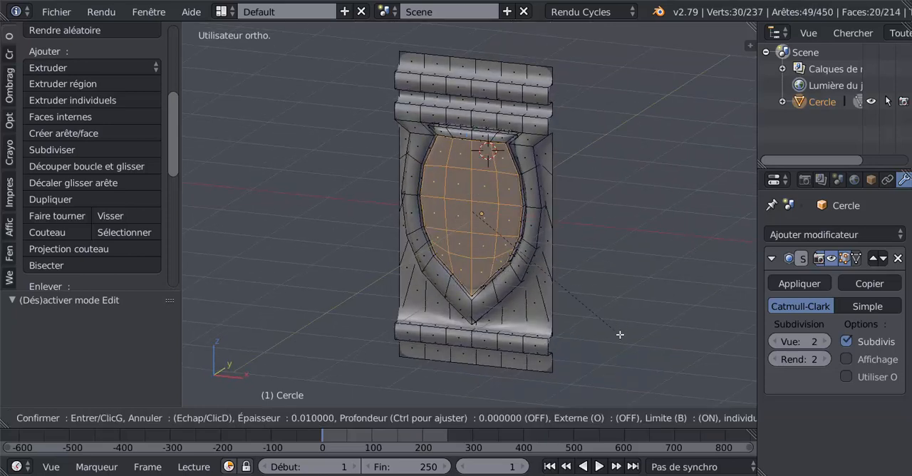
click(617, 320)
key(s)
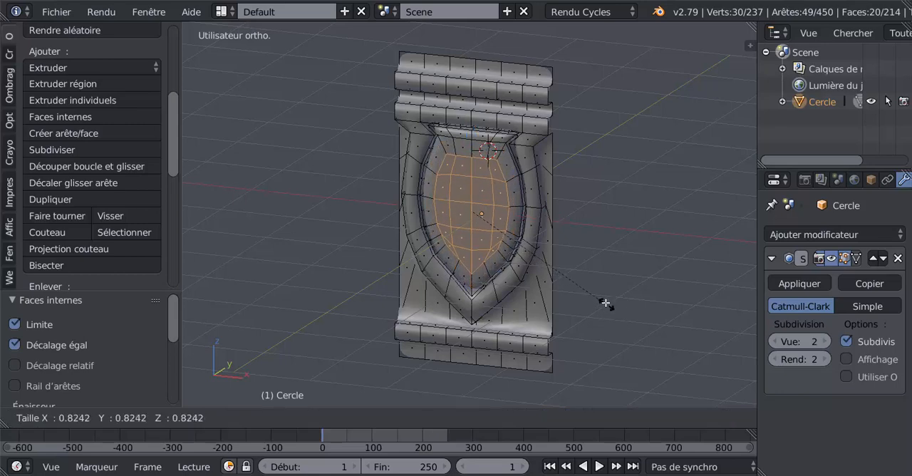
click(590, 290)
- Extrude the inset shield faces in place, shift them slightly along Y and check the relief in Object Mode
middle_drag(587, 290, 455, 306)
key(e)
right_click(494, 253)
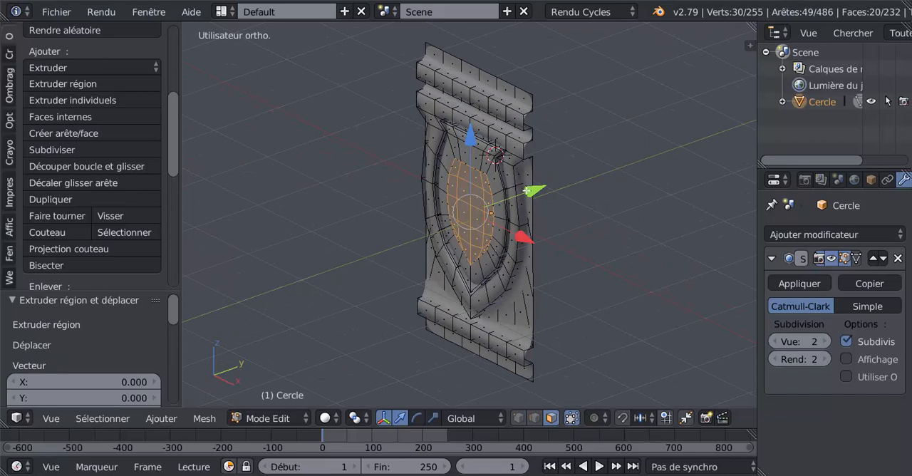
drag(528, 191, 526, 197)
key(Tab)
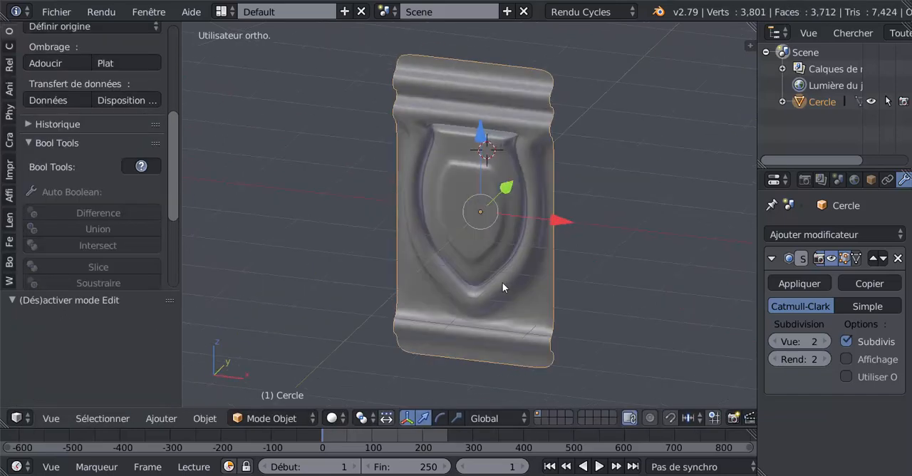
middle_drag(503, 282, 511, 255)
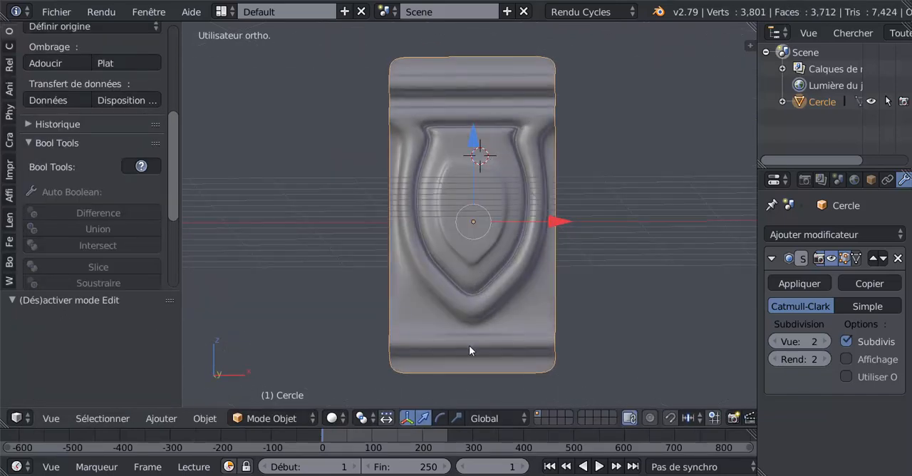
key(Tab)
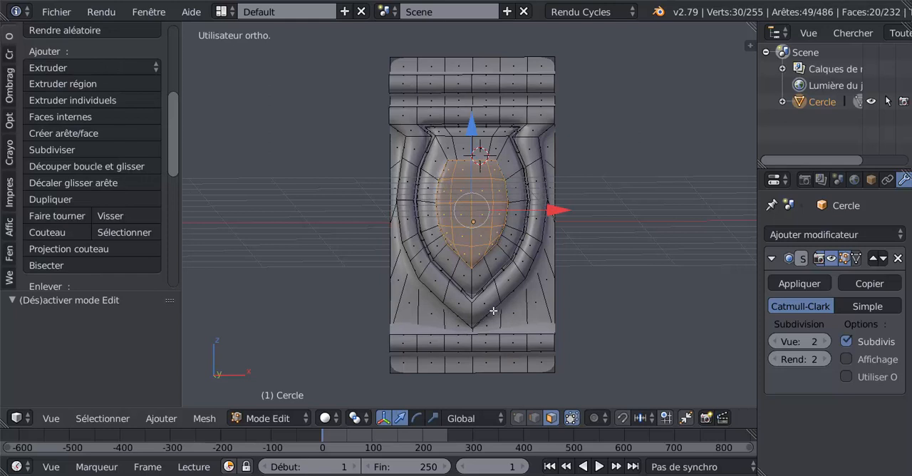
key(Tab)
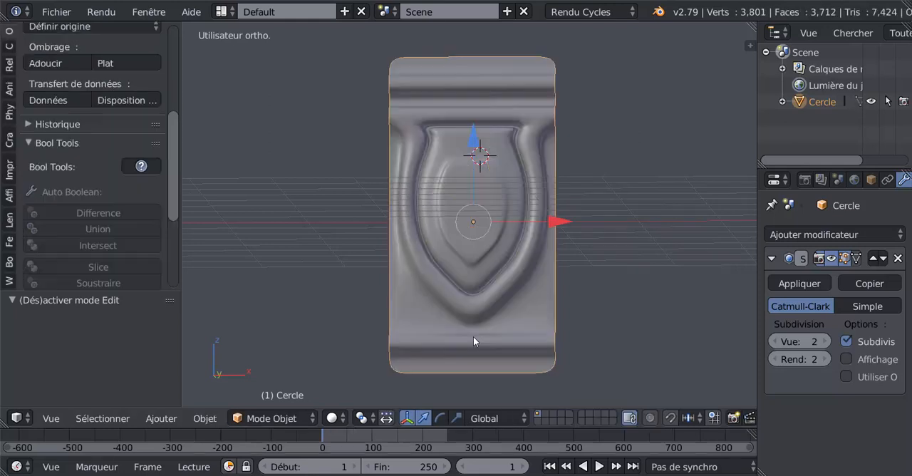
- Add a vertical loop cut beside the panel's centreline, slide it close to the centre and return to Object Mode
key(Tab)
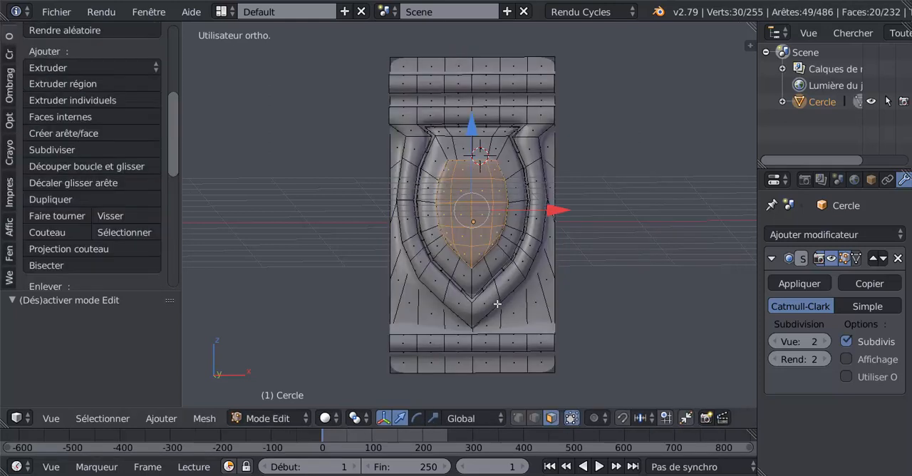
key(ctrl+r)
click(489, 309)
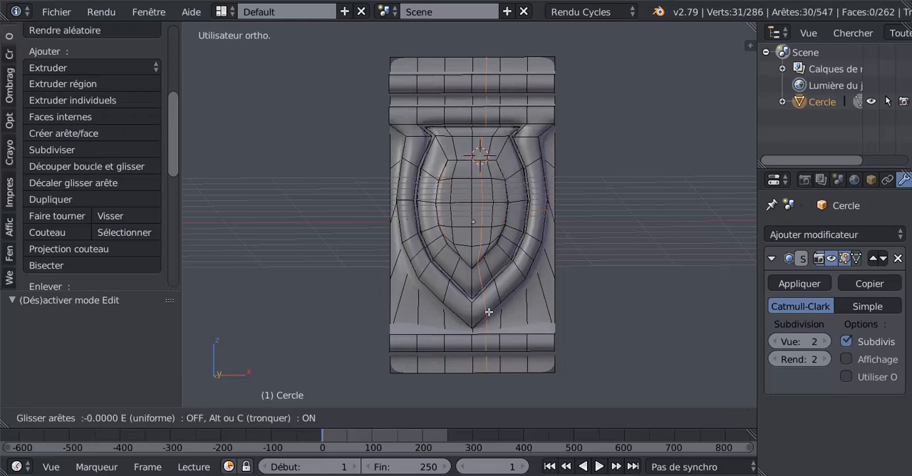
click(485, 325)
key(Tab)
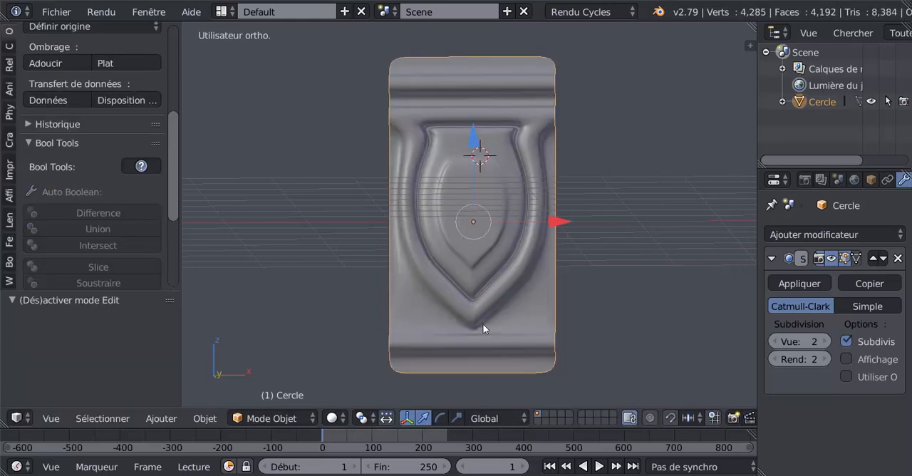
- Examine the shield's sharpened tip and inner relief from several angles, comparing the mesh with the smoothed surface
scroll(482, 324, down, 3)
scroll(468, 271, up, 5)
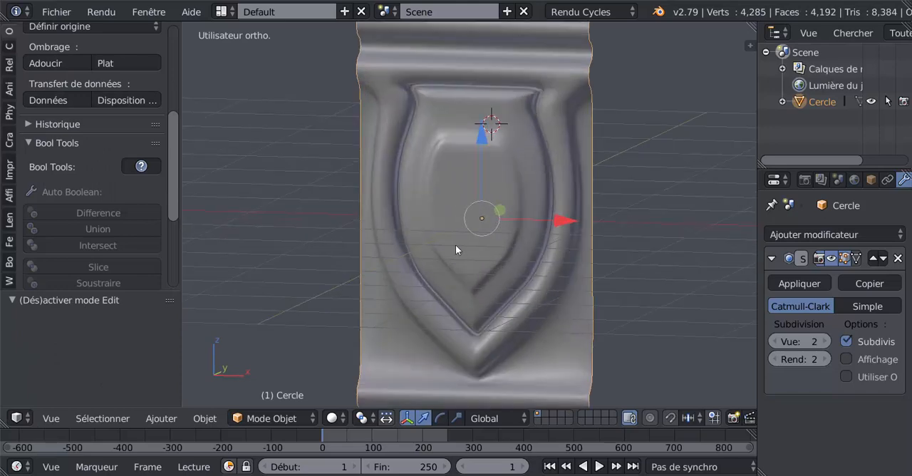
key(Tab)
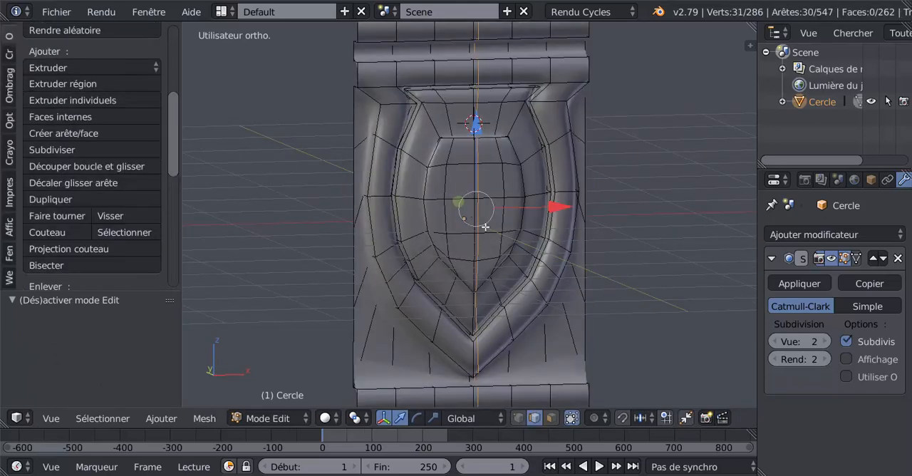
key(Tab)
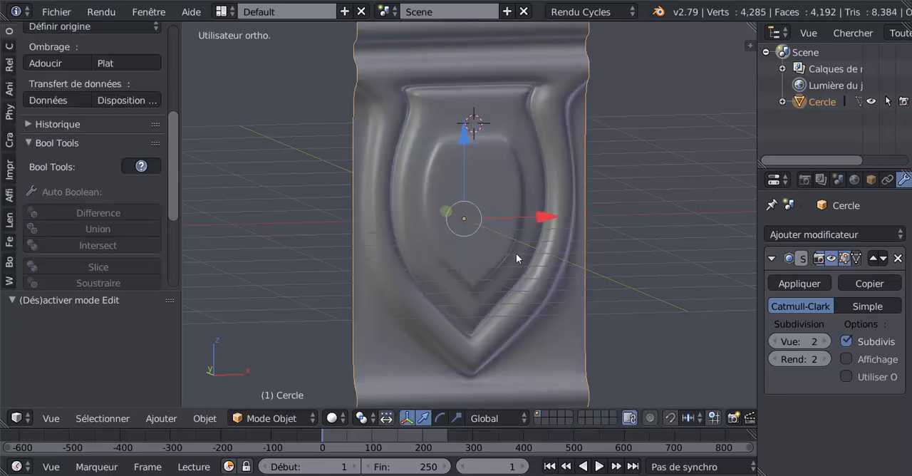
scroll(503, 237, down, 3)
middle_drag(504, 237, 555, 215)
scroll(515, 230, up, 2)
- In Edit Mode with vertex selection, clear the selection and select only the two vertices at the middle of the inner shield
key(Tab)
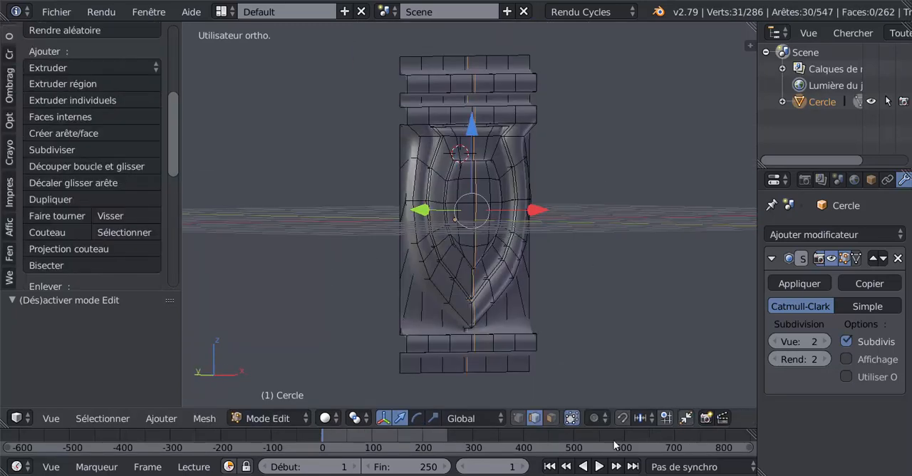
click(518, 418)
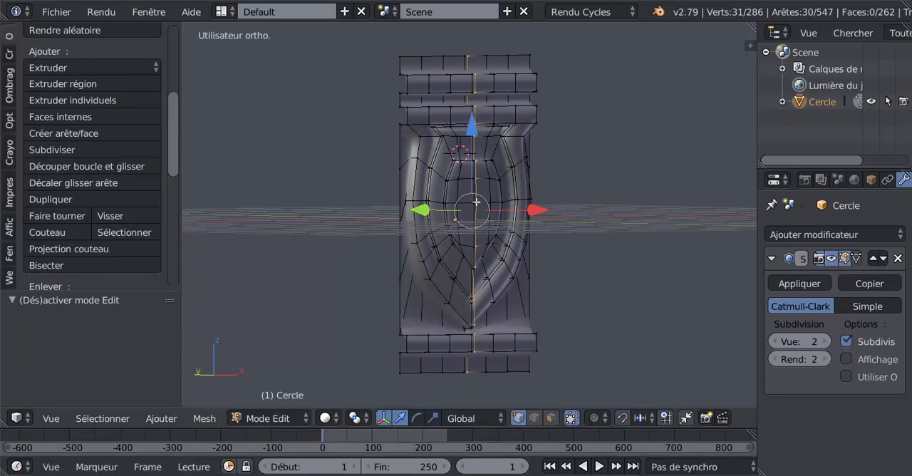
key(a)
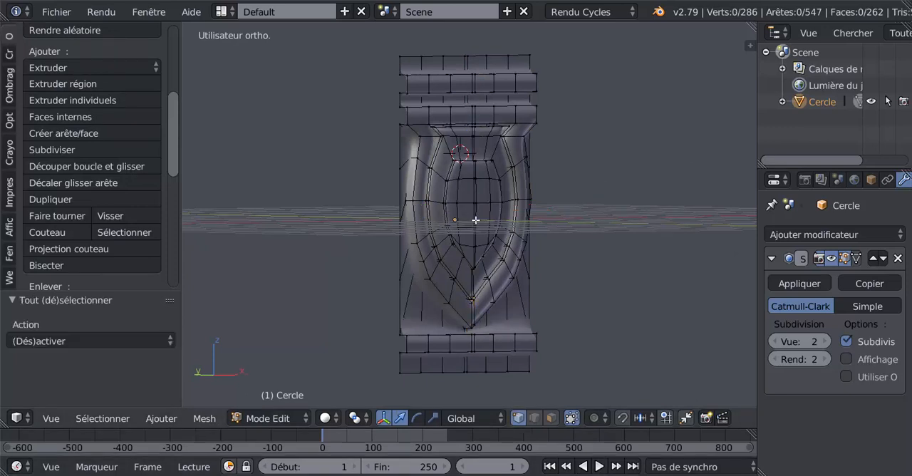
key(c)
click(474, 206)
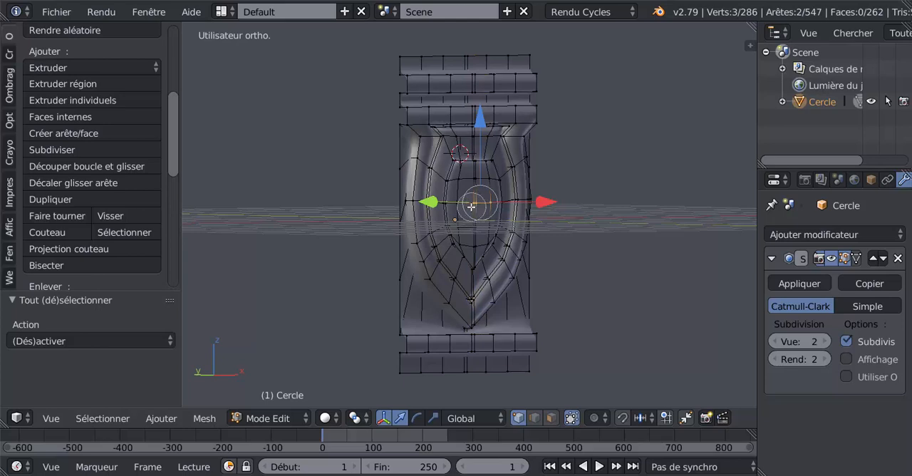
middle_click(493, 207)
right_click(496, 206)
mouse_move(558, 264)
middle_down()
mouse_move(600, 268)
mouse_move(565, 267)
middle_up()
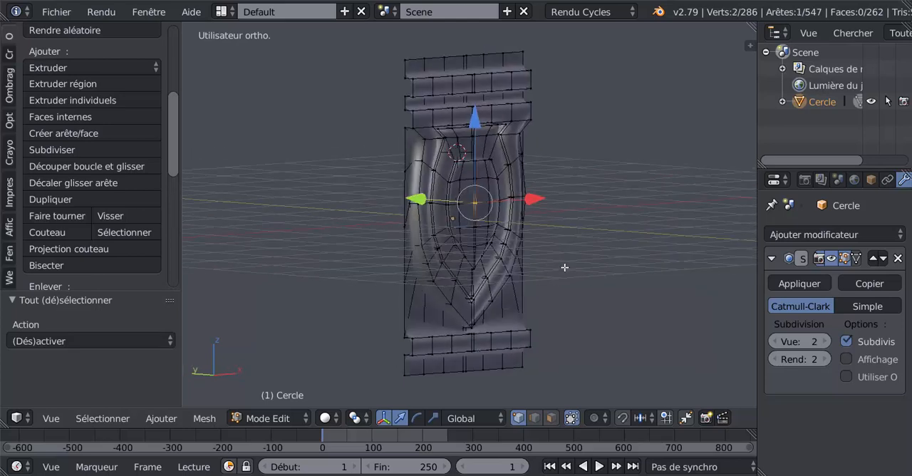
- Turn on proportional editing in Connected mode and view the panel more from the side
click(595, 419)
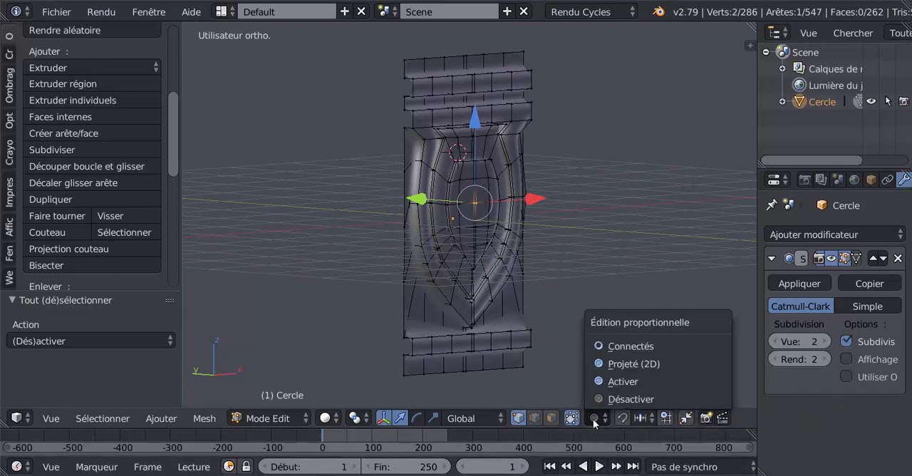
click(627, 345)
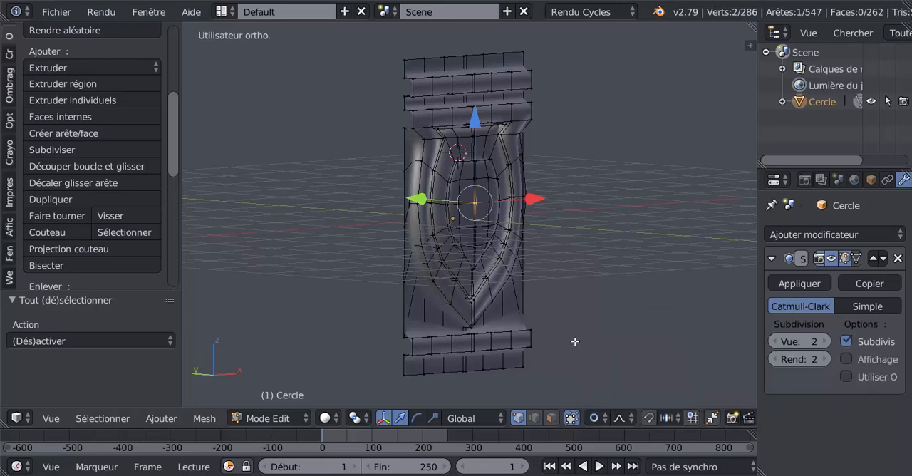
middle_drag(576, 341, 601, 340)
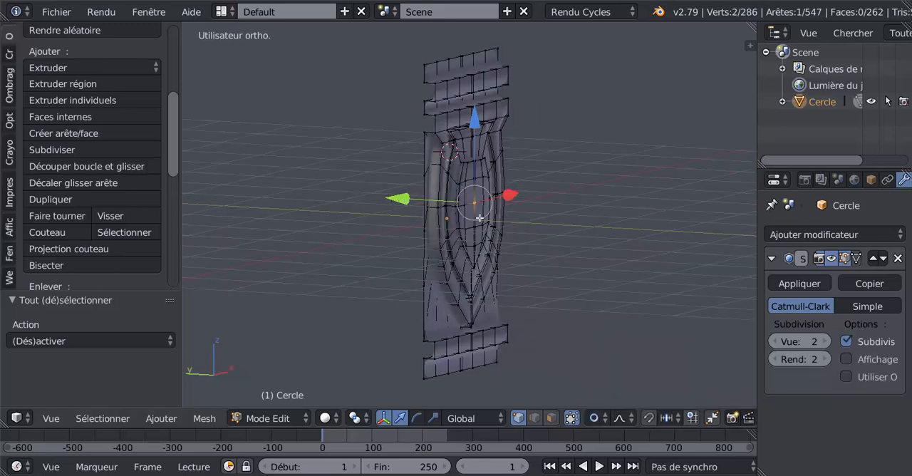
scroll(456, 238, up, 1)
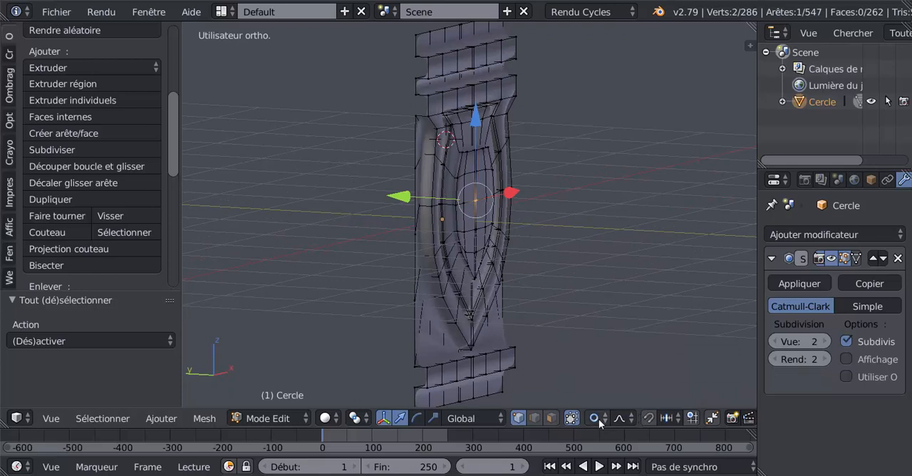
- Move the two centre vertices -0.058 along Y with smooth proportional falloff and a proportional size of 0.83
drag(400, 197, 419, 199)
scroll(407, 198, up, 4)
scroll(407, 198, up, 3)
scroll(409, 199, down, 7)
scroll(418, 199, up, 3)
scroll(419, 198, down, 2)
scroll(419, 198, up, 1)
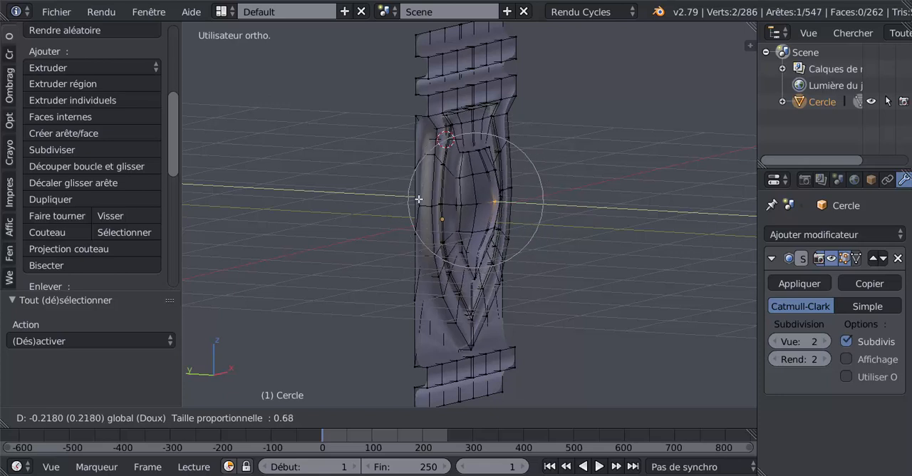
scroll(419, 199, up, 1)
scroll(419, 199, up, 2)
scroll(419, 198, up, 2)
scroll(419, 199, down, 2)
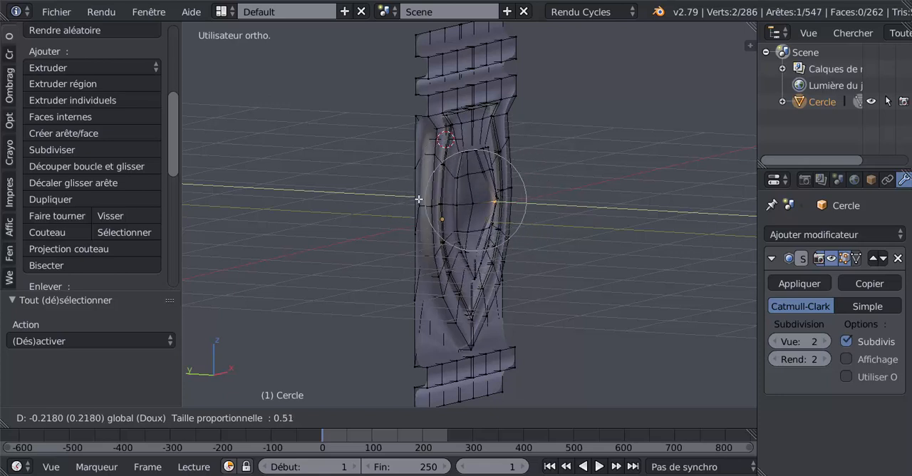
scroll(417, 199, down, 5)
drag(419, 199, 405, 199)
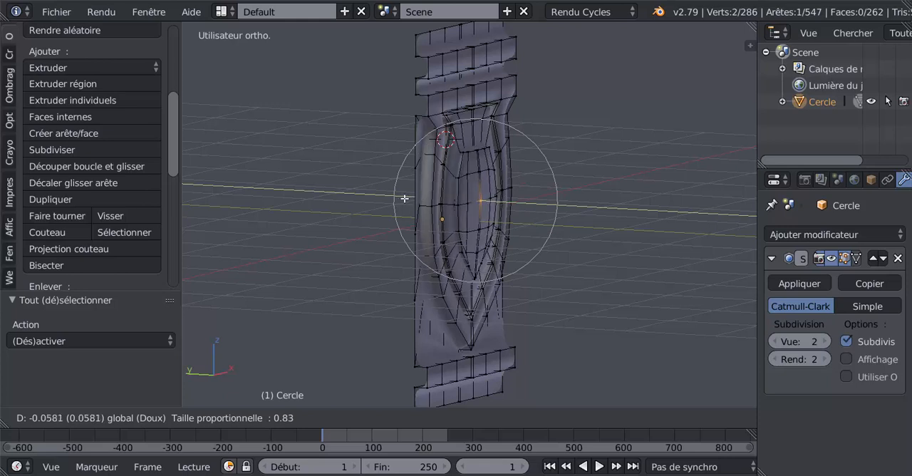
click(405, 199)
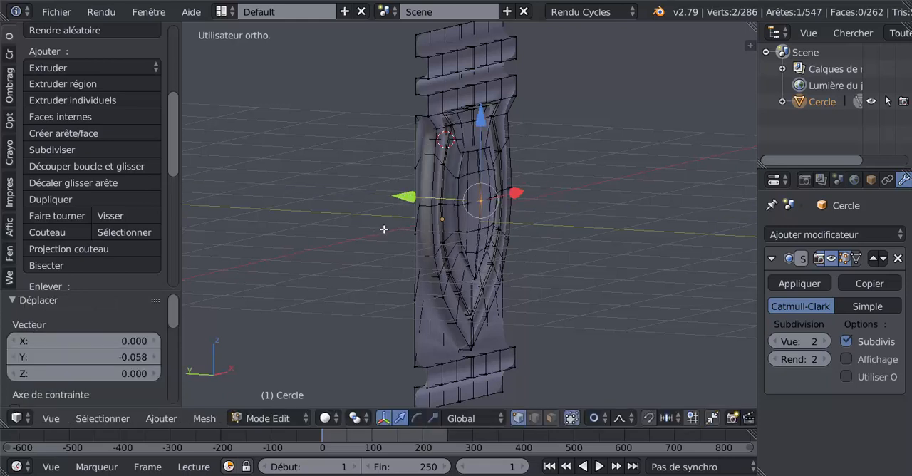
- Move the two centre vertices of the inner shield about -0.126 along Y with smooth proportional falloff and a proportional size of 0.83
mouse_move(407, 198)
mouse_down()
mouse_move(424, 200)
mouse_move(419, 195)
mouse_up()
scroll(415, 197, down, 3)
scroll(421, 198, up, 1)
scroll(422, 198, up, 1)
scroll(421, 198, down, 1)
scroll(422, 199, up, 2)
scroll(421, 199, down, 2)
scroll(421, 199, up, 1)
scroll(421, 199, down, 2)
scroll(415, 195, up, 1)
scroll(417, 194, up, 1)
scroll(419, 194, up, 1)
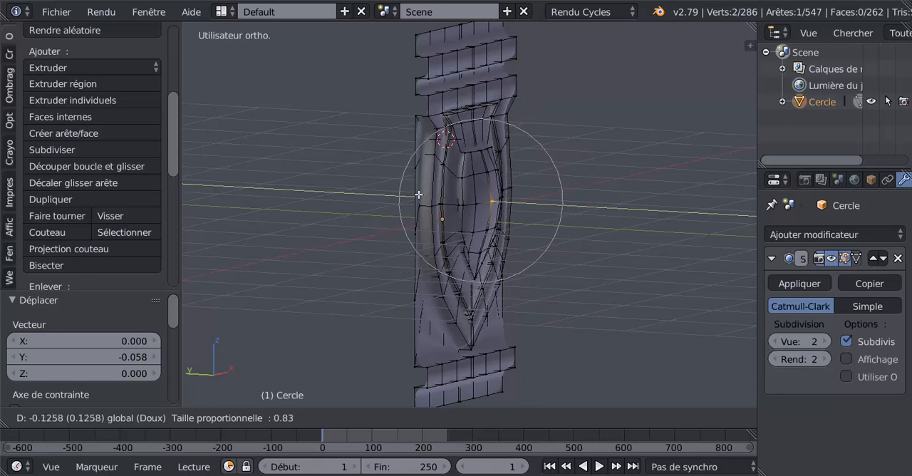
scroll(419, 195, up, 1)
drag(419, 195, 421, 195)
scroll(422, 195, down, 2)
- Examine the bulging inner relief with and without the editing mesh, including in the front orthographic view
key(Tab)
middle_drag(589, 275, 474, 262)
key(Tab)
scroll(474, 262, down, 3)
mouse_move(475, 295)
middle_down()
mouse_move(458, 298)
mouse_move(476, 302)
middle_up()
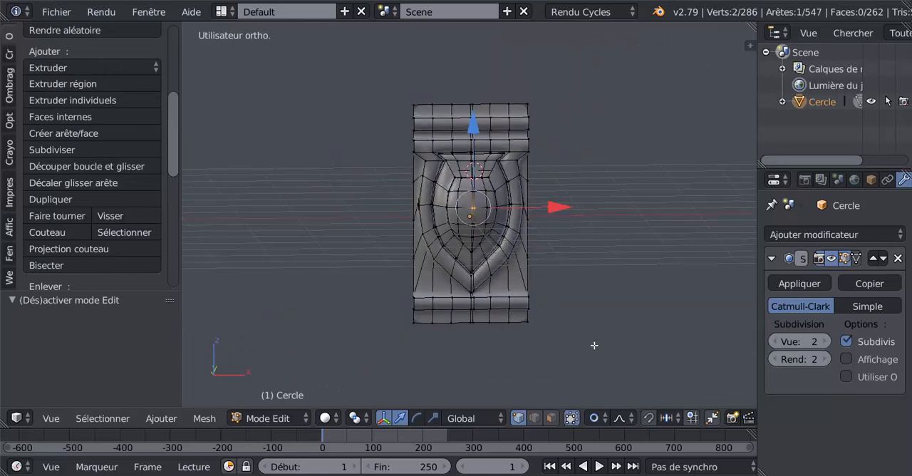
click(596, 418)
key(KP_1)
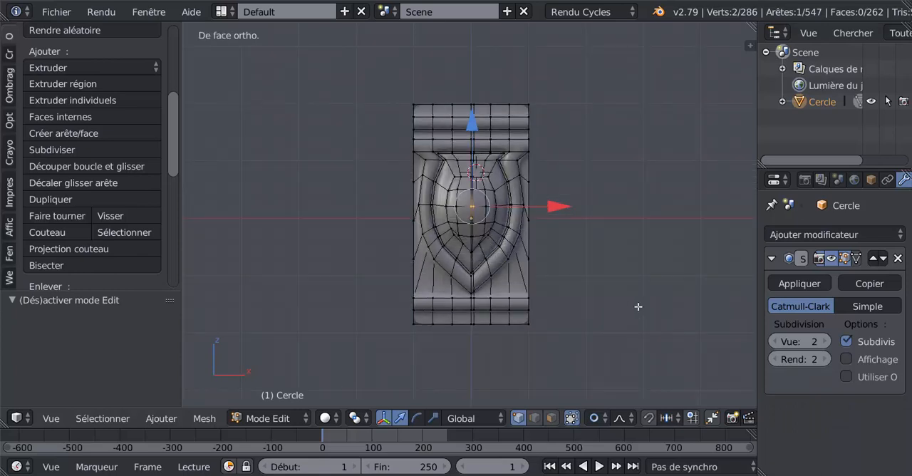
scroll(624, 300, up, 2)
shift+middle_drag(595, 298, 554, 295)
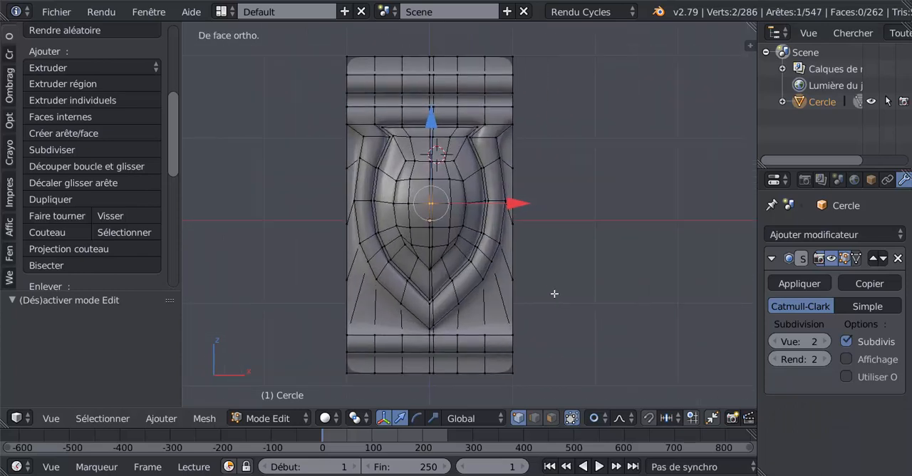
scroll(562, 233, down, 3)
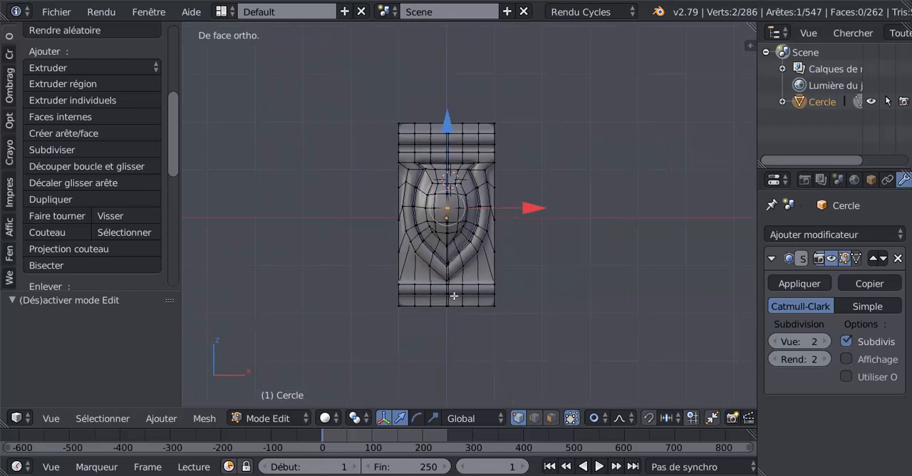
- Return to Object Mode, widen the properties area and add an Array modifier to the panel
key(Tab)
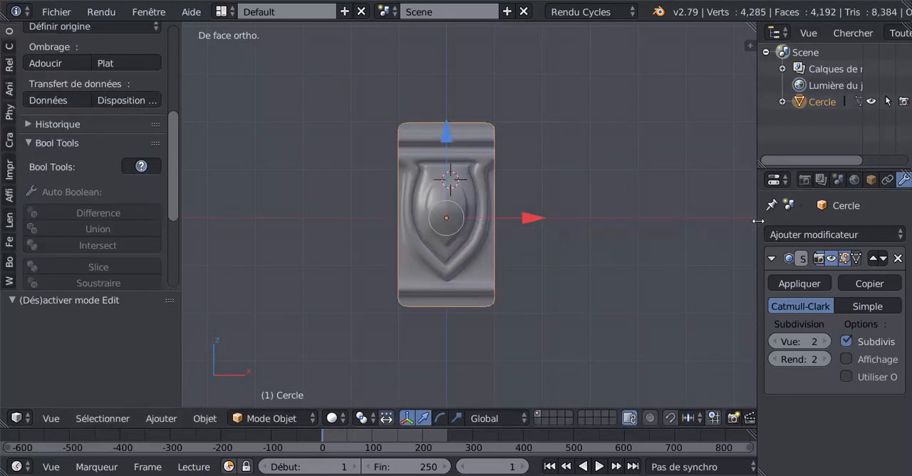
drag(757, 223, 664, 223)
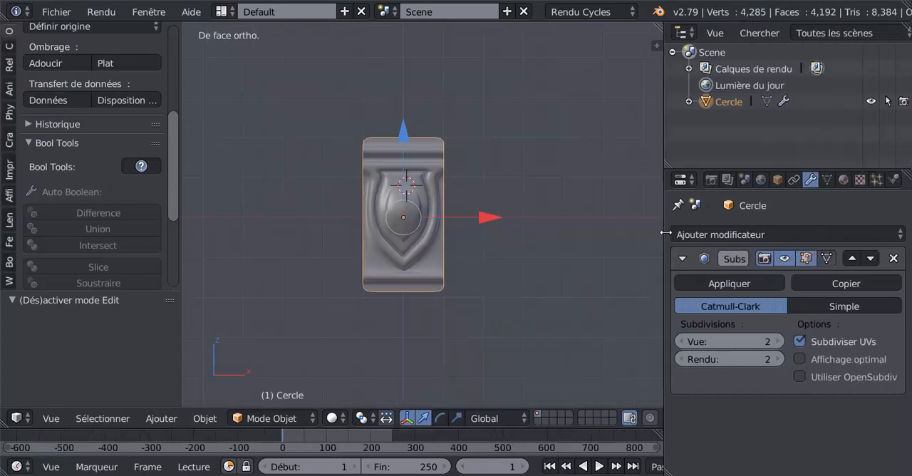
click(774, 235)
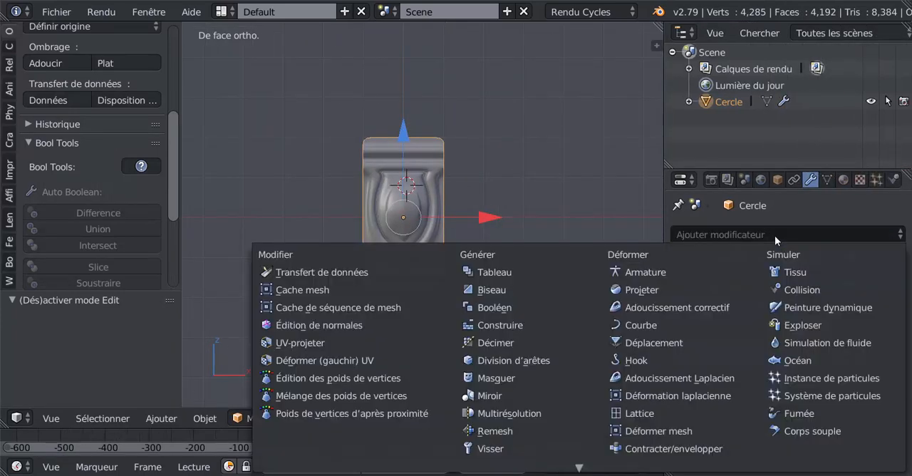
click(498, 271)
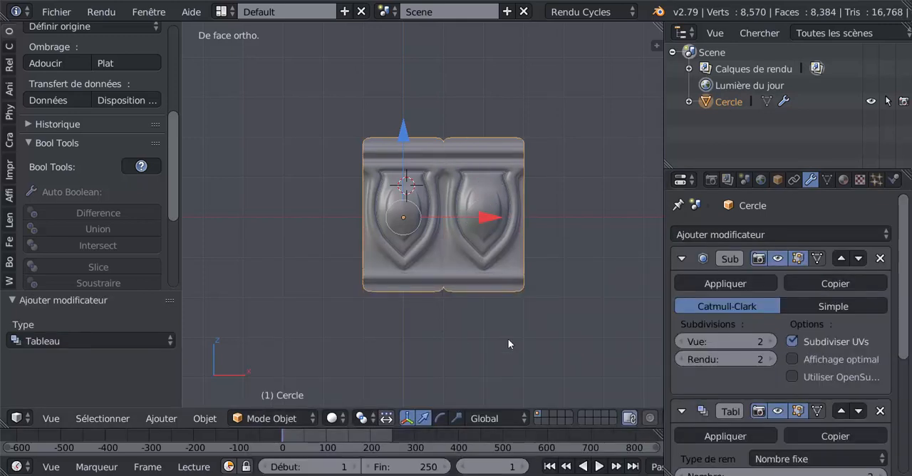
- Widen the modifier settings area and move the Array modifier above the Subdivision Surface modifier in the stack
drag(902, 298, 910, 370)
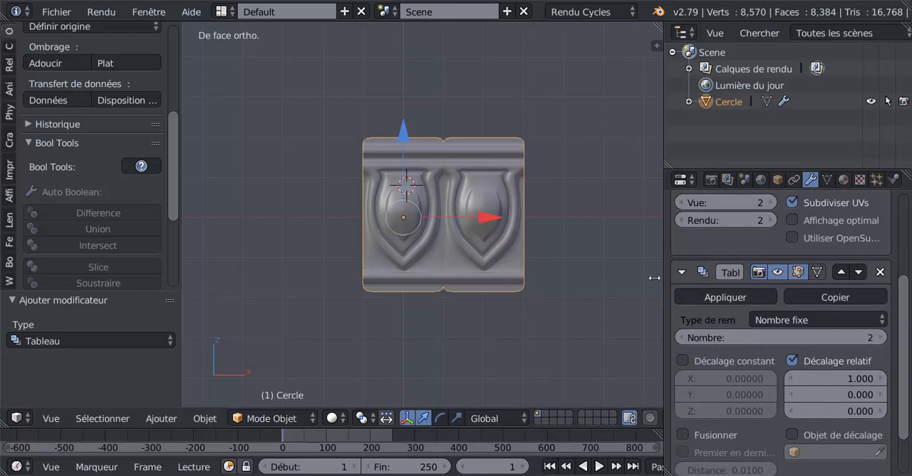
drag(654, 277, 593, 277)
scroll(902, 318, up, 5)
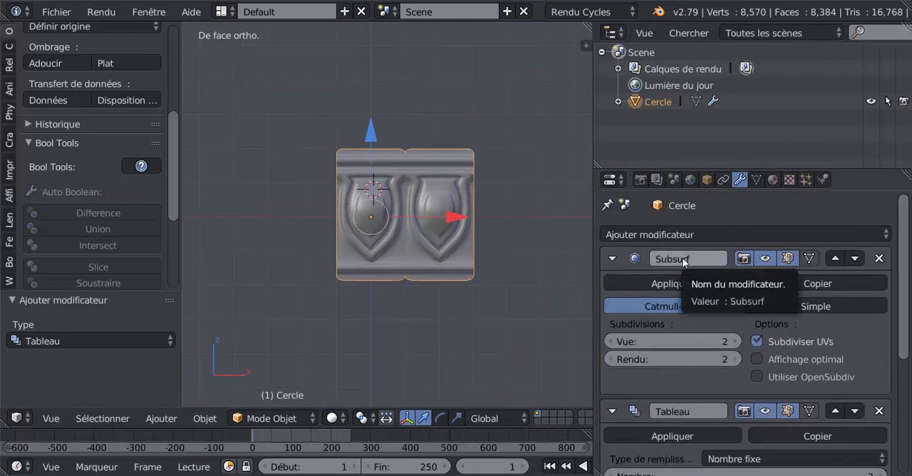
scroll(907, 313, down, 3)
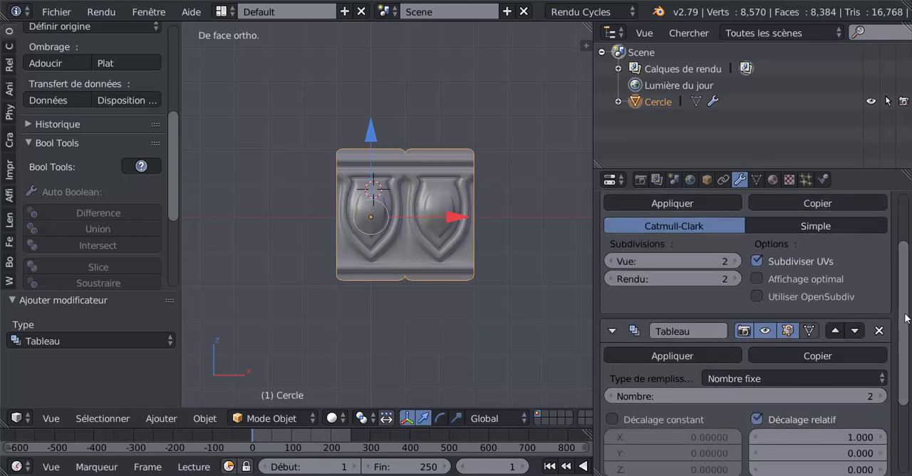
scroll(907, 318, up, 3)
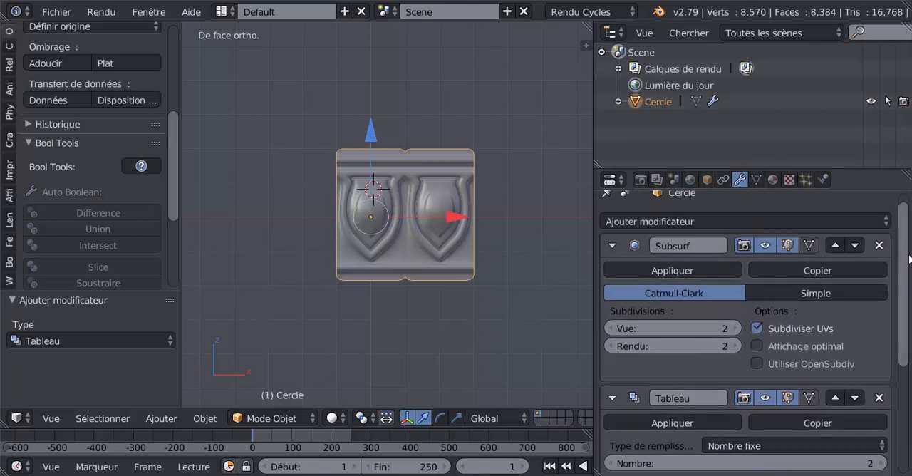
scroll(908, 264, down, 2)
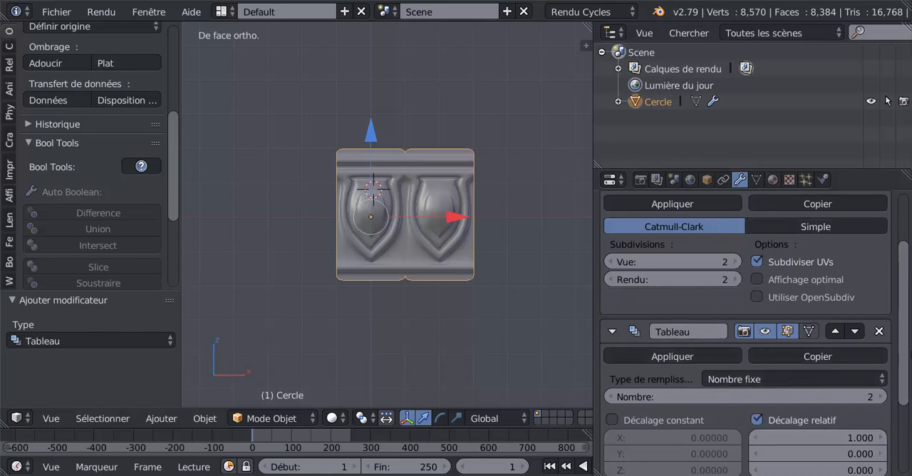
scroll(906, 306, up, 3)
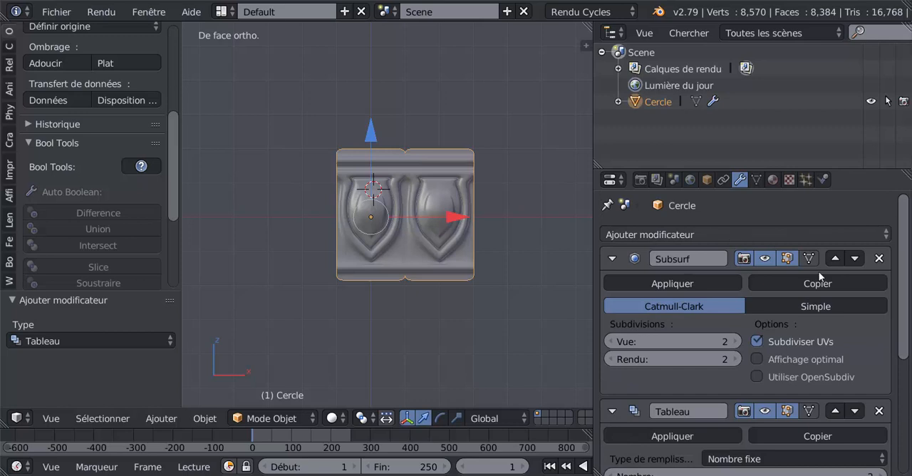
drag(909, 278, 909, 329)
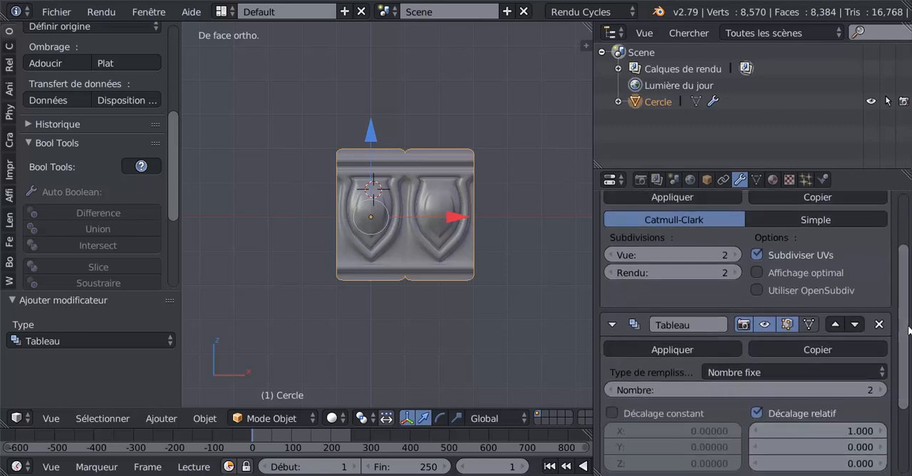
click(834, 325)
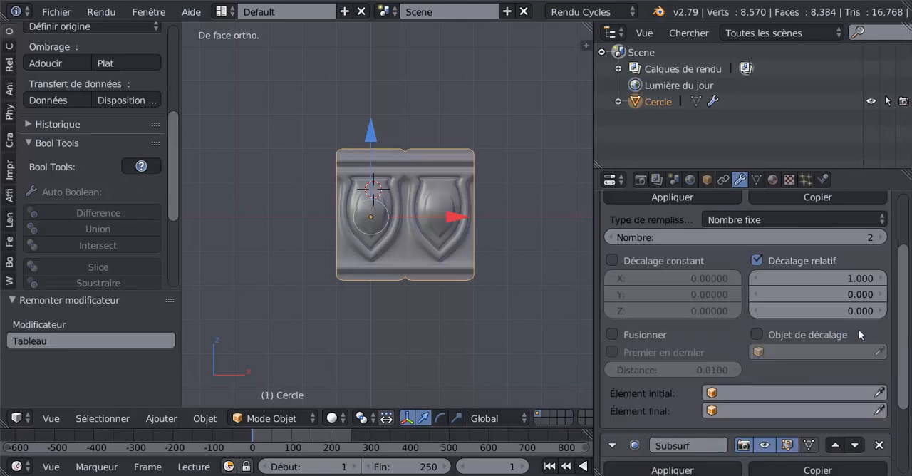
- Enable merging in the Array modifier so that the adjoining edges of the repeated panels are joined
scroll(856, 314, up, 4)
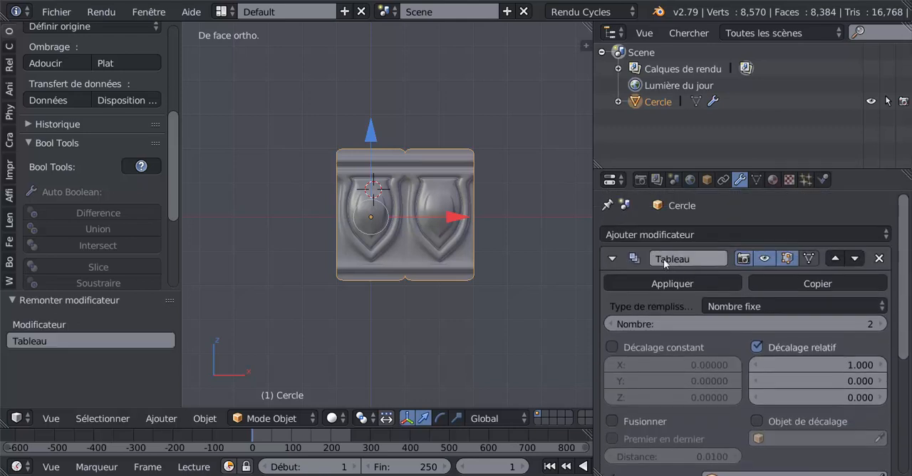
scroll(719, 280, down, 6)
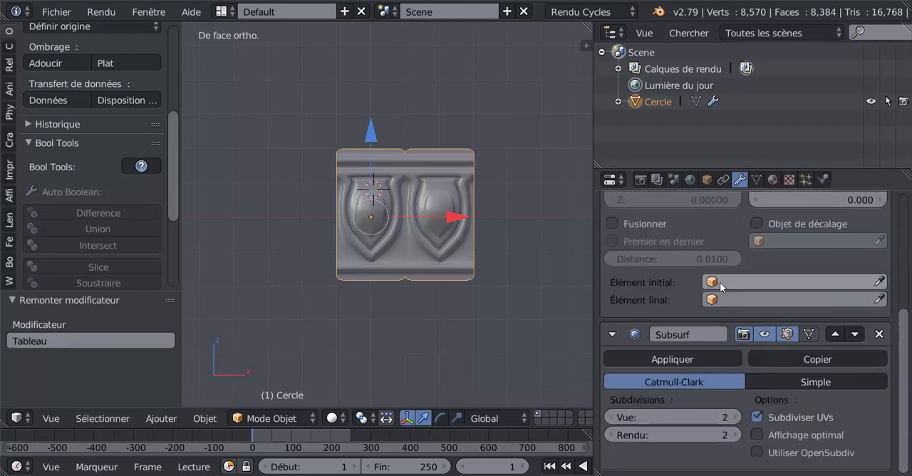
scroll(720, 282, up, 6)
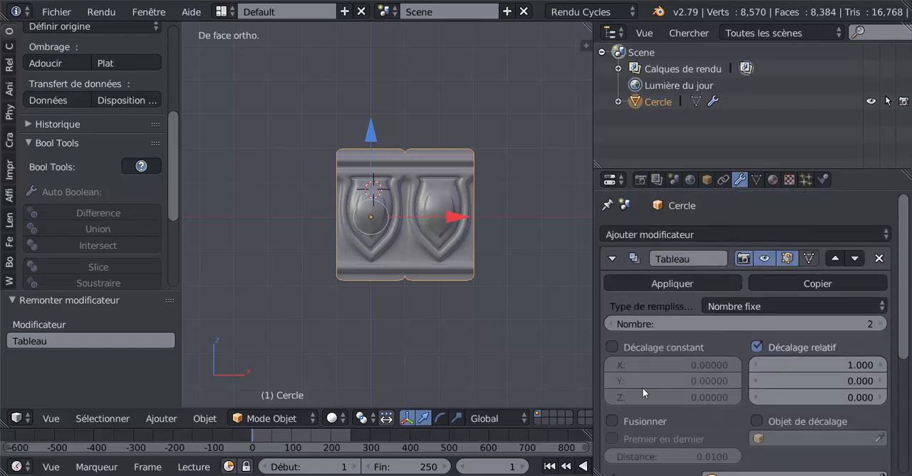
scroll(670, 388, down, 2)
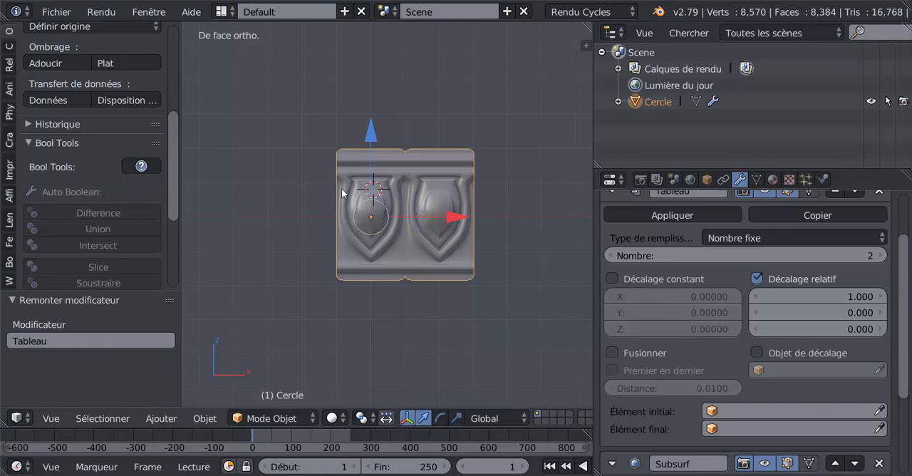
scroll(410, 92, up, 3)
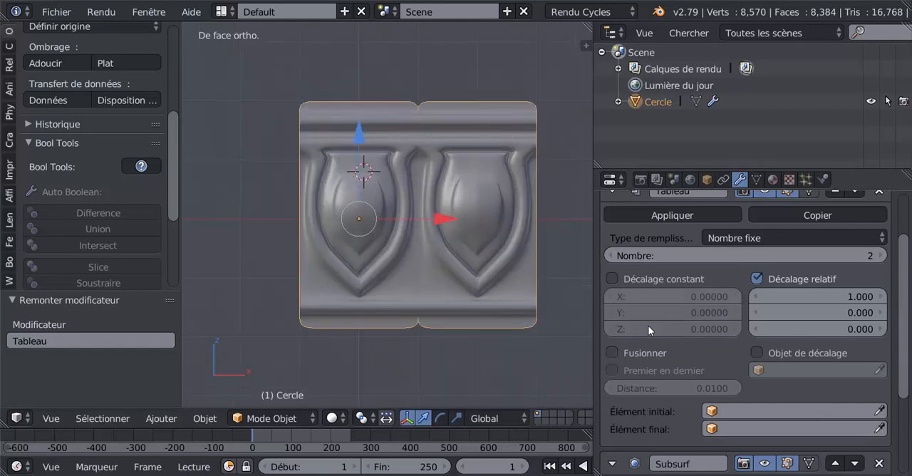
click(612, 353)
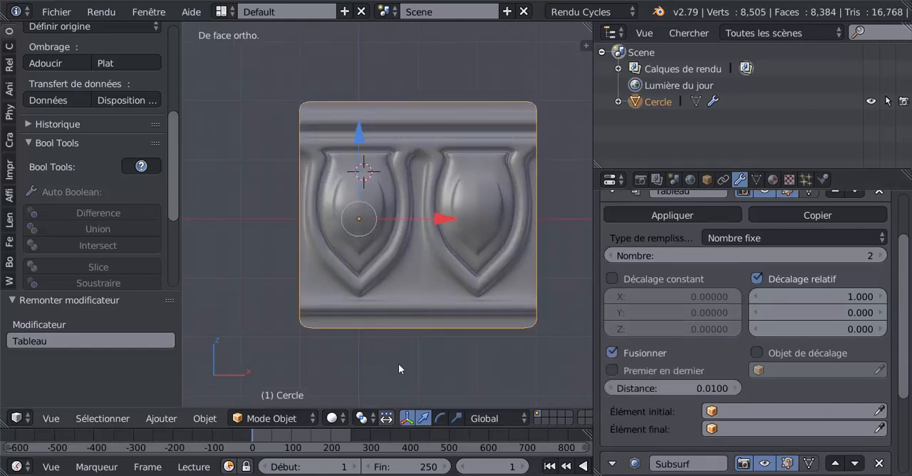
- In Edit Mode, add one centred loop cut through the background faces around the shield's outer moulding
key(Tab)
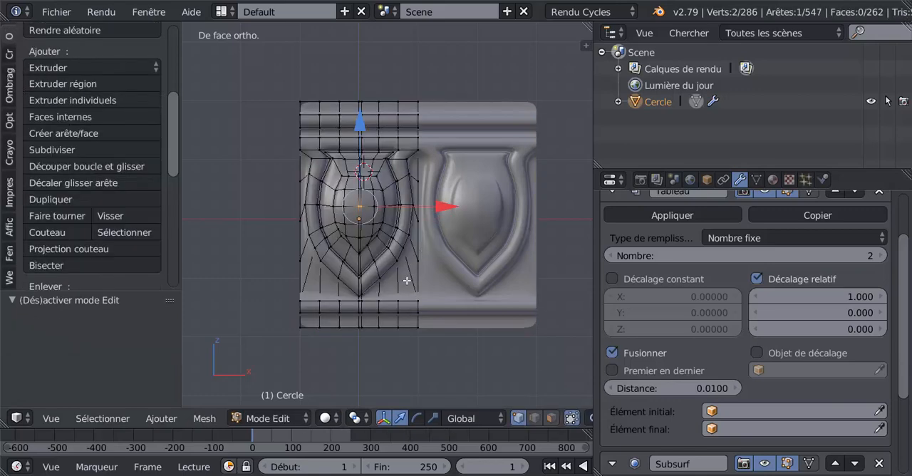
scroll(412, 259, up, 2)
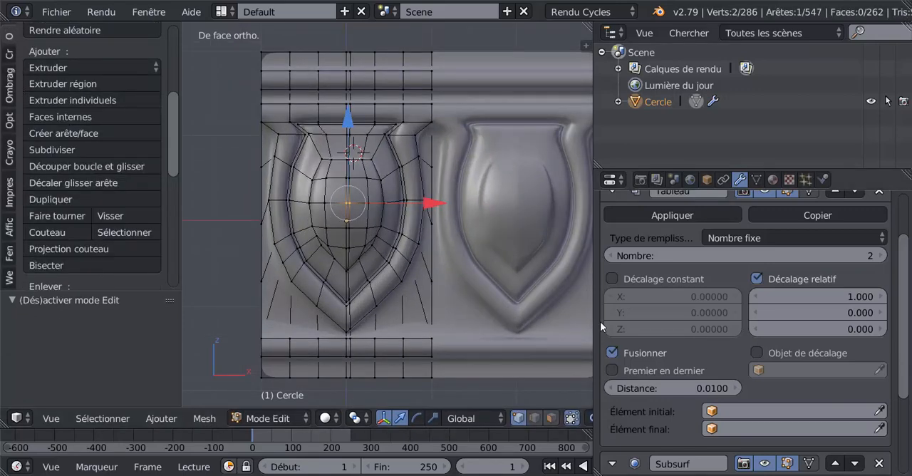
drag(597, 322, 662, 314)
scroll(555, 291, down, 2)
scroll(507, 289, up, 3)
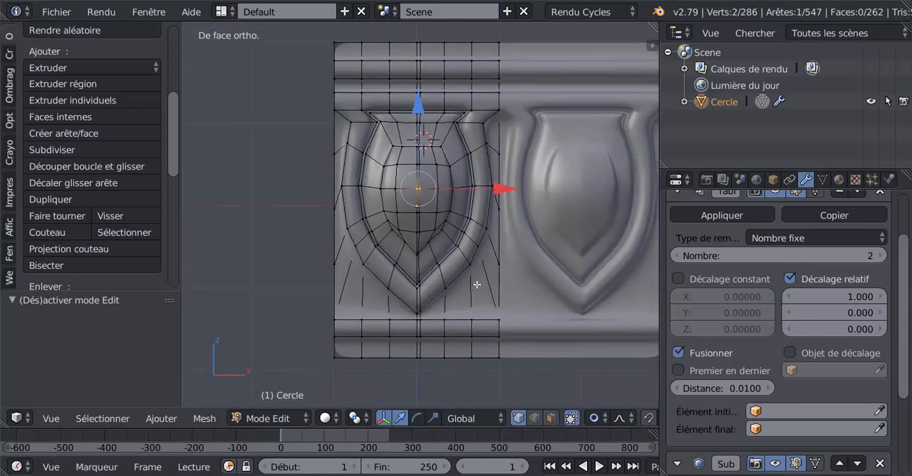
key(ctrl+r)
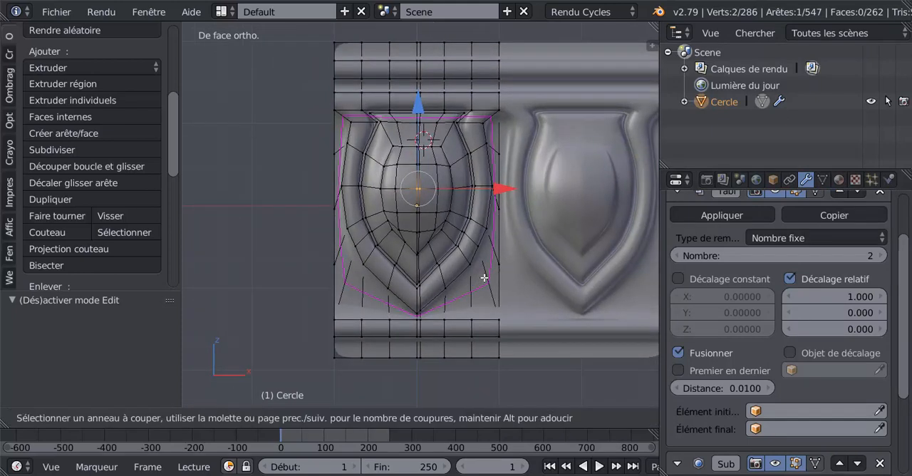
click(484, 278)
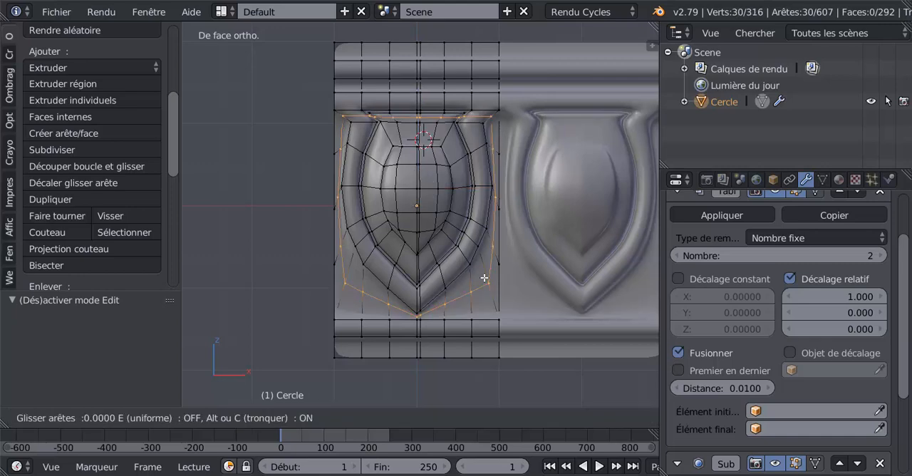
right_click(447, 338)
middle_drag(484, 382, 473, 382)
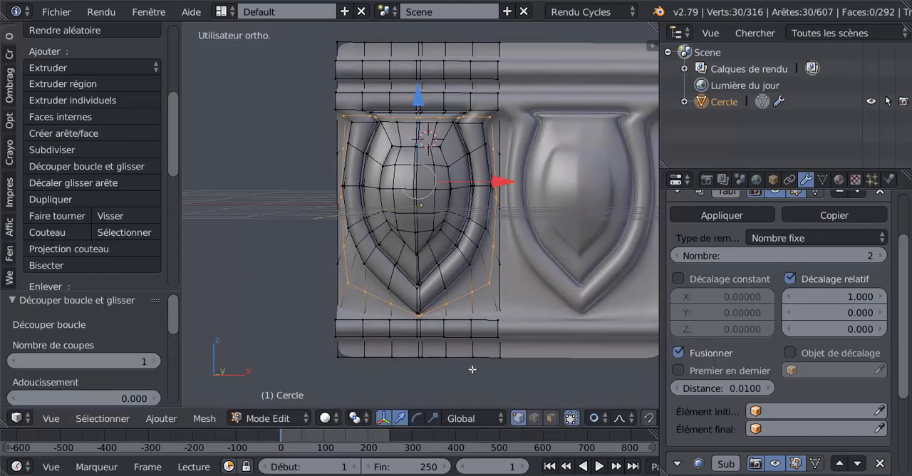
- Select the two narrow background faces at the lower right side edge of the original panel, and switch to vertex selection
scroll(475, 330, up, 2)
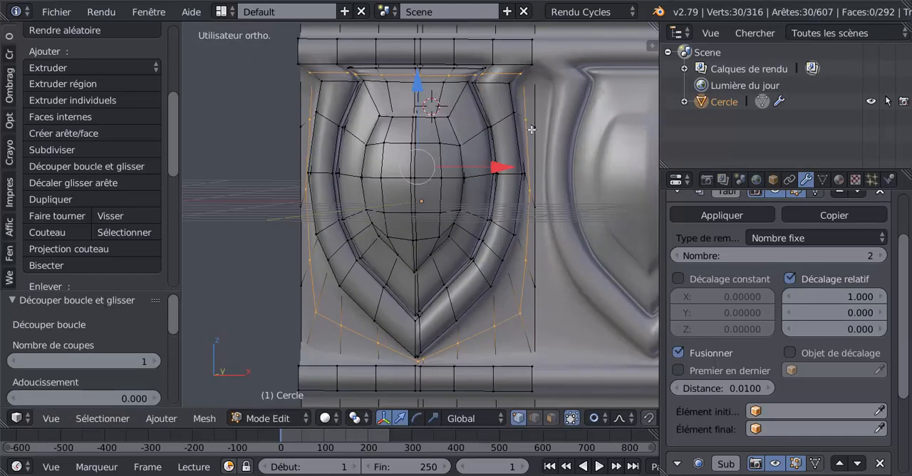
click(534, 419)
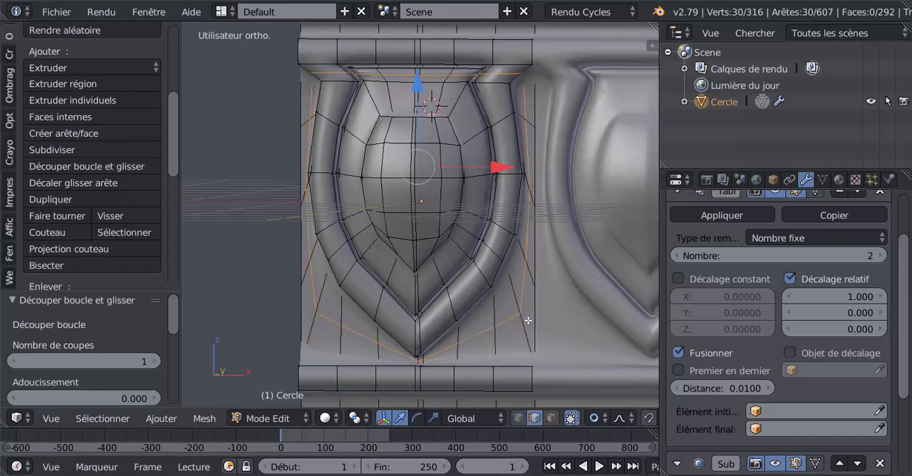
right_click(528, 318)
click(552, 418)
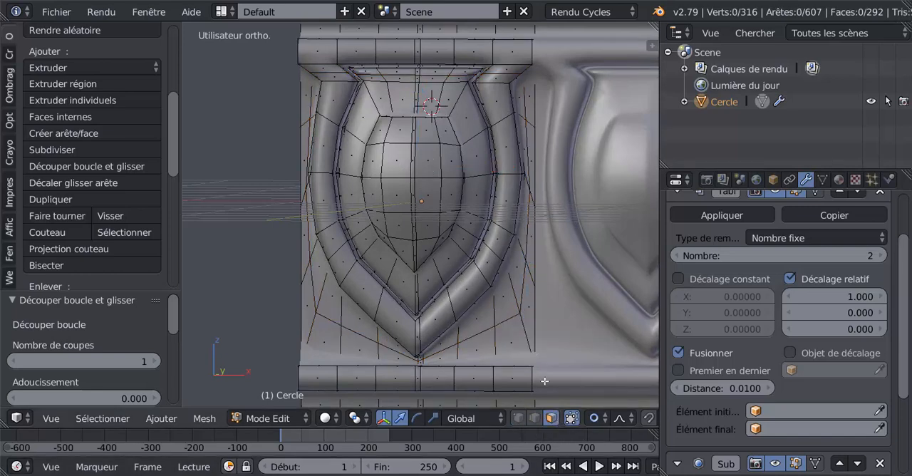
right_click(533, 302)
shift+right_click(534, 252)
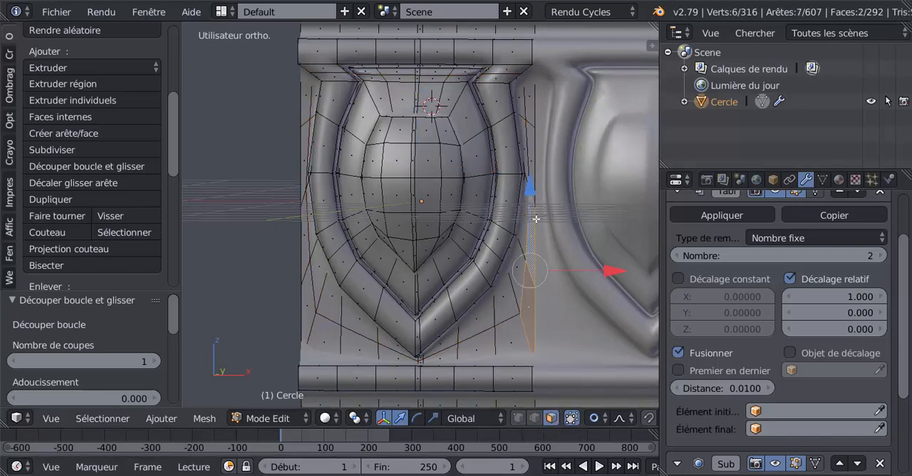
scroll(524, 289, down, 3)
scroll(512, 324, up, 2)
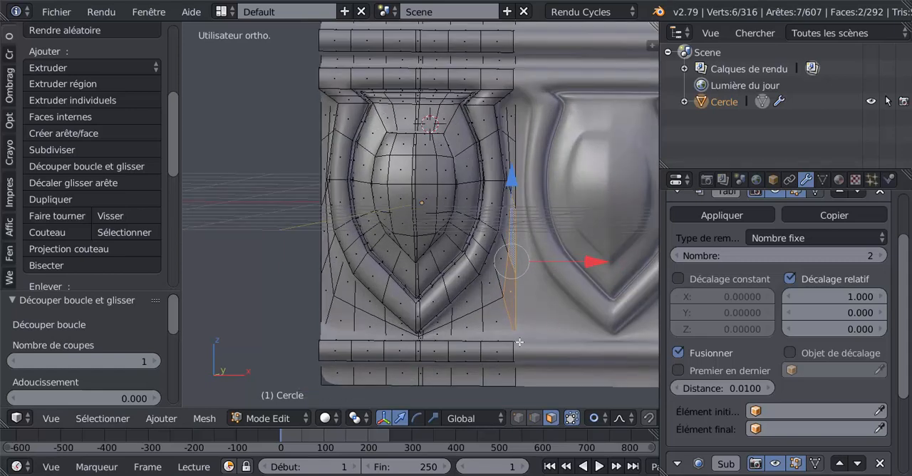
click(518, 418)
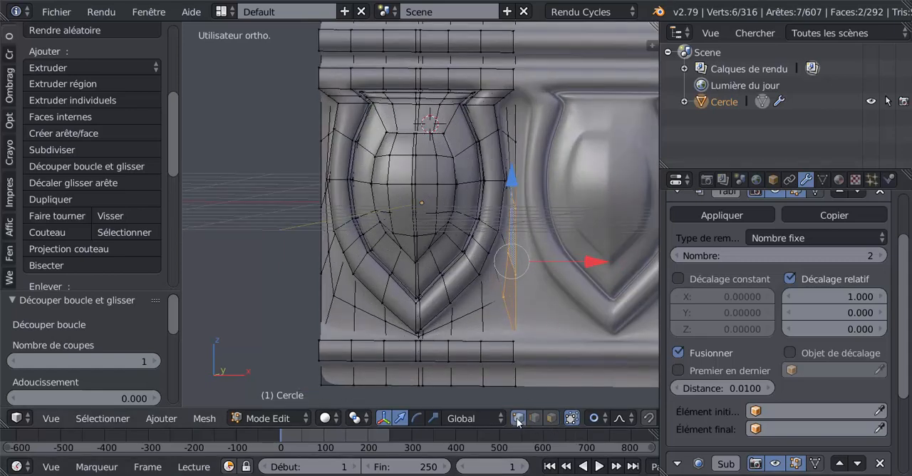
- In front view, slide the lower background vertices beside the shield upward along their edges, by factor 0.495 on the right and 0.286 on the left
right_click(499, 298)
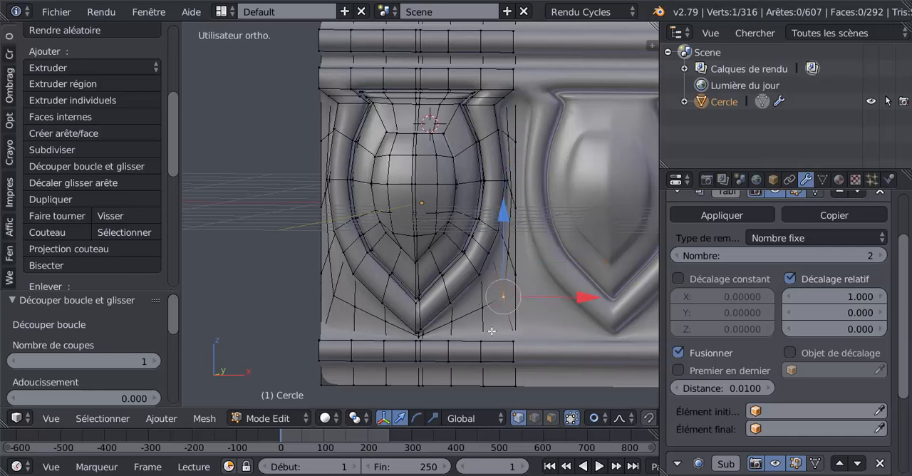
key(KP_1)
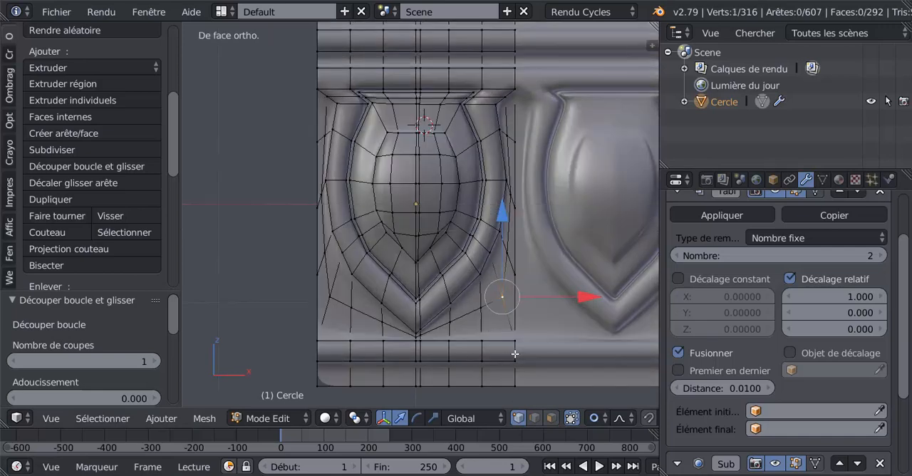
key(shift+v)
click(511, 331)
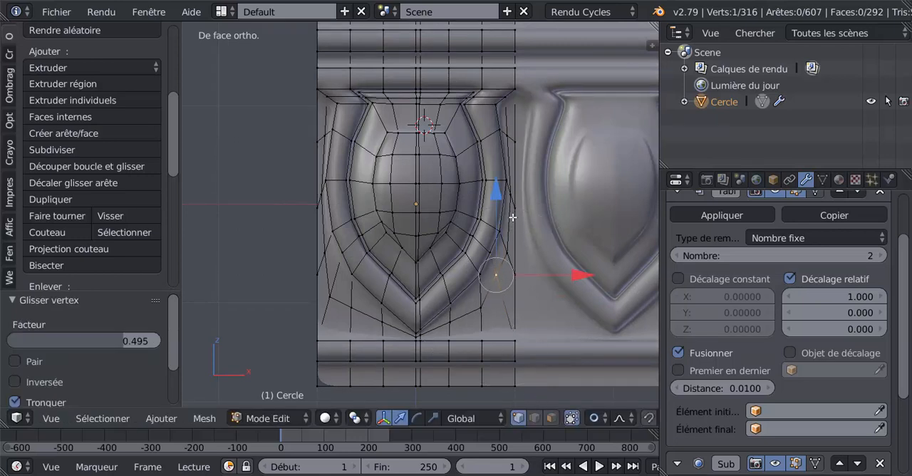
right_click(332, 295)
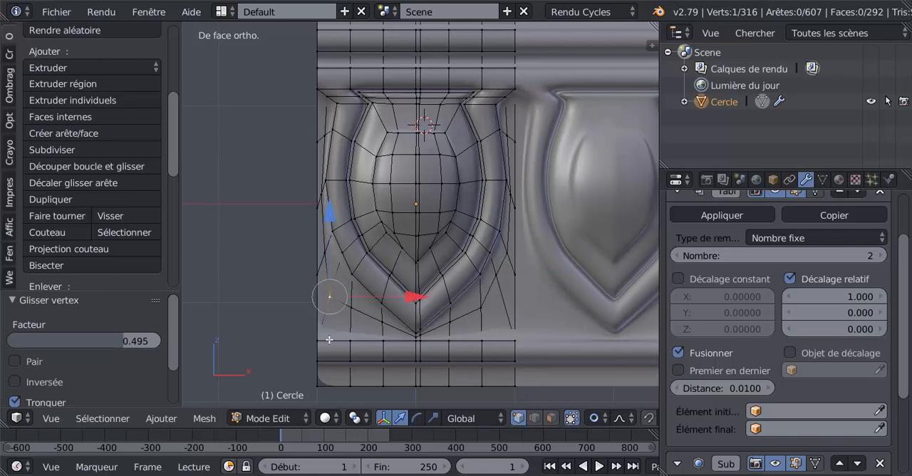
key(shift+v)
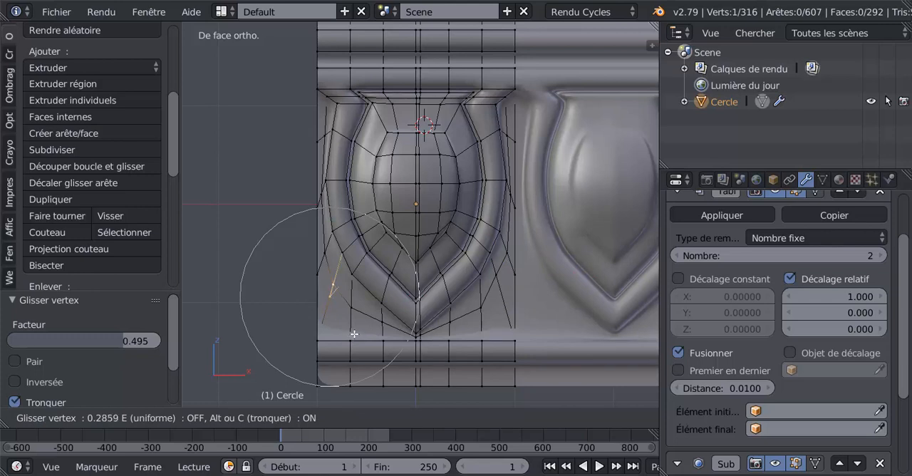
click(354, 333)
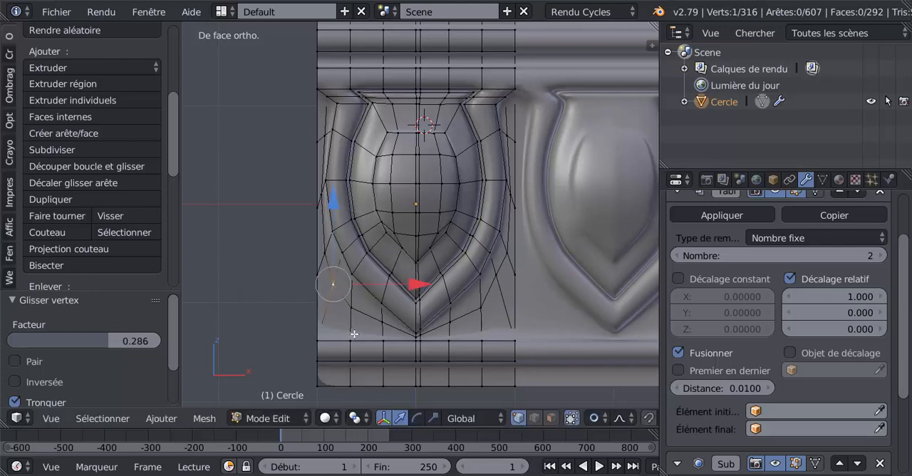
- In face selection mode, select the two narrow background faces at each lower side edge of the original panel
click(549, 419)
right_click(325, 288)
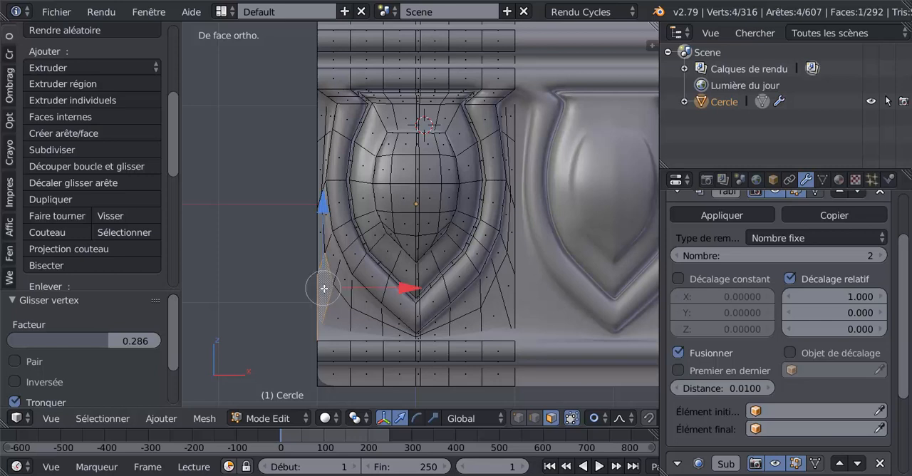
shift+right_click(323, 237)
shift+right_click(517, 287)
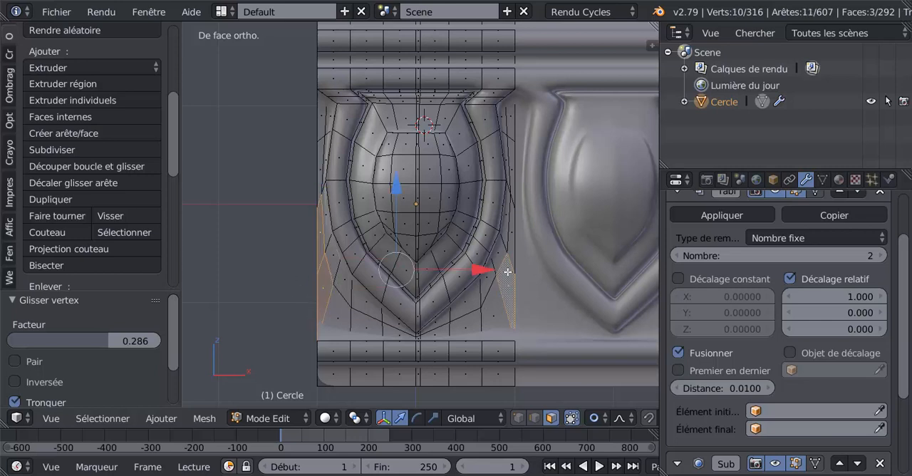
shift+right_click(511, 232)
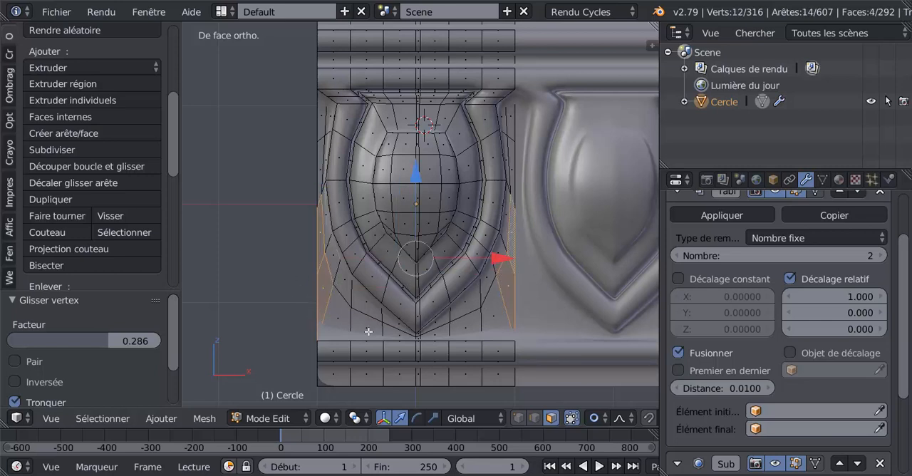
scroll(382, 332, down, 1)
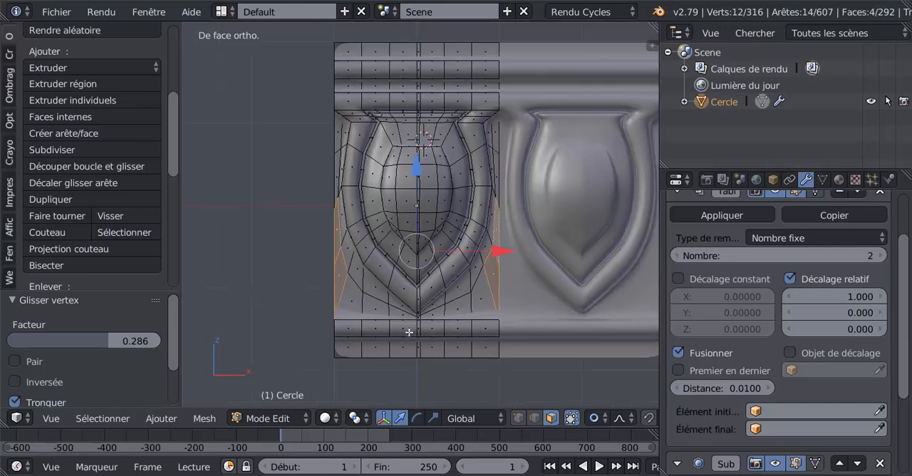
middle_drag(428, 336, 412, 281)
key(e)
right_click(407, 323)
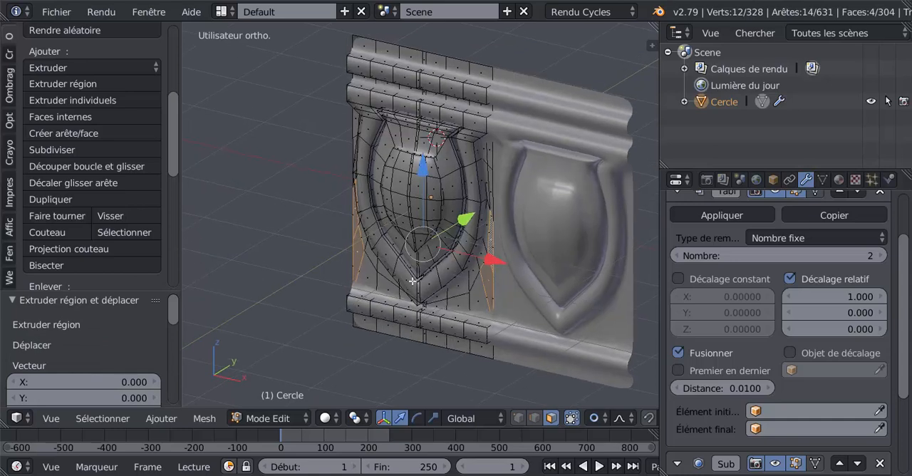
drag(464, 220, 458, 229)
key(ctrl+z)
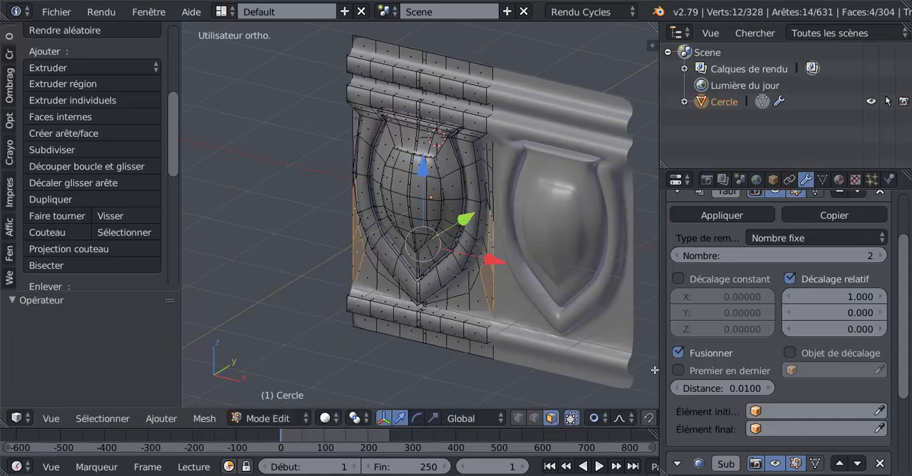
- Widen the 3D view and disable proportional editing
drag(661, 367, 689, 367)
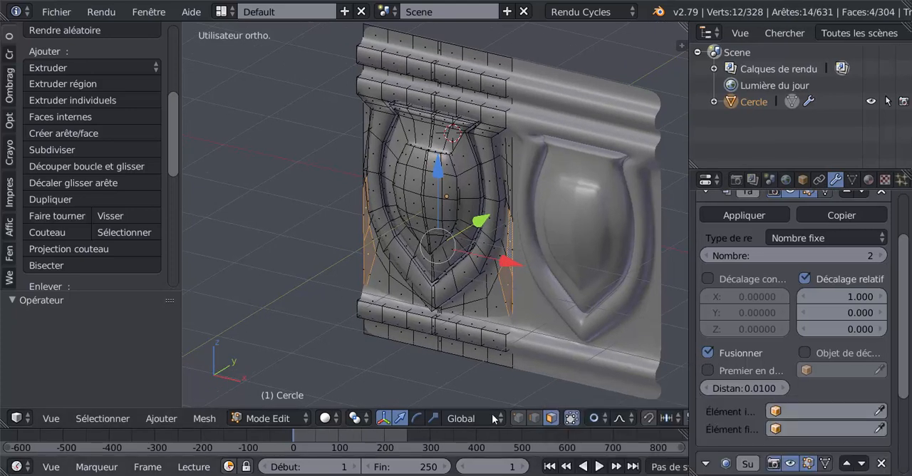
click(595, 419)
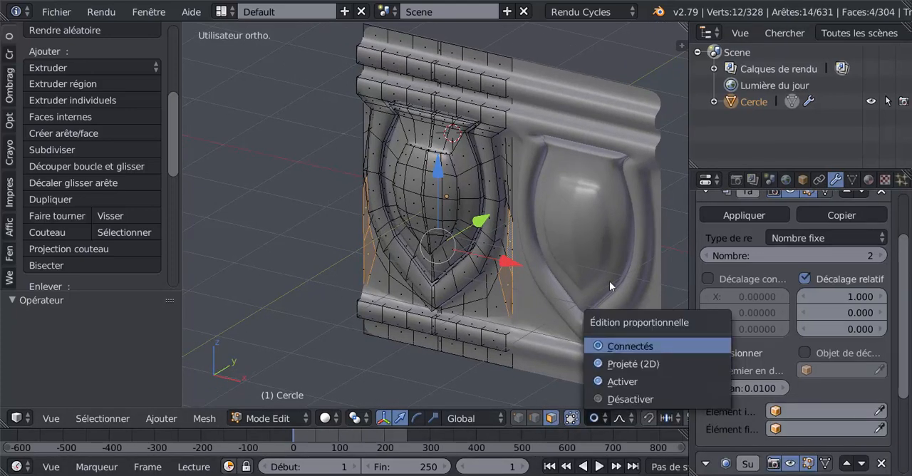
click(605, 400)
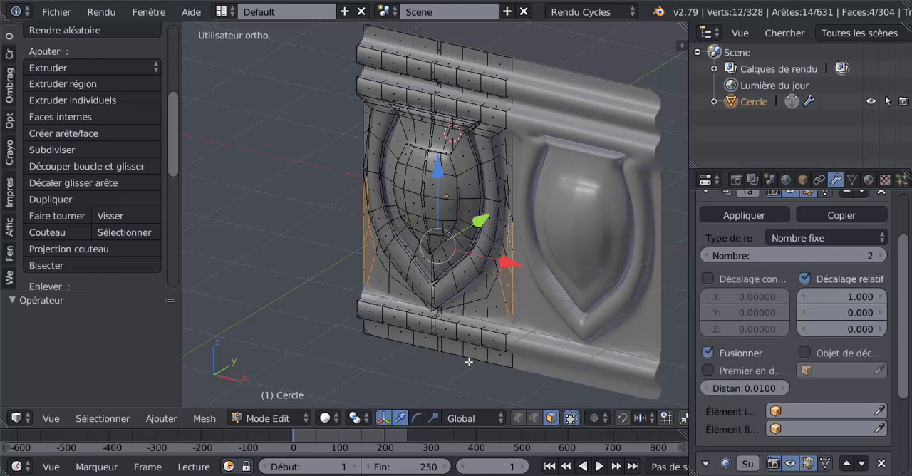
- Extrude the four selected side faces and pull them forward along the Y axis to form raised darts, then check the shape in Object Mode
key(e)
right_click(431, 325)
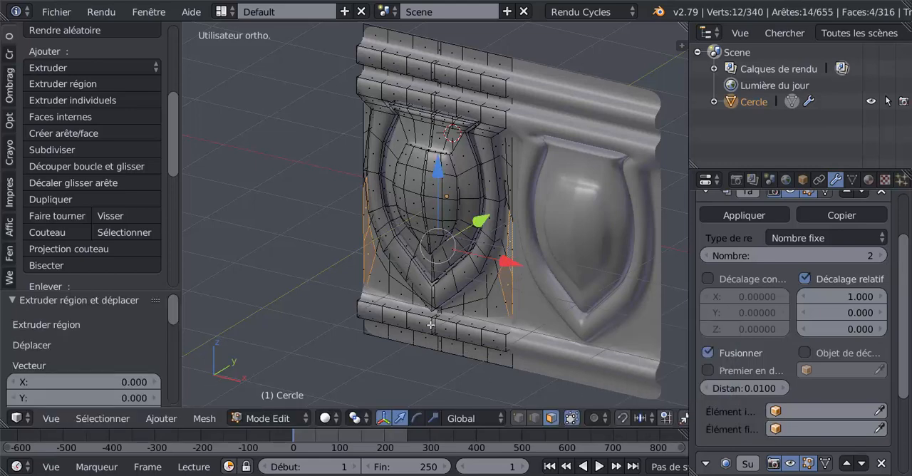
drag(478, 224, 475, 230)
key(Tab)
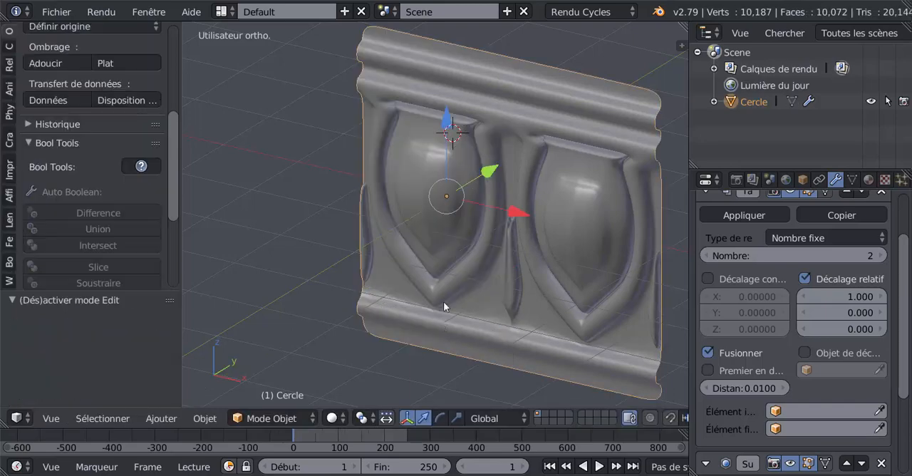
middle_drag(443, 303, 478, 306)
scroll(515, 258, up, 2)
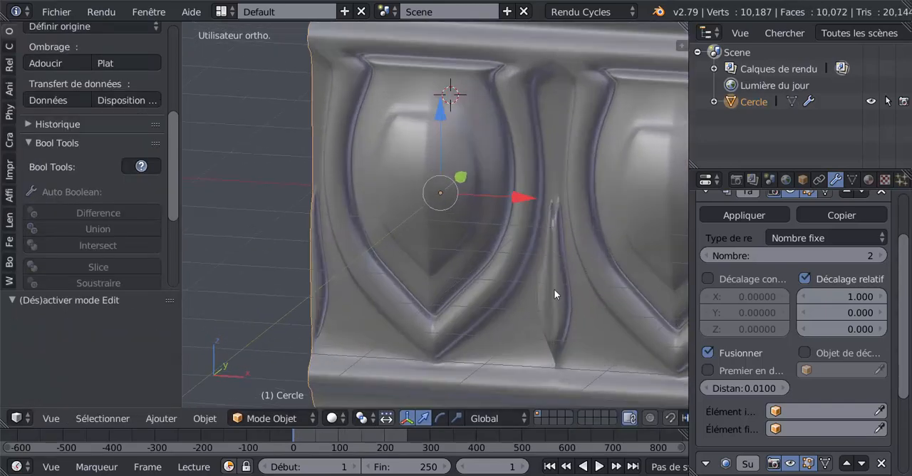
- In Edit Mode, delete the two extruded side-wall faces on the left border of the original panel
key(Tab)
middle_drag(376, 311, 482, 303)
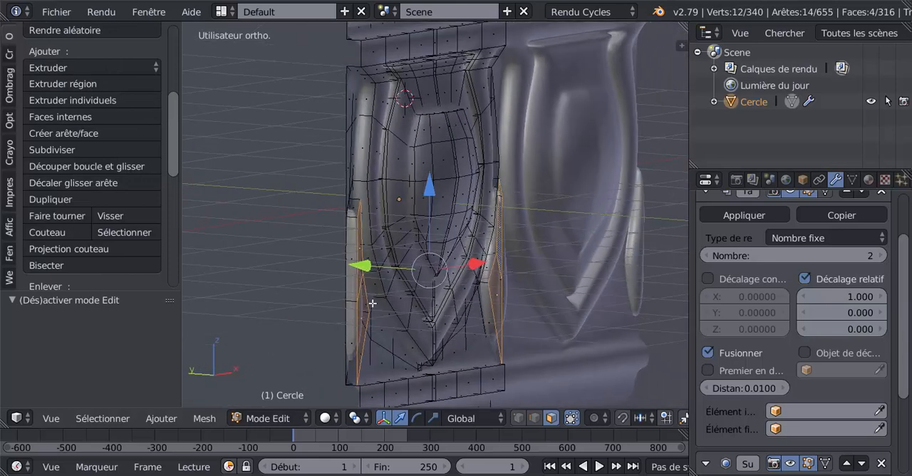
right_click(350, 256)
shift+right_click(352, 321)
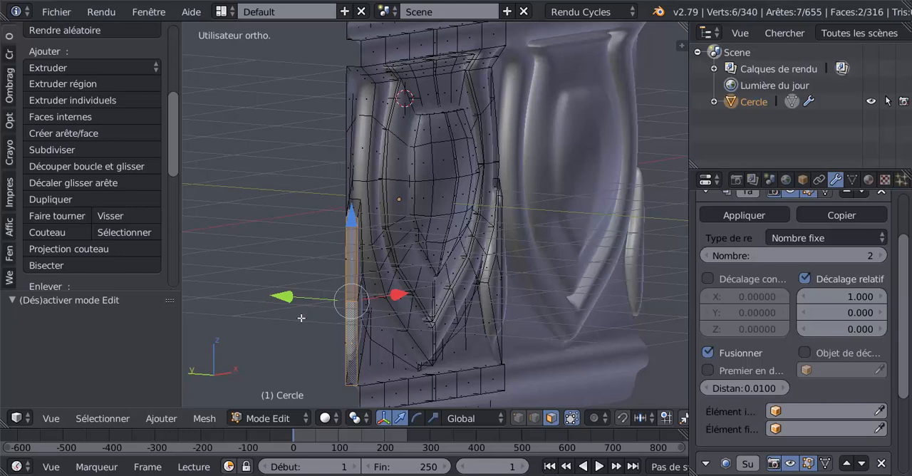
key(x)
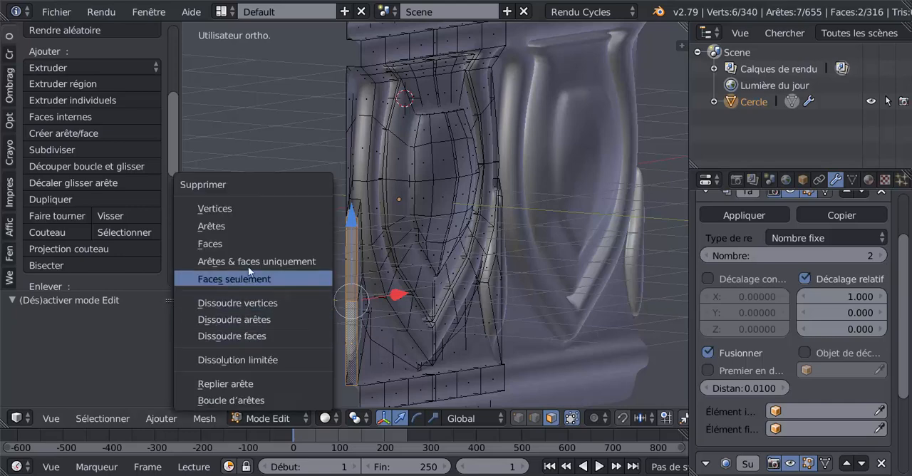
click(241, 244)
- Delete the two extruded side-wall faces on the right border of the panel and check the joined dart in Object Mode
scroll(364, 327, up, 2)
middle_drag(365, 327, 546, 317)
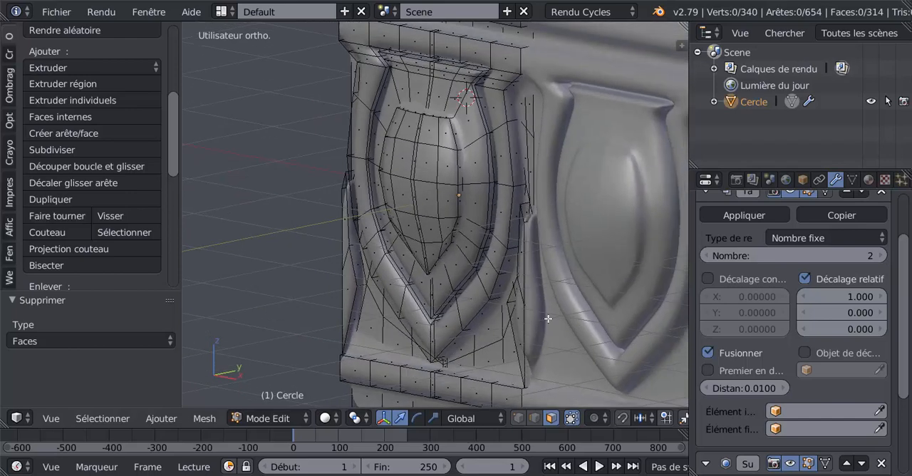
right_click(530, 240)
shift+right_click(530, 350)
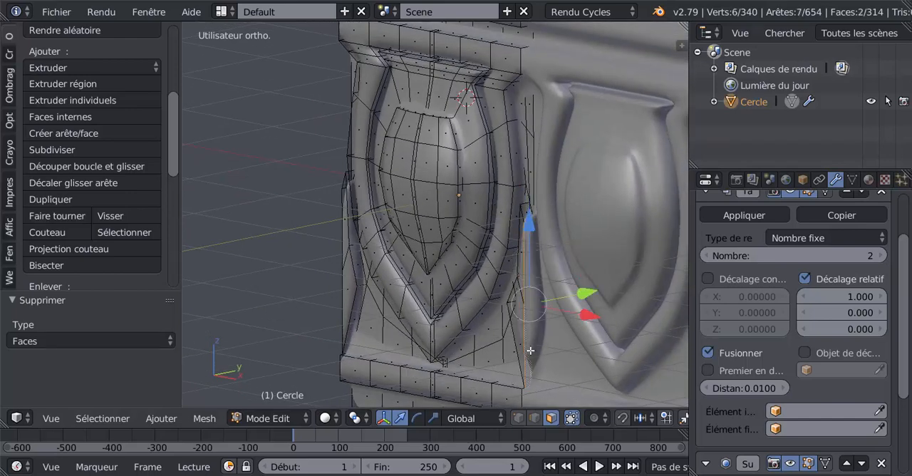
shift+middle_drag(536, 360, 521, 332)
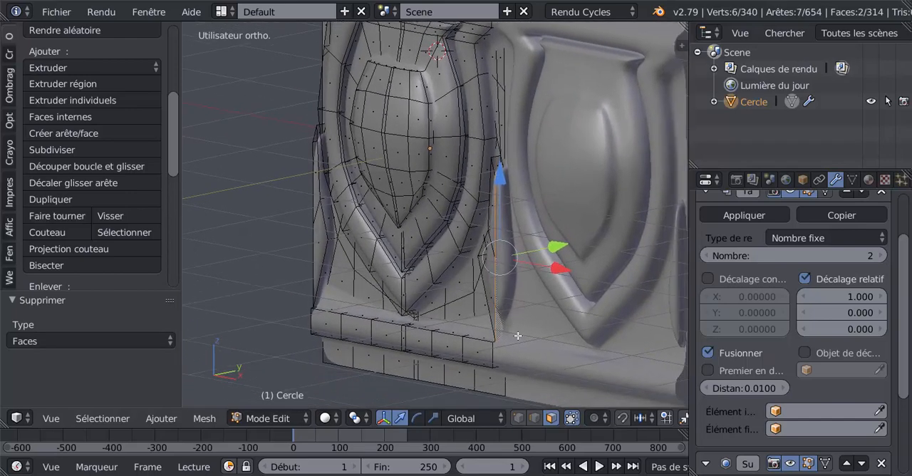
key(x)
click(454, 301)
middle_drag(454, 307, 545, 288)
key(Tab)
scroll(511, 215, up, 3)
key(Tab)
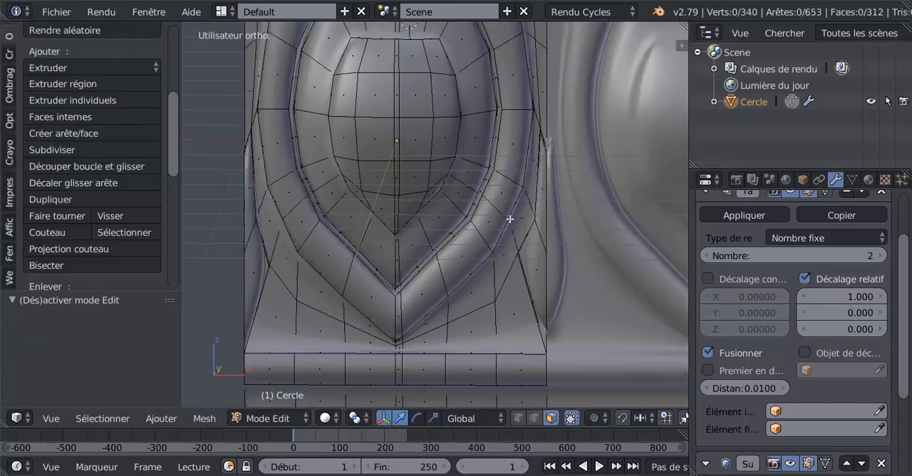
- In vertex mode, circle-select the overlapping vertices at the darts' upper tips on both side borders, using wireframe display to reach hidden ones
scroll(524, 207, up, 4)
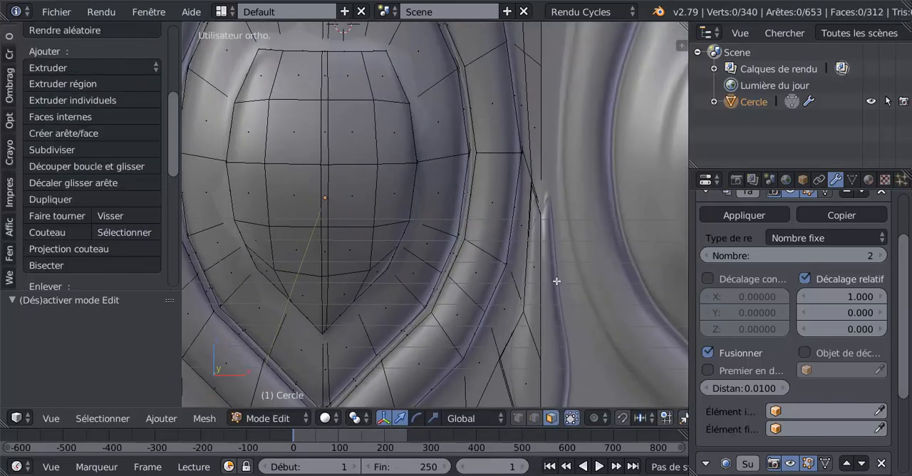
click(519, 418)
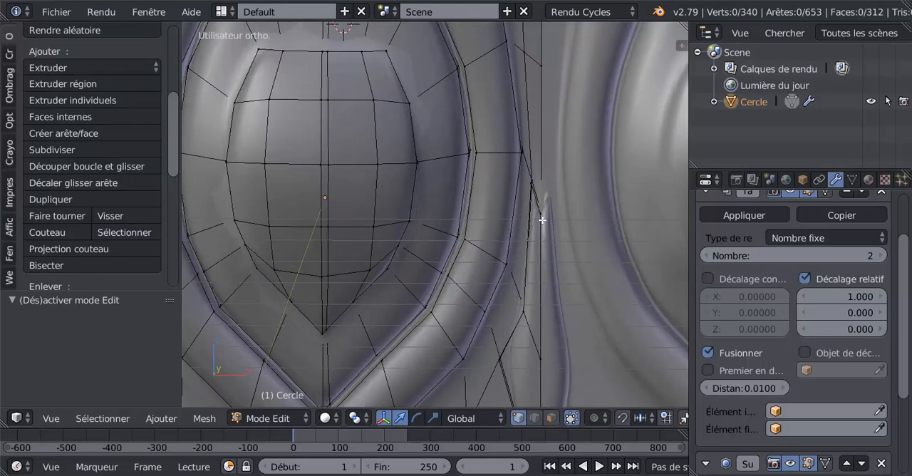
key(KP_1)
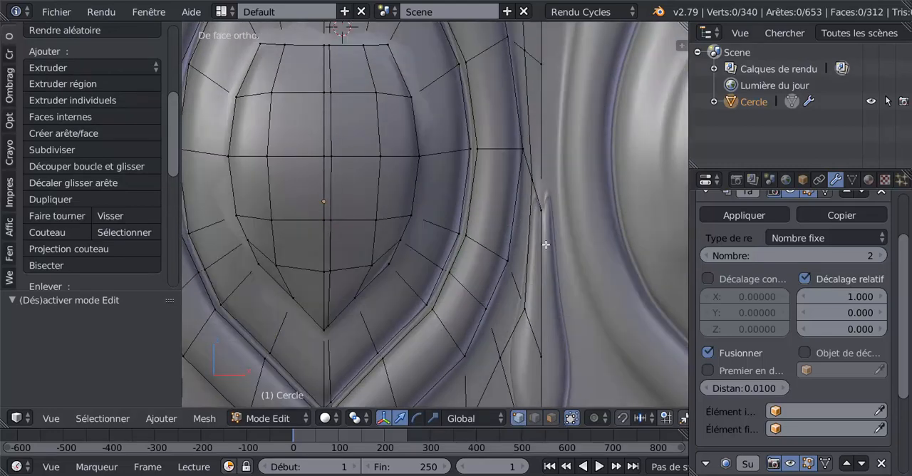
scroll(545, 244, down, 2)
scroll(432, 261, down, 1)
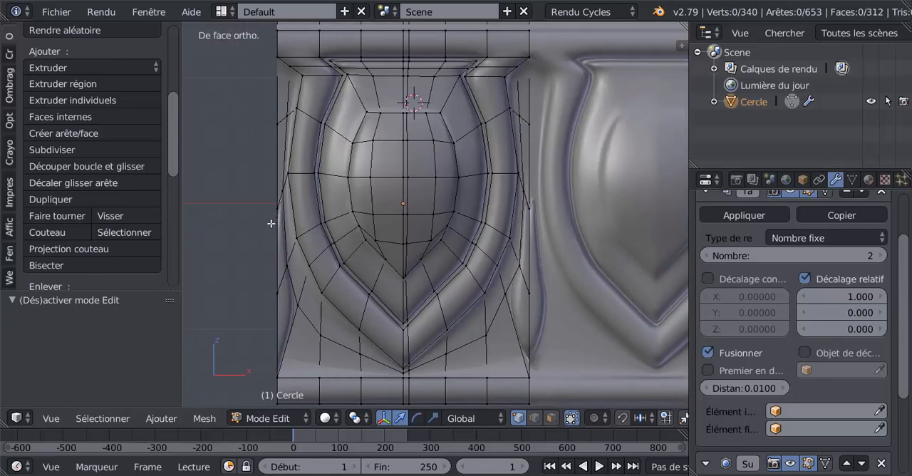
key(z)
key(c)
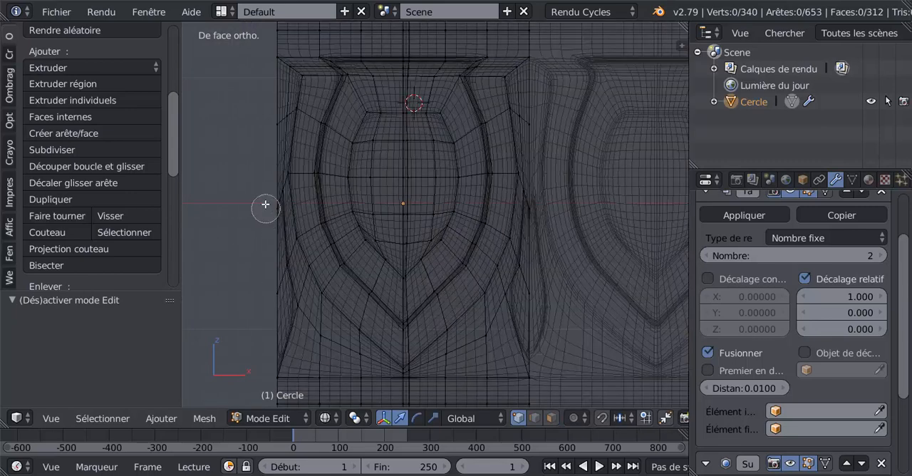
click(277, 209)
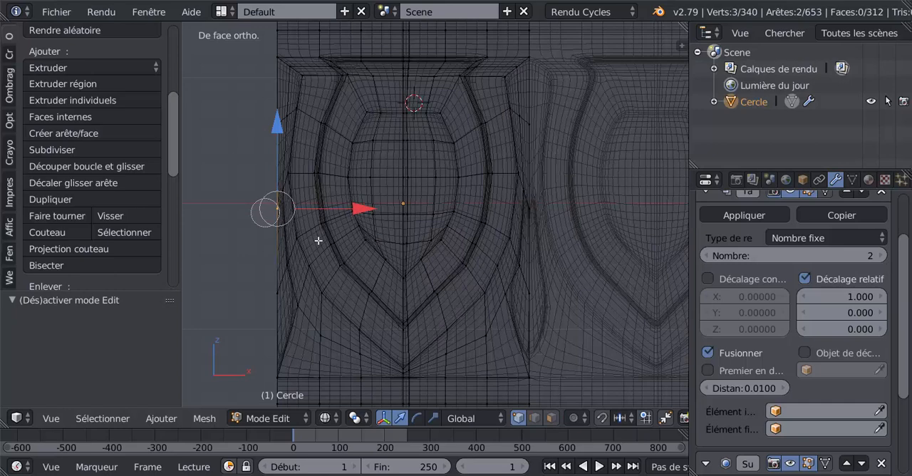
click(539, 208)
right_click(534, 208)
key(z)
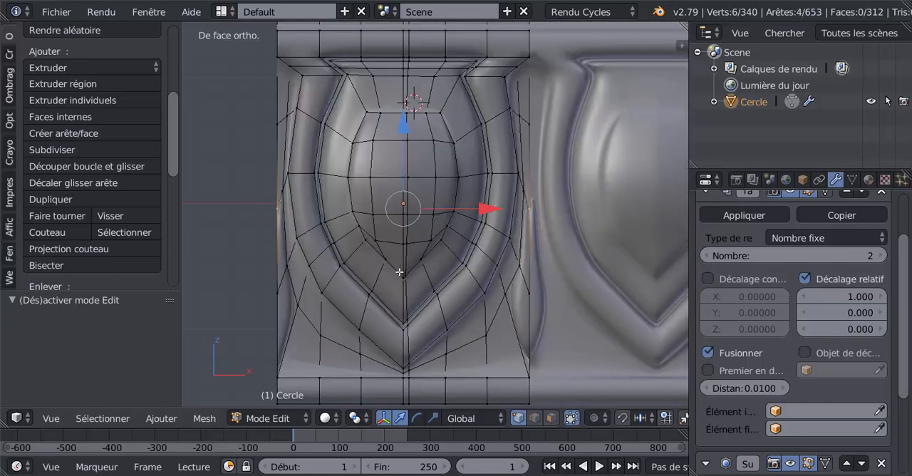
- Raise the selected dart-tip vertices by 0.136 along the Z axis and check the smoothed dart in Object Mode
click(408, 137)
drag(404, 129, 404, 115)
scroll(488, 191, up, 2)
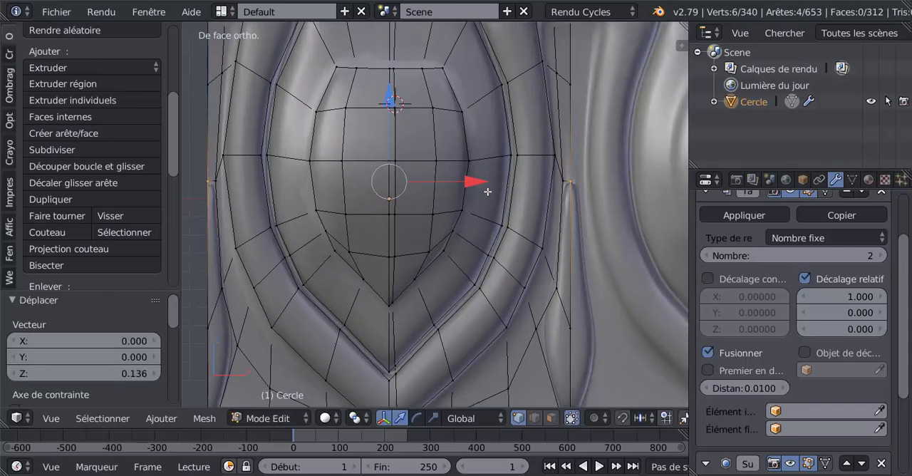
key(Tab)
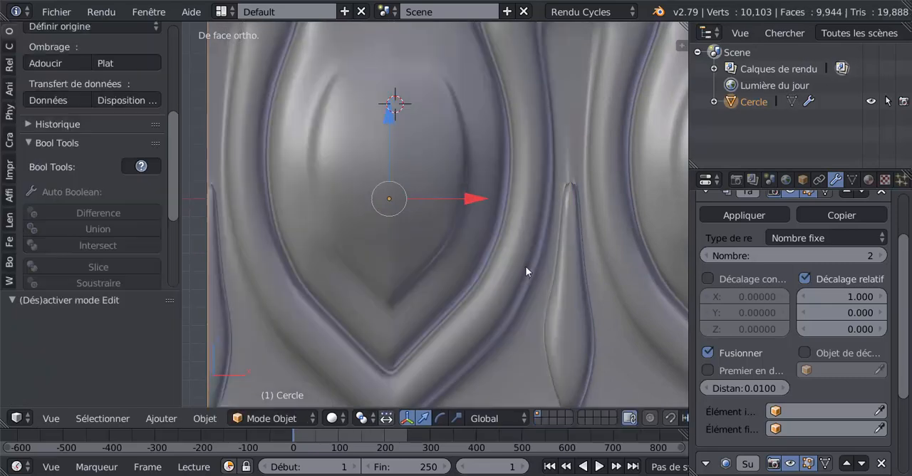
scroll(527, 270, down, 2)
scroll(529, 258, up, 1)
key(Tab)
middle_drag(532, 253, 502, 275)
scroll(518, 261, up, 2)
shift+middle_drag(546, 245, 468, 247)
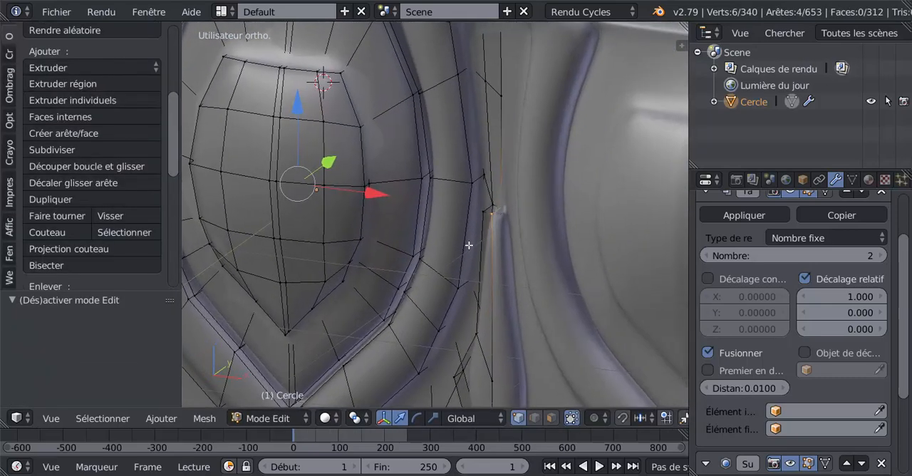
right_click(484, 177)
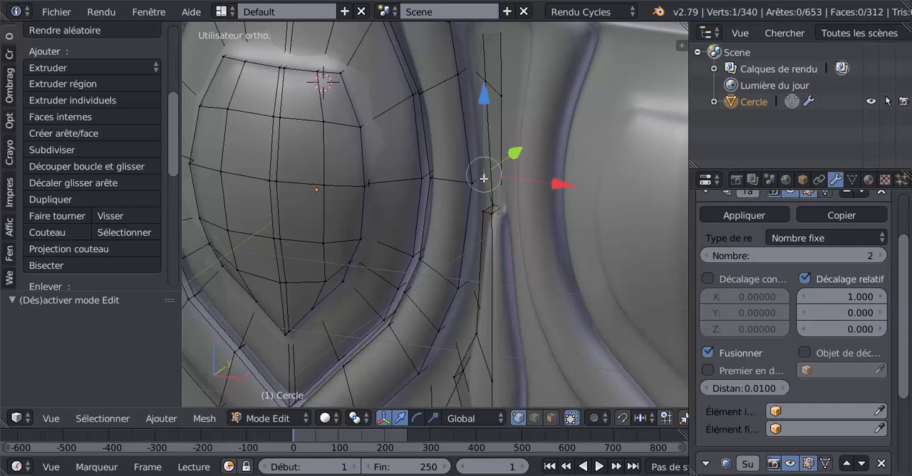
key(g)
key(g)
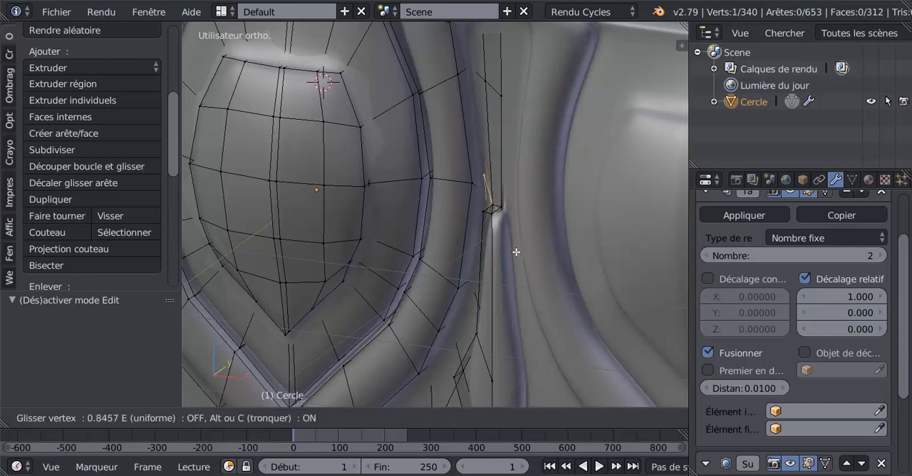
click(525, 205)
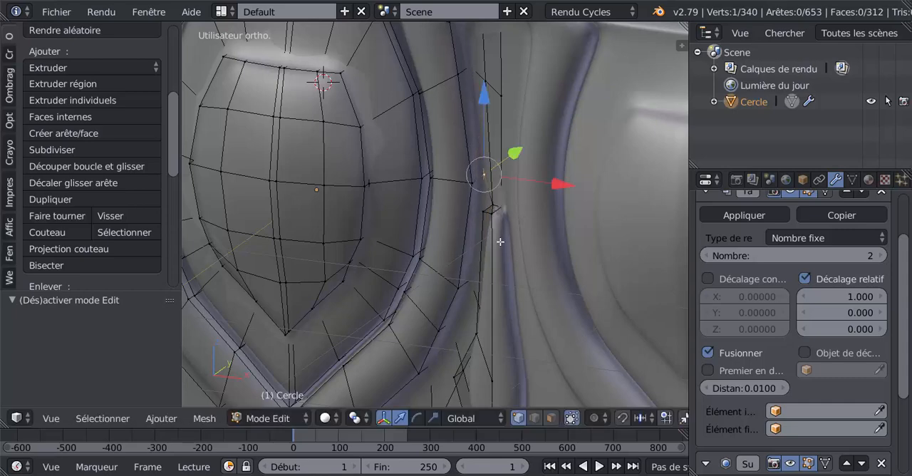
- Select the whole mesh in Edit Mode, remove its doubled vertices and check the joined dart in Object Mode
scroll(449, 269, down, 4)
middle_drag(397, 279, 454, 265)
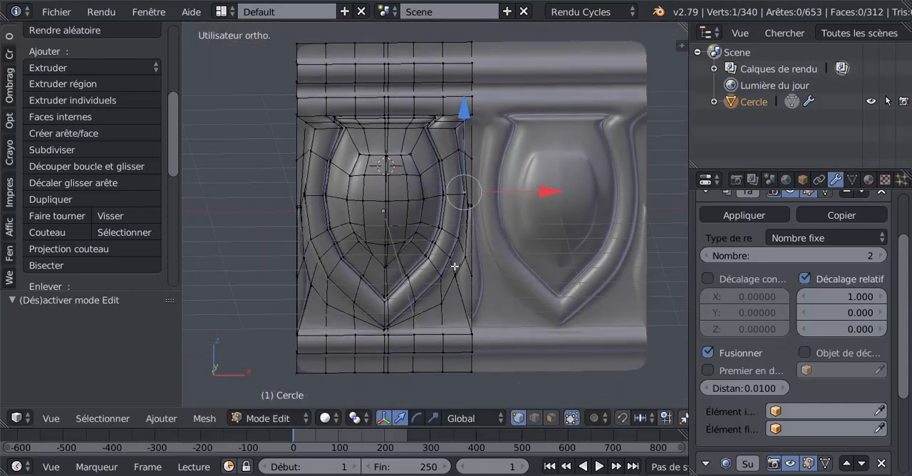
scroll(457, 262, up, 1)
key(Tab)
scroll(449, 275, down, 2)
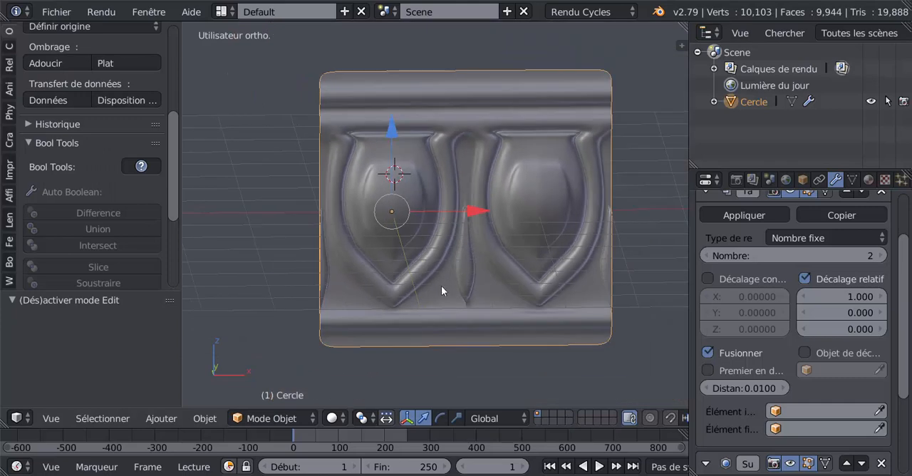
key(Tab)
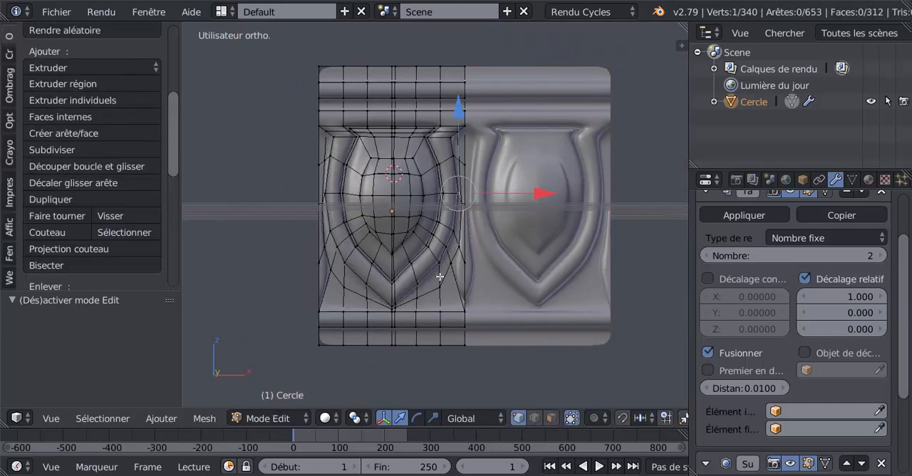
key(a)
key(a)
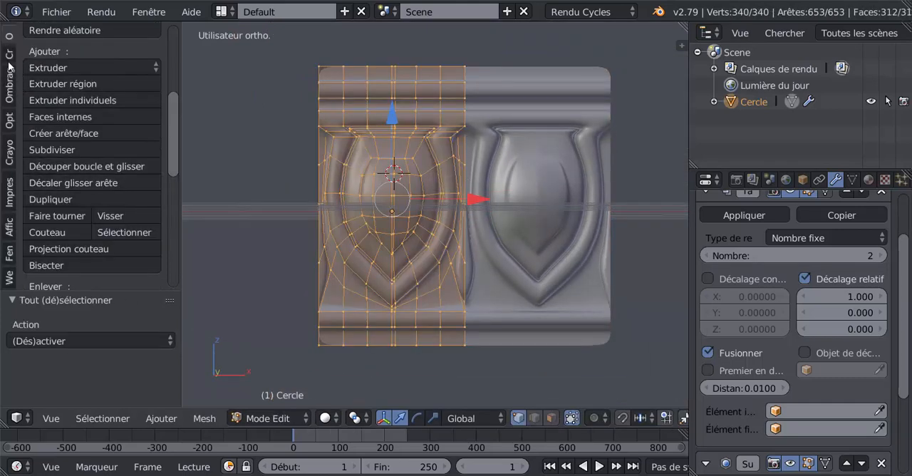
scroll(79, 178, up, 5)
drag(171, 110, 172, 219)
click(70, 146)
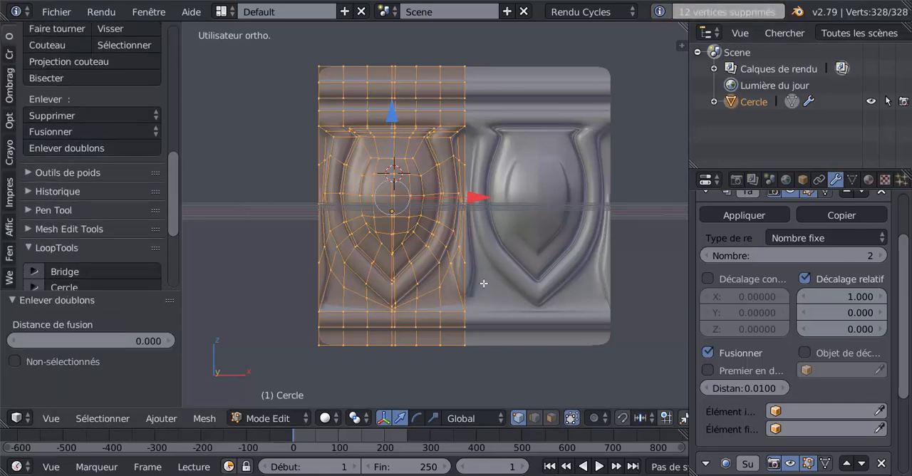
key(Tab)
scroll(471, 268, up, 4)
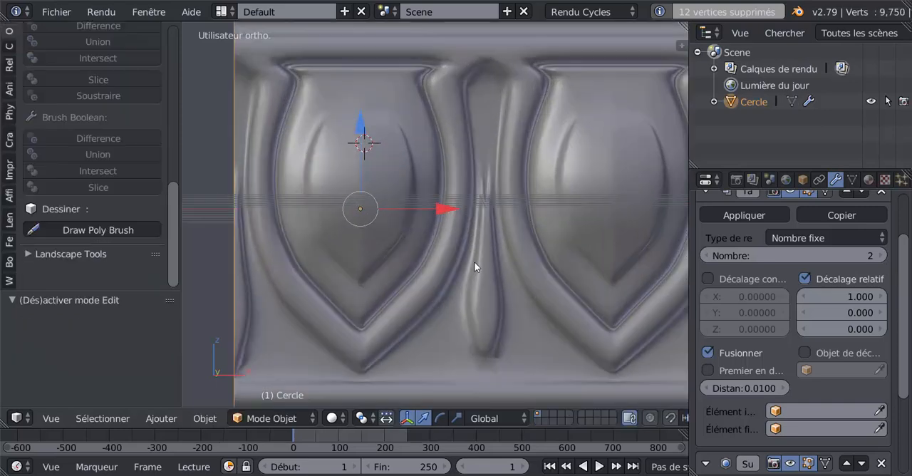
- Set the Subdivision modifier's viewport level to 0 in Edit Mode and inspect the dart's upper tip
key(Tab)
scroll(460, 243, up, 3)
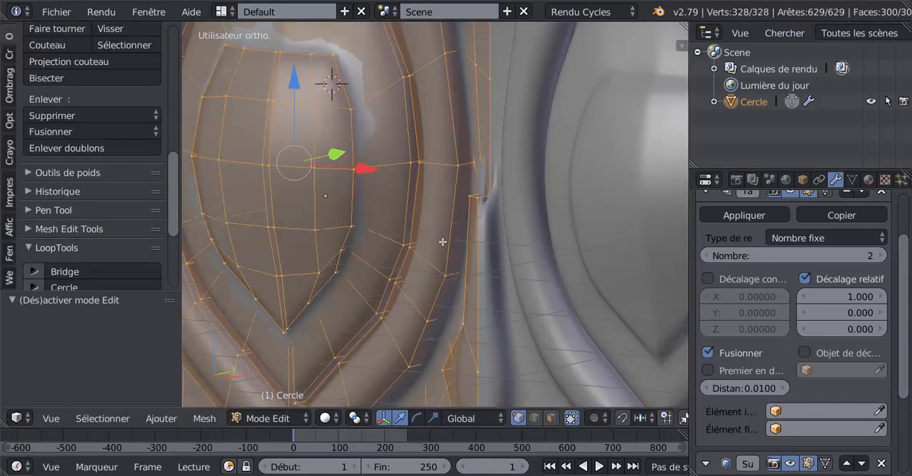
middle_drag(489, 218, 552, 358)
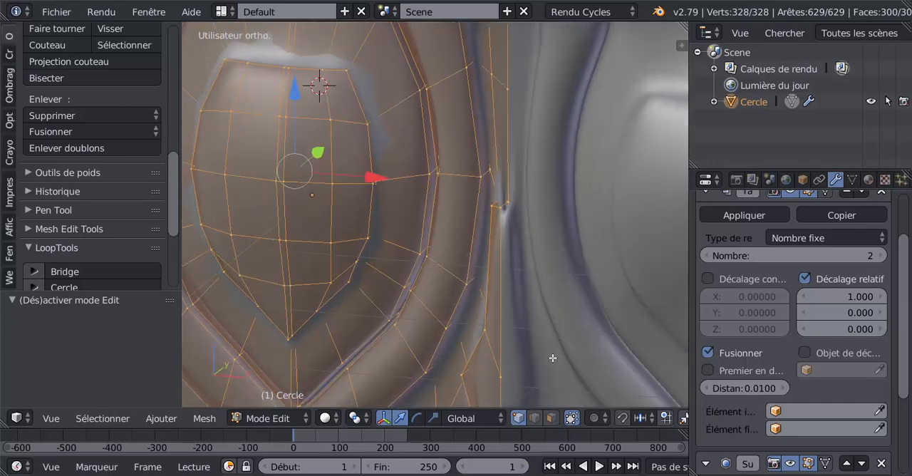
scroll(773, 328, down, 5)
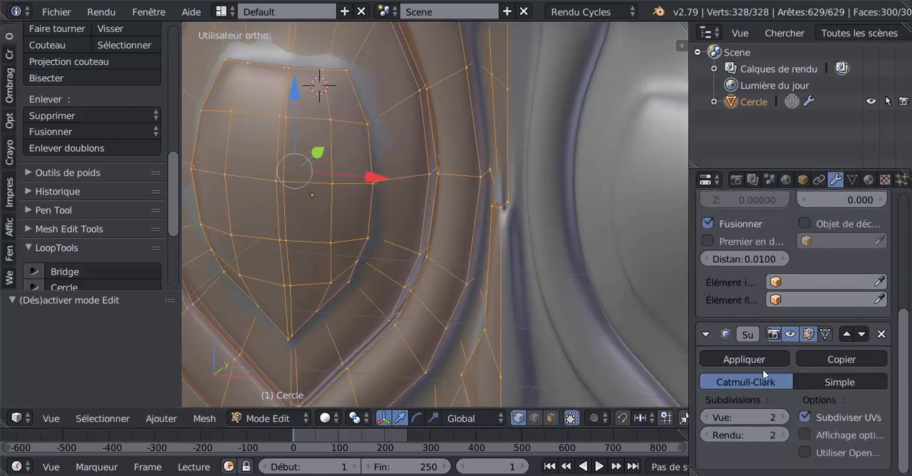
click(707, 419)
click(707, 419)
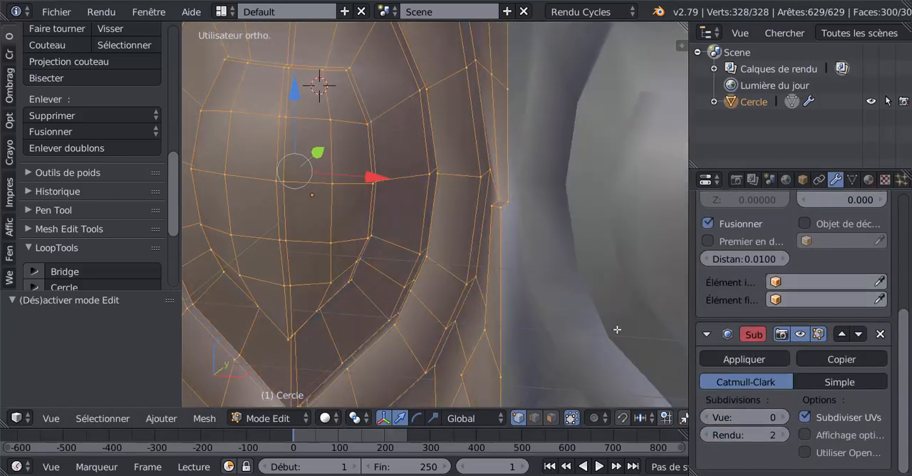
mouse_move(577, 308)
middle_down()
mouse_move(489, 285)
mouse_move(525, 285)
mouse_move(538, 265)
mouse_move(501, 270)
mouse_move(474, 255)
mouse_move(438, 273)
mouse_move(473, 262)
mouse_move(469, 302)
mouse_move(452, 302)
mouse_move(445, 289)
middle_up()
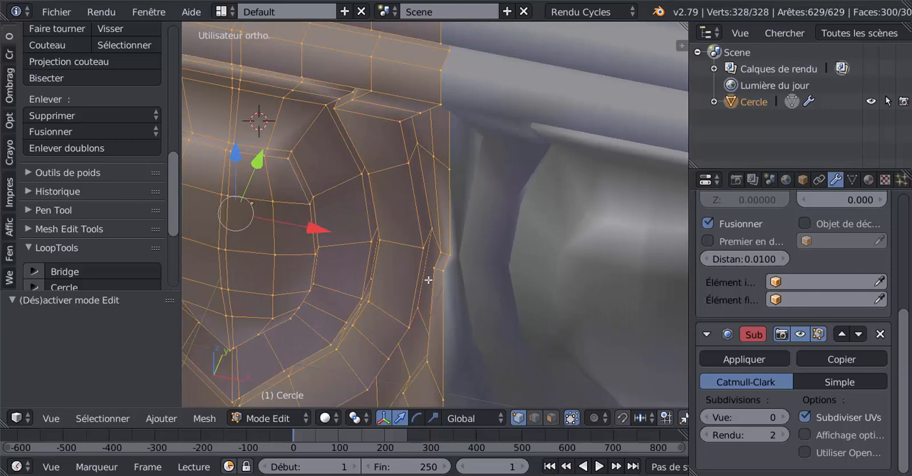
- Set the Subdivision viewport level back to 2 and inspect the dart joint from the front and from behind
key(Tab)
click(783, 418)
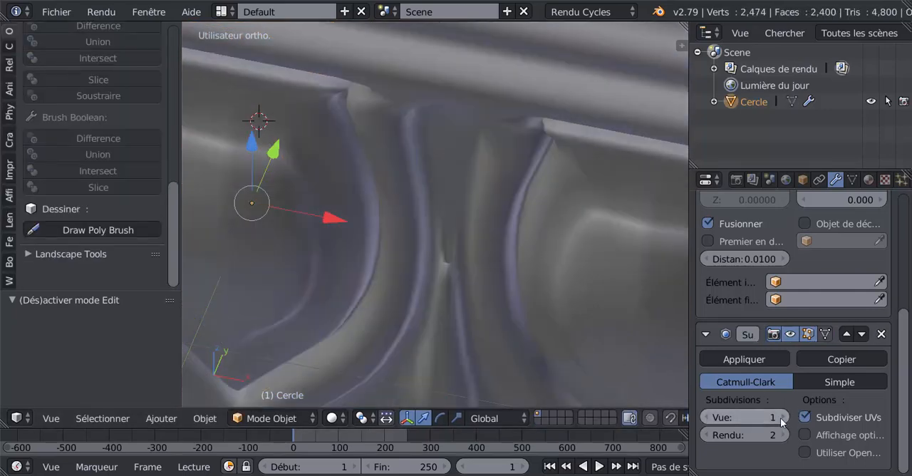
click(783, 417)
scroll(528, 348, up, 5)
key(Tab)
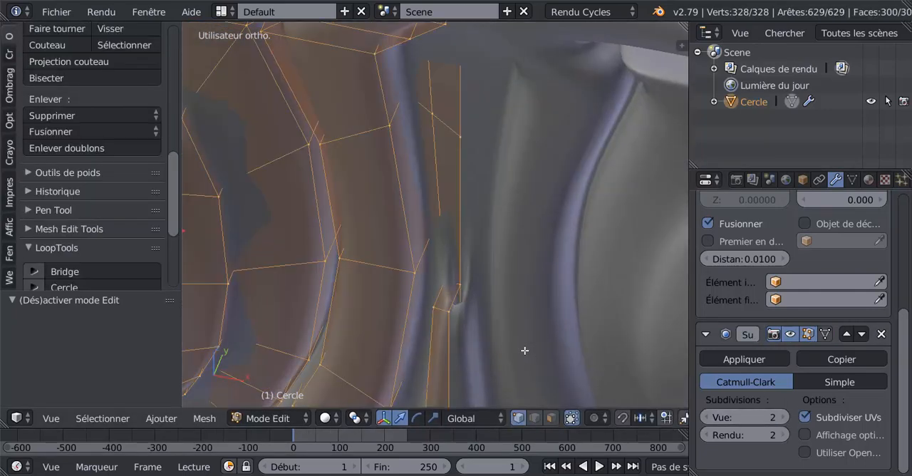
middle_drag(525, 350, 278, 243)
middle_drag(417, 337, 554, 303)
scroll(553, 303, down, 3)
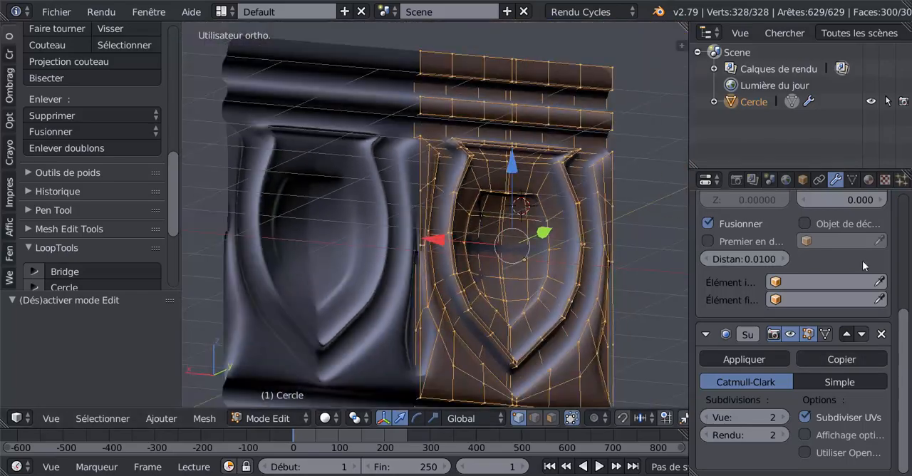
- Reduce the Array modifier's count to 1 and inspect the open border of the single panel around the dart tip
scroll(707, 255, up, 6)
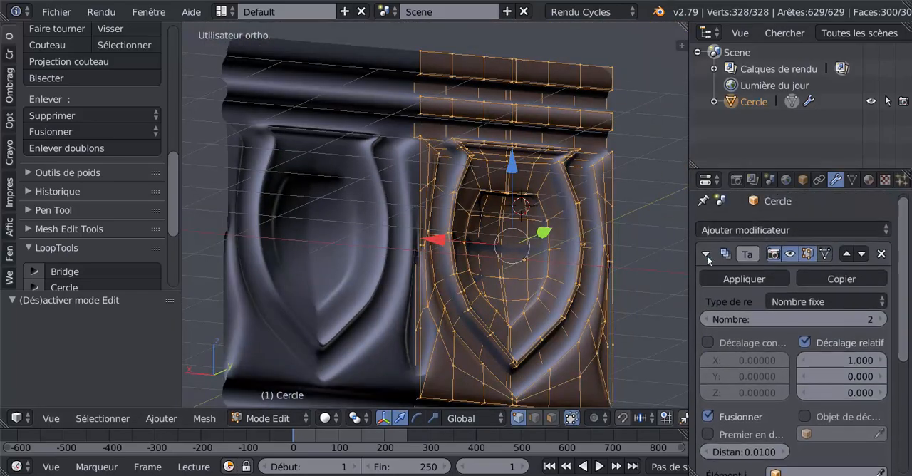
click(704, 319)
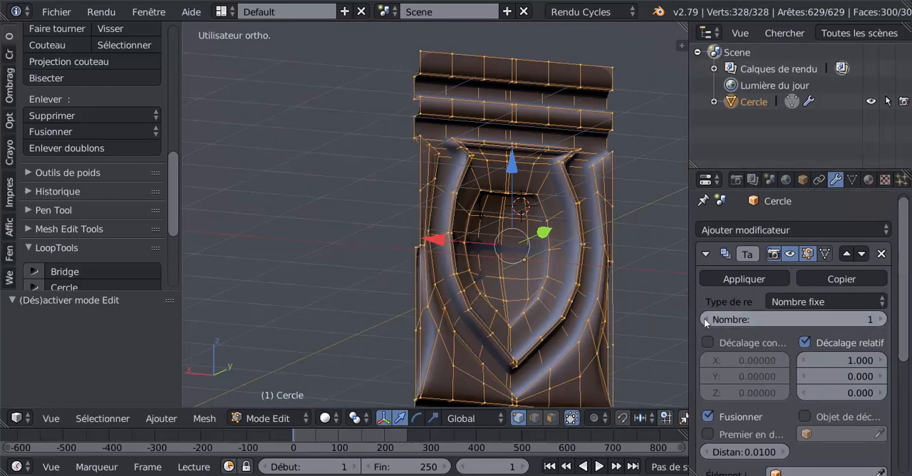
middle_drag(399, 335, 504, 340)
scroll(439, 327, up, 2)
key(Tab)
key(Tab)
scroll(504, 338, up, 3)
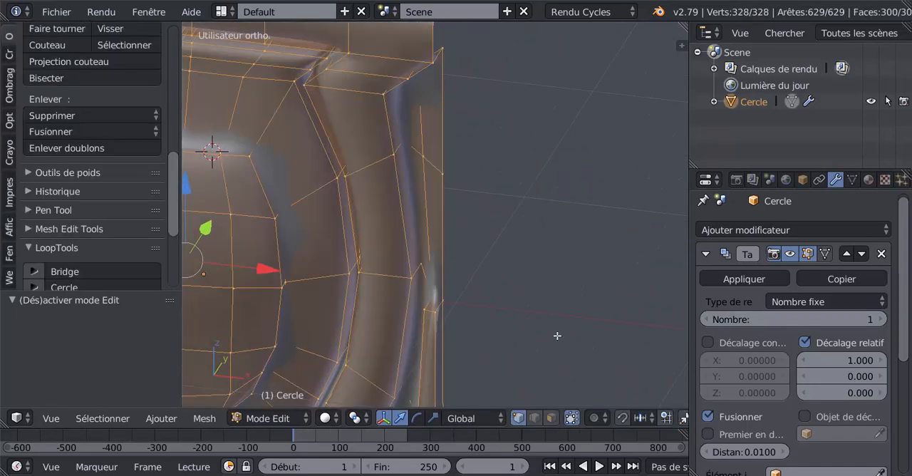
- Set the Subdivision modifier's viewport level to 0 and orbit to expose the dart geometry along the panel's side border
scroll(706, 434, down, 5)
scroll(706, 434, down, 2)
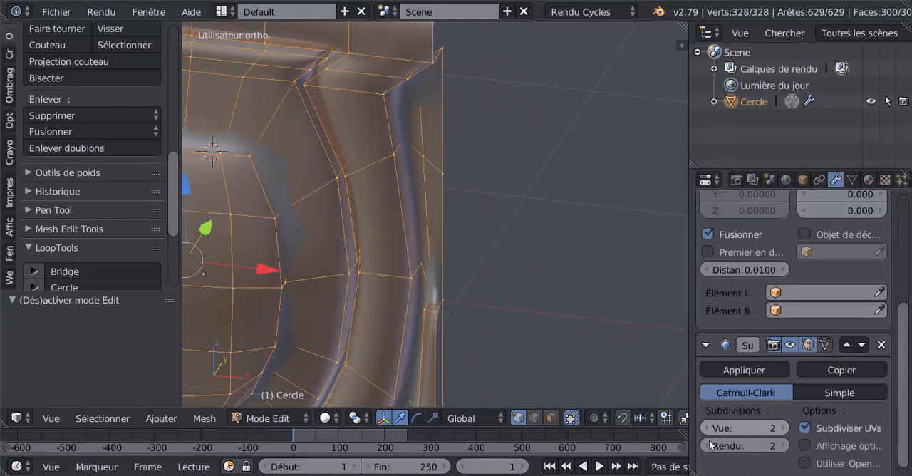
click(706, 430)
click(706, 429)
middle_drag(526, 342, 544, 299)
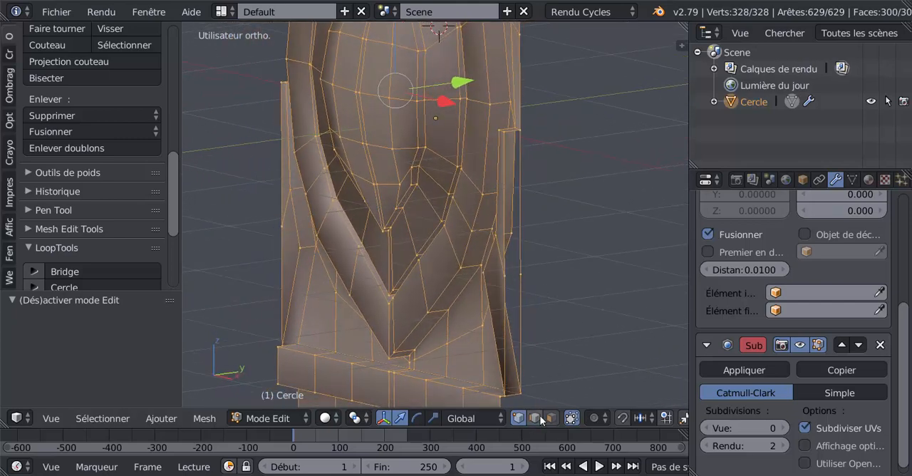
- In edge mode, select the two loose vertical edges beside the dart on one side border and delete them as edges
right_click(524, 299)
shift+right_click(521, 220)
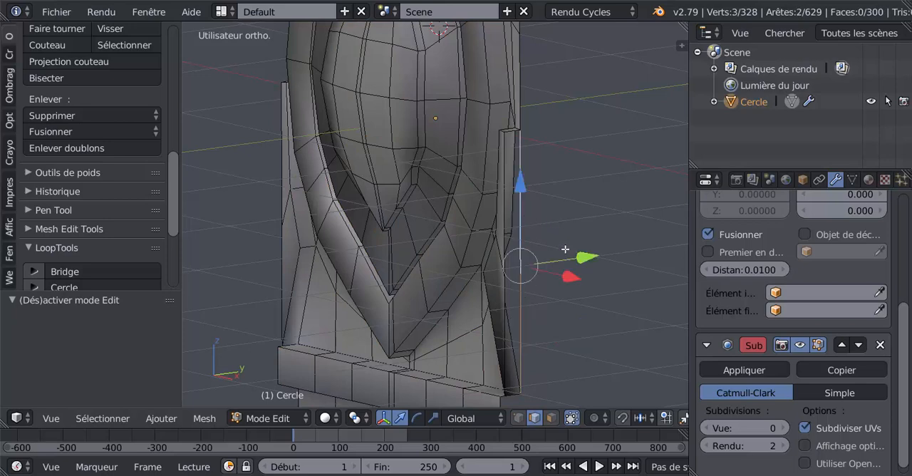
key(x)
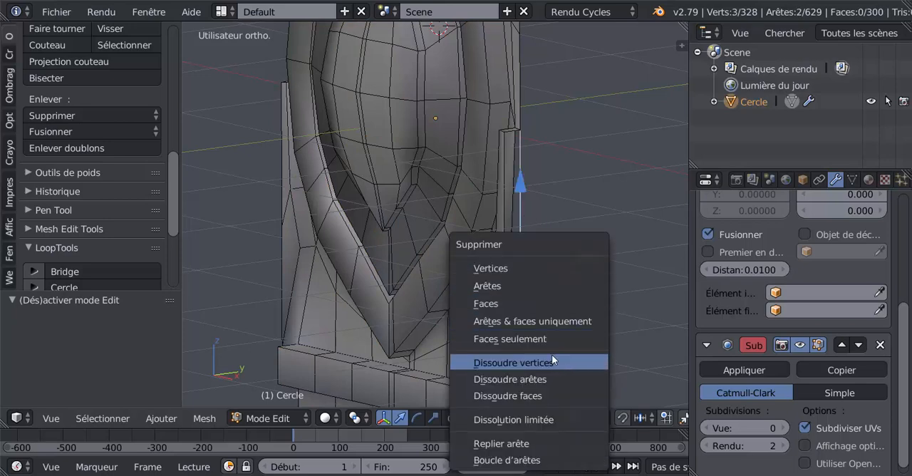
click(541, 282)
- Select the two loose vertical edges beside the dart on the opposite side border and bring up the delete options
middle_drag(560, 285, 457, 295)
right_click(263, 283)
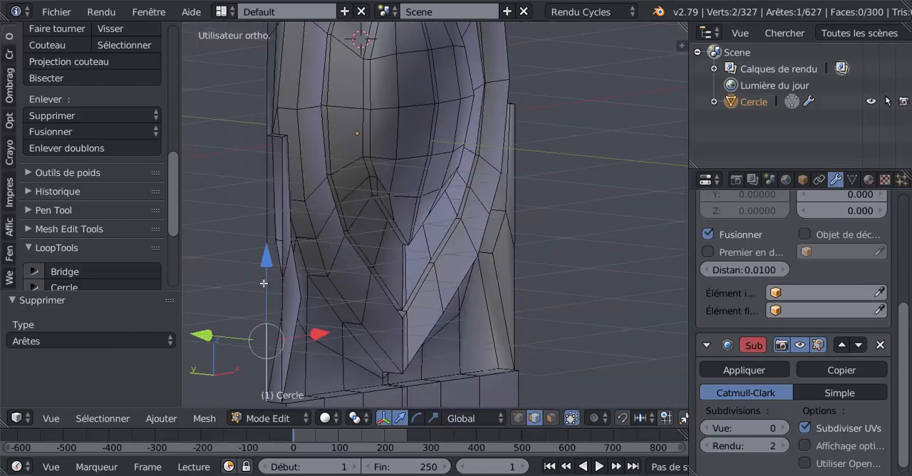
shift+right_click(263, 232)
key(x)
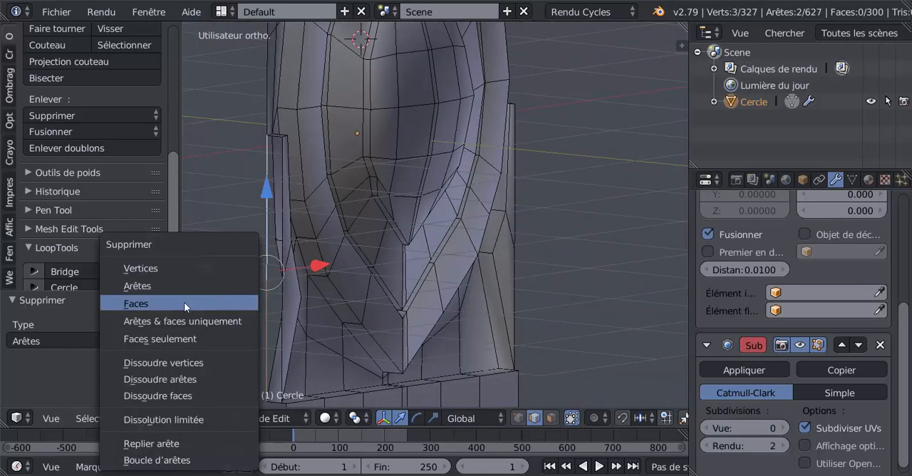
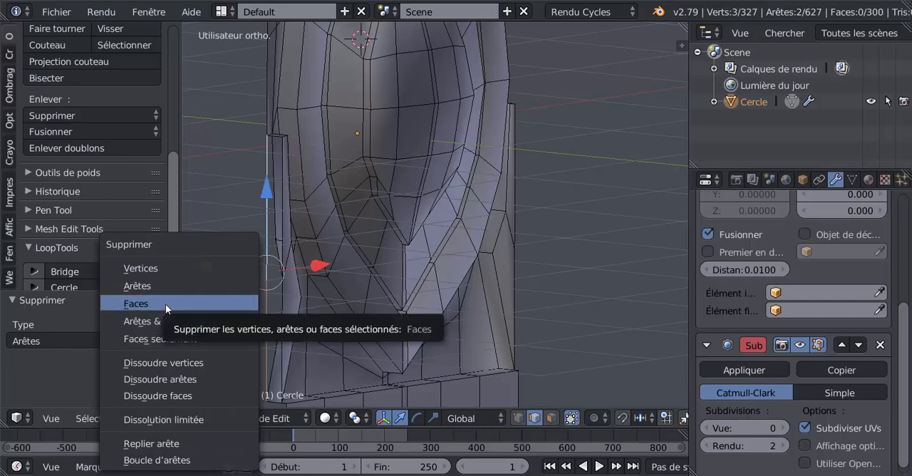
- Delete the two loose vertical edges beside the dart as edges and return to object mode facing the panel
click(170, 286)
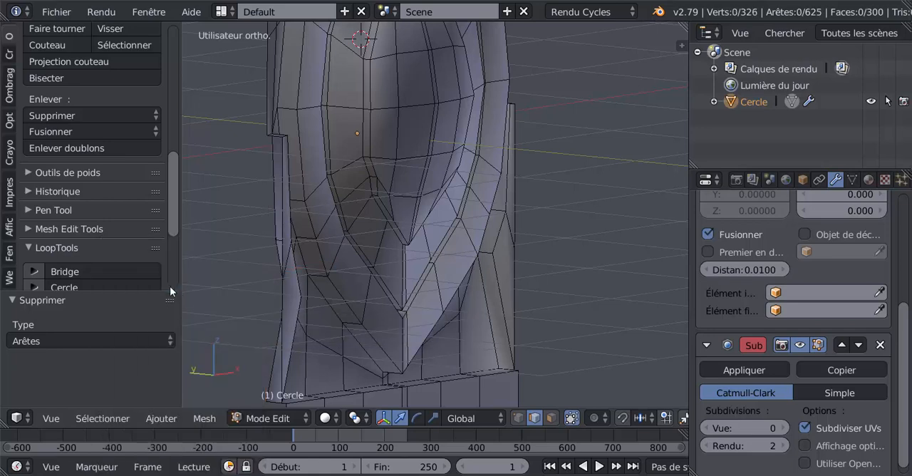
key(Tab)
scroll(545, 326, down, 2)
middle_drag(441, 328, 471, 321)
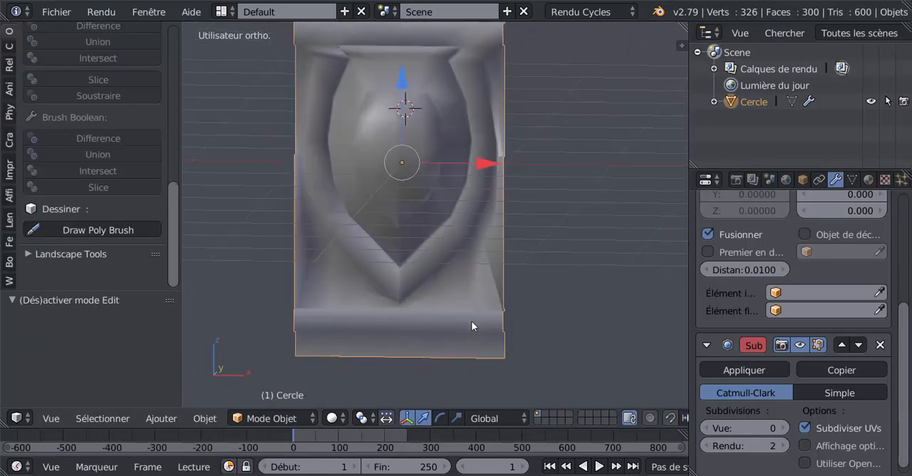
- Set the Array modifier's count to 2 so the panel repeats once
scroll(898, 399, up, 5)
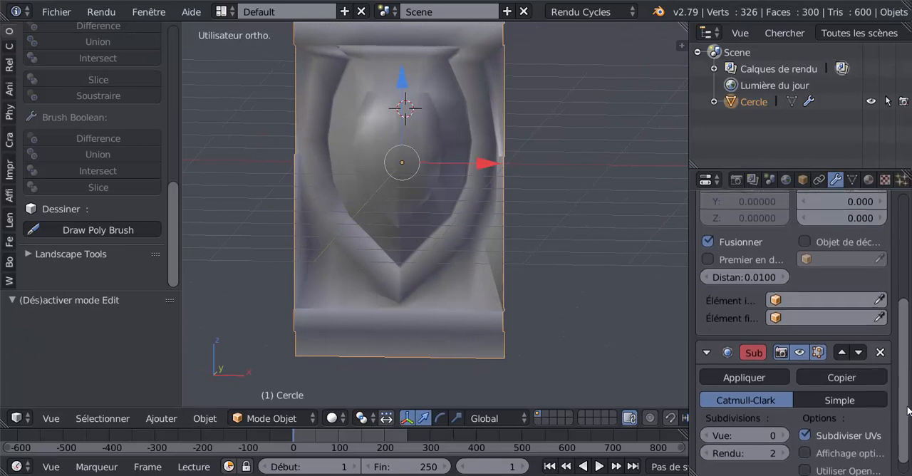
scroll(882, 281, down, 1)
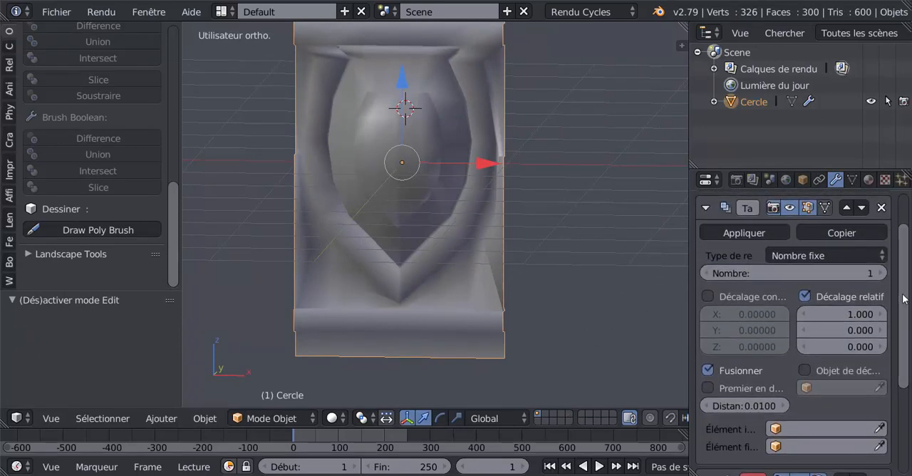
click(882, 273)
scroll(395, 362, down, 6)
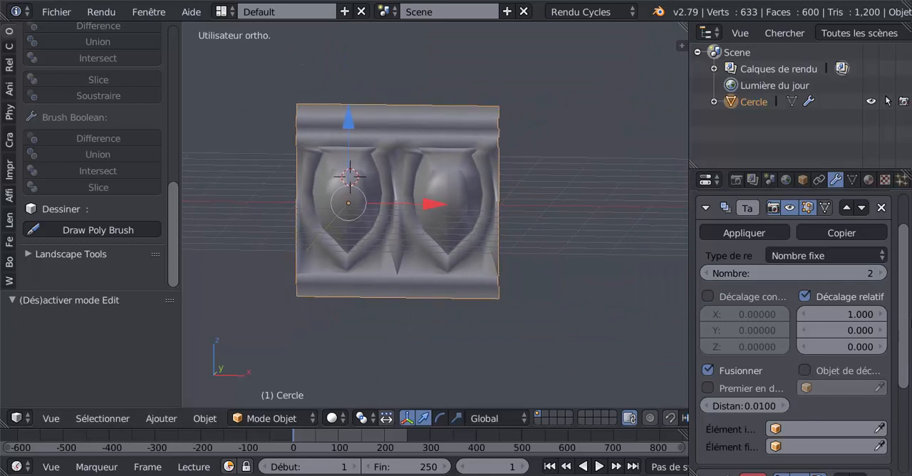
- Set the Subdivision modifier's viewport level to 2
scroll(855, 306, down, 1)
scroll(796, 291, up, 3)
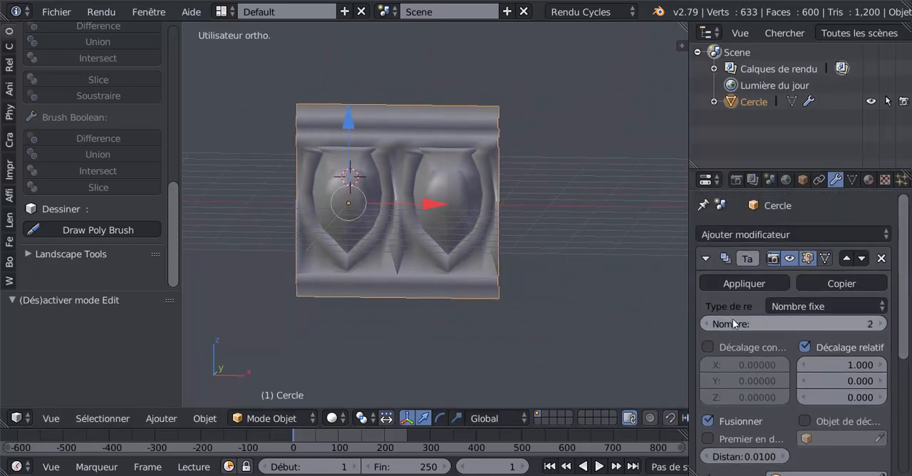
scroll(734, 321, down, 3)
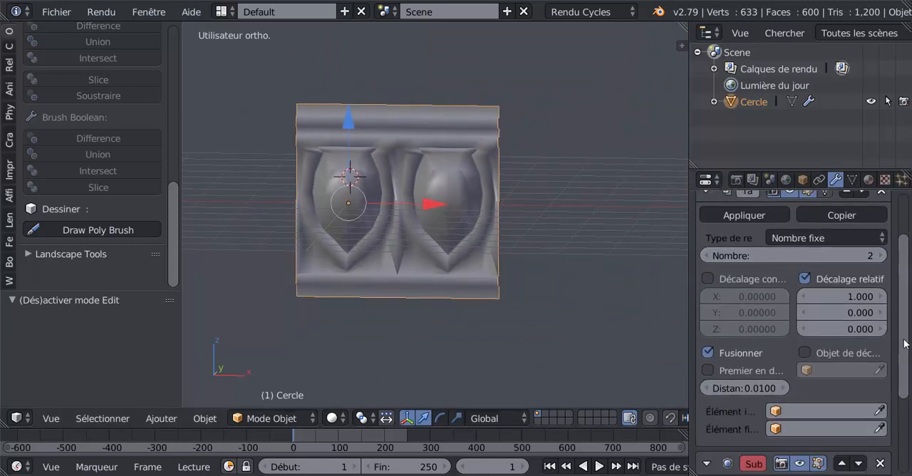
scroll(903, 344, up, 2)
scroll(904, 344, down, 2)
scroll(903, 343, up, 2)
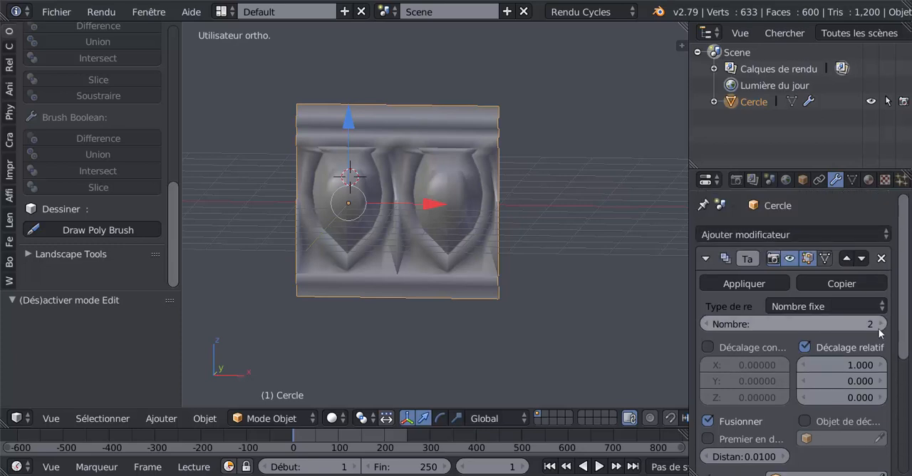
scroll(855, 342, down, 5)
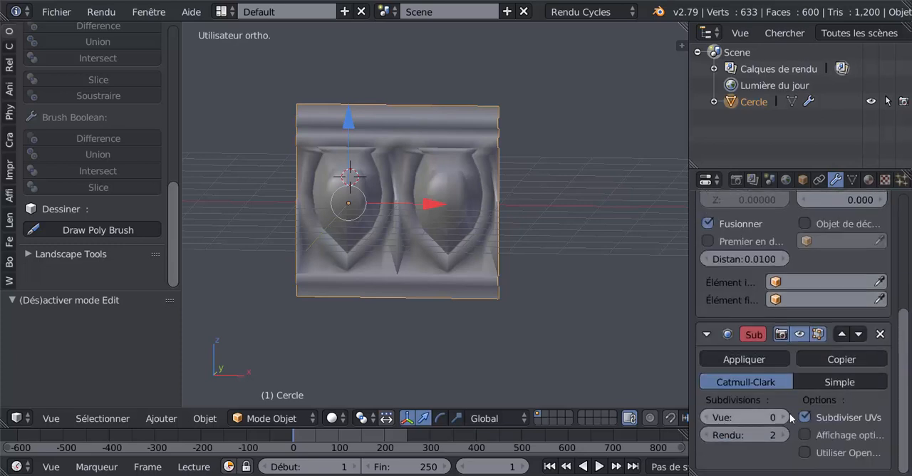
click(789, 416)
click(790, 416)
- Examine the smoothed dart at the seam between the two panels, checking it against the base mesh
key(Tab)
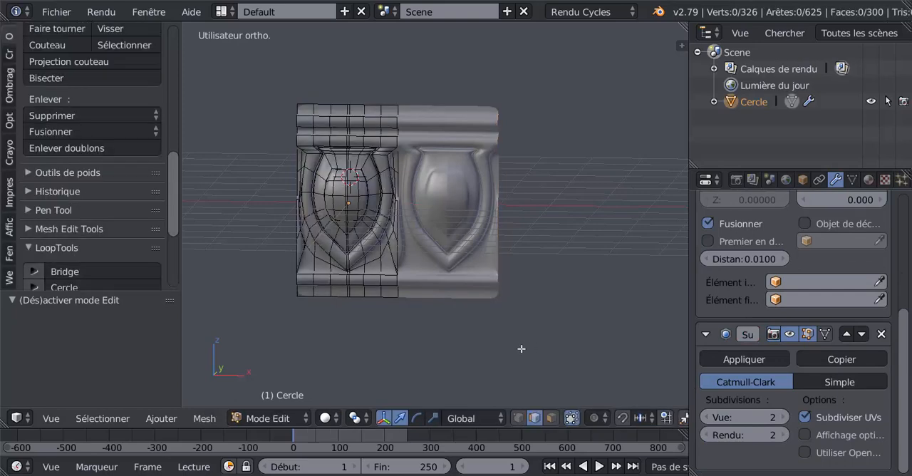
middle_drag(497, 346, 503, 347)
key(Tab)
scroll(436, 344, up, 4)
shift+middle_drag(368, 303, 501, 346)
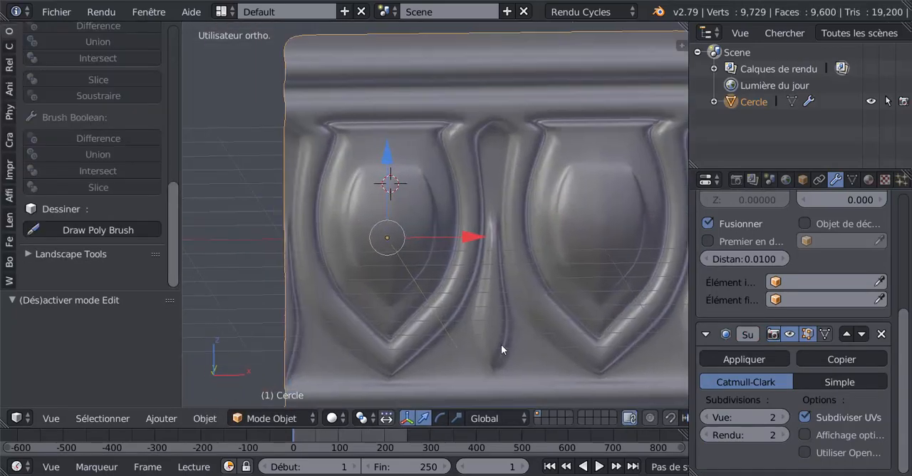
scroll(501, 344, up, 3)
scroll(502, 286, down, 3)
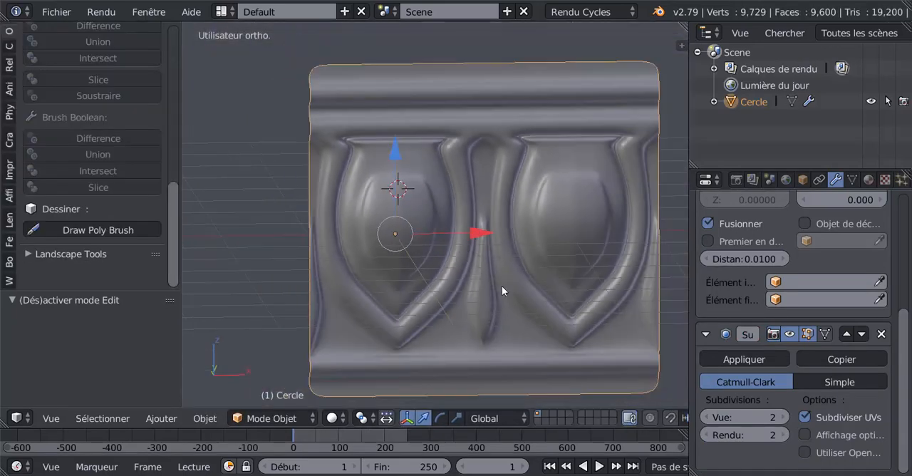
- Add a single loop cut around the background area between egg frame and panel border, slid close to the frame
key(Tab)
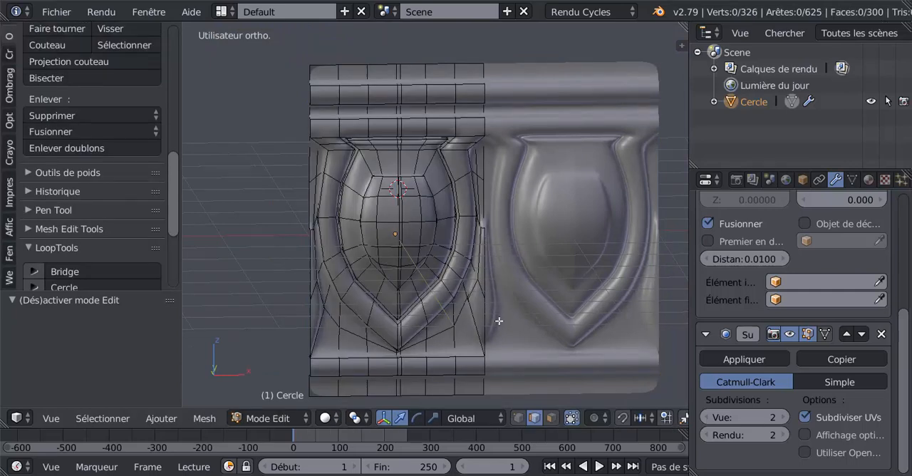
scroll(499, 321, up, 2)
key(ctrl+r)
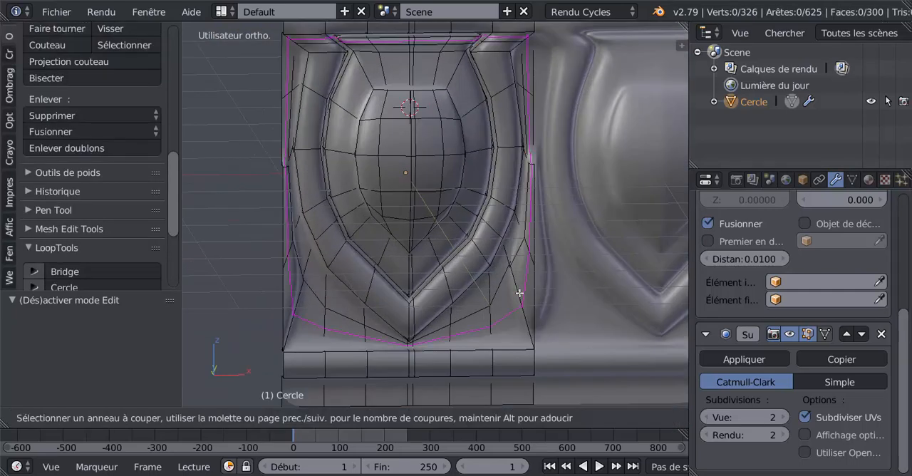
click(520, 293)
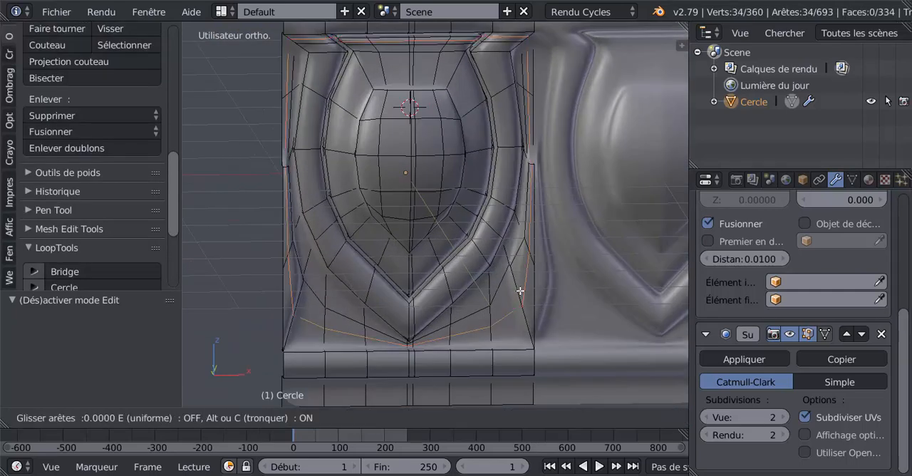
click(521, 252)
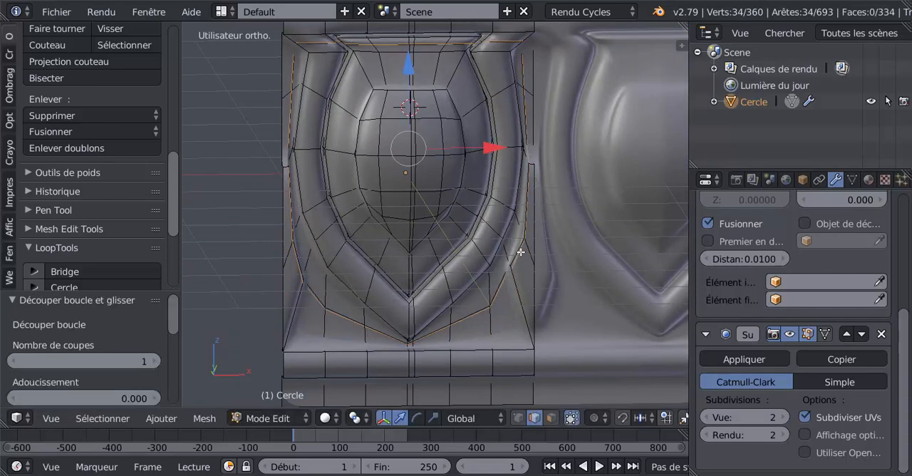
- Add a second loop cut around the background area, slid about 0.71 toward the panel's outer border, and return to object mode
key(ctrl+r)
click(517, 293)
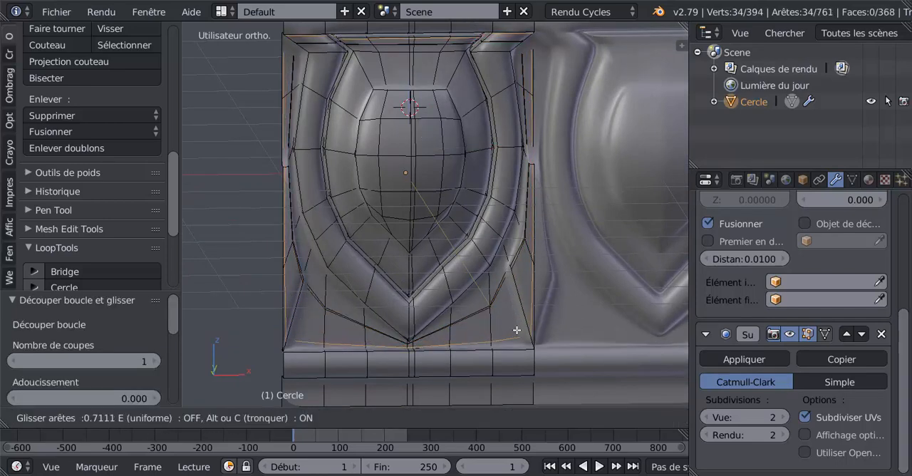
click(516, 329)
key(Tab)
scroll(518, 327, down, 4)
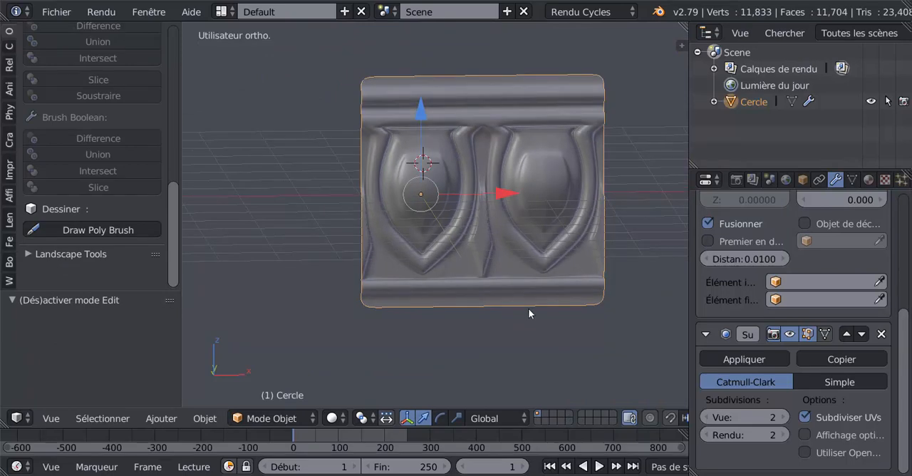
middle_drag(528, 308, 496, 300)
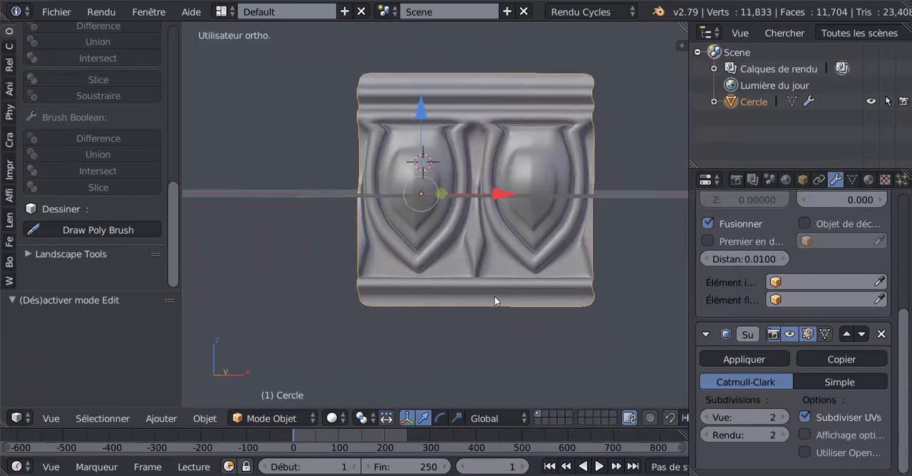
- Raise the Array modifier's count to 17 to extend the panel into a long frieze
scroll(904, 320, up, 4)
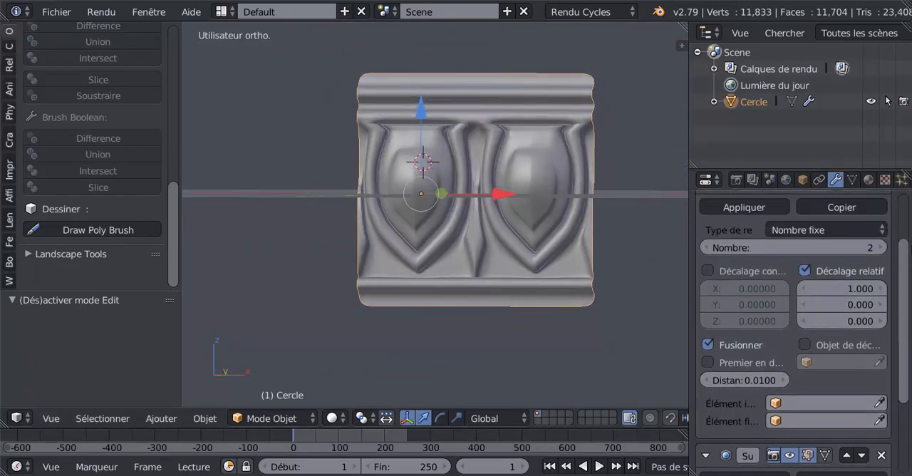
click(882, 247)
click(882, 247)
click(882, 247)
click(882, 248)
scroll(478, 303, down, 5)
shift+middle_drag(571, 280, 418, 284)
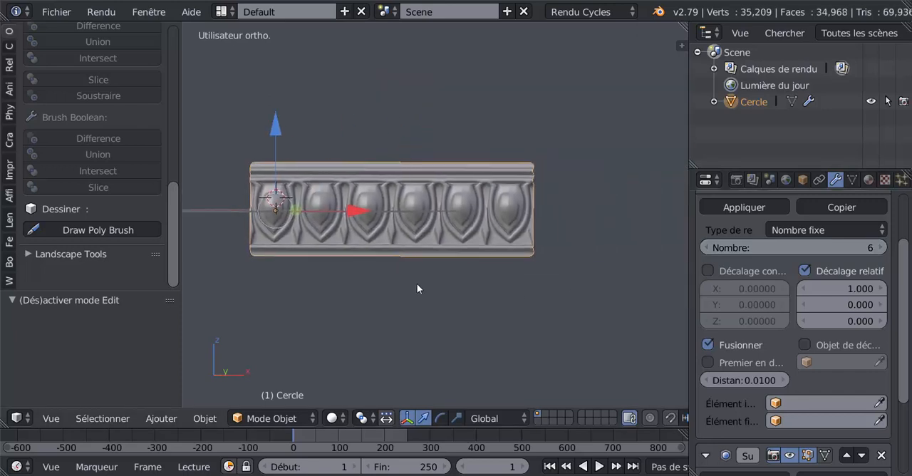
click(882, 247)
click(882, 247)
click(883, 247)
click(882, 247)
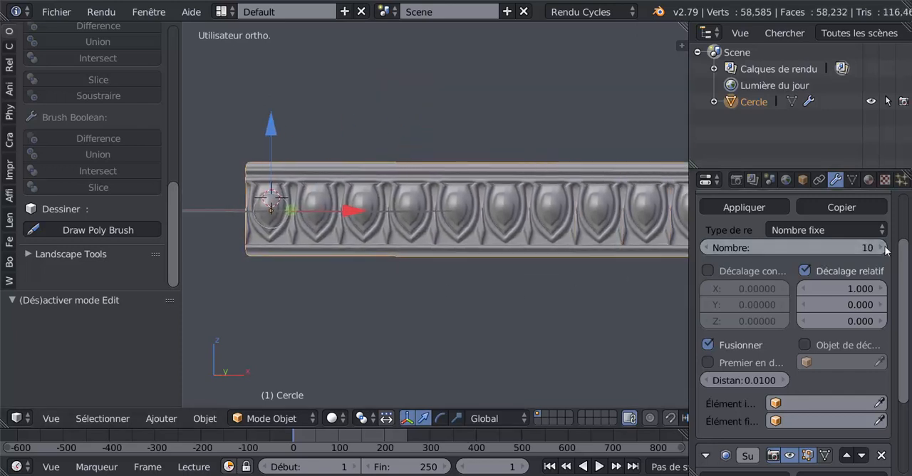
scroll(646, 282, down, 4)
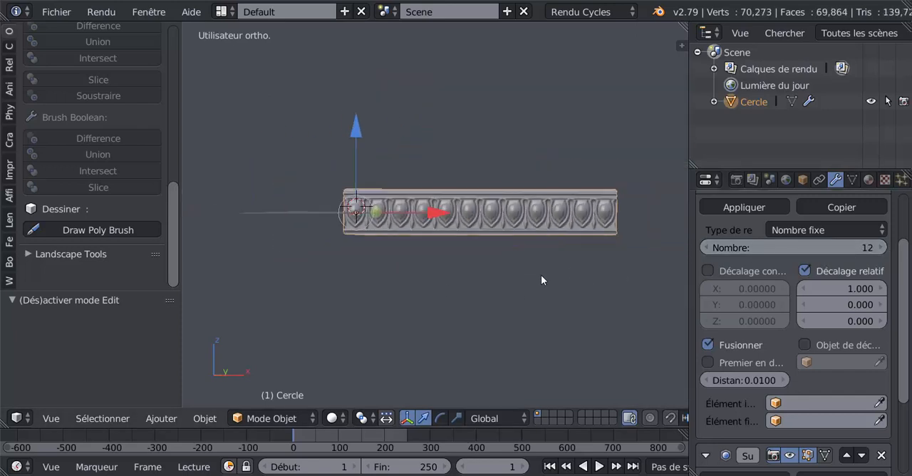
click(882, 247)
click(882, 247)
click(882, 248)
click(882, 247)
click(882, 247)
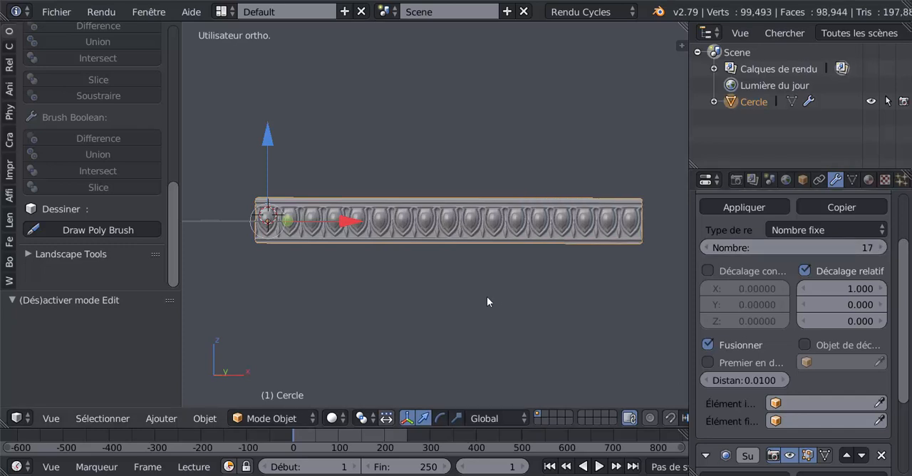
- Widen the 3D viewport and scale the whole frieze down uniformly to about 0.201
middle_drag(501, 301, 523, 308)
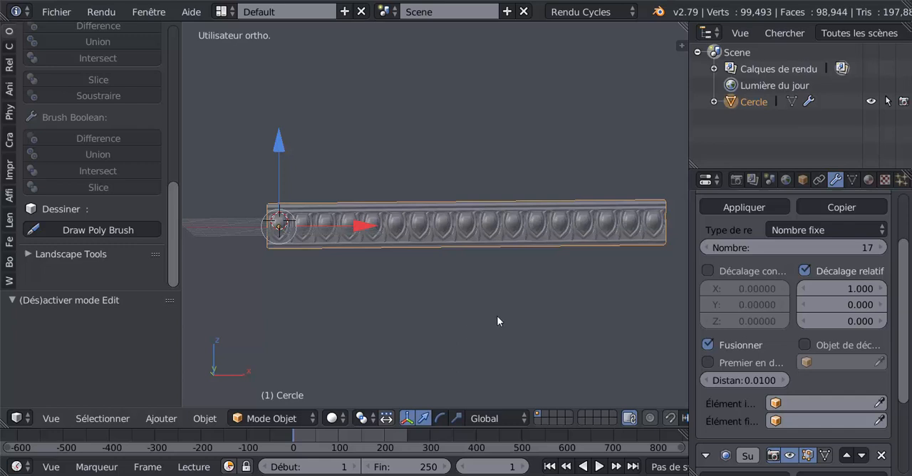
middle_drag(497, 320, 457, 346)
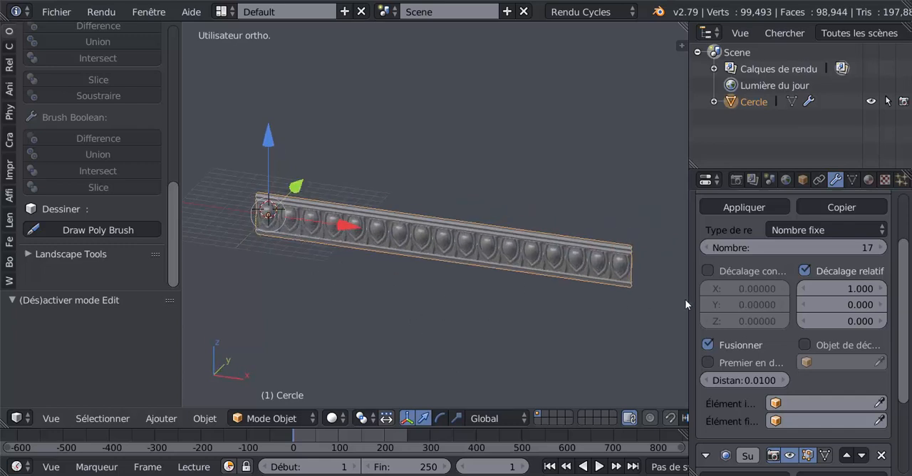
drag(688, 304, 760, 300)
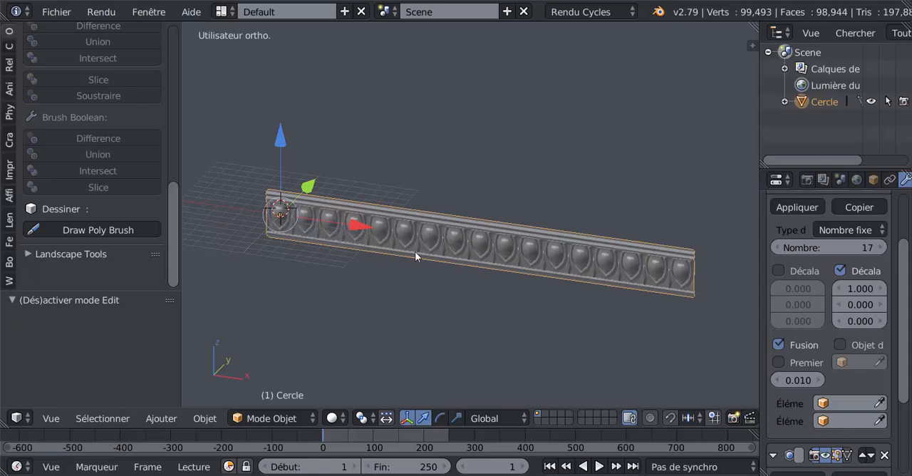
key(s)
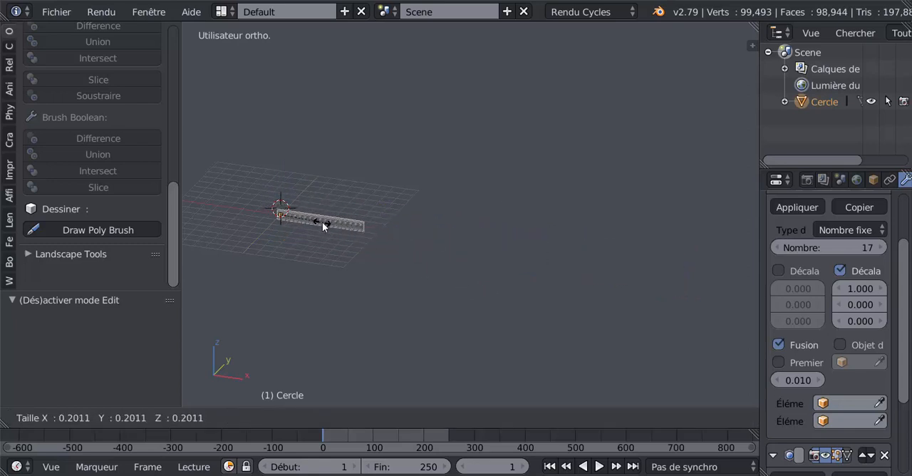
click(322, 222)
scroll(417, 231, up, 4)
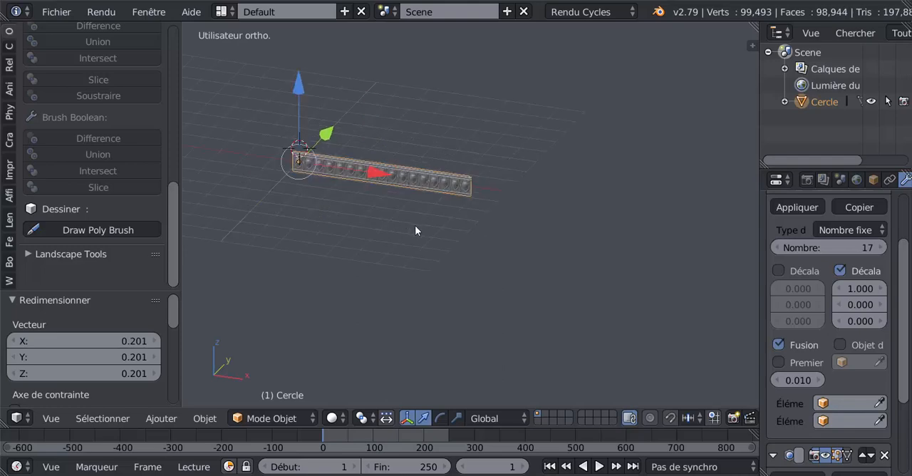
- Examine the repeated eggs and darts along the frieze from several angles and back at its first panel
scroll(415, 225, up, 4)
shift+middle_drag(376, 210, 585, 273)
scroll(508, 235, up, 6)
scroll(494, 226, down, 3)
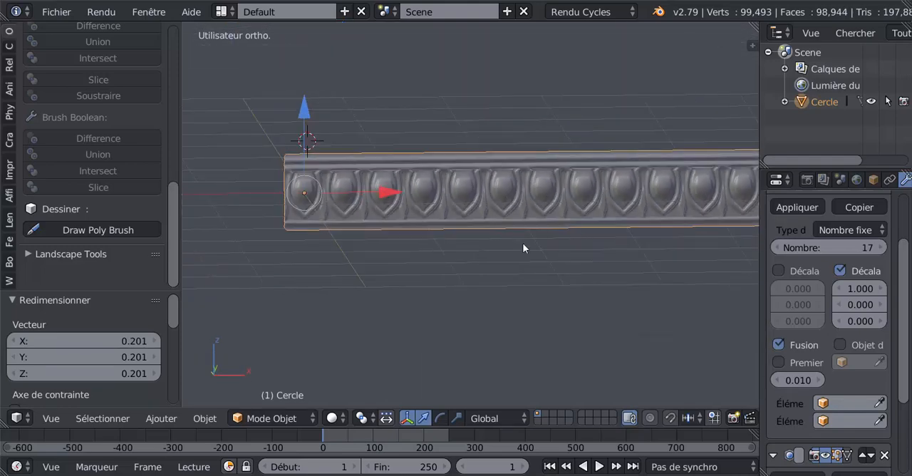
middle_drag(522, 243, 458, 240)
scroll(463, 235, up, 4)
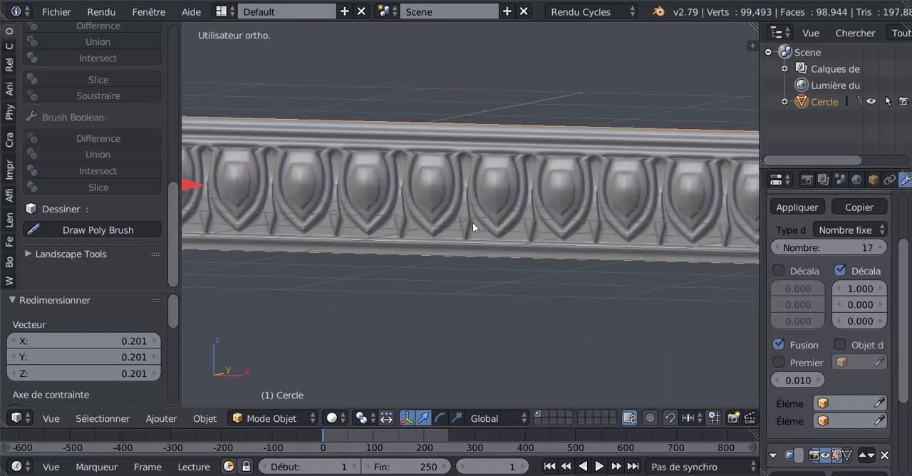
scroll(435, 219, up, 3)
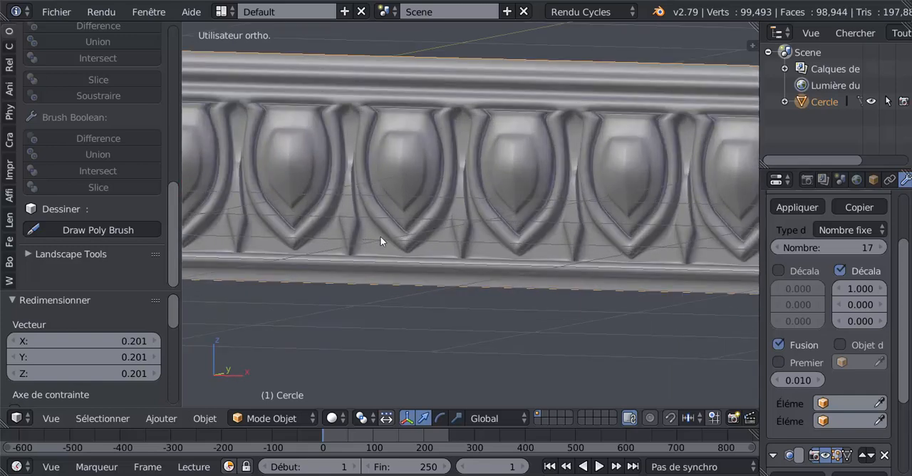
shift+middle_drag(360, 242, 499, 232)
shift+middle_drag(429, 234, 598, 227)
scroll(470, 235, down, 3)
shift+middle_drag(505, 243, 581, 253)
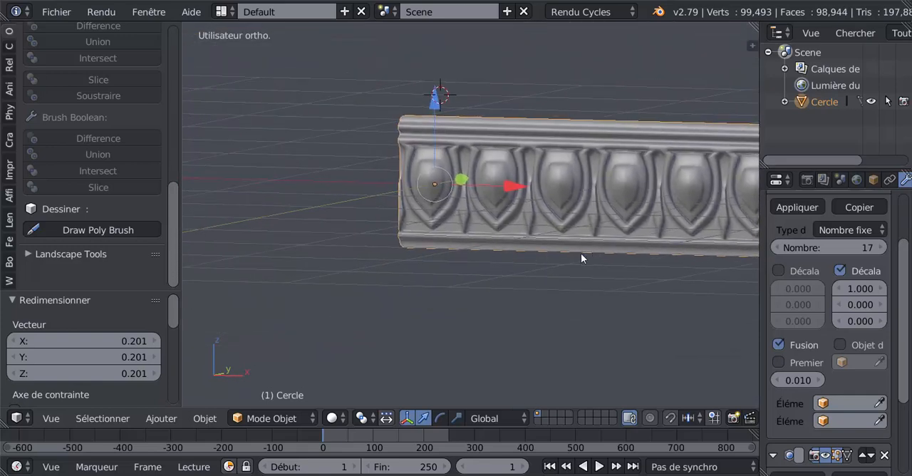
- Select the two connected vertical edges along the first egg's centre and move them about -0.021 along Y
key(KP_1)
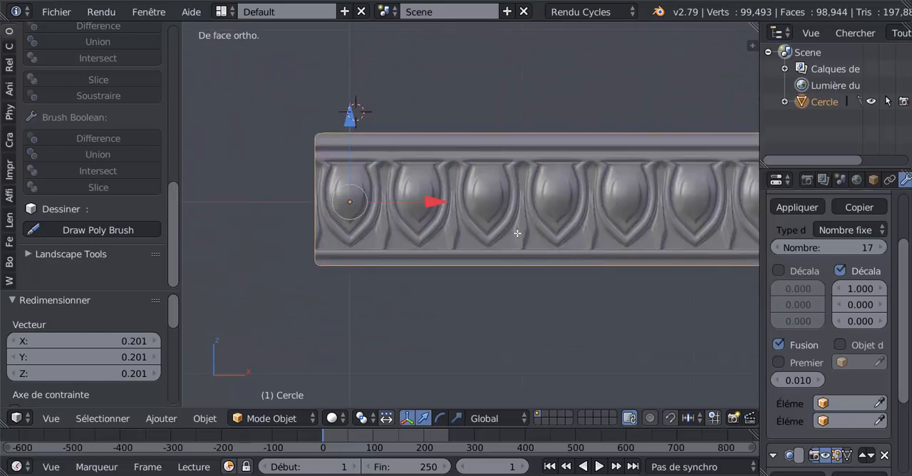
key(Tab)
shift+middle_drag(410, 214, 505, 243)
scroll(536, 212, up, 2)
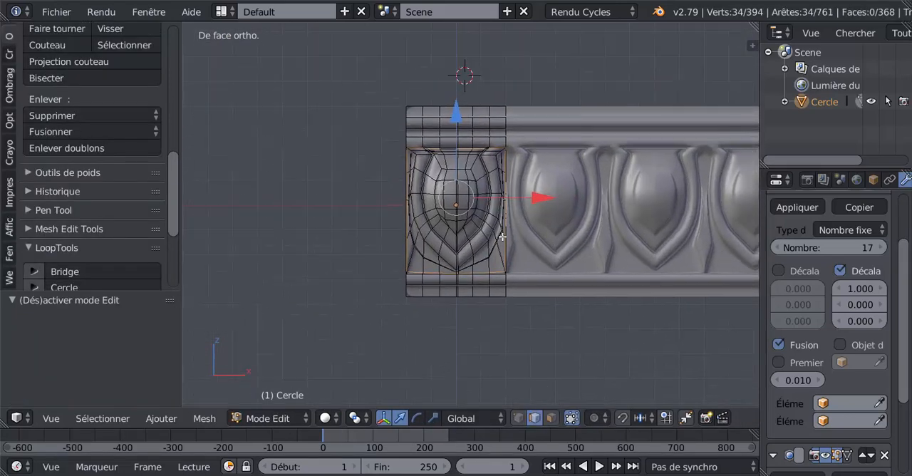
scroll(503, 241, up, 2)
scroll(461, 223, up, 1)
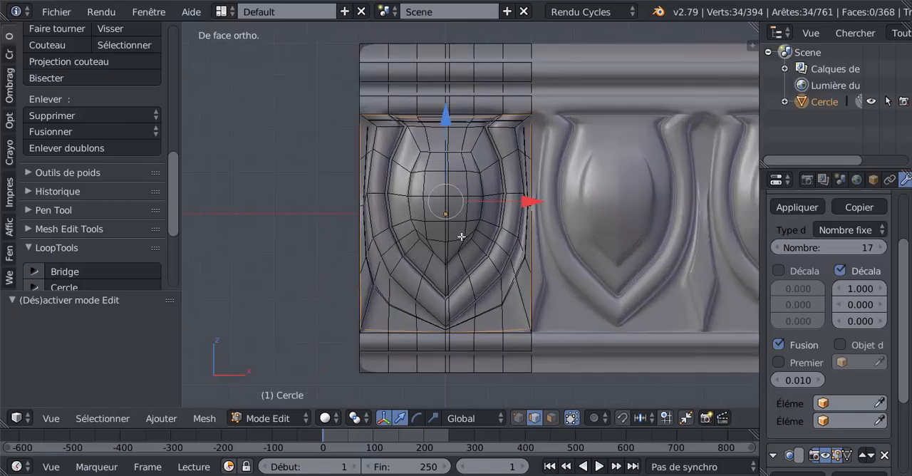
click(535, 418)
right_click(448, 215)
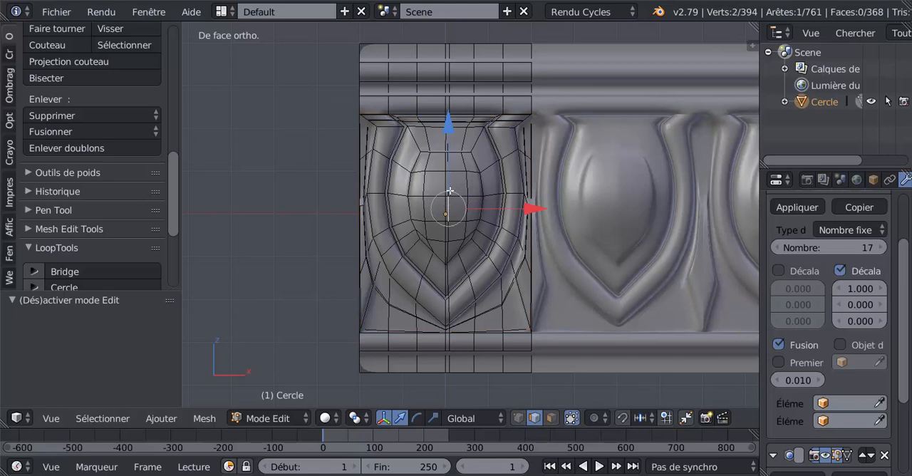
middle_drag(448, 223, 395, 280)
shift+middle_drag(559, 86, 428, 252)
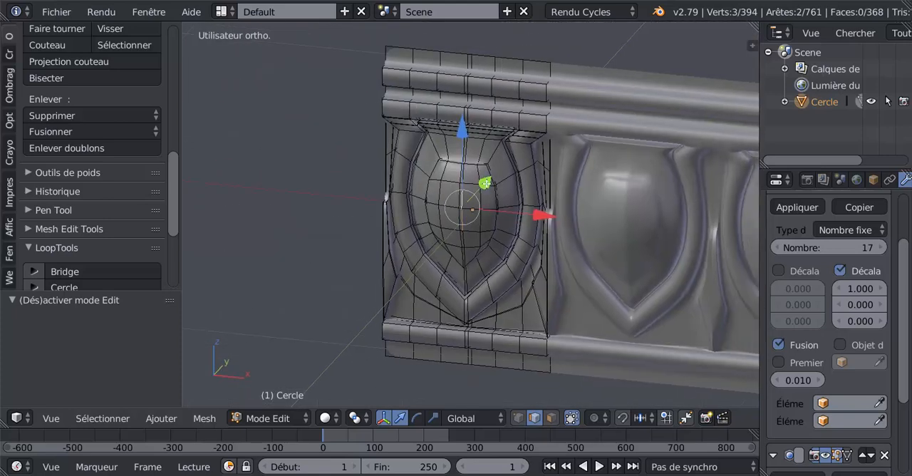
drag(485, 183, 489, 189)
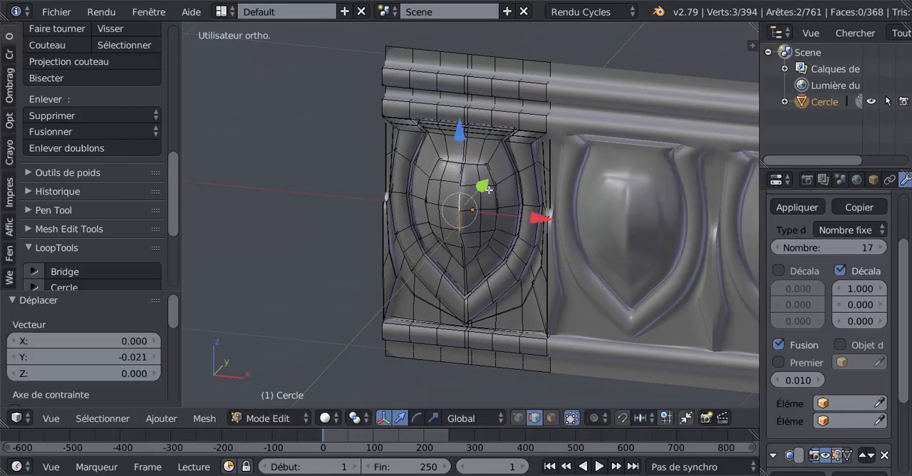
- Return to object mode and check the ridged eggs along the frieze
key(Tab)
scroll(474, 237, down, 4)
middle_drag(474, 237, 531, 226)
shift+middle_drag(644, 184, 499, 244)
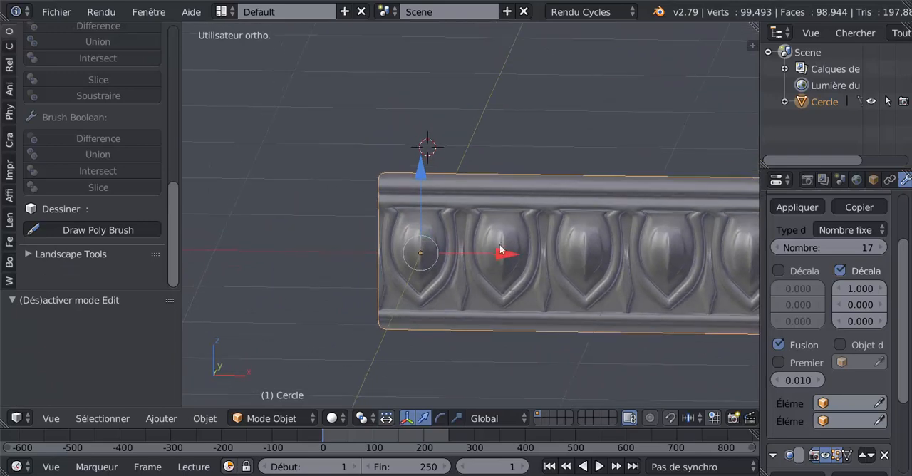
scroll(474, 305, up, 2)
- Select the dart's central vertical edge near the lower corner of the first panel and move it about -0.029 along Y
key(Tab)
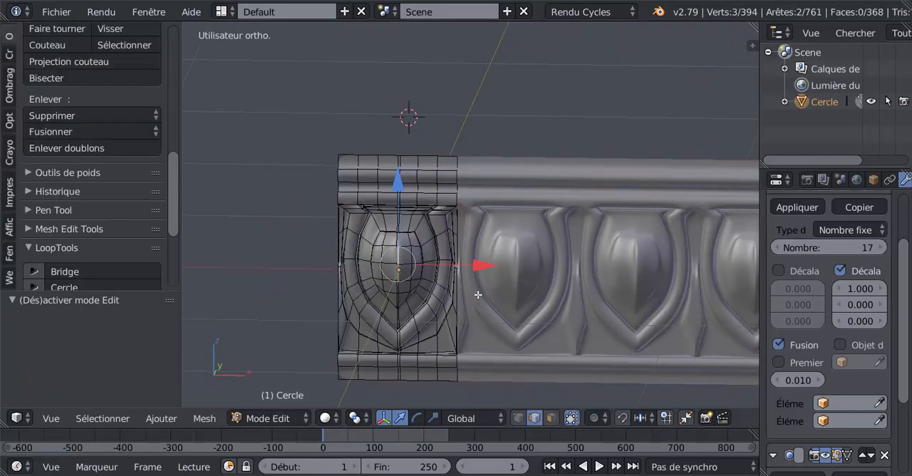
shift+middle_drag(474, 298, 485, 147)
scroll(480, 175, up, 5)
middle_drag(472, 185, 455, 186)
shift+middle_drag(668, 155, 497, 222)
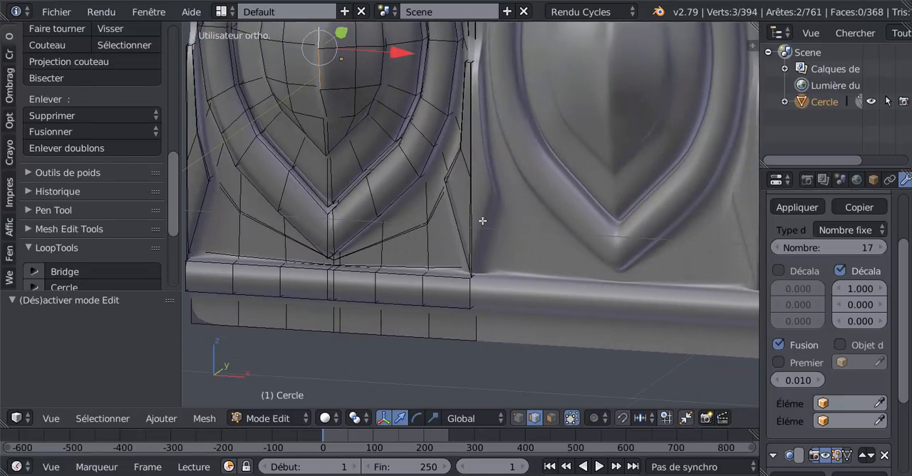
key(Tab)
key(Tab)
key(Tab)
key(Tab)
right_click(470, 223)
middle_drag(460, 236, 443, 250)
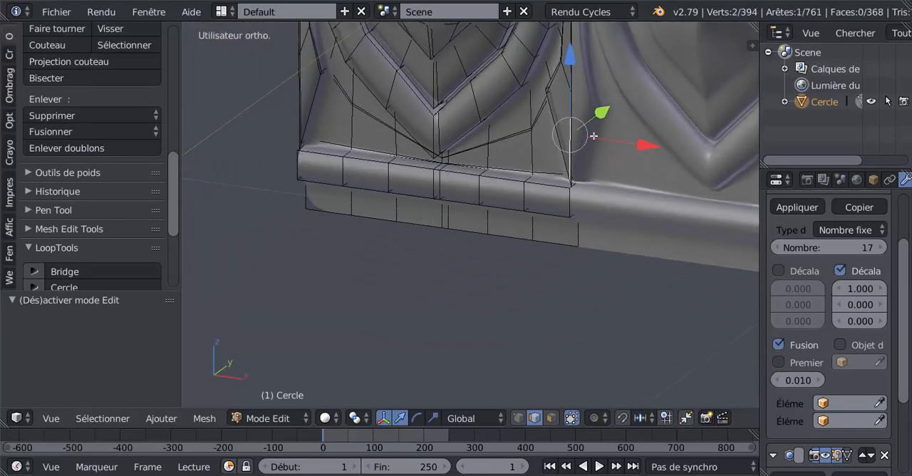
drag(597, 117, 593, 122)
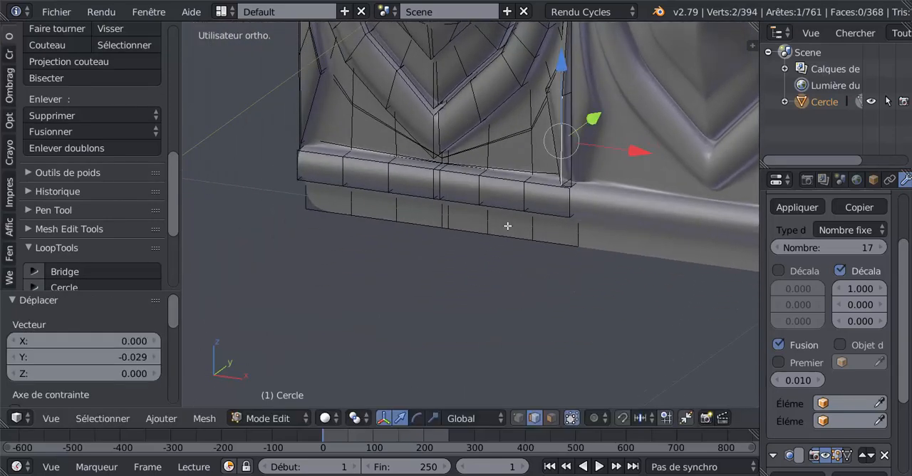
- Examine the repeated darts and egg ridges from the front in object mode
key(Tab)
scroll(470, 246, down, 4)
middle_drag(471, 244, 599, 211)
scroll(474, 240, down, 3)
scroll(599, 210, down, 1)
scroll(473, 230, up, 4)
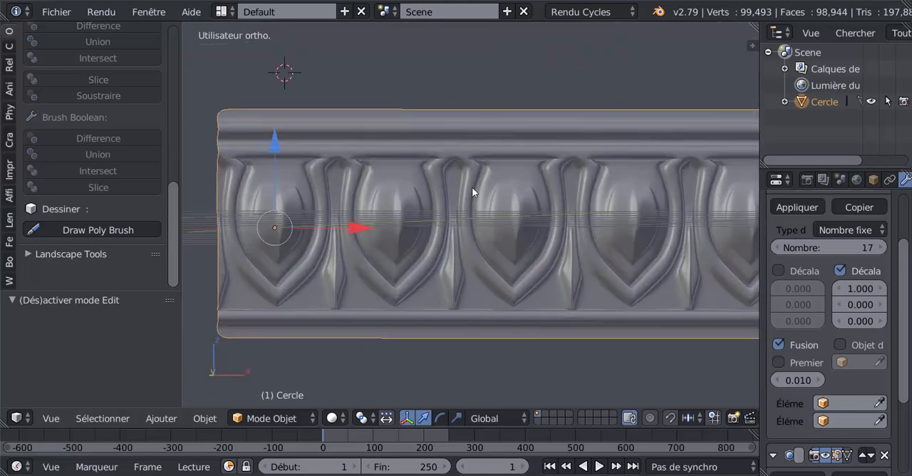
key(Tab)
key(Tab)
key(Tab)
- Try a loop cut through the molding just above the egg panel, undo it and return to object mode
shift+middle_drag(306, 159, 430, 166)
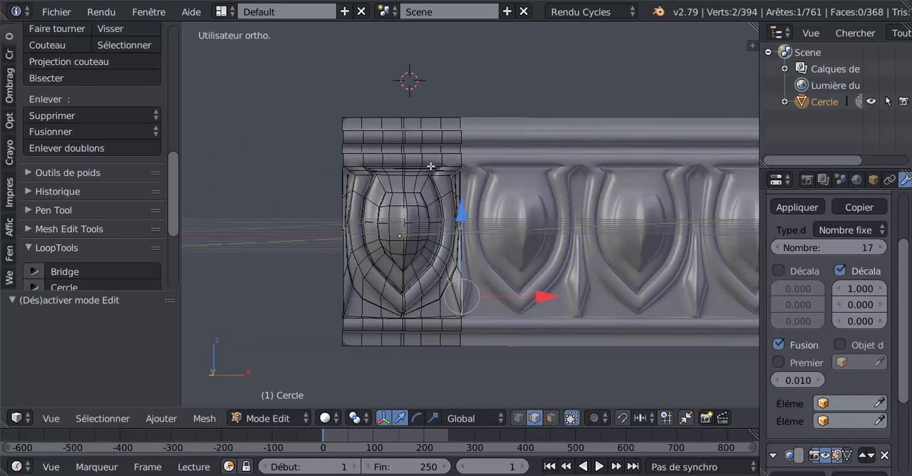
scroll(436, 160, up, 1)
key(ctrl+r)
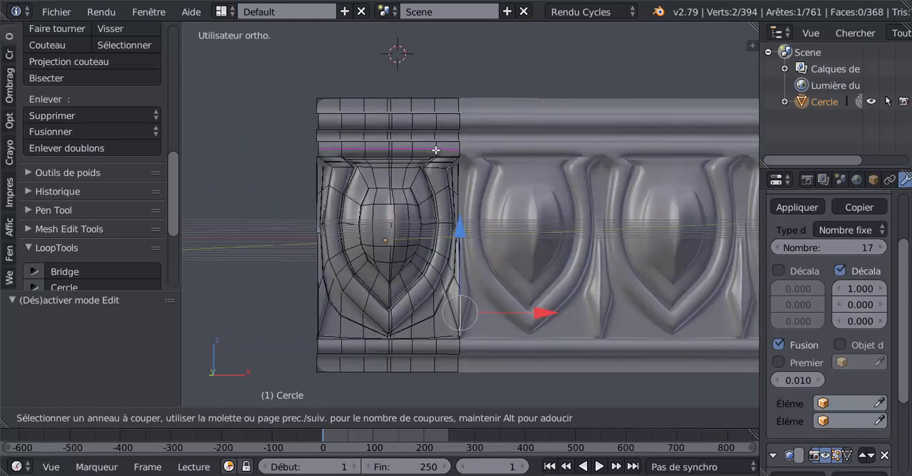
click(435, 150)
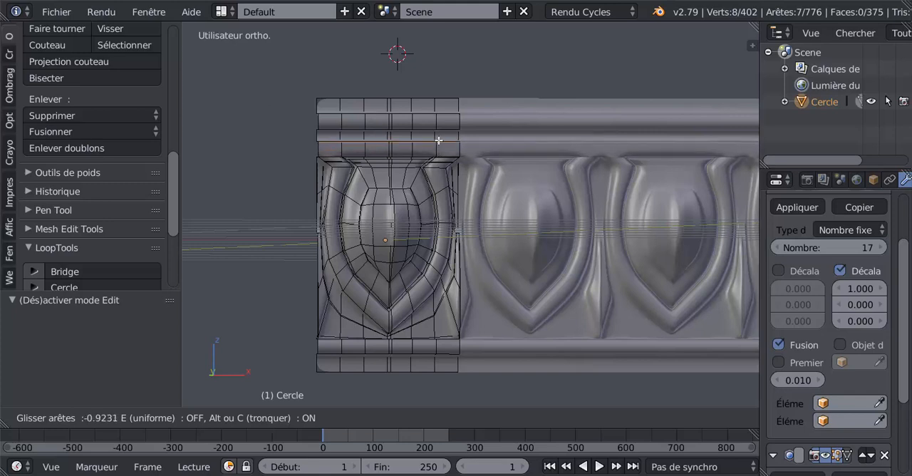
click(441, 147)
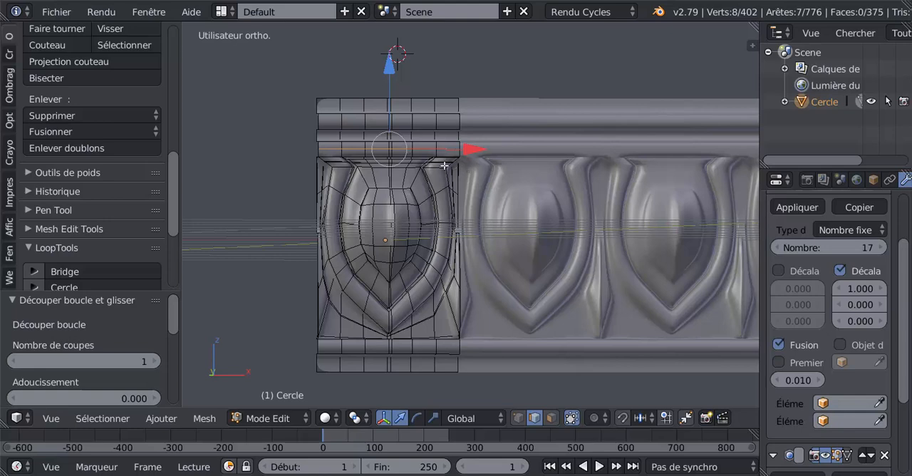
key(ctrl+z)
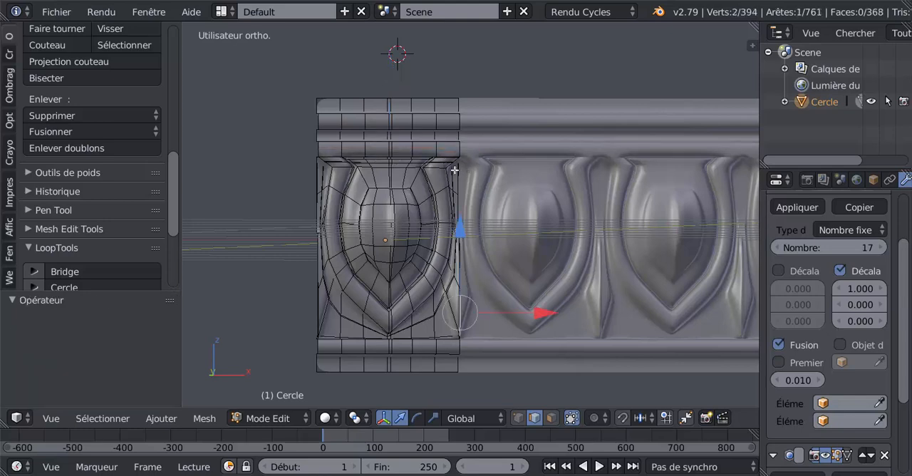
key(Tab)
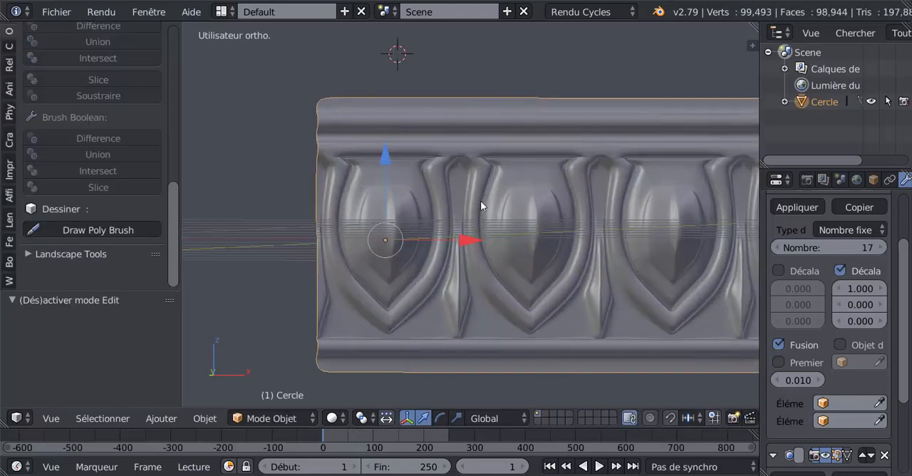
- Examine the frieze up close and along its full length from the front and oblique angles
scroll(481, 203, down, 2)
scroll(481, 202, up, 2)
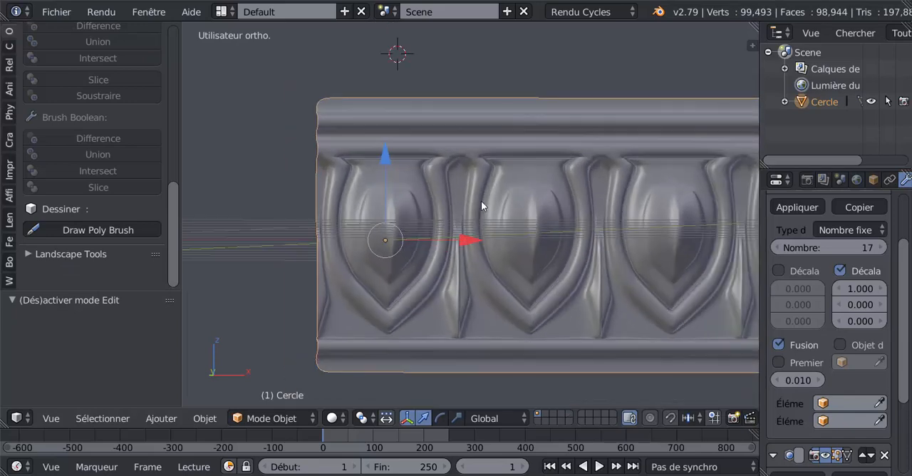
scroll(481, 203, up, 1)
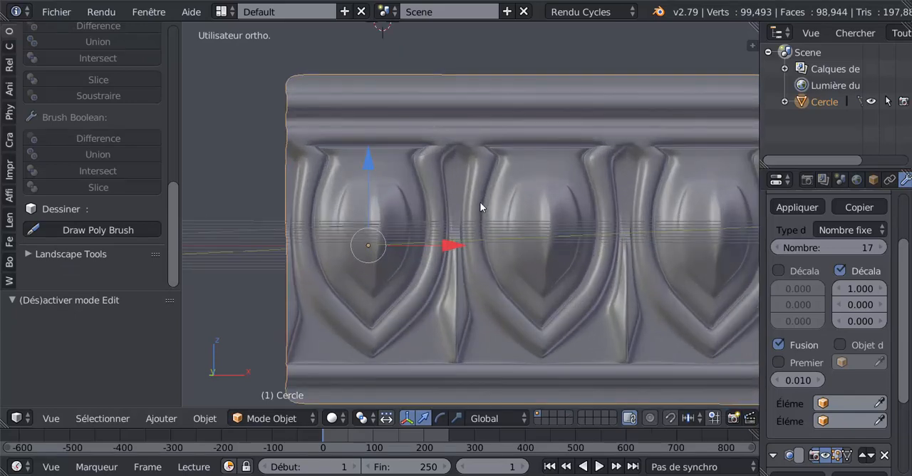
scroll(480, 202, down, 7)
shift+middle_drag(617, 308, 409, 303)
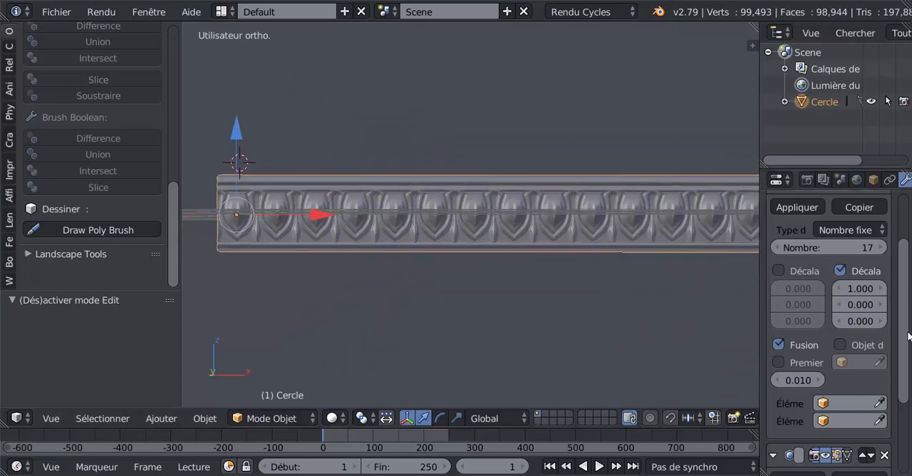
scroll(797, 261, up, 3)
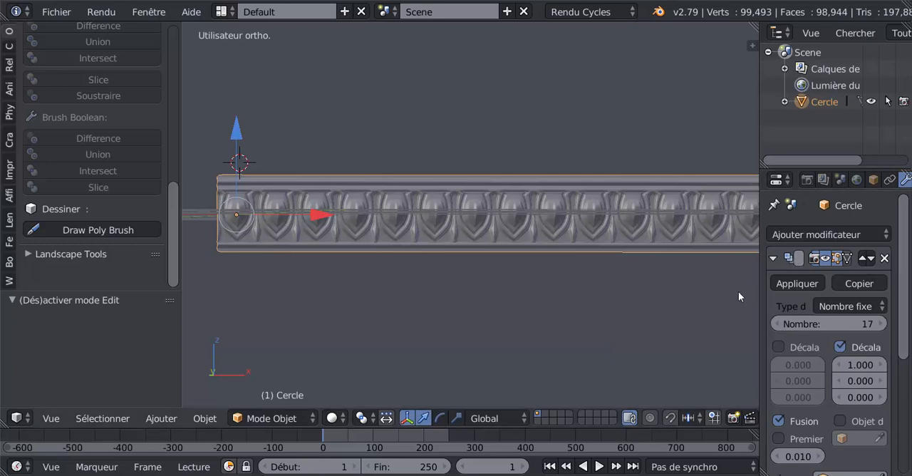
scroll(609, 308, down, 5)
middle_drag(581, 312, 573, 327)
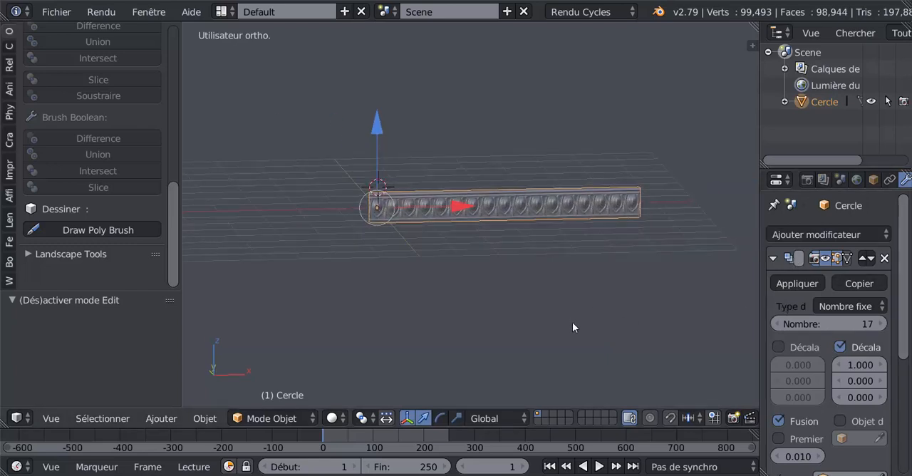
key(KP_1)
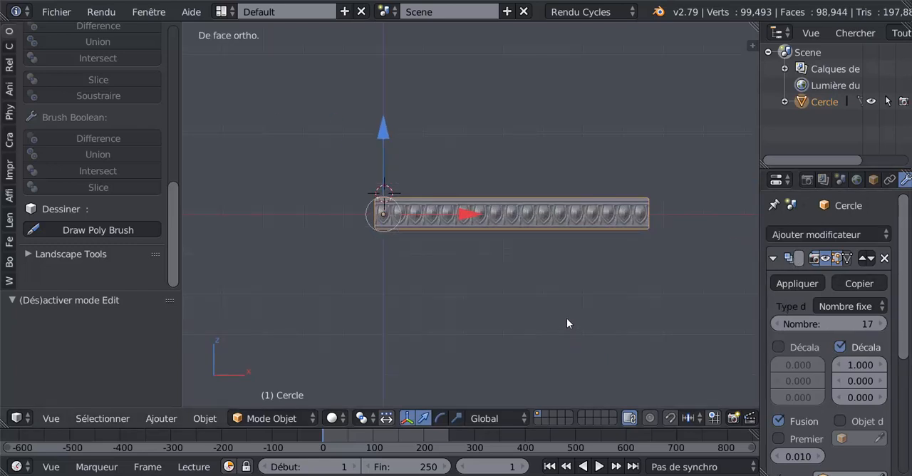
middle_drag(494, 267, 494, 291)
middle_drag(535, 267, 432, 279)
scroll(475, 264, up, 1)
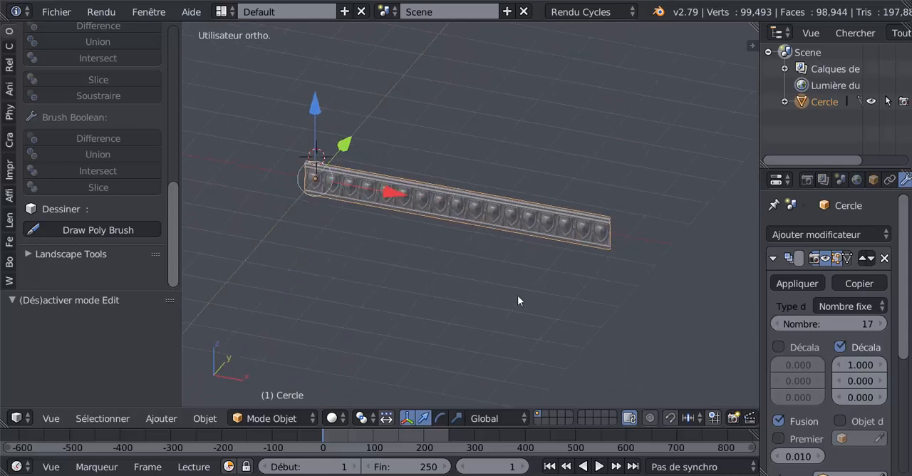
scroll(499, 297, down, 2)
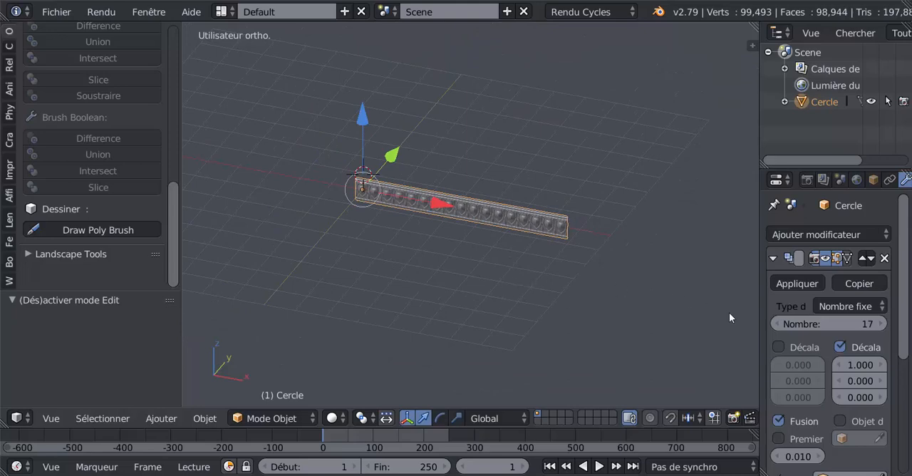
scroll(545, 233, up, 2)
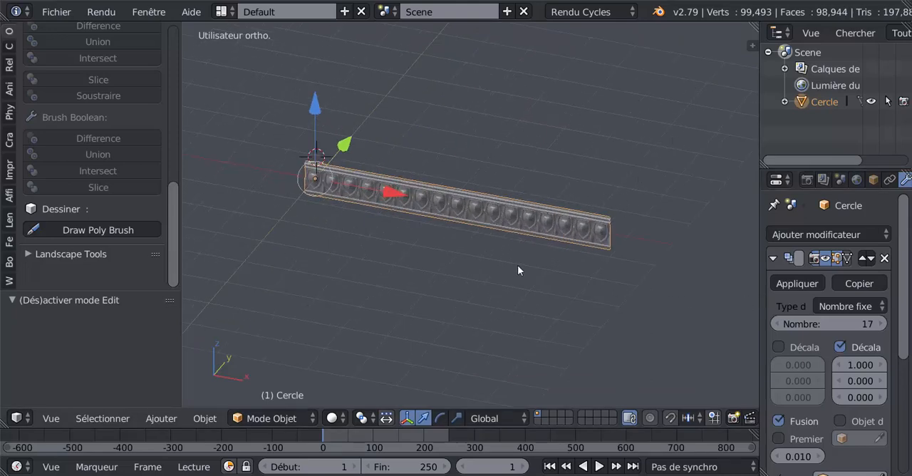
middle_drag(513, 251, 505, 223)
scroll(510, 250, up, 2)
scroll(510, 253, up, 6)
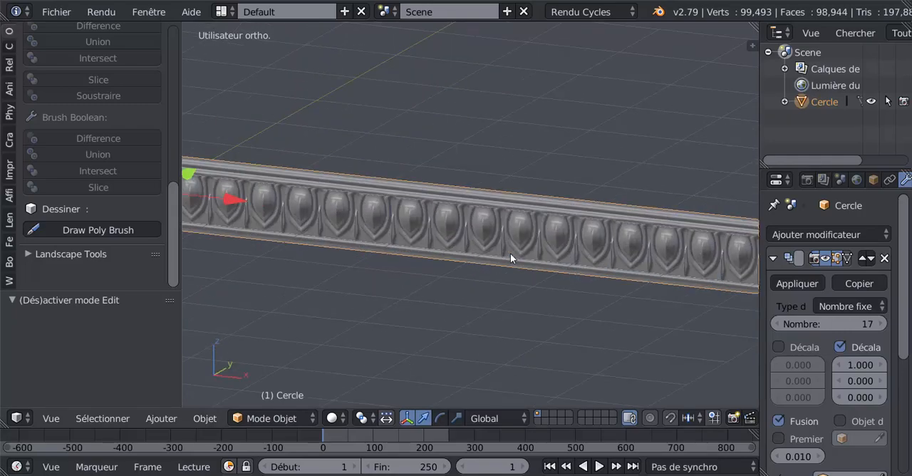
scroll(507, 237, down, 8)
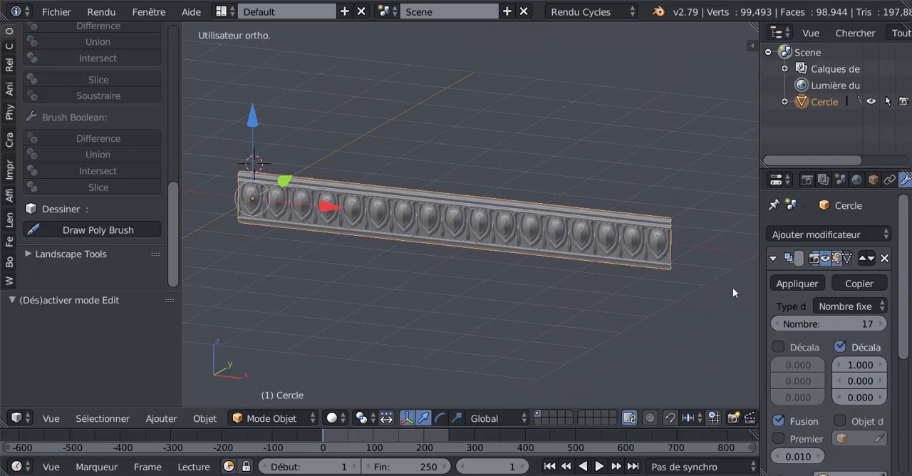
middle_drag(548, 267, 485, 271)
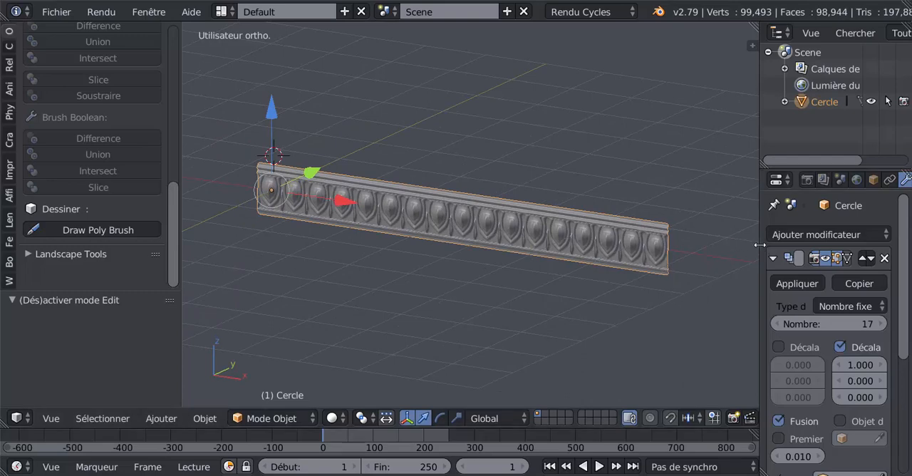
- Widen the properties area and apply the Array modifier to the frieze
drag(760, 239, 706, 242)
middle_drag(438, 262, 377, 285)
scroll(434, 284, up, 2)
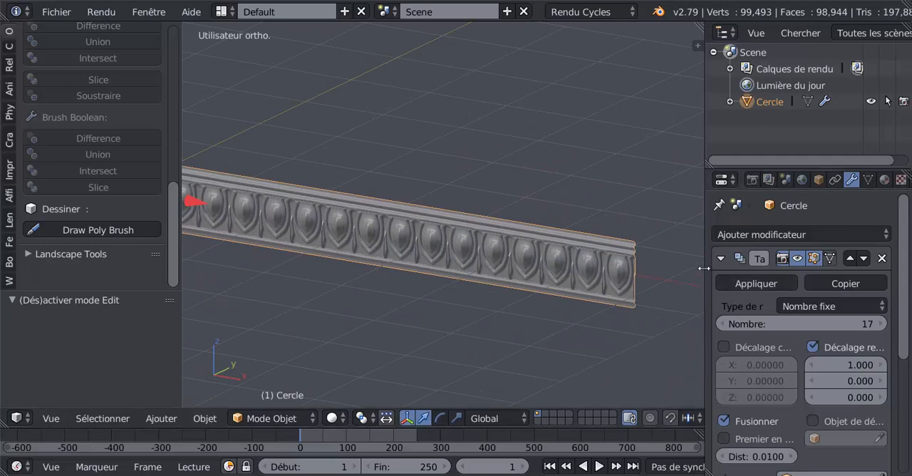
drag(703, 267, 675, 266)
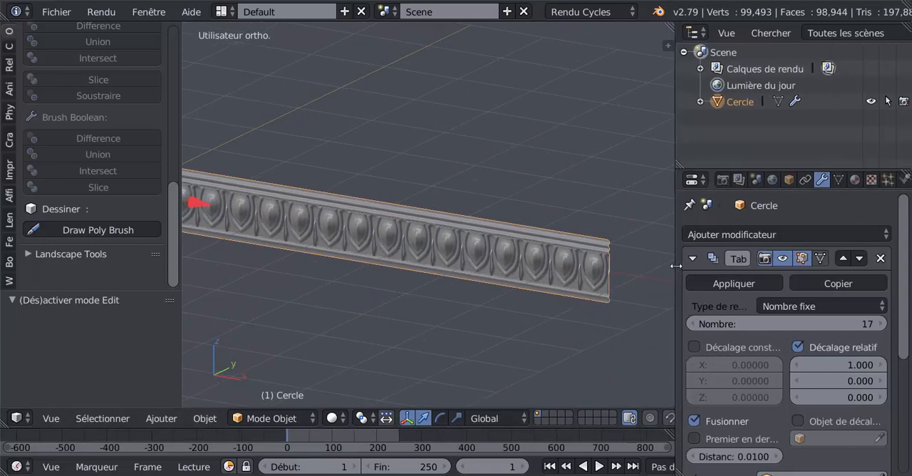
click(722, 284)
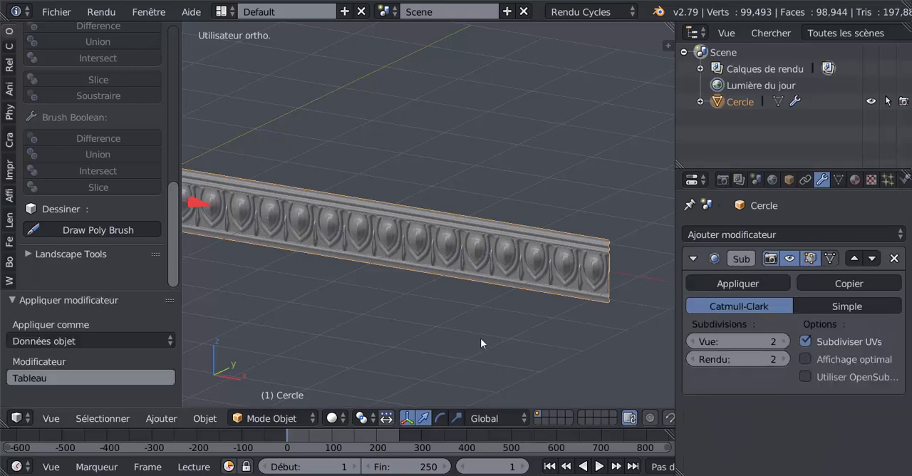
- Enter edit mode, select the frieze's entire mesh and remove its duplicate vertices
key(Tab)
mouse_move(483, 314)
middle_down()
mouse_move(435, 307)
mouse_move(486, 300)
middle_up()
scroll(474, 300, down, 3)
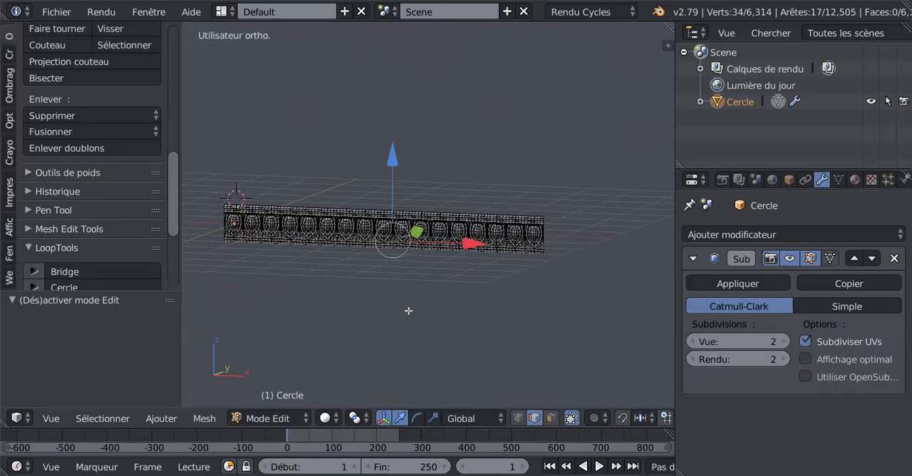
shift+middle_drag(409, 309, 482, 305)
scroll(500, 300, up, 2)
key(a)
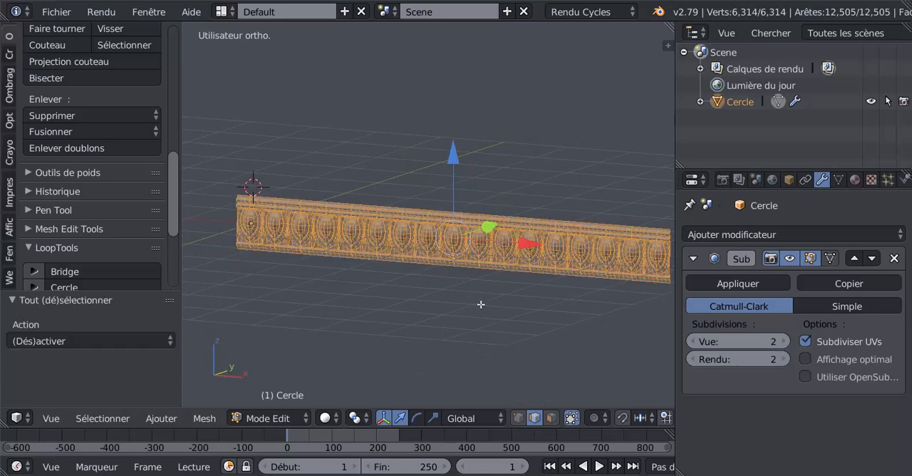
scroll(481, 304, down, 1)
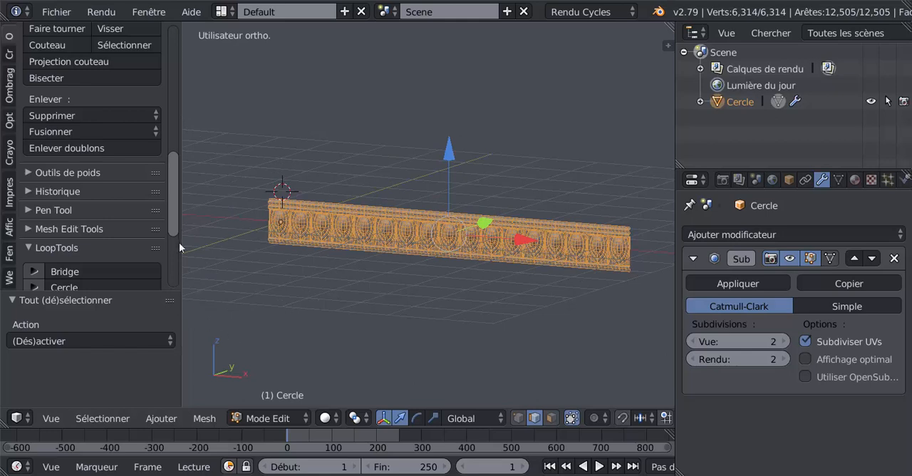
scroll(165, 259, down, 6)
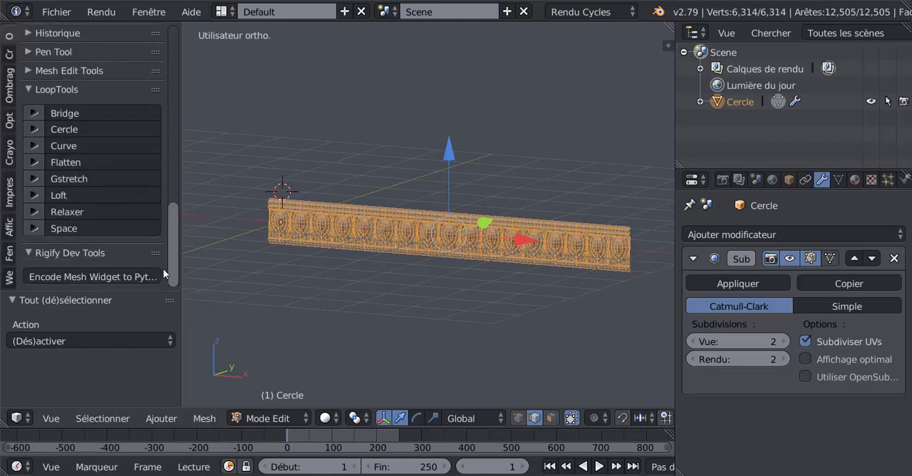
scroll(163, 227, up, 5)
click(55, 132)
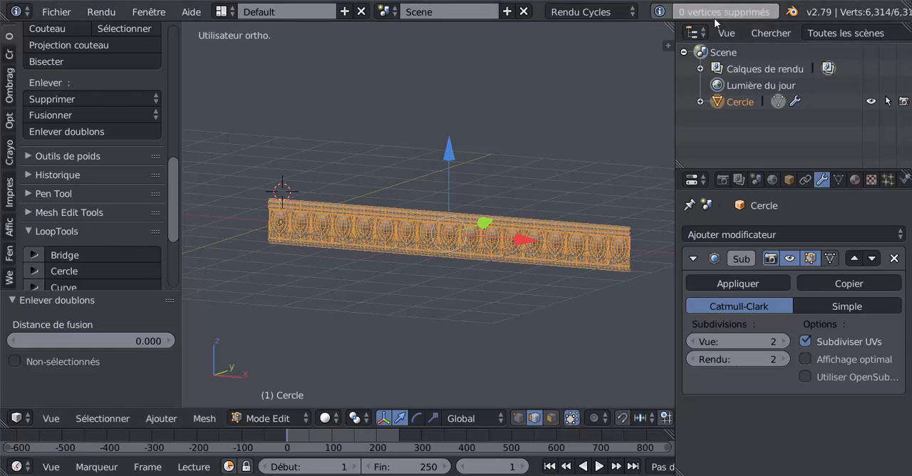
- Examine the end of the frieze mesh up close in edit and object mode, narrowing the properties area
middle_drag(589, 224, 550, 270)
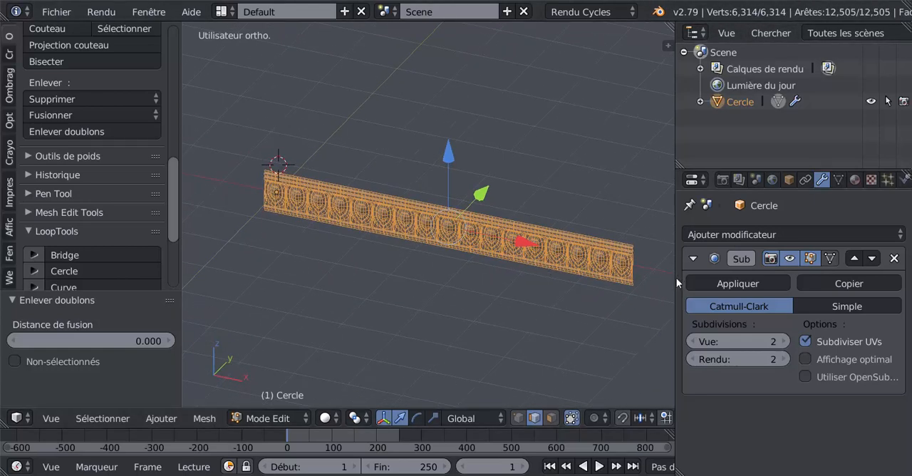
drag(670, 280, 723, 279)
scroll(573, 271, up, 8)
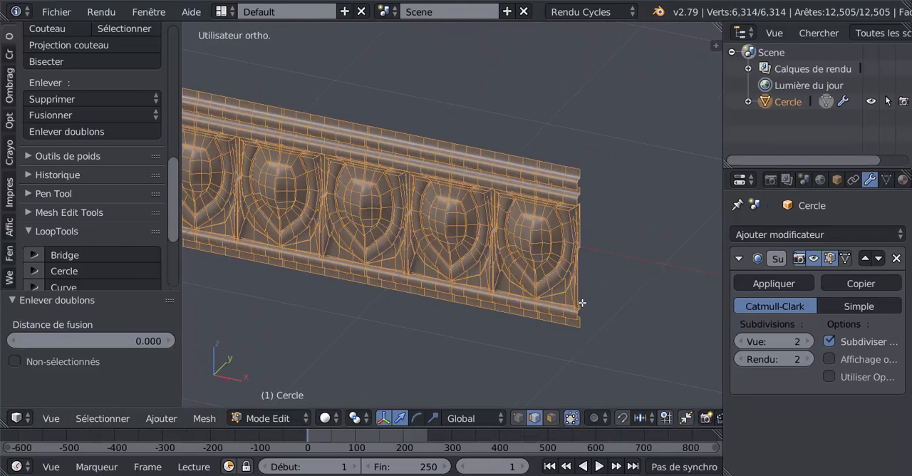
scroll(581, 279, up, 2)
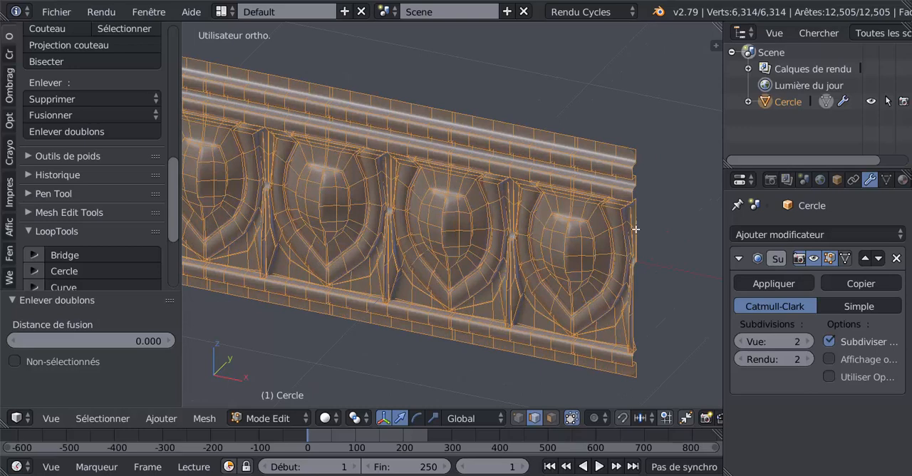
key(Tab)
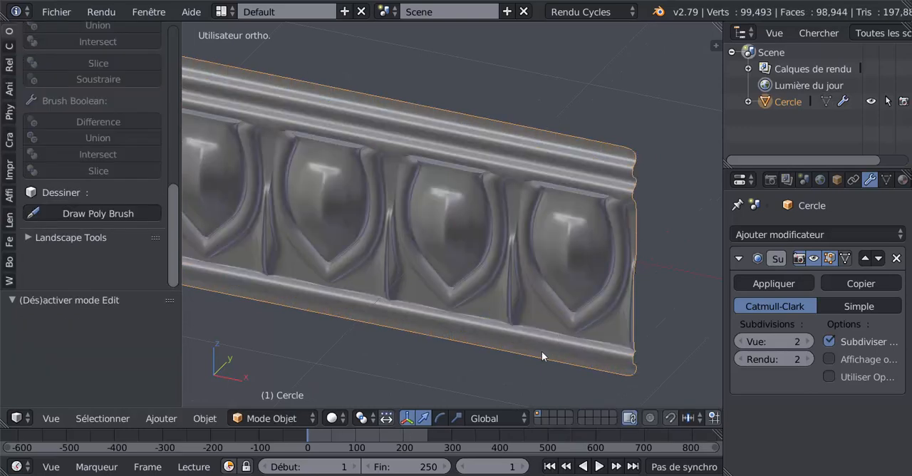
scroll(469, 320, down, 2)
middle_drag(501, 310, 422, 327)
scroll(422, 328, up, 2)
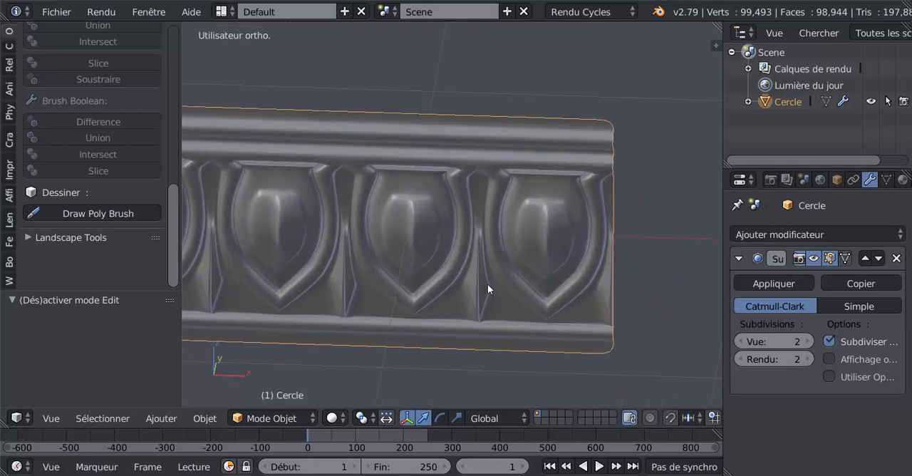
scroll(487, 284, up, 2)
- Return to edit mode, switch to vertex selection and select the bottom-edge vertex directly below the dart before the last egg
key(Tab)
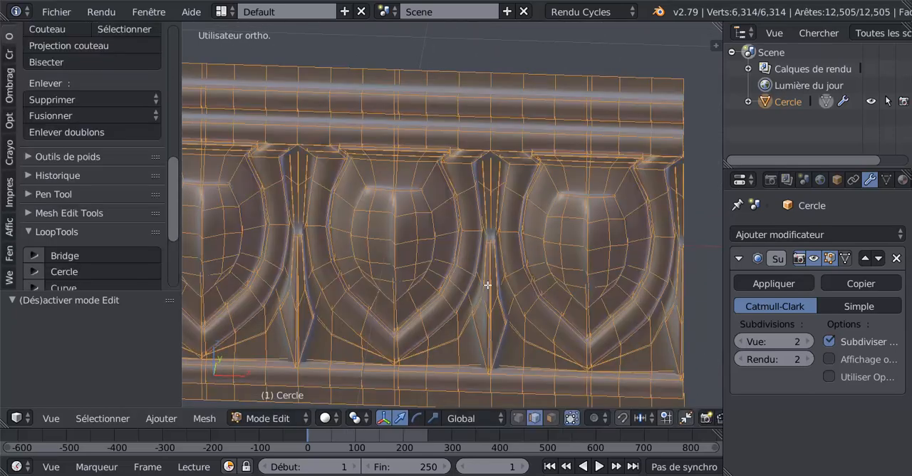
scroll(491, 243, down, 3)
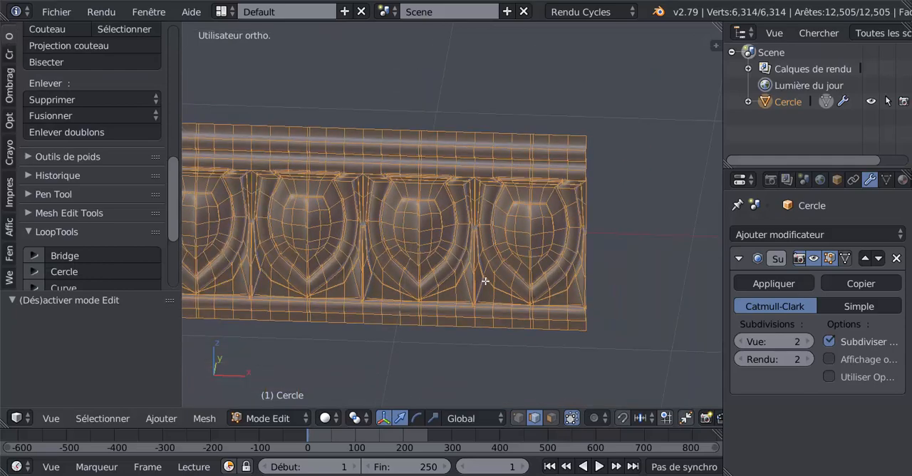
middle_drag(486, 283, 489, 267)
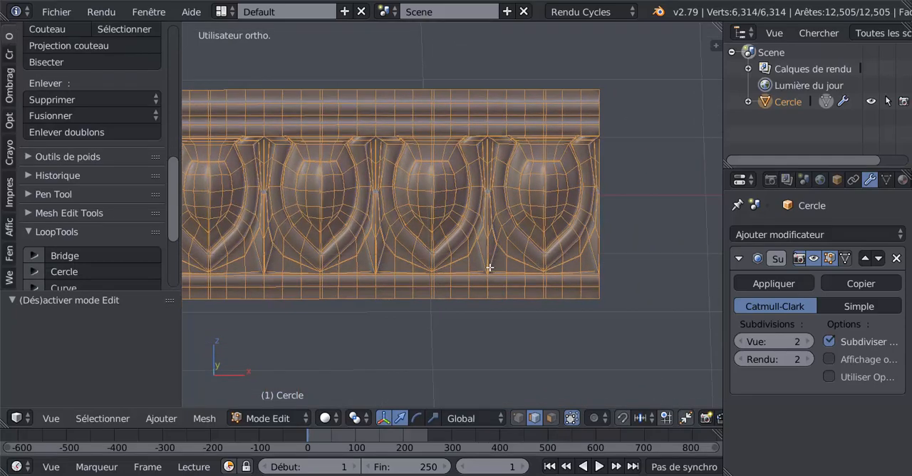
click(518, 419)
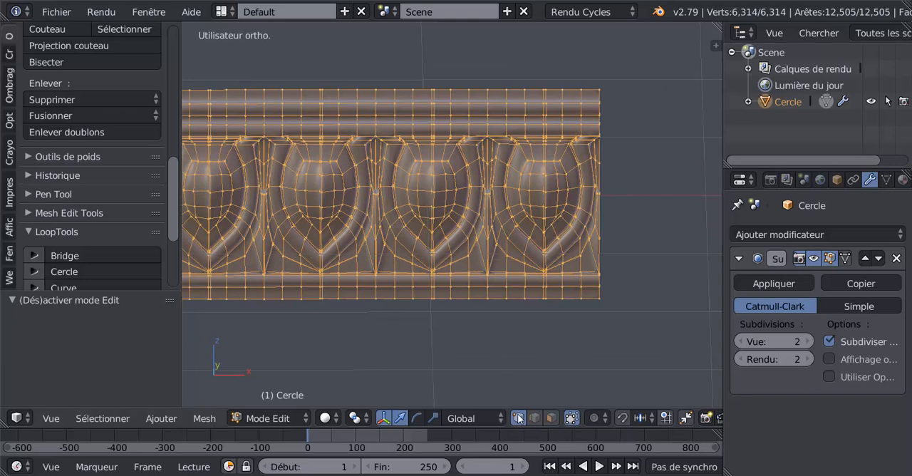
scroll(496, 358, up, 1)
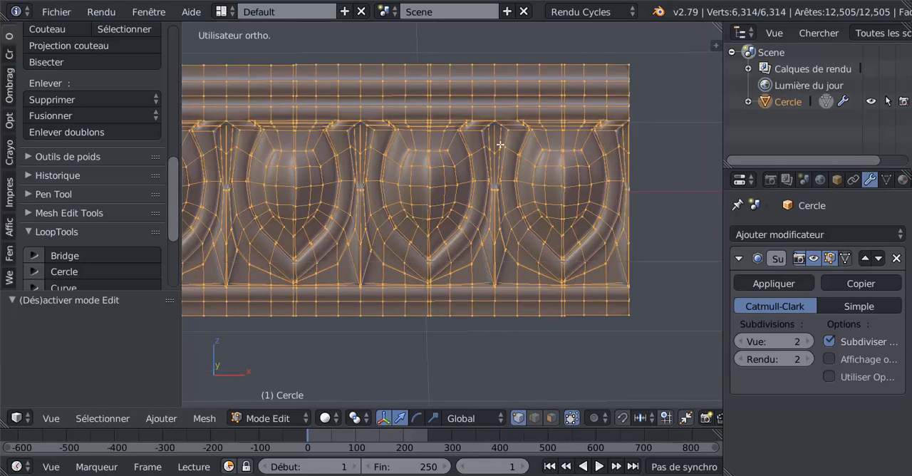
right_click(494, 315)
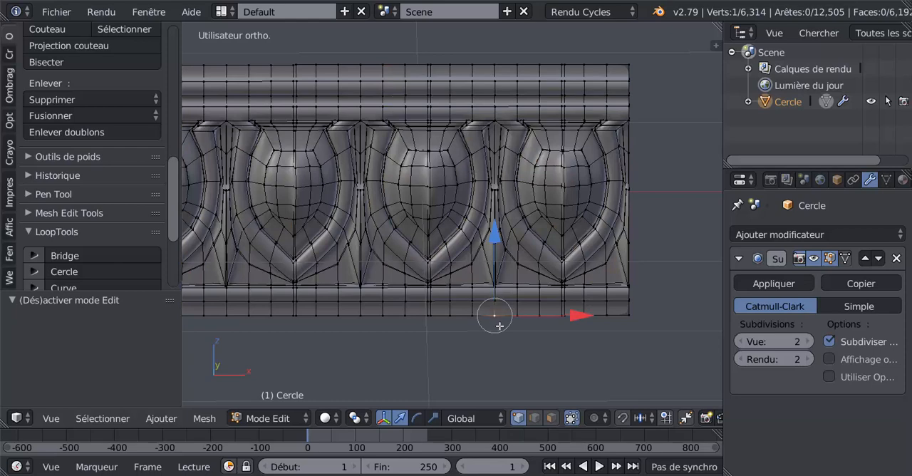
- Set the pivot point to the 3D cursor and snap the cursor to the selected bottom-edge vertex
scroll(502, 333, up, 1)
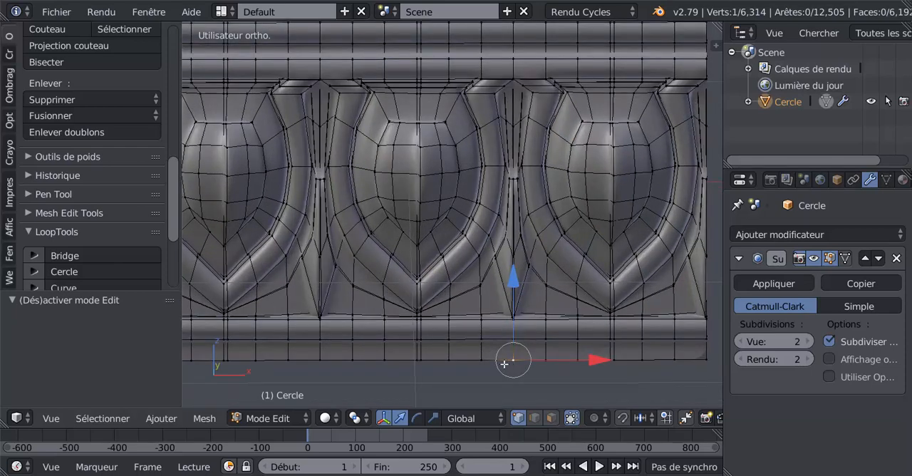
shift+middle_drag(503, 363, 422, 320)
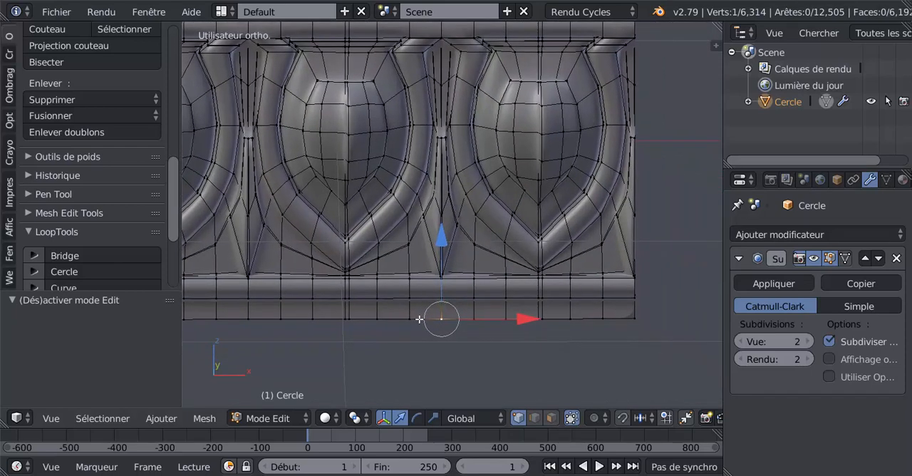
click(356, 418)
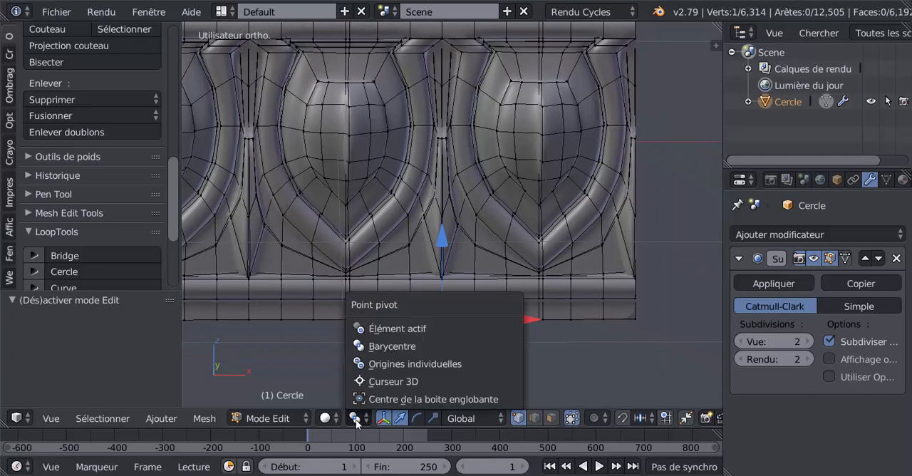
click(369, 382)
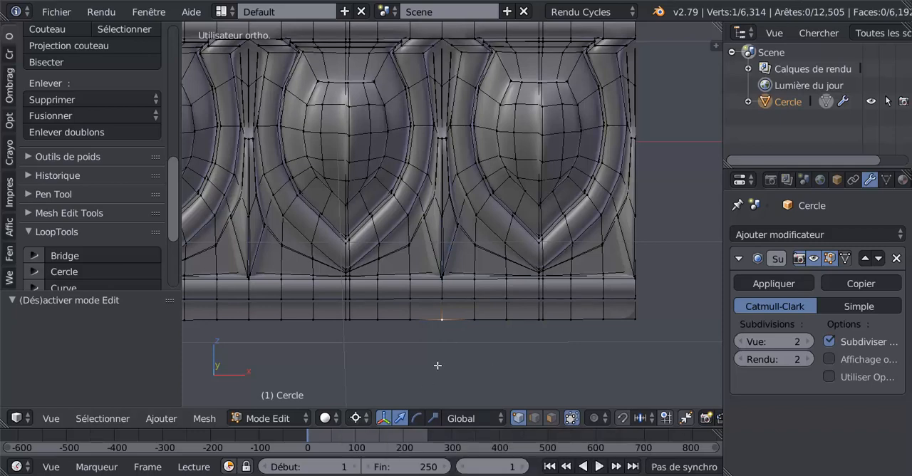
scroll(405, 383, down, 1)
scroll(407, 382, up, 1)
scroll(436, 350, up, 1)
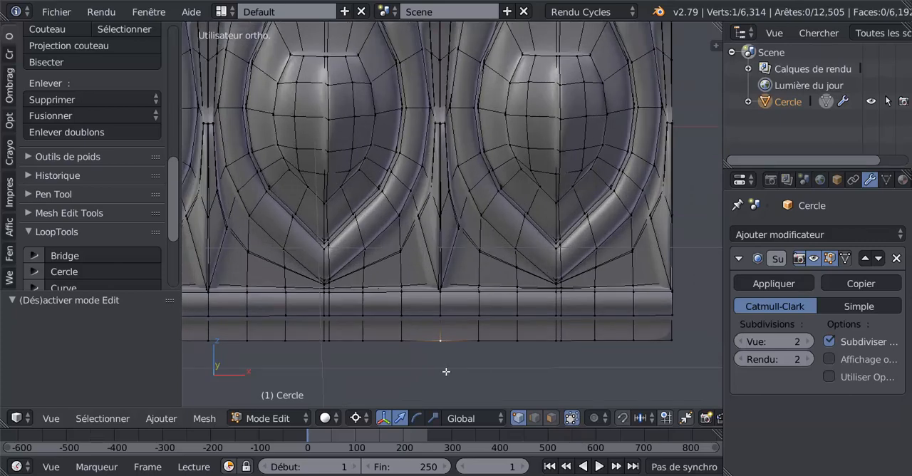
key(shift+s)
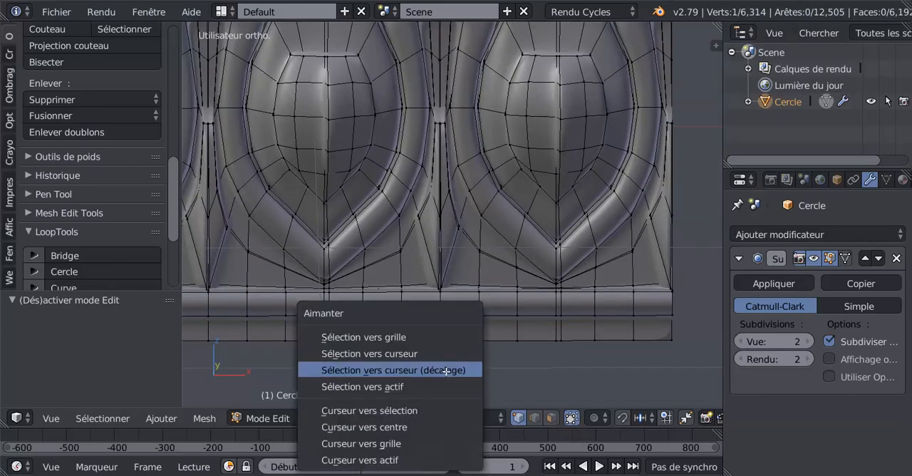
click(374, 411)
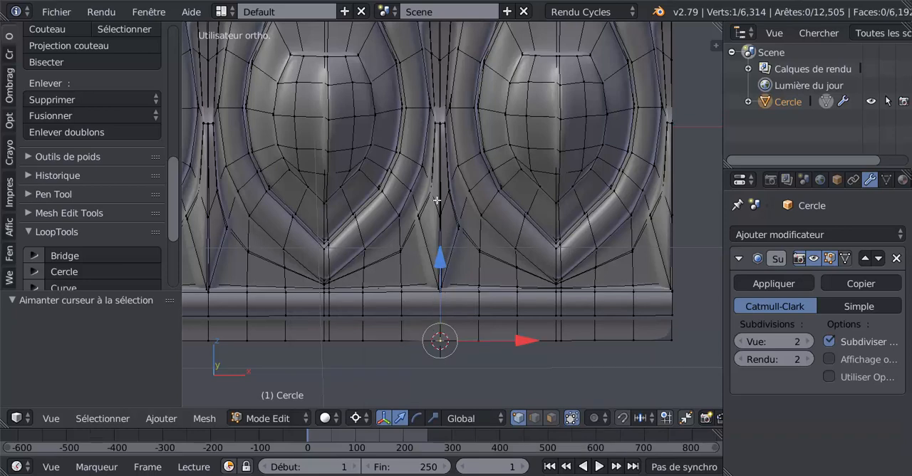
- Add the vertical edge line through the upper moldings above the same dart to the selection
scroll(491, 80, down, 3)
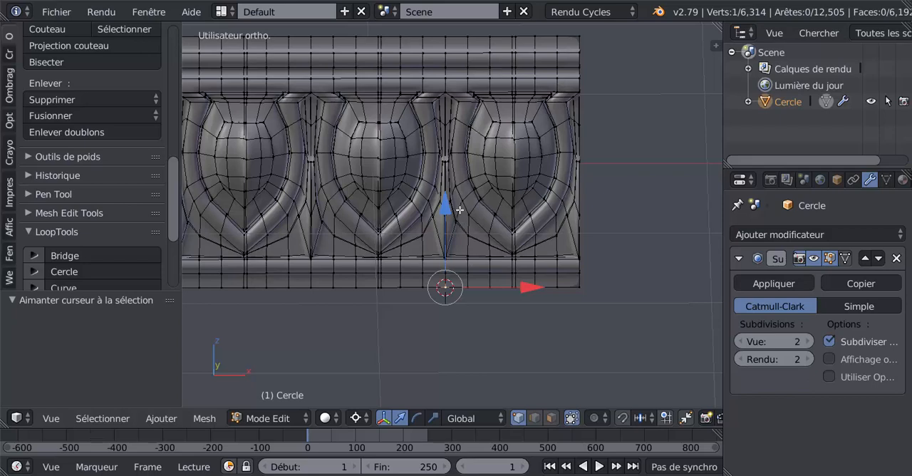
shift+middle_drag(520, 203, 556, 214)
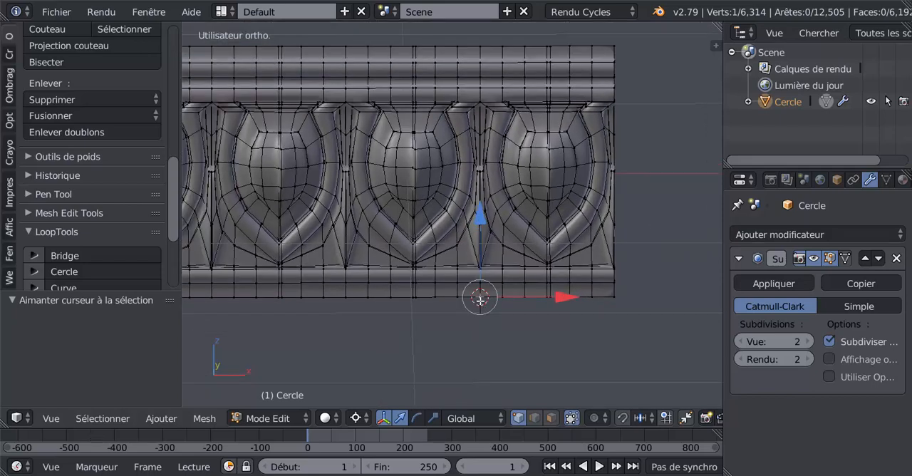
alt+click(481, 71)
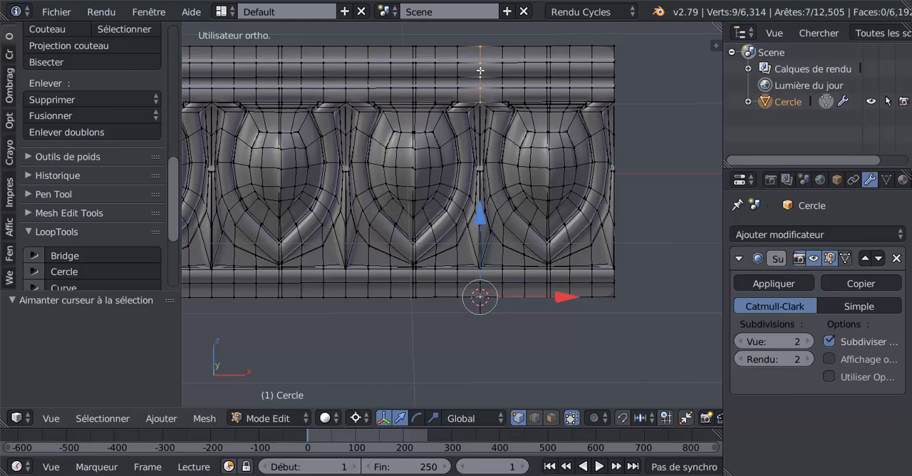
- Try to add the dart's lower centre edge loop to the selection and undo it
scroll(490, 246, up, 2)
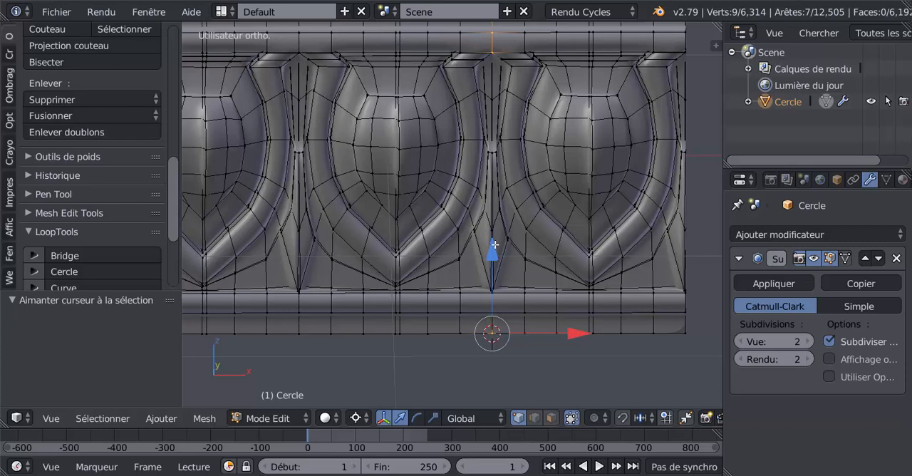
scroll(492, 245, up, 1)
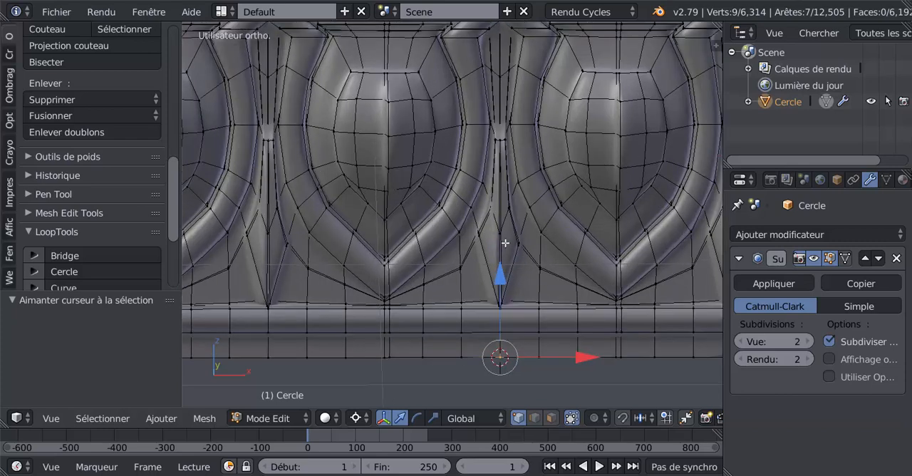
alt+right_click(503, 239)
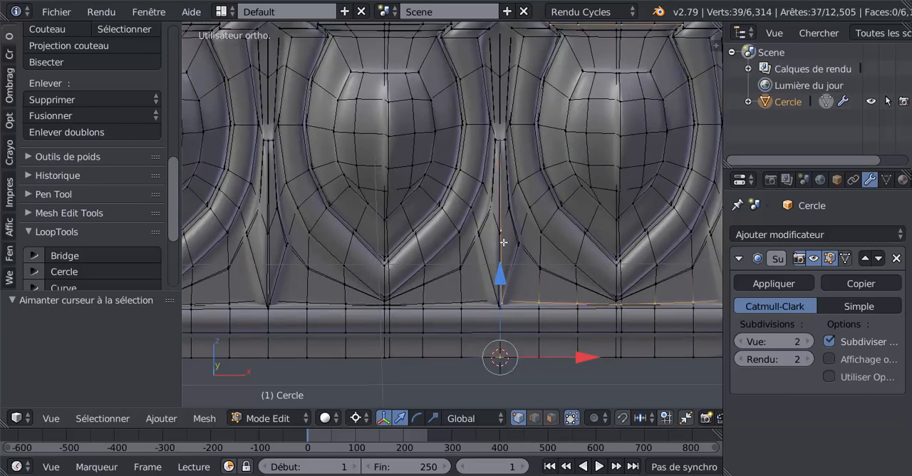
scroll(539, 290, down, 2)
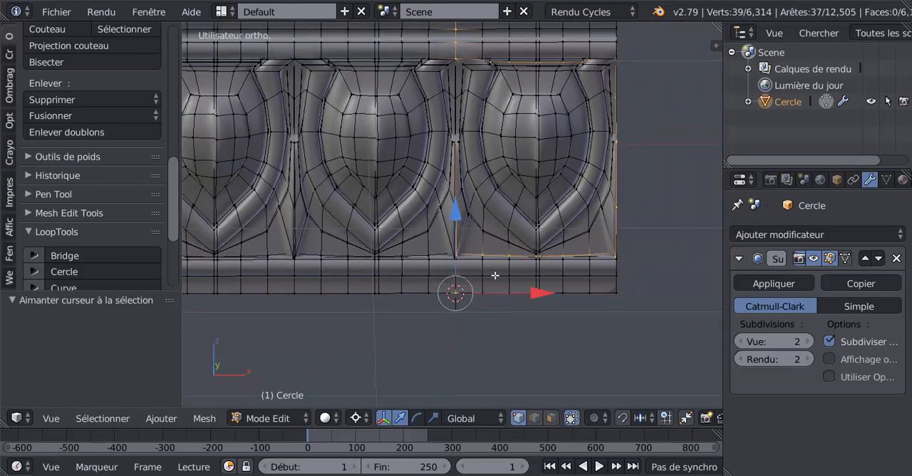
key(ctrl+z)
- Set the subdivision modifier's view level to 0, retry selecting the dart's centre edge loop and undo that selection
scroll(479, 272, up, 8)
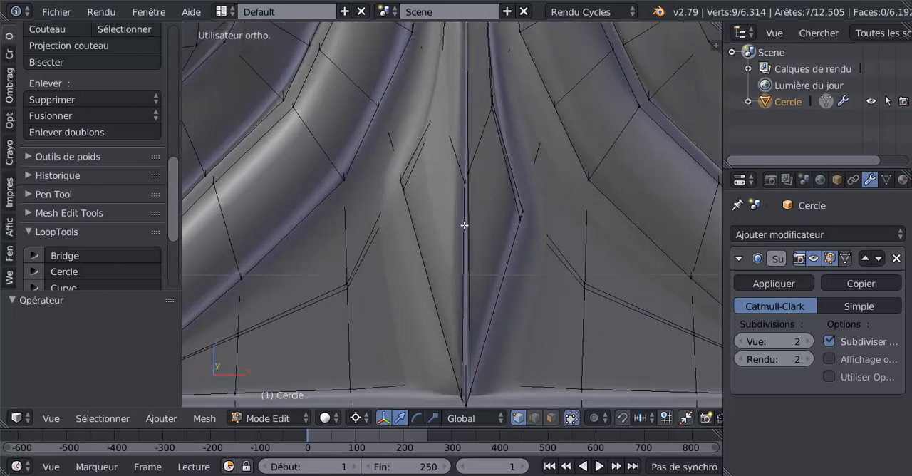
click(739, 342)
click(739, 341)
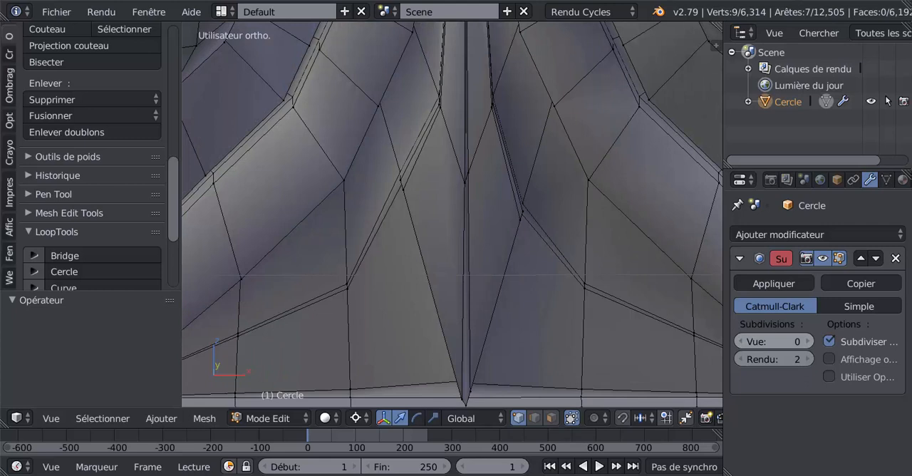
alt+right_click(464, 266)
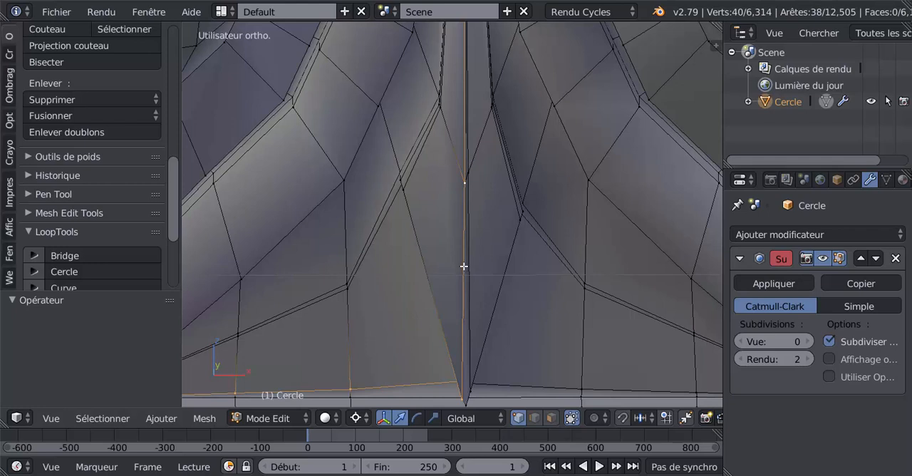
scroll(463, 269, down, 2)
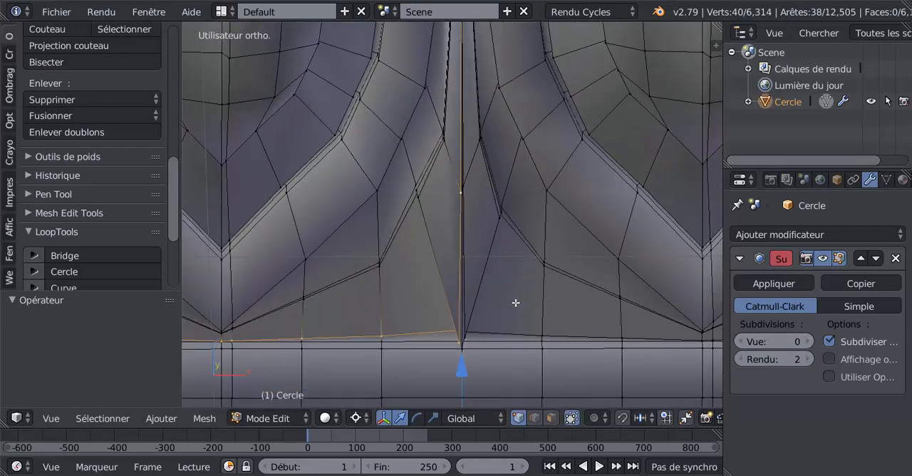
key(ctrl+z)
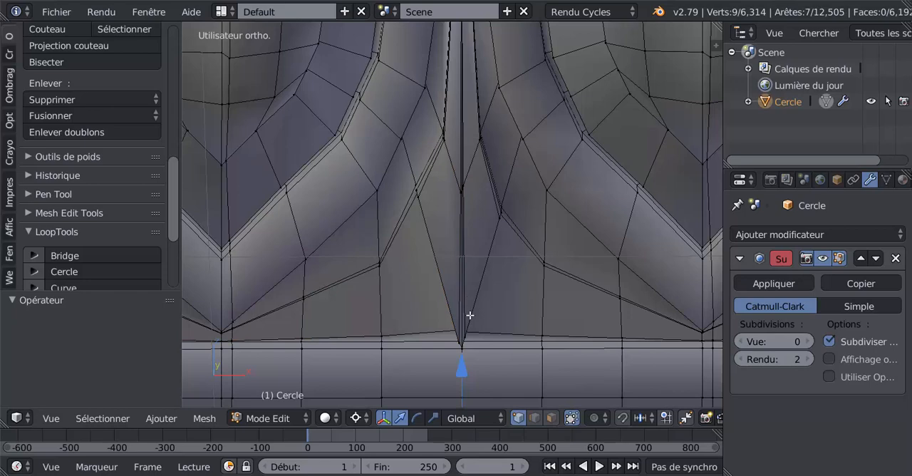
- Add the dart's lower centre edge line to the selected vertical section
alt+shift+click(462, 326)
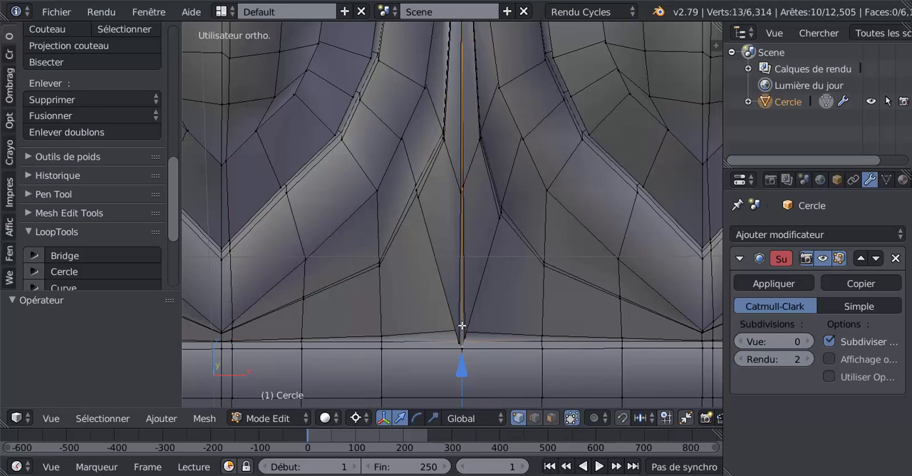
scroll(462, 325, down, 6)
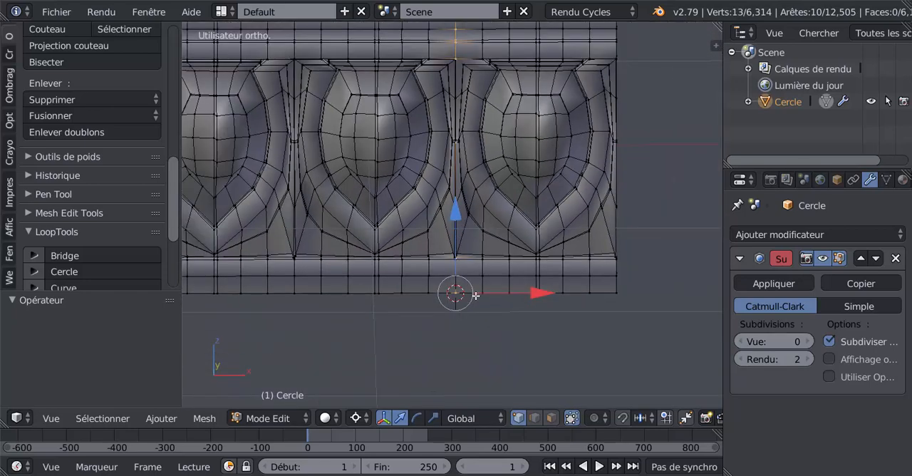
key(z)
key(z)
- Add the dart's upper centre edge line, above the small ledge, to the selection
scroll(513, 253, up, 8)
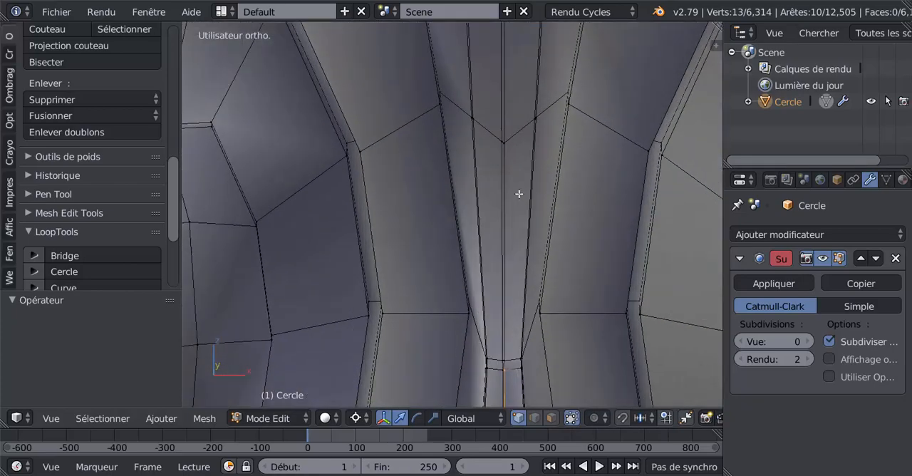
scroll(497, 277, up, 4)
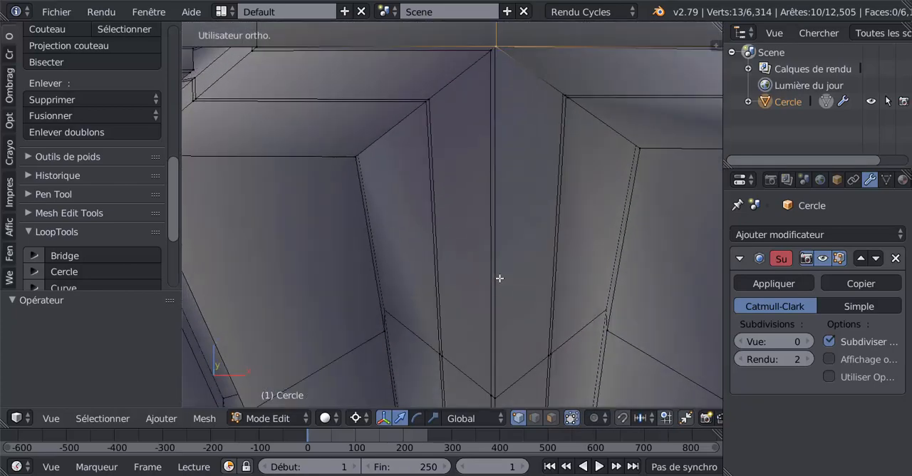
scroll(500, 278, down, 2)
scroll(506, 306, down, 5)
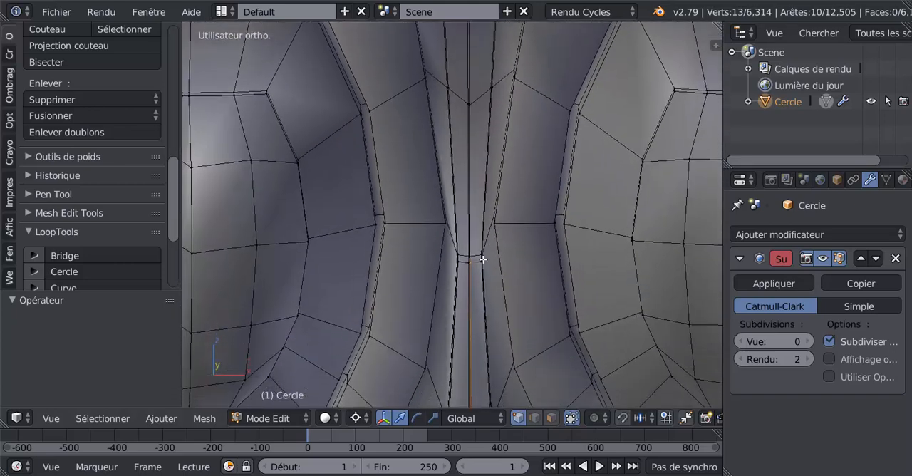
scroll(494, 264, up, 5)
shift+middle_drag(516, 281, 505, 240)
alt+shift+right_click(502, 240)
scroll(499, 242, down, 1)
scroll(498, 244, down, 8)
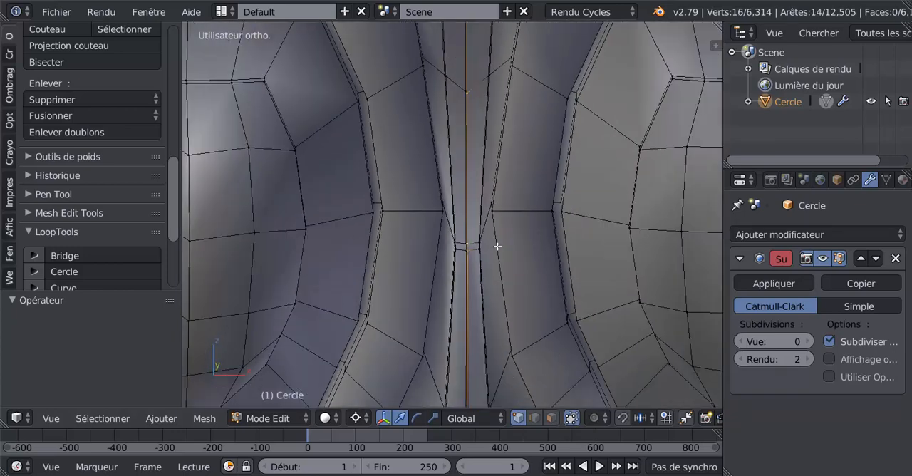
- Add the vertical edge line through the bottom molding below the dart to the selection
shift+middle_drag(495, 323, 507, 135)
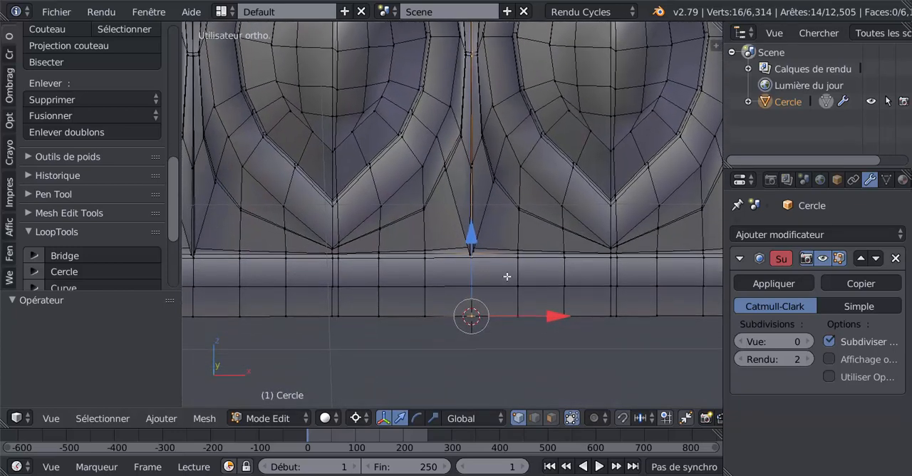
scroll(492, 299, up, 2)
alt+shift+right_click(480, 307)
scroll(481, 318, down, 3)
- Box-select the frieze's entire end segment beyond the dart in wireframe front view, keeping the vertical section selected
key(z)
scroll(491, 308, down, 1)
mouse_move(493, 306)
middle_down()
mouse_move(487, 331)
mouse_move(507, 314)
mouse_move(482, 313)
middle_up()
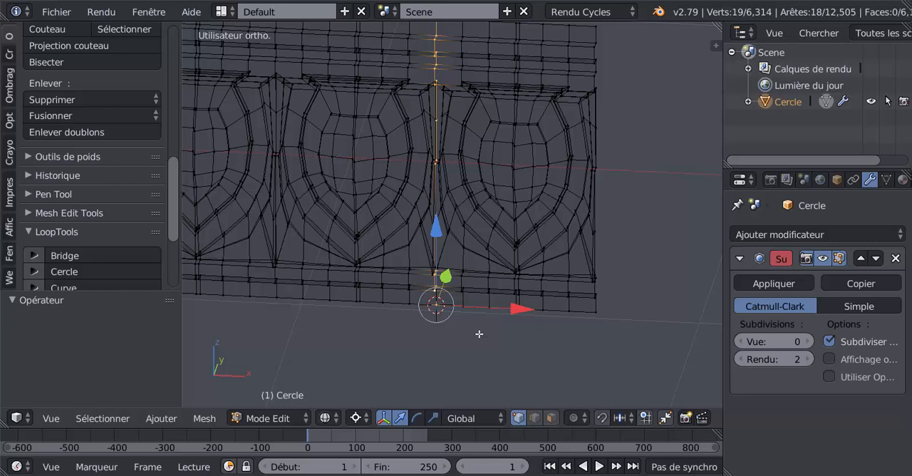
key(KP_1)
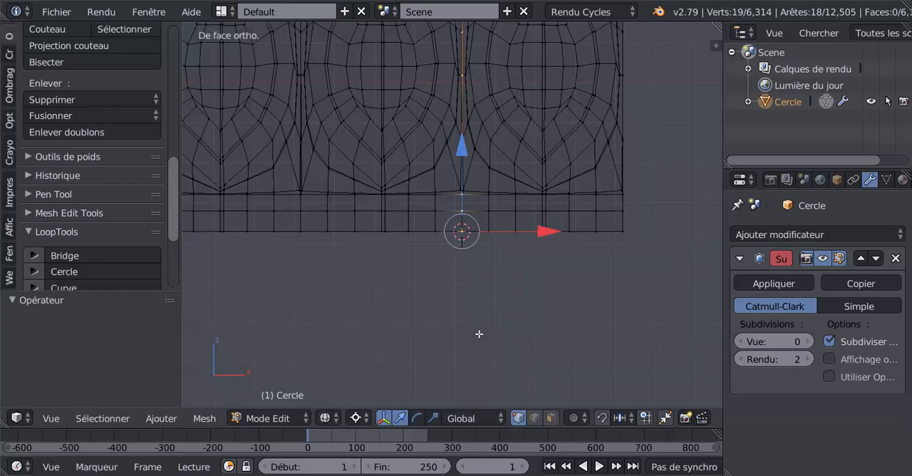
scroll(506, 325, down, 3)
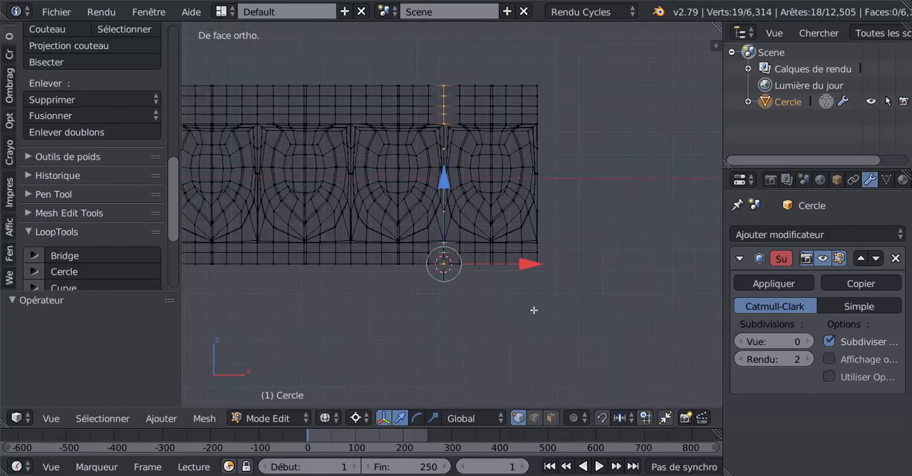
key(b)
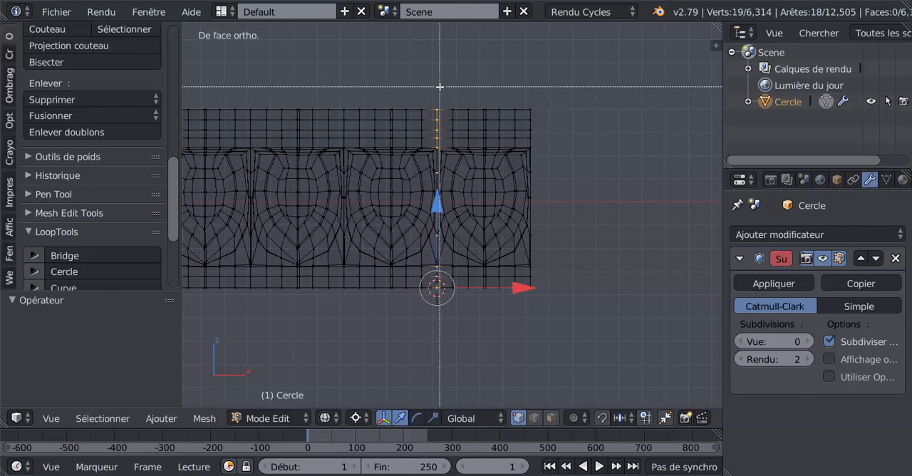
drag(440, 87, 578, 332)
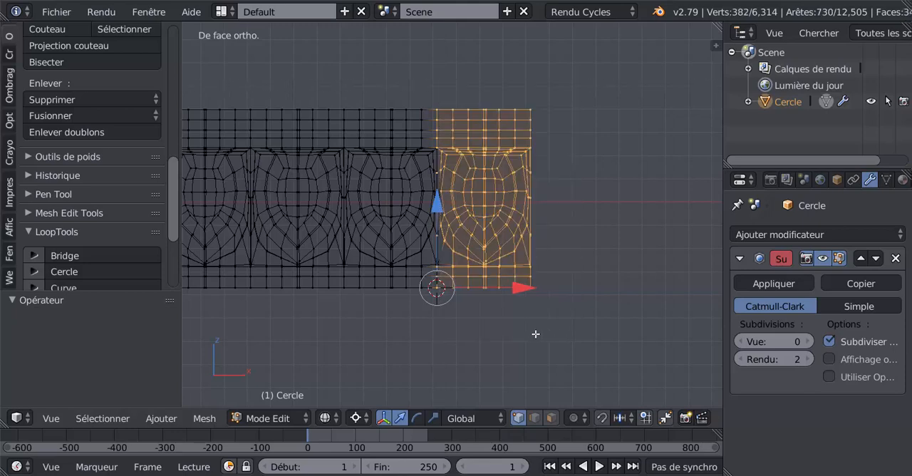
- Add the missed dart vertices along the segment's inner boundary to the selection, finishing with Circle Select
scroll(483, 324, up, 2)
scroll(483, 324, up, 2)
shift+right_click(424, 330)
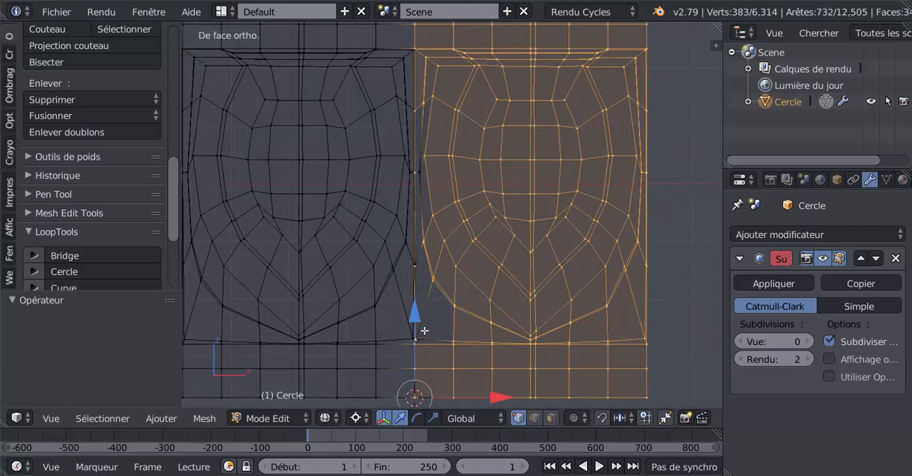
shift+right_click(424, 261)
shift+right_click(423, 173)
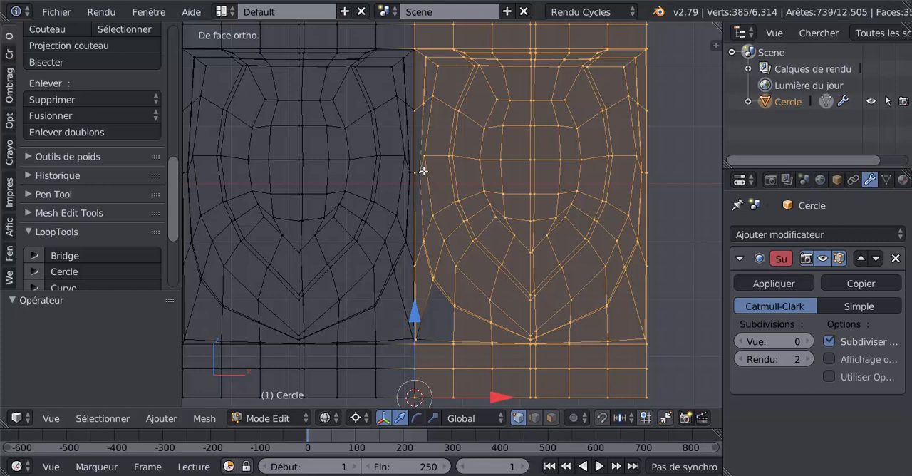
key(c)
click(428, 172)
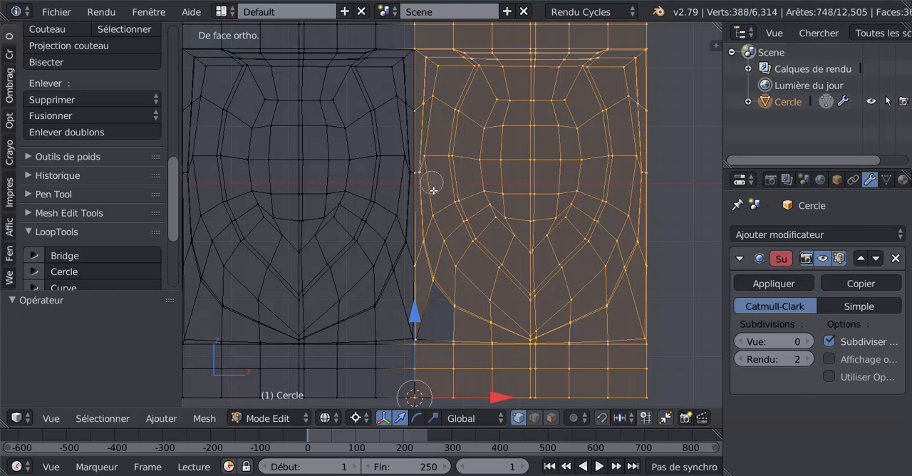
click(427, 340)
right_click(427, 340)
scroll(449, 335, down, 2)
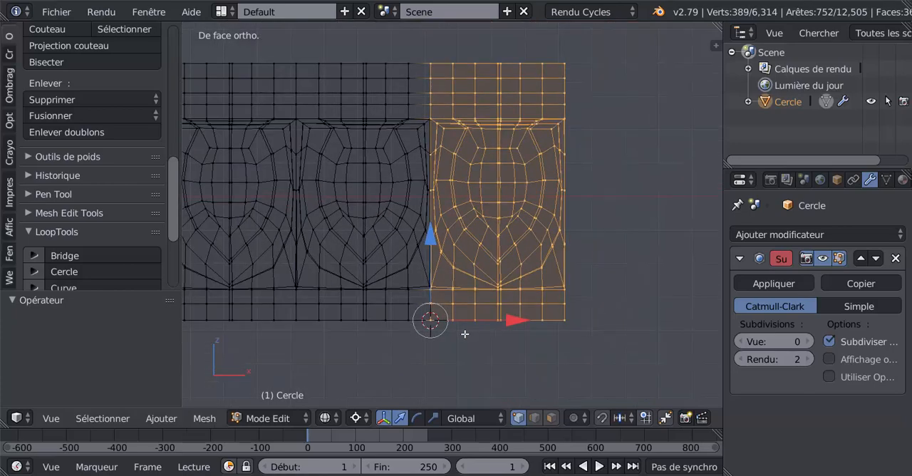
- Examine the selection boundary along the dart and moldings for missing or extra vertices
shift+middle_drag(444, 354, 485, 256)
scroll(481, 266, up, 3)
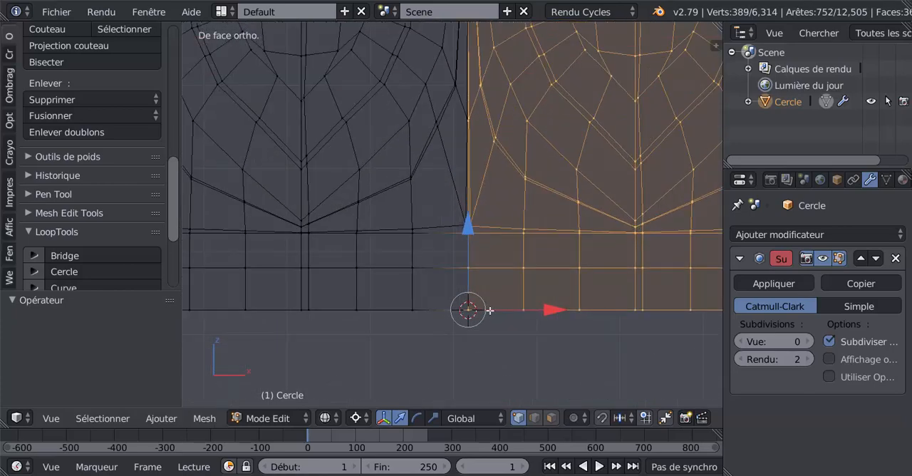
scroll(511, 285, down, 2)
scroll(510, 266, down, 2)
shift+middle_drag(528, 174, 511, 284)
shift+middle_drag(515, 208, 511, 246)
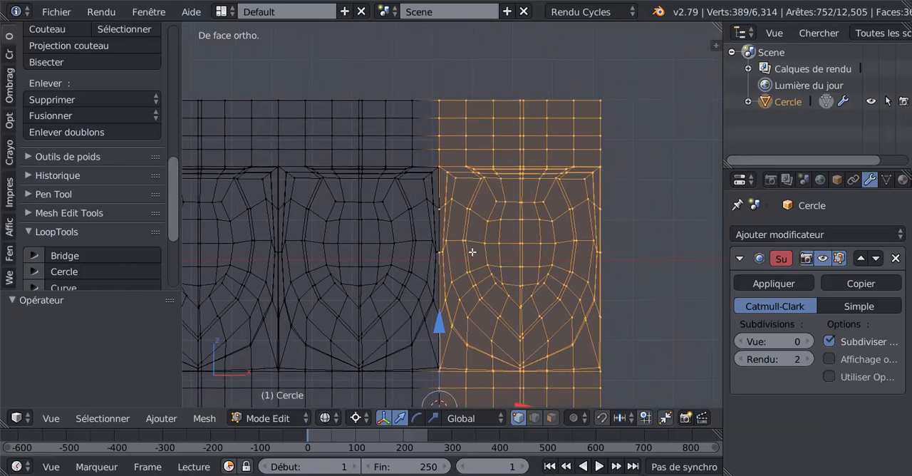
scroll(468, 252, up, 2)
scroll(449, 251, up, 1)
scroll(441, 252, up, 2)
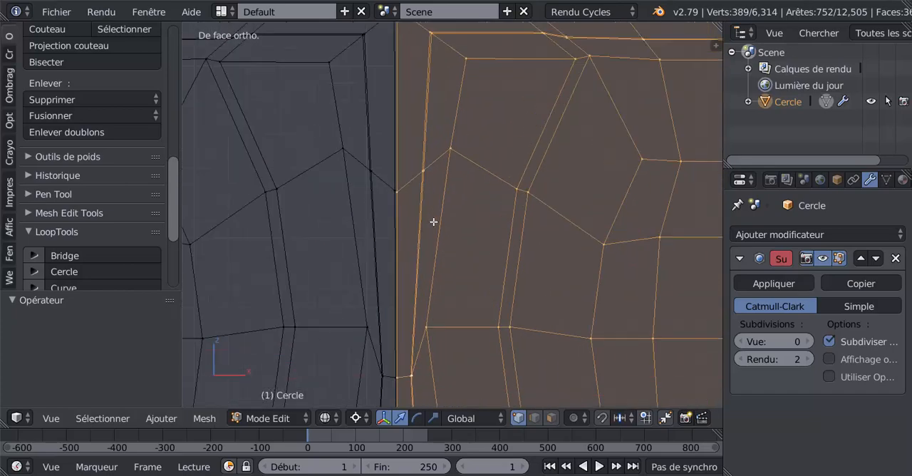
scroll(432, 219, up, 1)
scroll(438, 217, down, 5)
shift+middle_drag(481, 257, 482, 201)
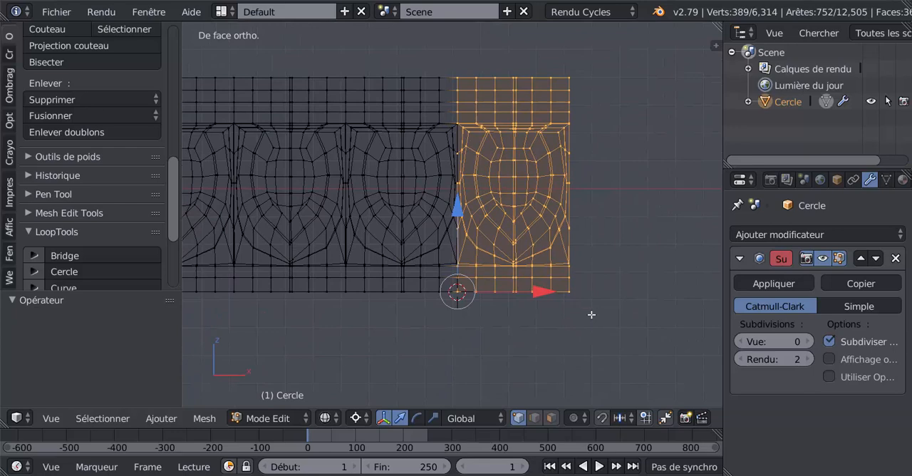
- Rotate the selected end segment 90° about the Z axis around the 3D cursor, working in solid top view
key(KP_7)
key(z)
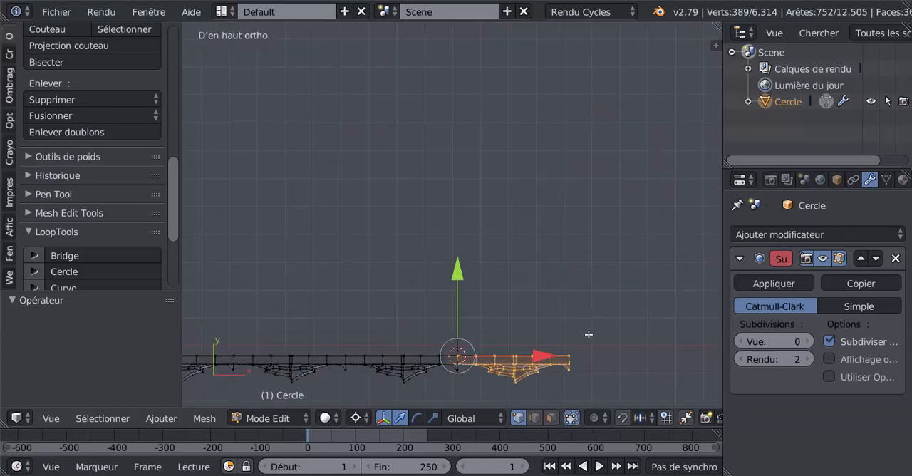
shift+middle_drag(574, 347, 553, 232)
scroll(553, 314, up, 5)
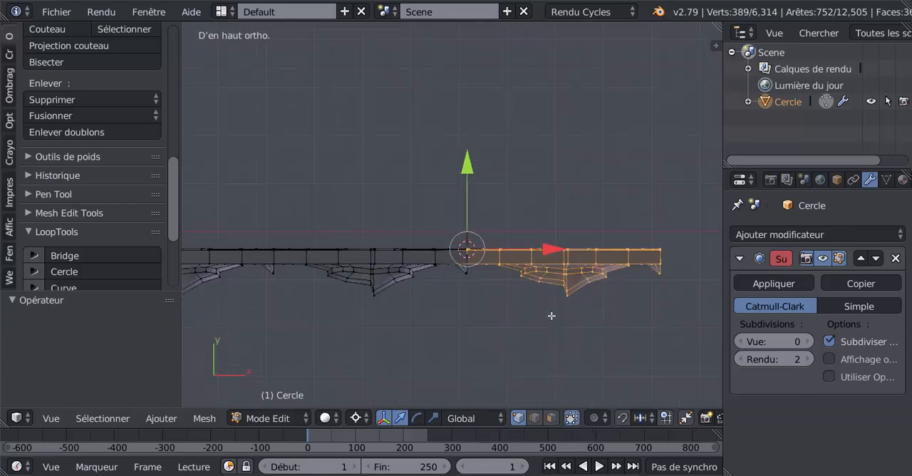
shift+middle_drag(537, 322, 509, 290)
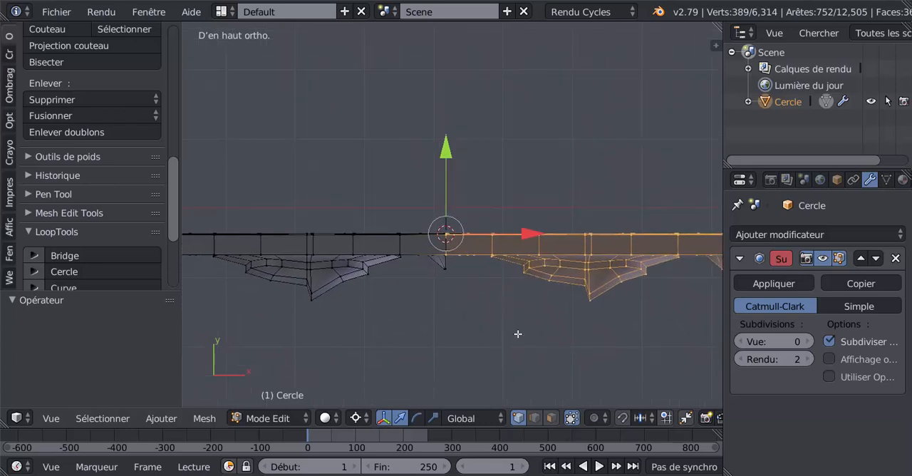
text(rz)
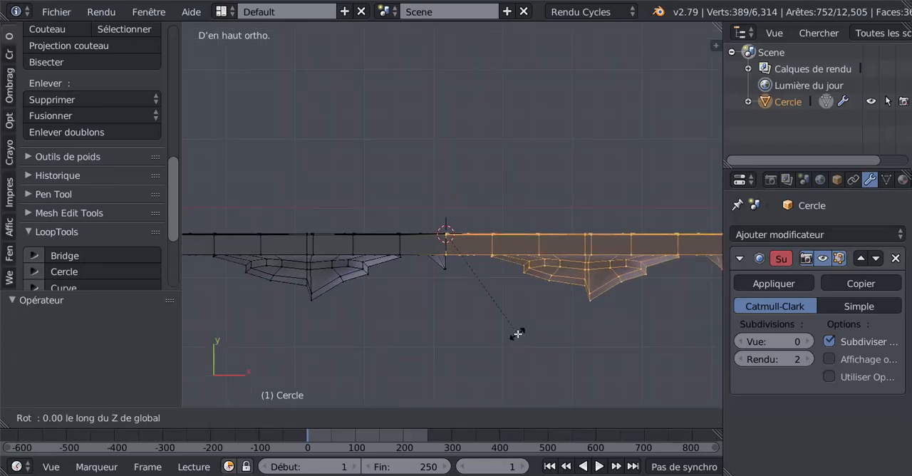
text(90)
key(Return)
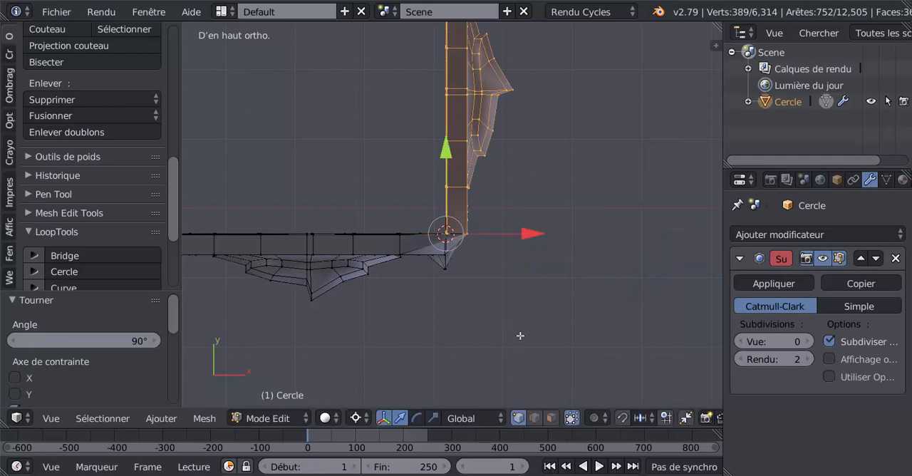
- Switch to Object Mode and set the subdivision modifier's view level to 2 to preview the folded corner
middle_drag(471, 320, 456, 271)
key(Tab)
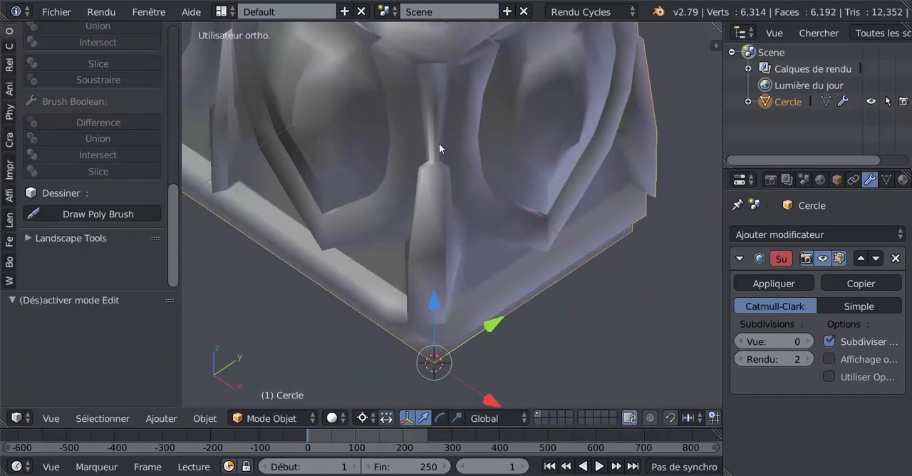
click(807, 341)
click(808, 341)
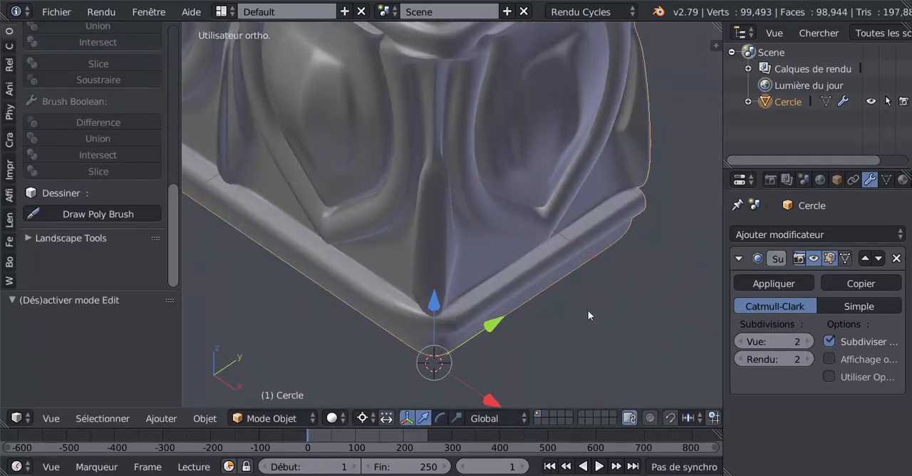
- Return to Edit Mode and select the corner dart's lower vertical edge line together with the bottom molding edges beneath it
middle_drag(588, 315, 459, 227)
key(Tab)
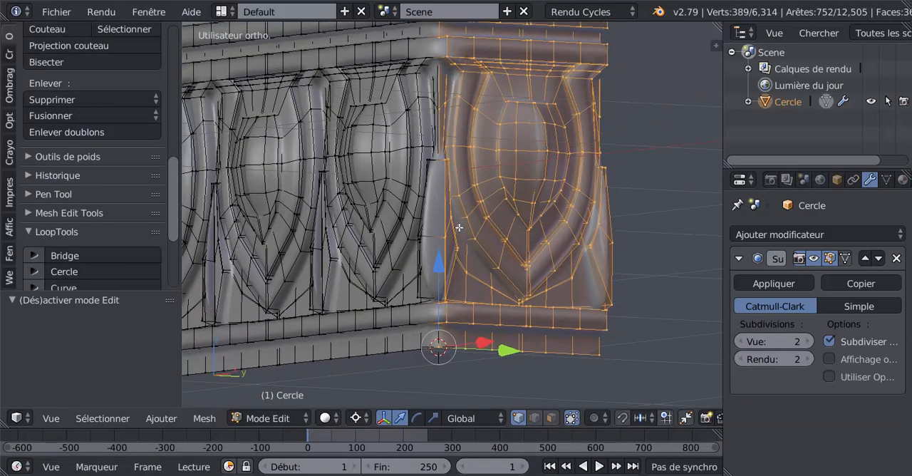
scroll(445, 258, up, 2)
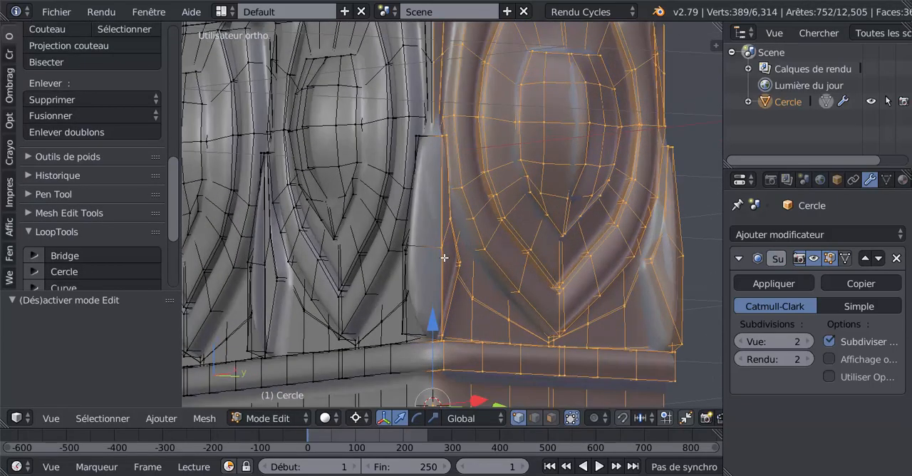
scroll(441, 293, up, 2)
scroll(445, 215, up, 3)
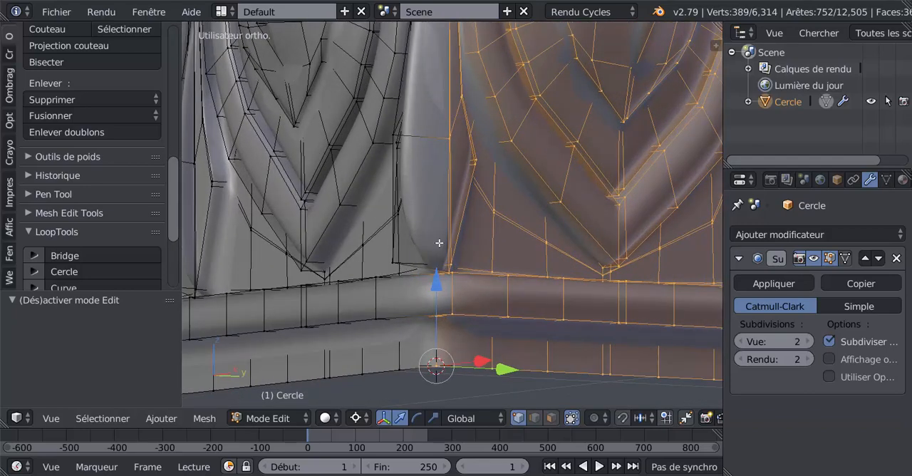
alt+right_click(444, 221)
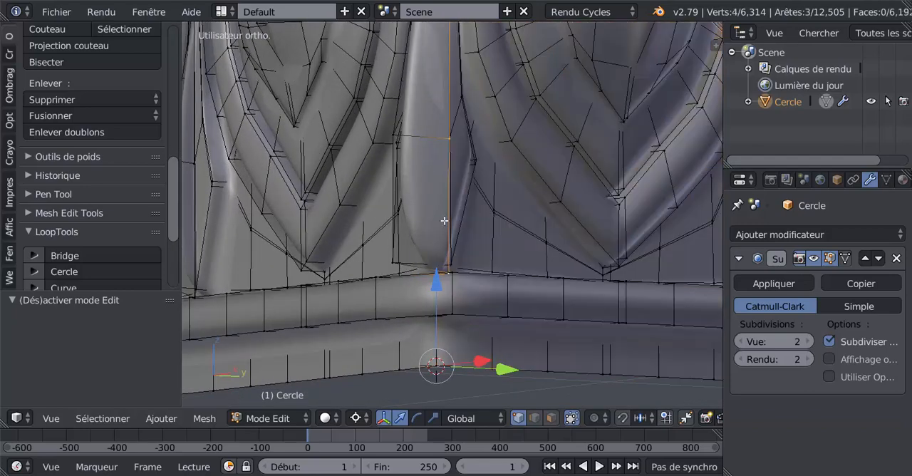
mouse_move(439, 321)
middle_down()
mouse_move(428, 346)
mouse_move(429, 291)
mouse_move(433, 334)
middle_up()
alt+shift+right_click(446, 324)
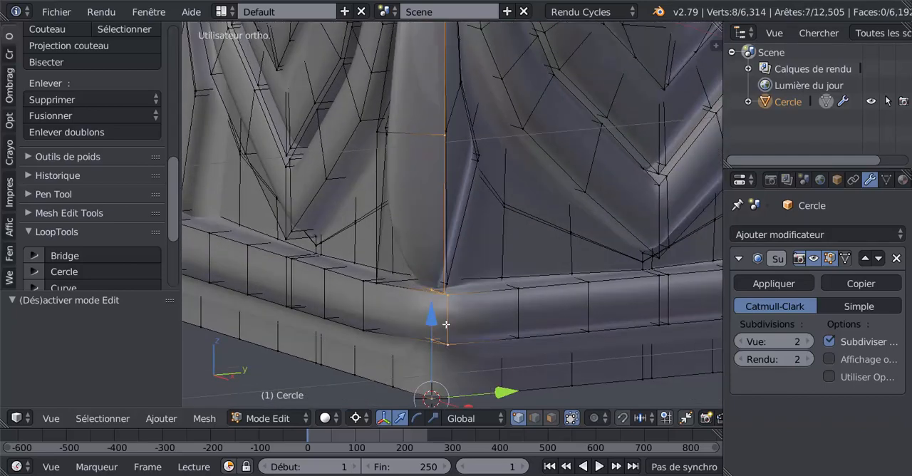
- Set the subdivision modifier's view level to 0 and frame the upper part of the corner dart
scroll(453, 228, down, 3)
shift+middle_drag(463, 84, 448, 289)
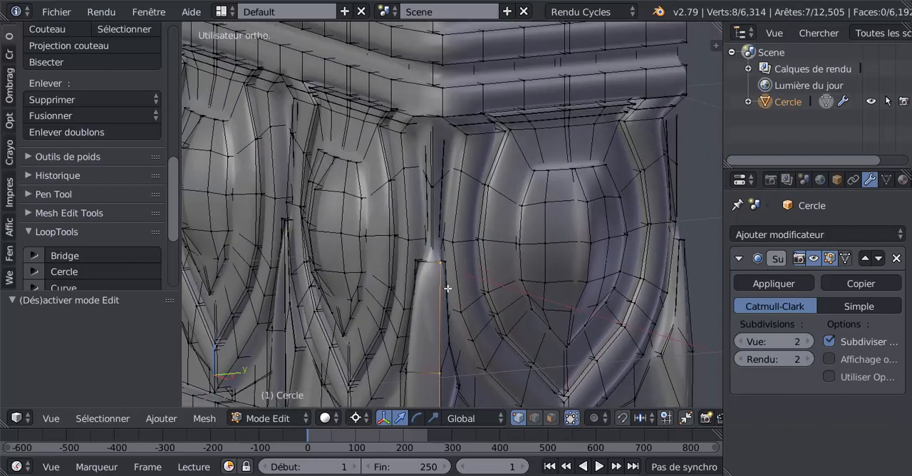
scroll(447, 289, up, 3)
shift+middle_drag(451, 240, 489, 253)
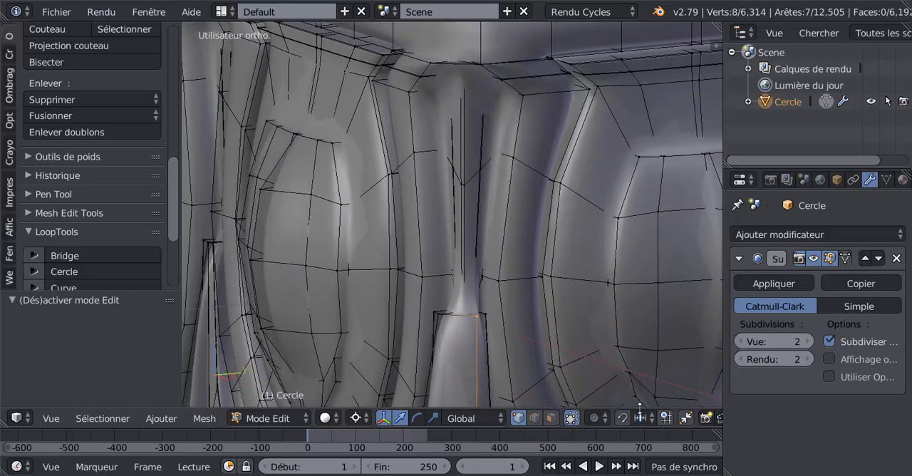
click(744, 343)
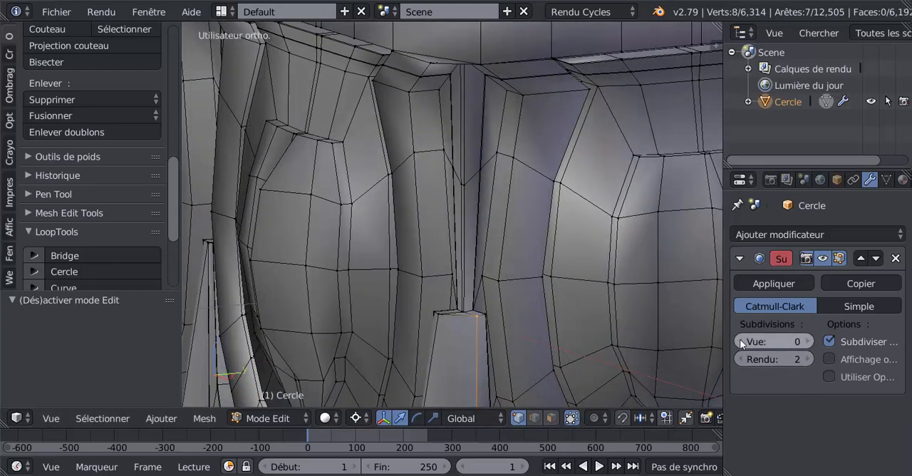
- Extend the corner selection up the dart's upper vertical edge line and through the top molding's corner edges
click(743, 342)
scroll(469, 310, up, 2)
middle_drag(465, 307, 473, 195)
alt+shift+right_click(458, 273)
scroll(457, 273, down, 1)
middle_drag(470, 261, 471, 302)
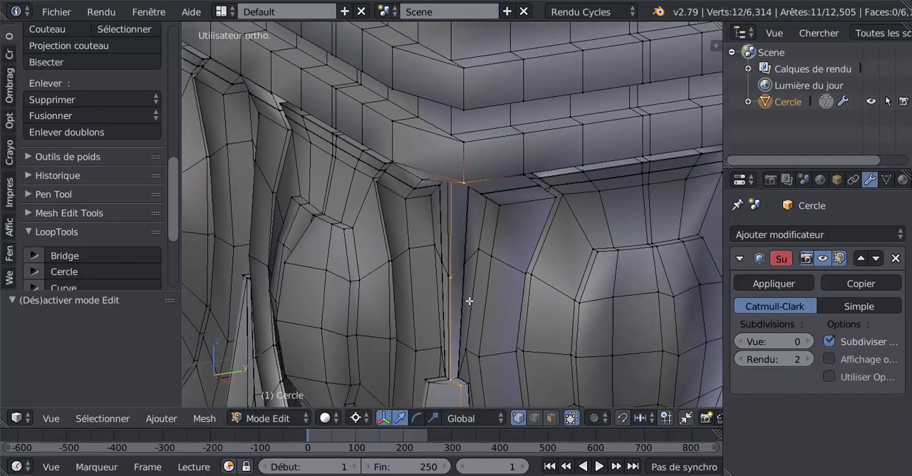
alt+shift+right_click(464, 160)
scroll(460, 179, down, 5)
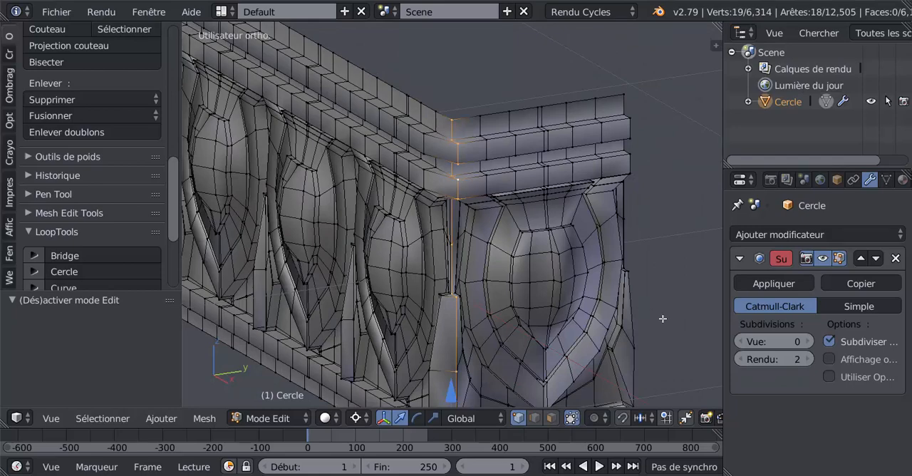
- Rotate the selected corner edge line about -44.2° around the Z axis in top view to miter the corner
scroll(662, 313, down, 2)
middle_drag(635, 317, 636, 324)
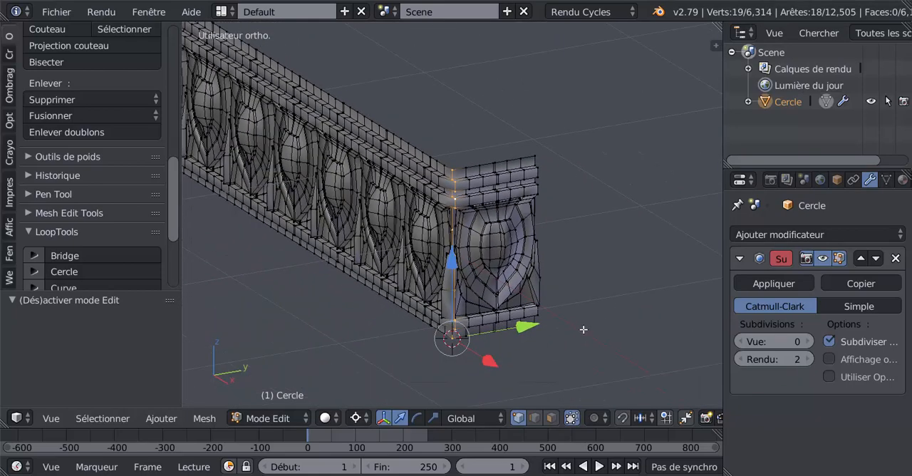
scroll(584, 329, down, 2)
key(KP_7)
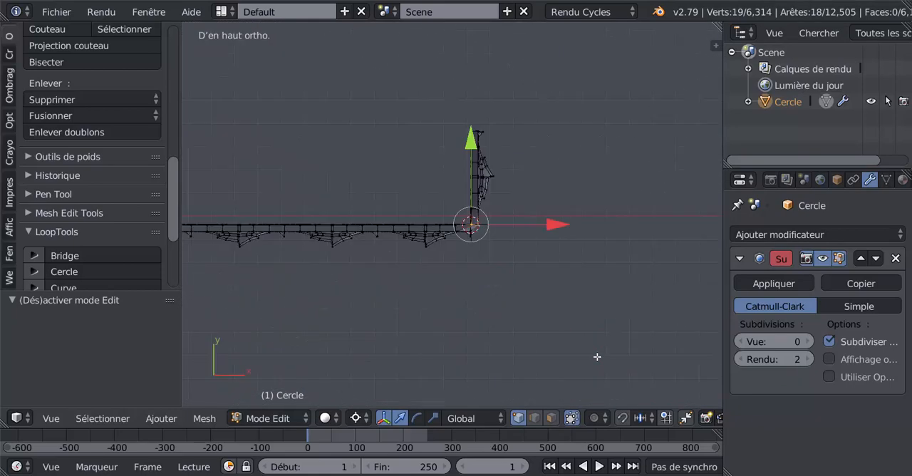
scroll(596, 357, up, 6)
scroll(590, 345, up, 1)
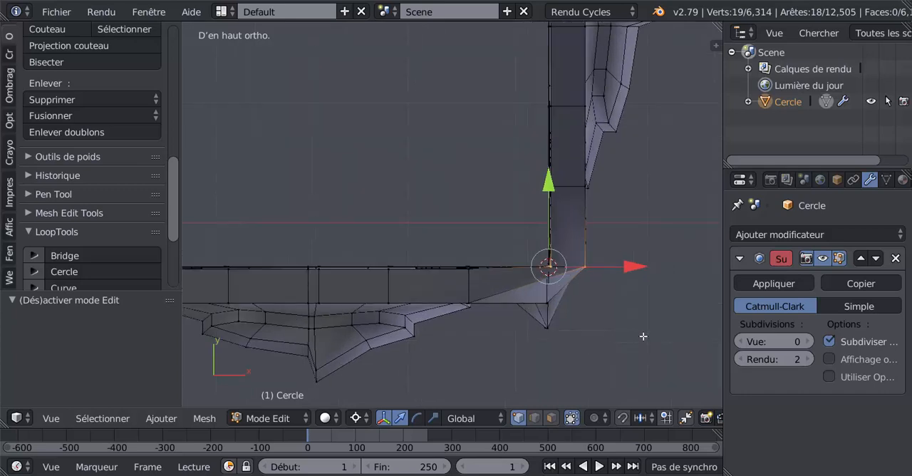
key(r)
key(z)
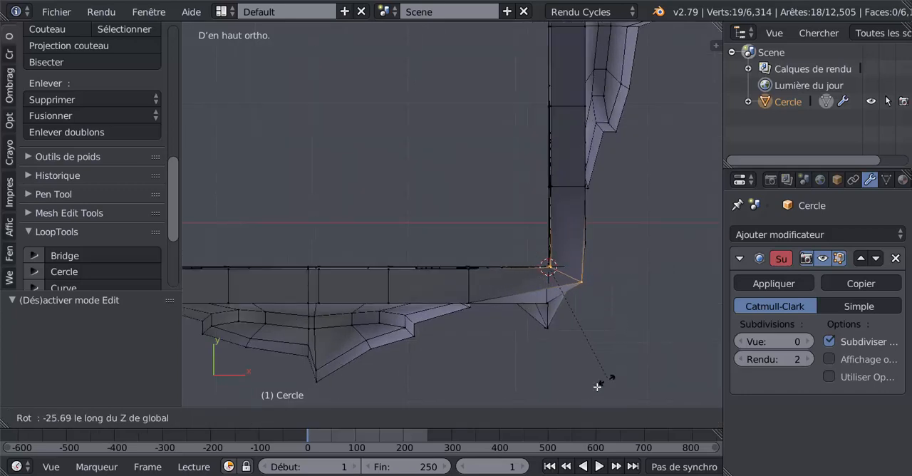
click(574, 30)
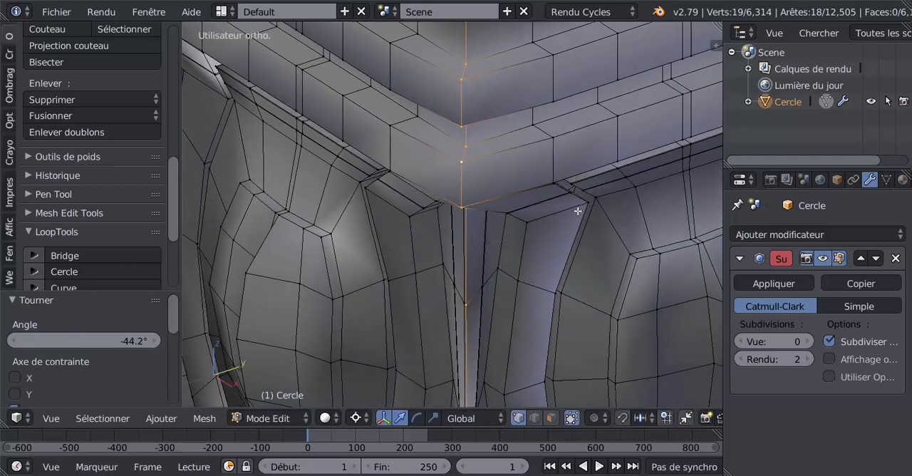
- Switch to Object Mode and set the subdivision modifier's view level to 2 to preview the mitered corner and frieze
key(Tab)
scroll(582, 209, down, 3)
click(809, 343)
click(809, 342)
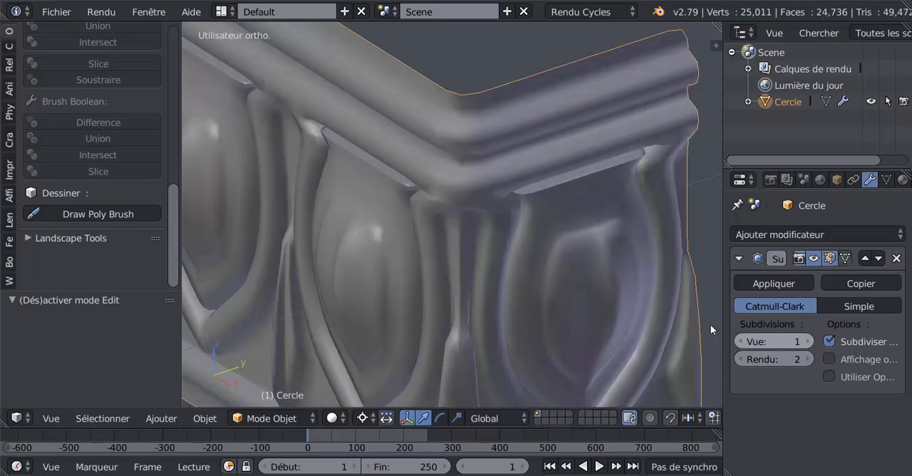
scroll(578, 285, down, 4)
middle_drag(578, 290, 377, 322)
scroll(543, 243, down, 2)
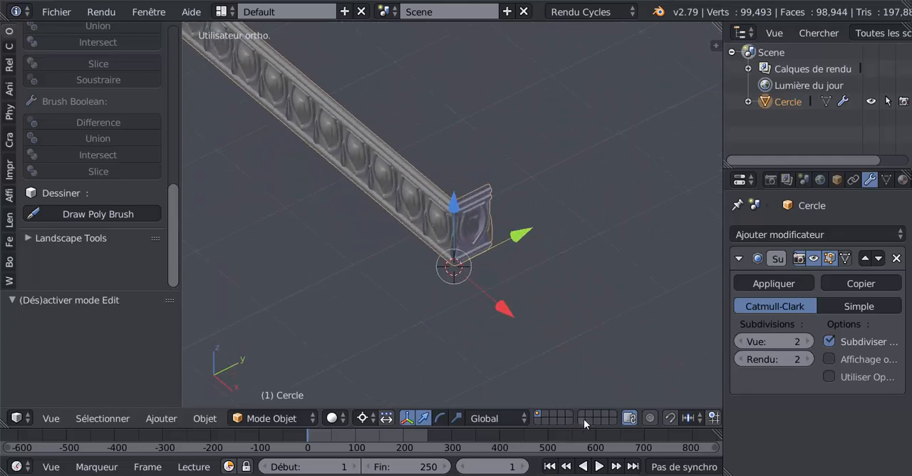
scroll(584, 417, down, 5)
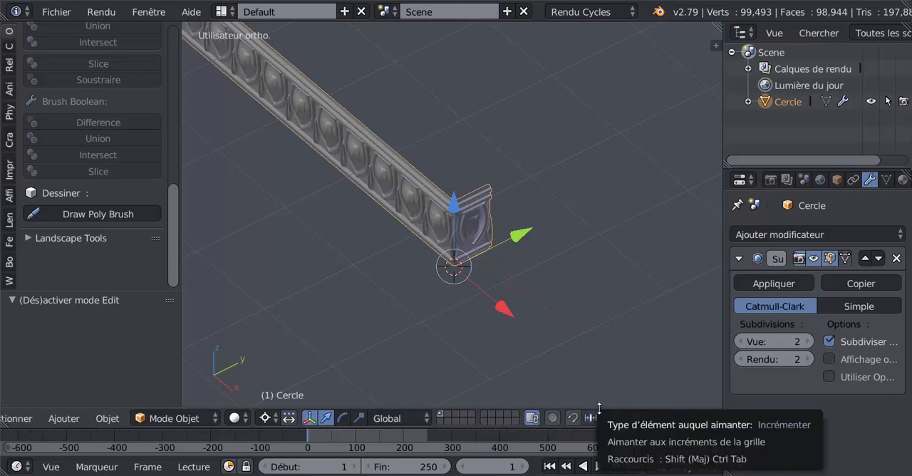
- Return to Edit Mode, select the entire frieze mesh and duplicate it in place in top view
key(Tab)
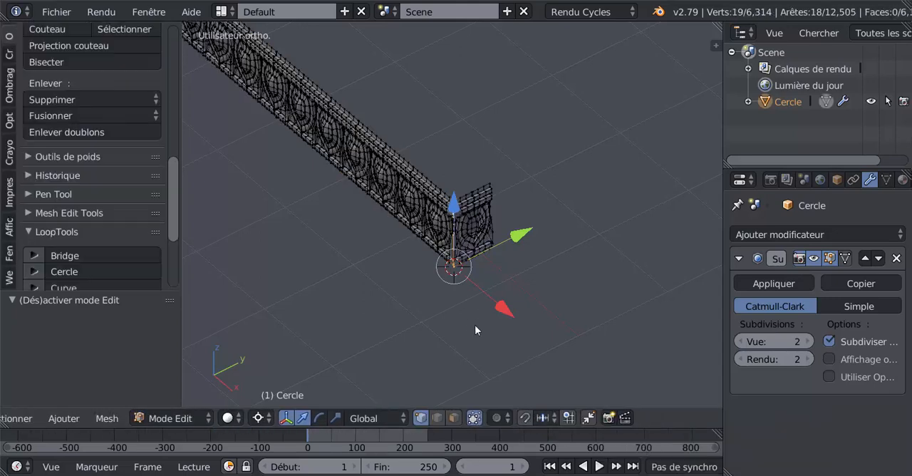
scroll(598, 419, up, 5)
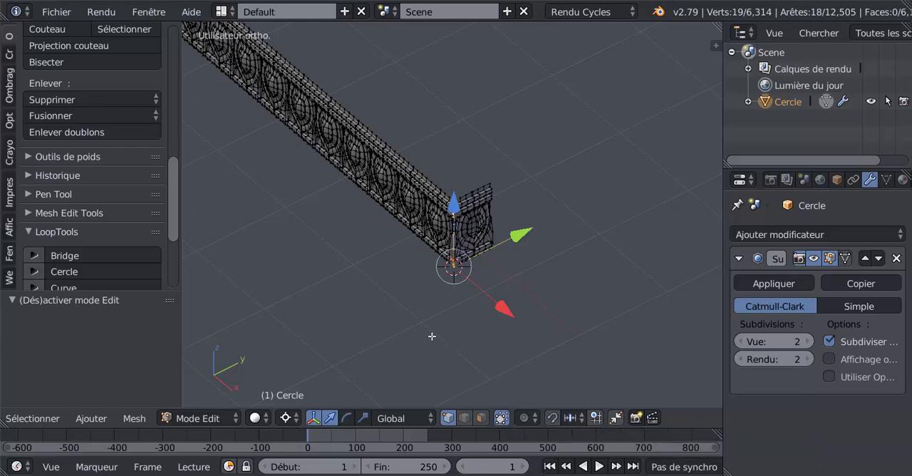
scroll(433, 335, down, 2)
key(a)
key(a)
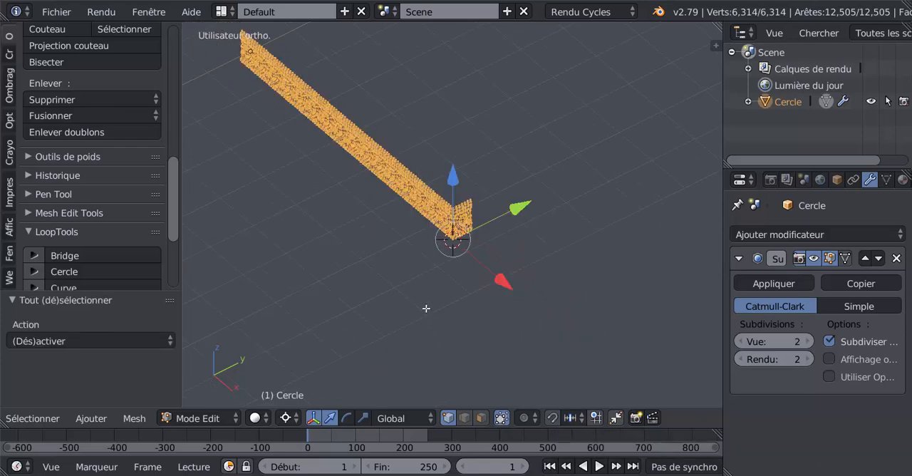
key(KP_7)
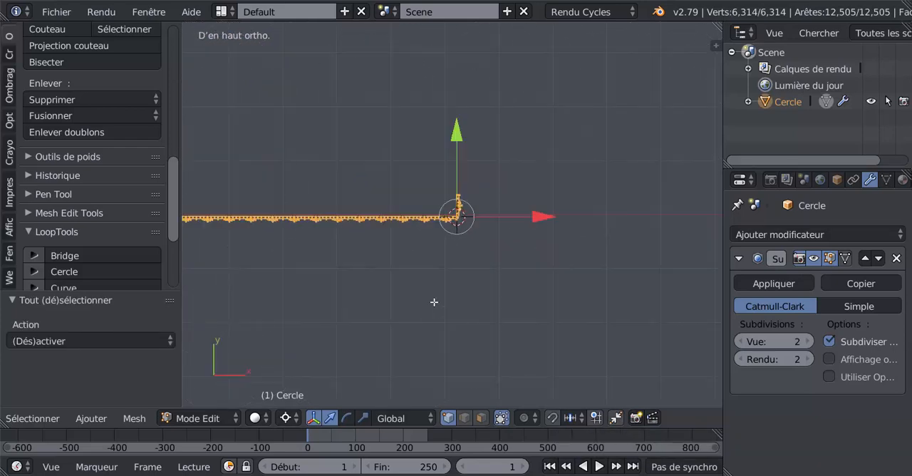
shift+middle_drag(452, 278, 535, 275)
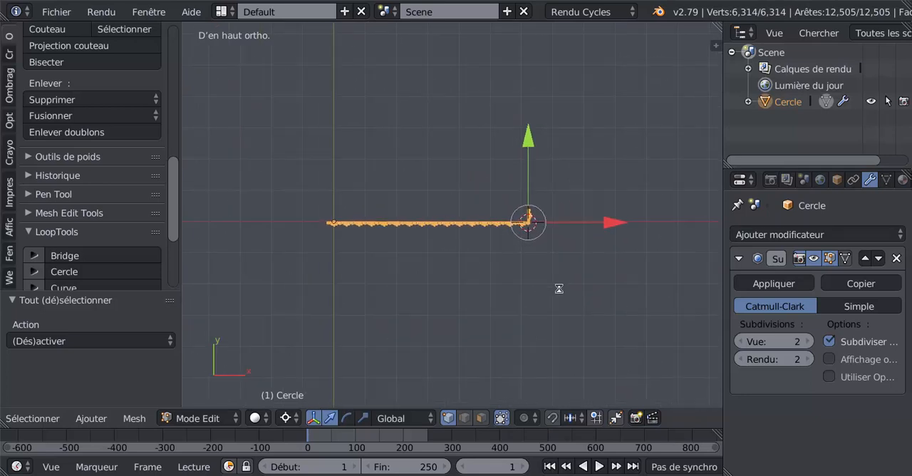
key(shift+d)
click(558, 288)
scroll(574, 283, up, 2)
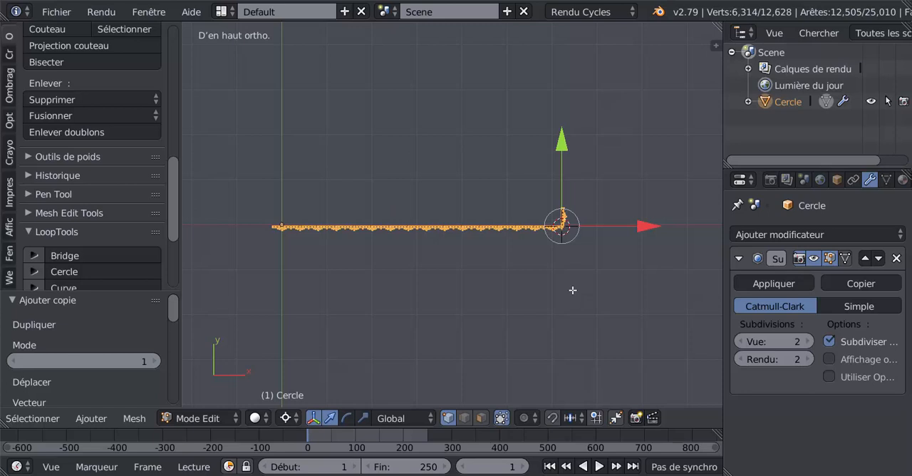
- Duplicate the frieze in place once more and rotate this copy 90° about the Z axis around the 3D cursor
key(shift+d)
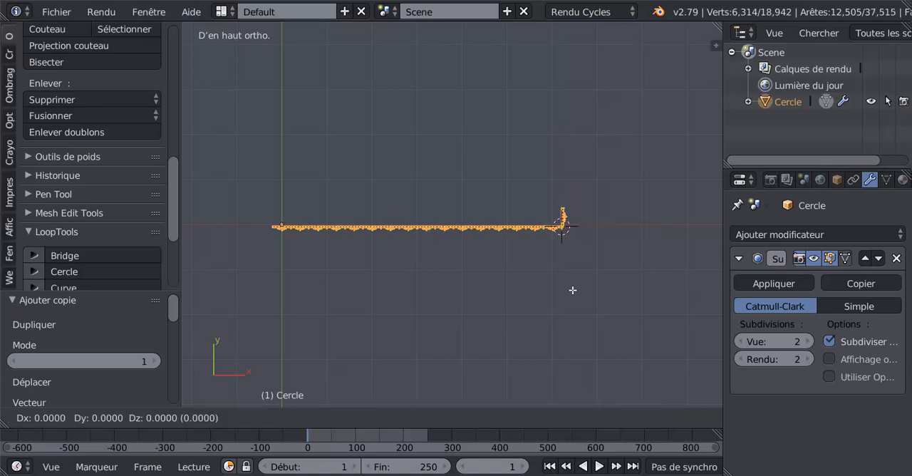
right_click(572, 290)
scroll(570, 294, up, 1)
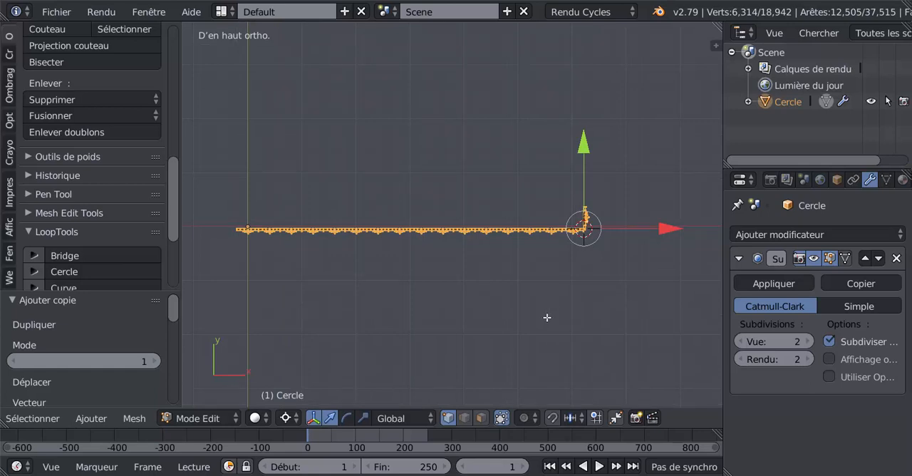
key(ctrl+KP_7)
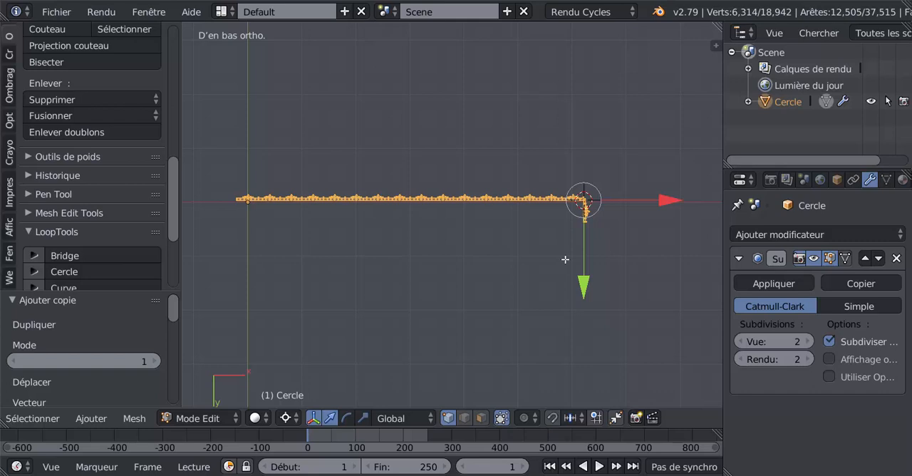
key(KP_7)
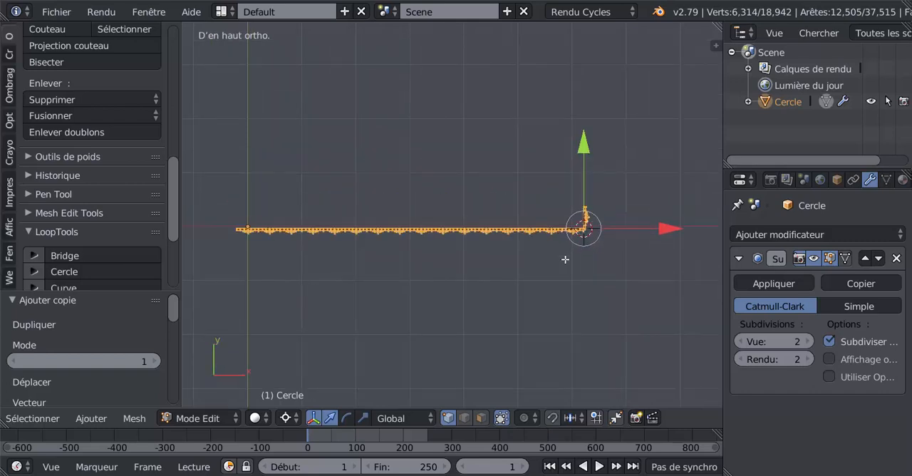
text(r)
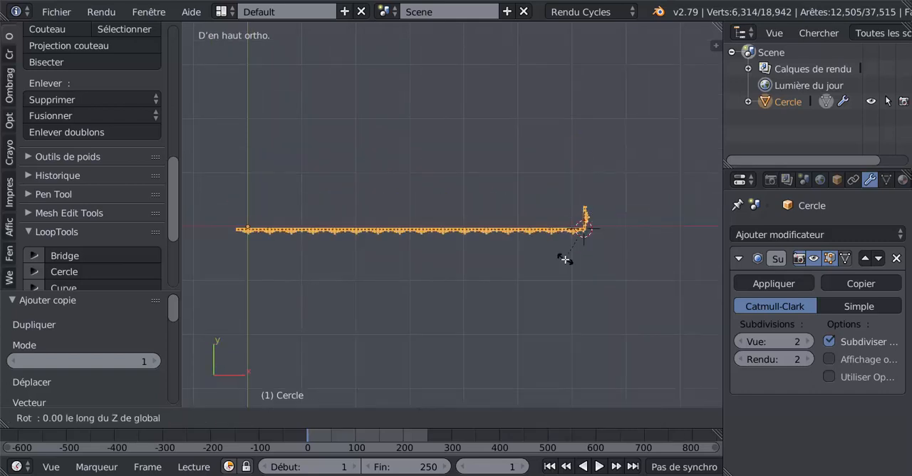
text(90)
key(Return)
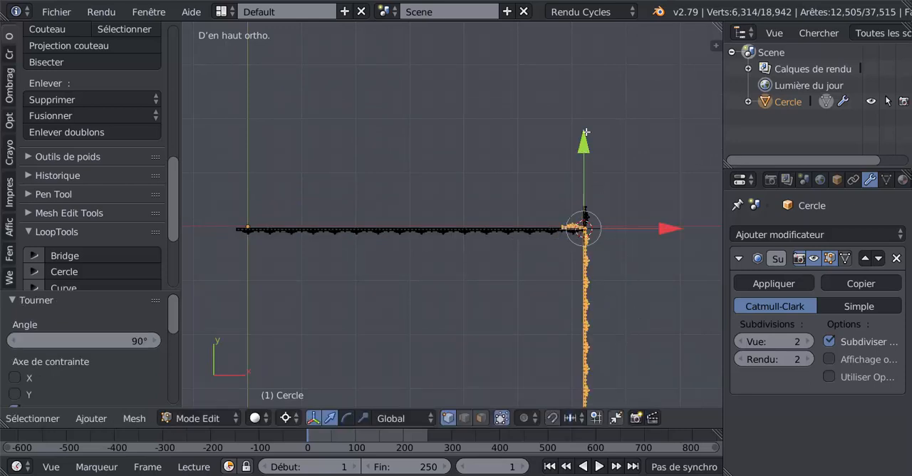
- Move the rotated copy 6.910 along the Y axis, beyond the folded end segment, and frame the gap between them
drag(586, 137, 621, 162)
shift+middle_drag(654, 322, 449, 294)
scroll(559, 363, up, 5)
scroll(560, 366, up, 2)
scroll(544, 360, up, 2)
scroll(553, 363, up, 2)
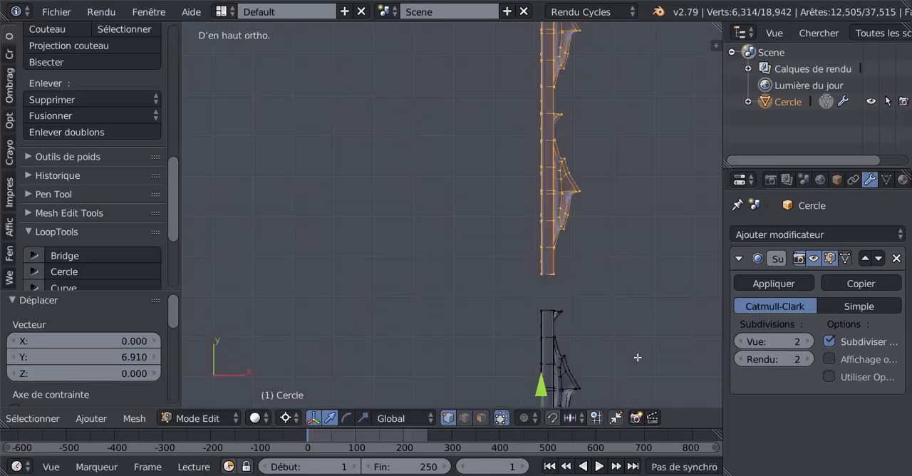
scroll(639, 358, up, 2)
shift+middle_drag(616, 337, 575, 293)
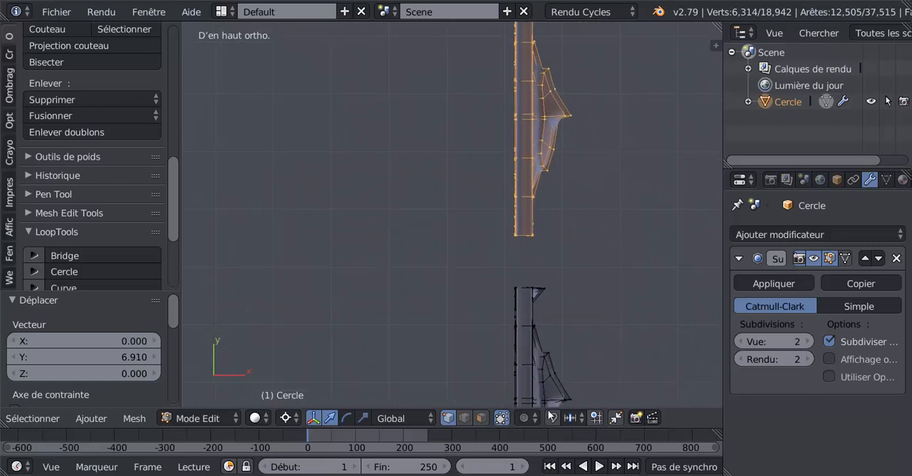
- Enable automatic merging of coincident vertices, place the 3D cursor beside the gap and move the copy -0.088 along Y
click(615, 418)
scroll(594, 271, up, 1)
scroll(578, 339, up, 3)
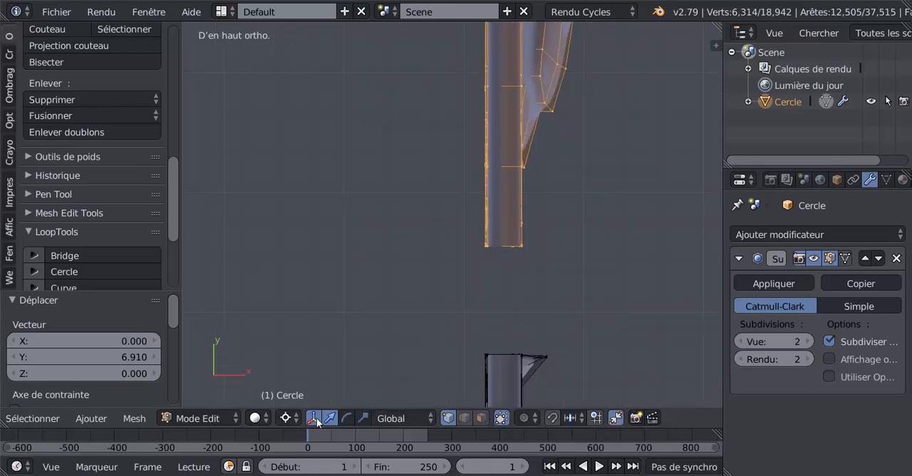
click(548, 280)
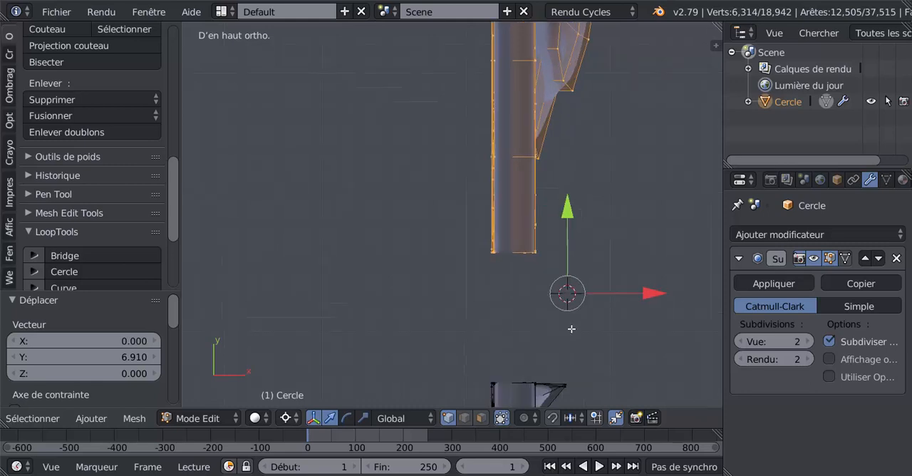
scroll(571, 327, up, 1)
drag(570, 224, 596, 337)
shift+middle_drag(587, 299, 544, 141)
scroll(571, 212, up, 1)
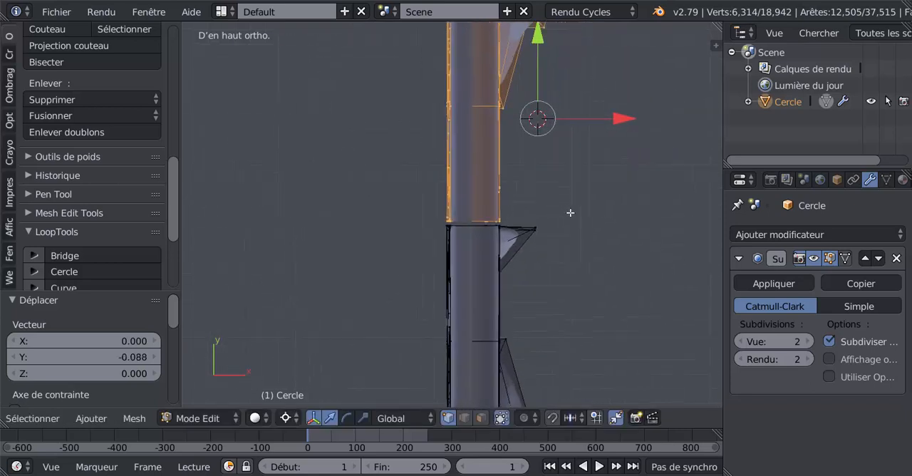
scroll(570, 213, up, 3)
scroll(411, 187, up, 2)
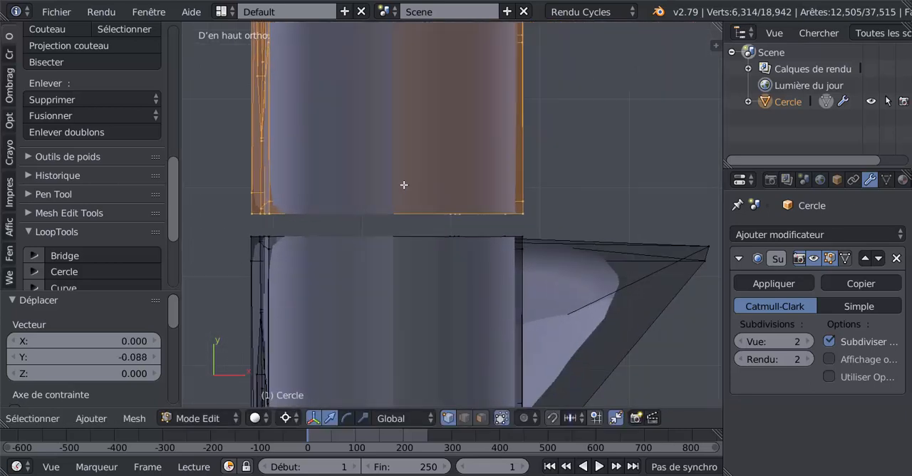
- Set the subdivision view level to 1 and bring the copy closer to the folded segment, moving it -0.002 along Y
click(741, 342)
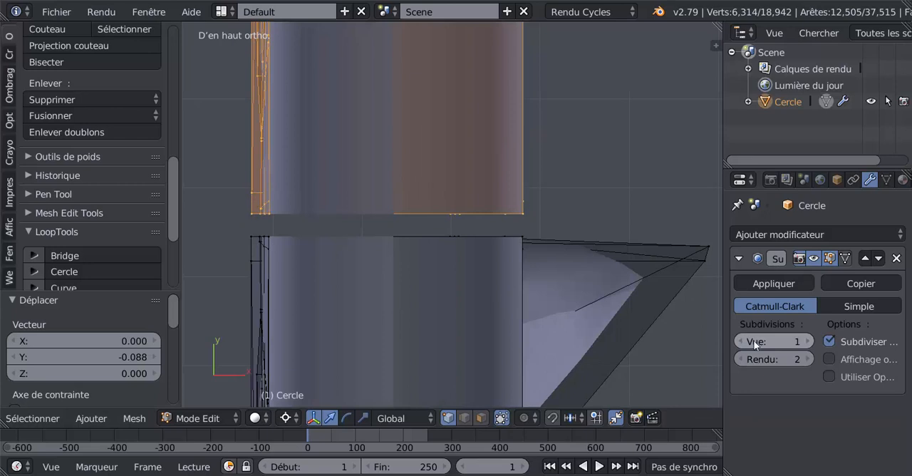
click(581, 169)
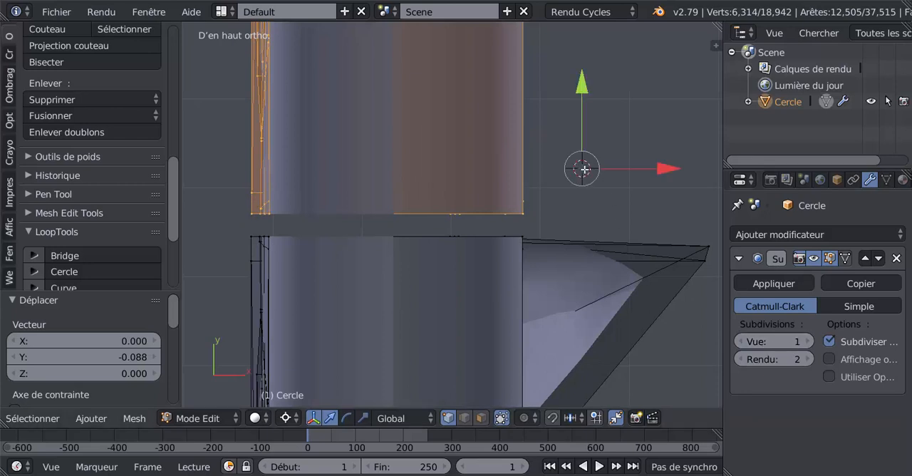
scroll(591, 179, up, 1)
drag(611, 83, 619, 129)
scroll(610, 219, up, 3)
shift+middle_drag(609, 216, 520, 160)
scroll(536, 164, up, 4)
shift+middle_drag(582, 145, 524, 174)
scroll(551, 201, up, 4)
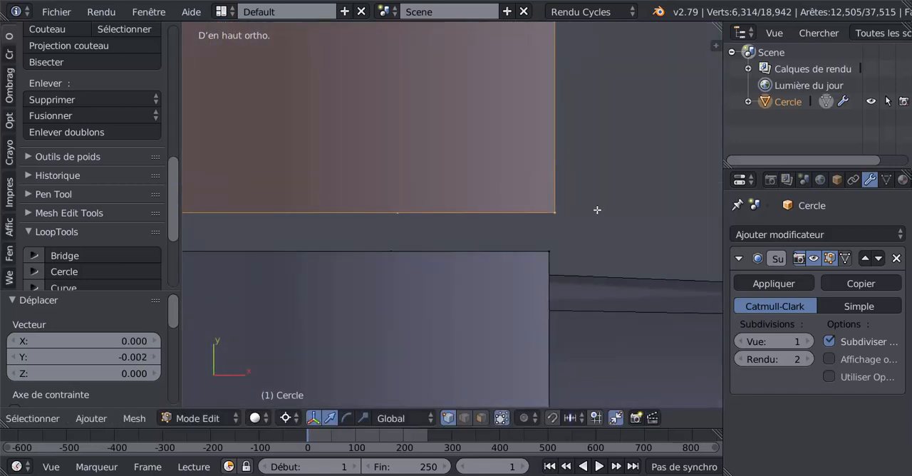
- Align the copy by -0.000064 along X, and move it -0.000373 along Y to weld it to the folded segment's end
shift+middle_drag(598, 210, 575, 212)
click(575, 212)
drag(657, 213, 651, 220)
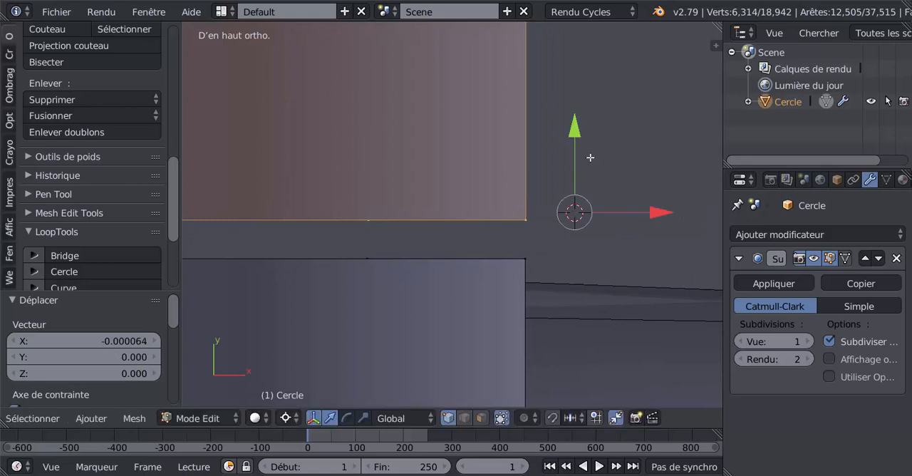
drag(578, 145, 588, 167)
scroll(524, 212, down, 5)
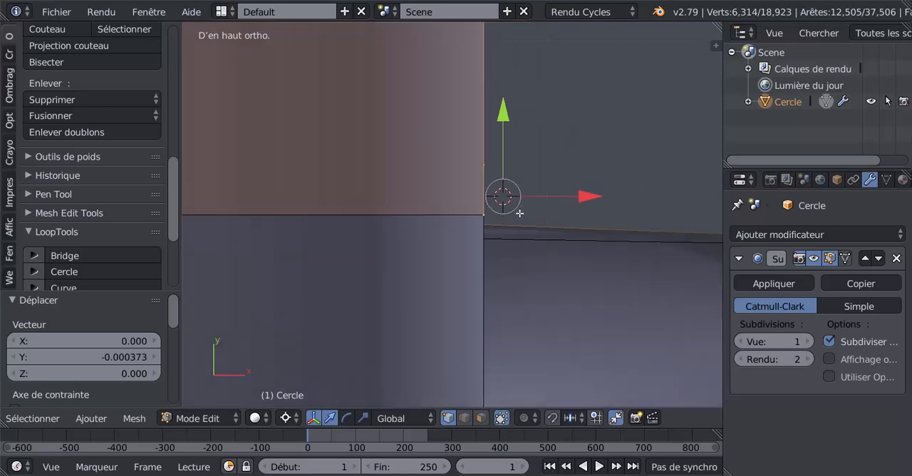
scroll(492, 223, down, 2)
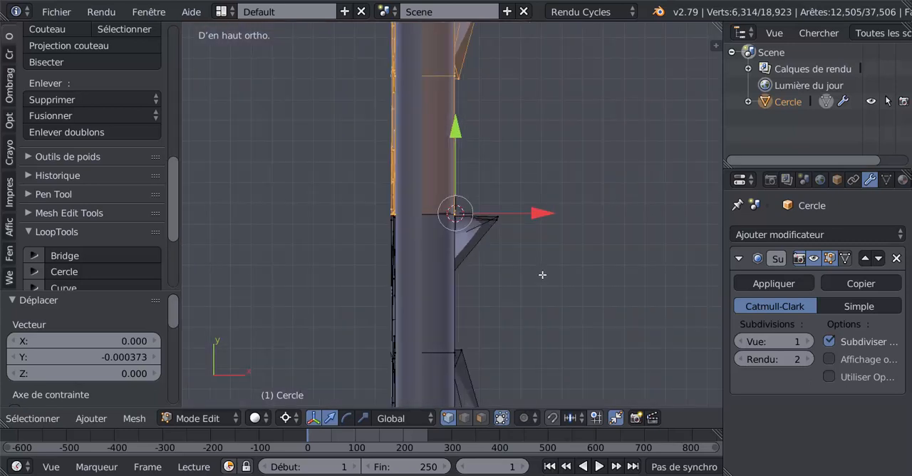
- Return to Object Mode, set the viewport subdivision level to 2 and check the welded joint on the front face
key(Tab)
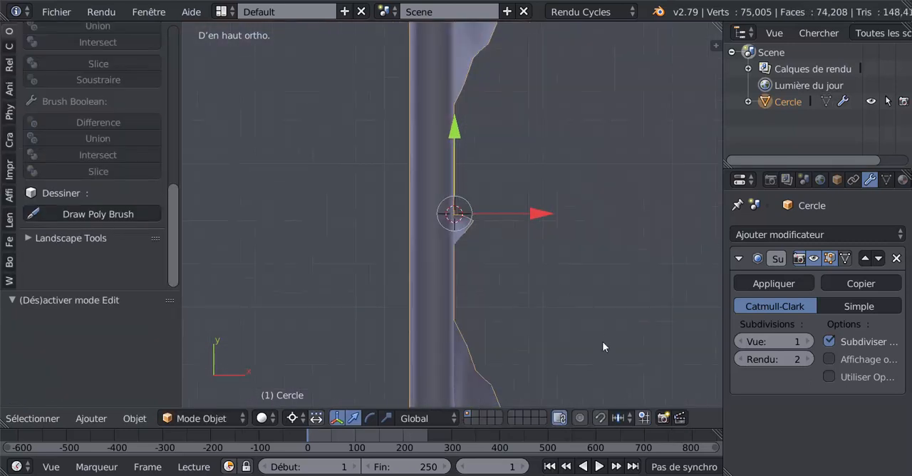
click(809, 341)
middle_drag(586, 313, 454, 245)
scroll(466, 235, down, 5)
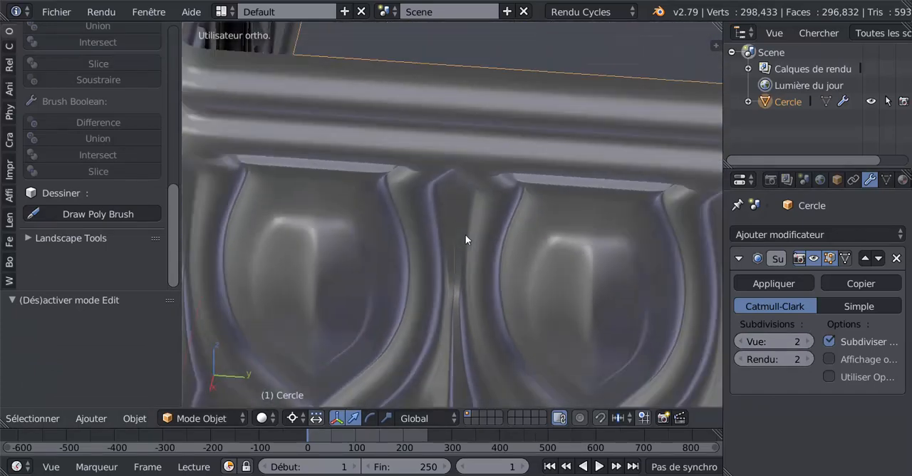
key(Tab)
key(Tab)
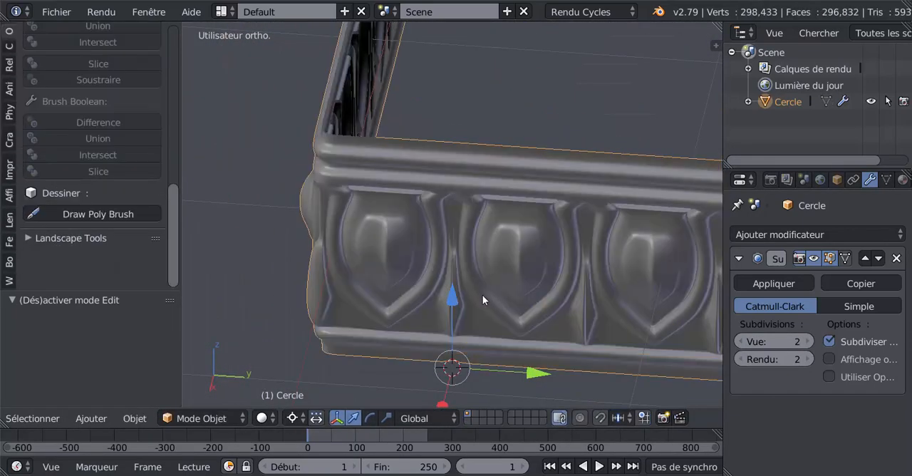
- Examine the two joined sides of the frieze from several angles to check the overall L-shaped layout
middle_drag(483, 295, 531, 317)
scroll(481, 283, down, 9)
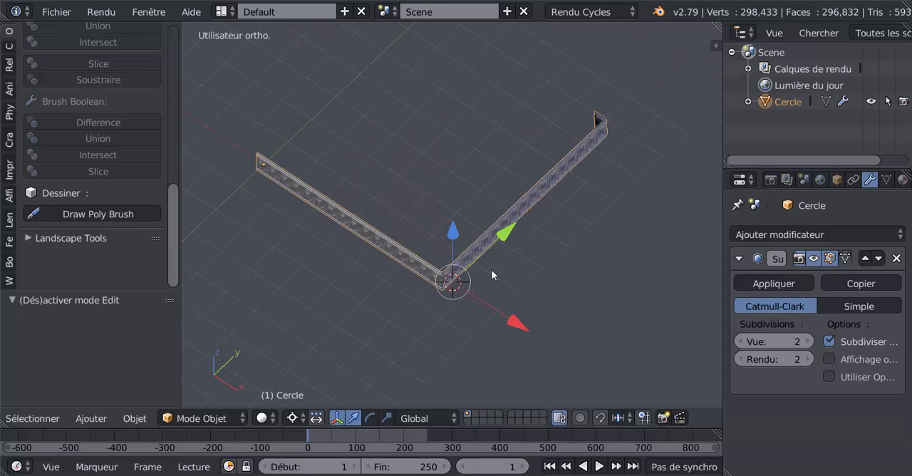
middle_drag(494, 280, 520, 278)
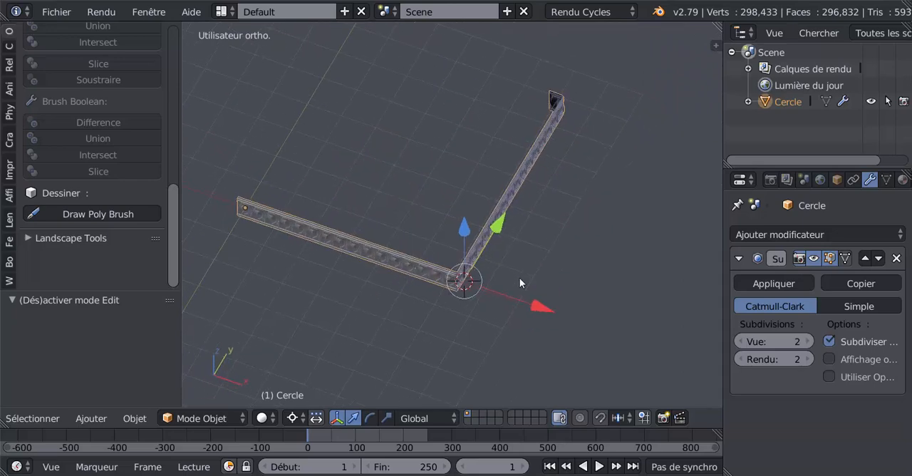
key(Tab)
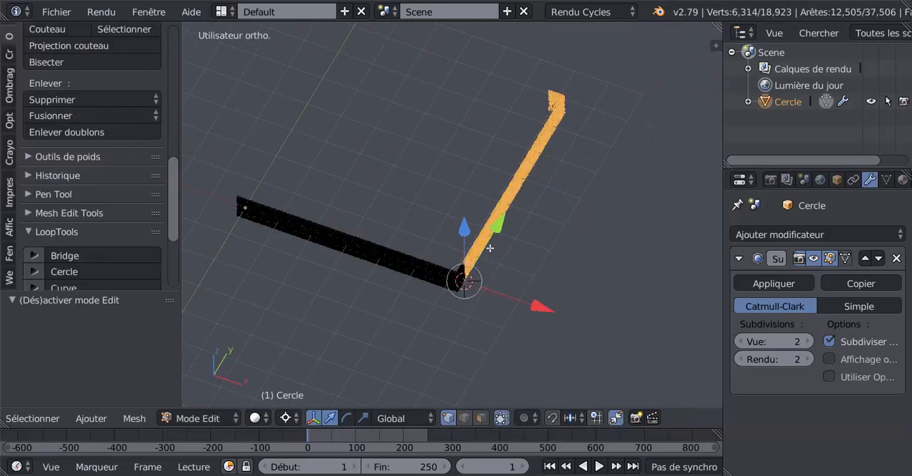
key(Tab)
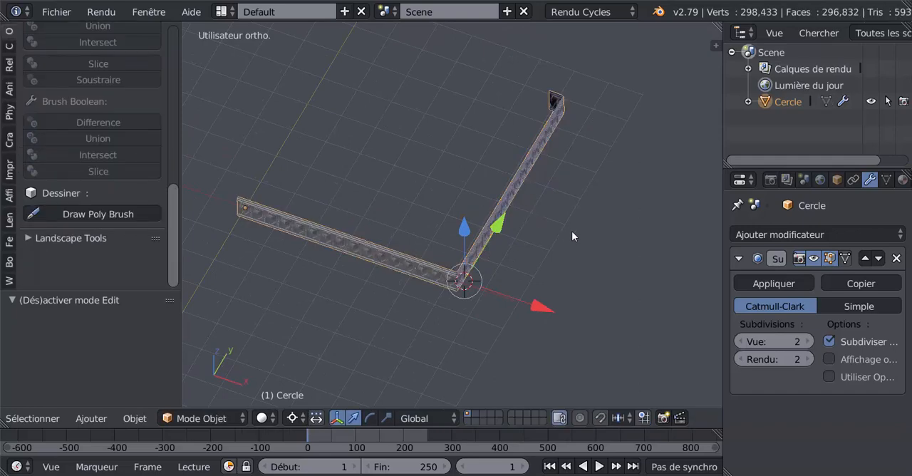
middle_drag(397, 362, 437, 383)
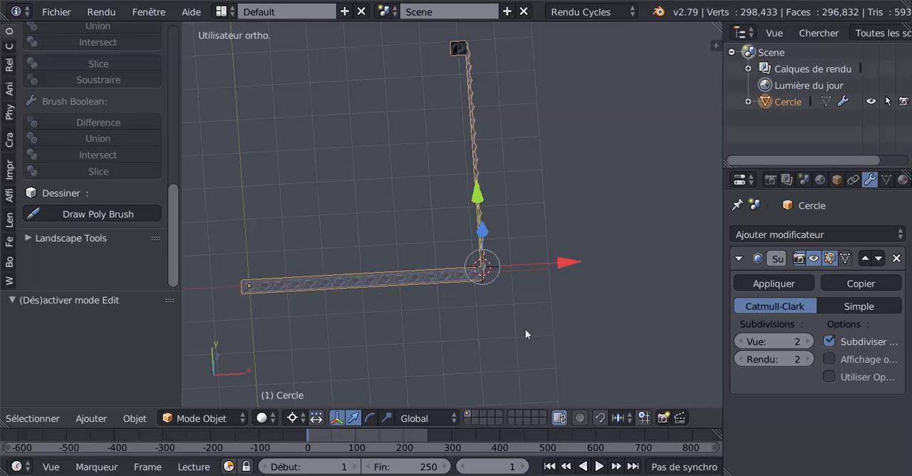
middle_drag(542, 328, 505, 306)
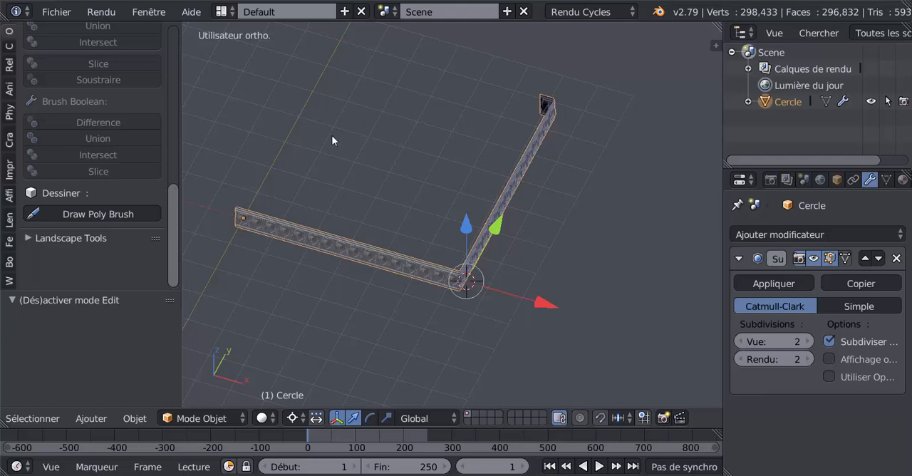
scroll(508, 315, down, 2)
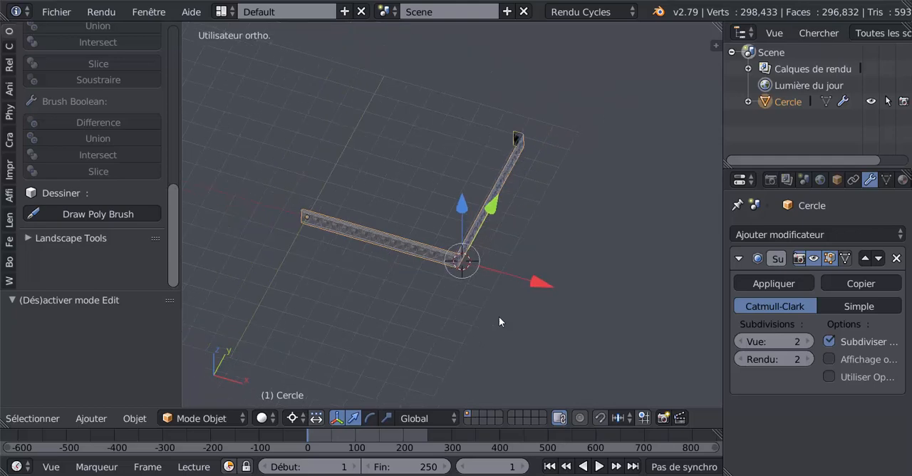
scroll(480, 323, up, 1)
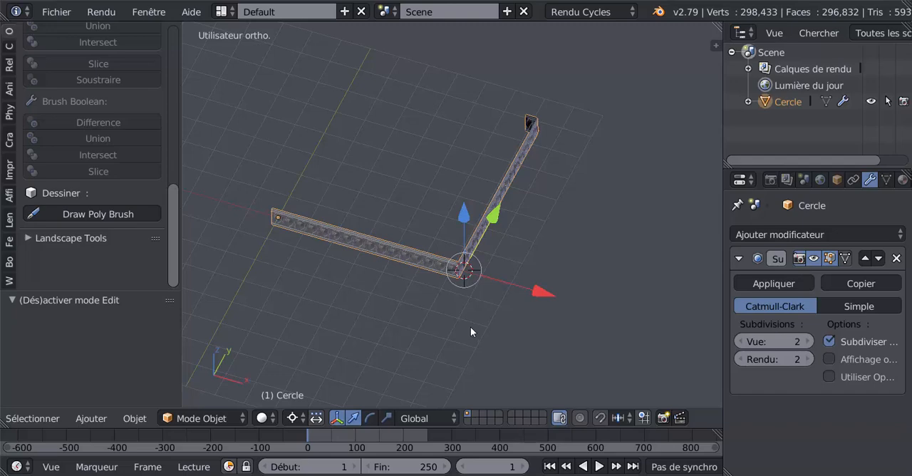
- Create a new vertex group in Edit Mode and assign the selected rotated side to it
key(Tab)
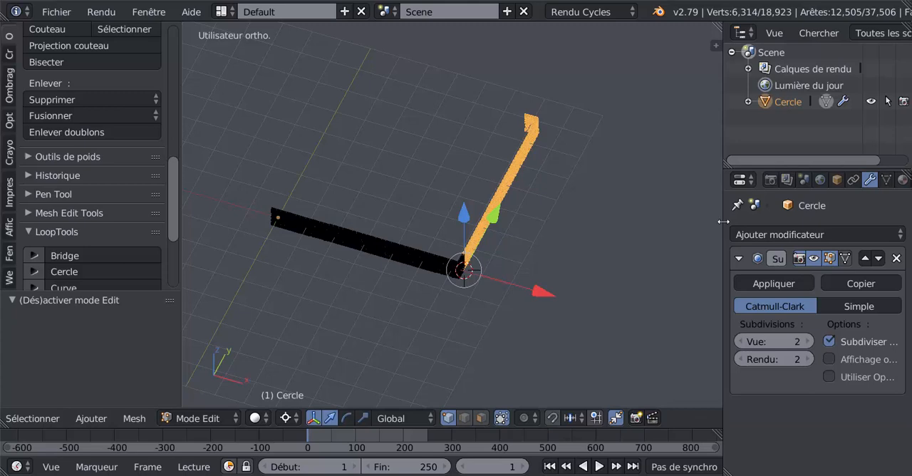
drag(721, 220, 634, 218)
click(798, 179)
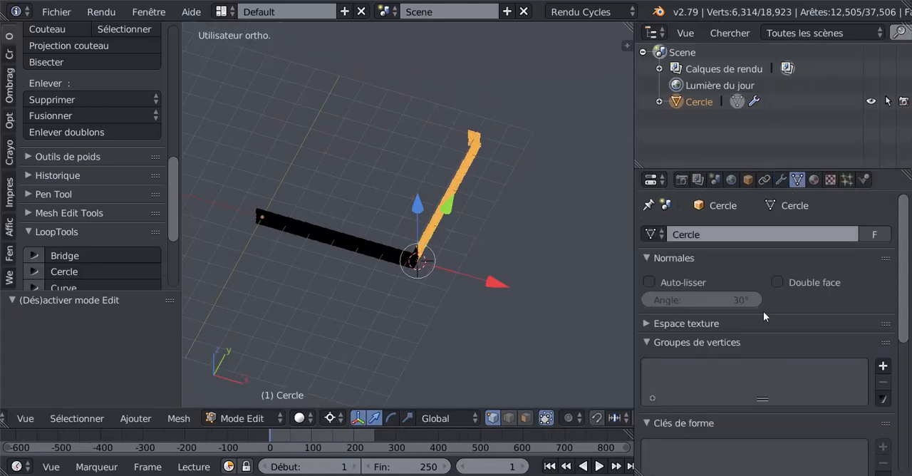
scroll(787, 345, down, 3)
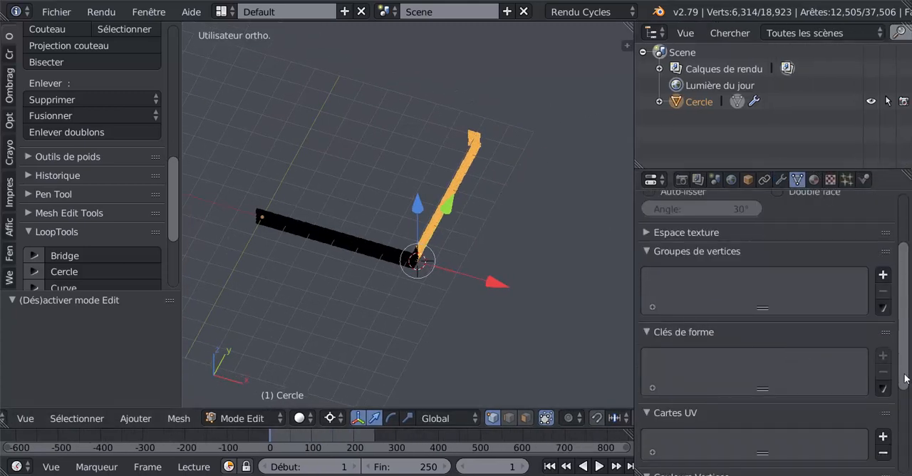
drag(910, 350, 908, 326)
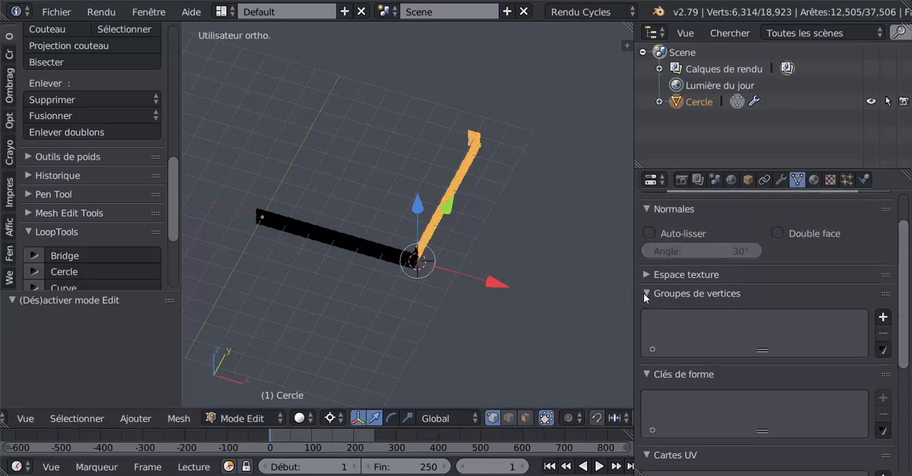
click(883, 317)
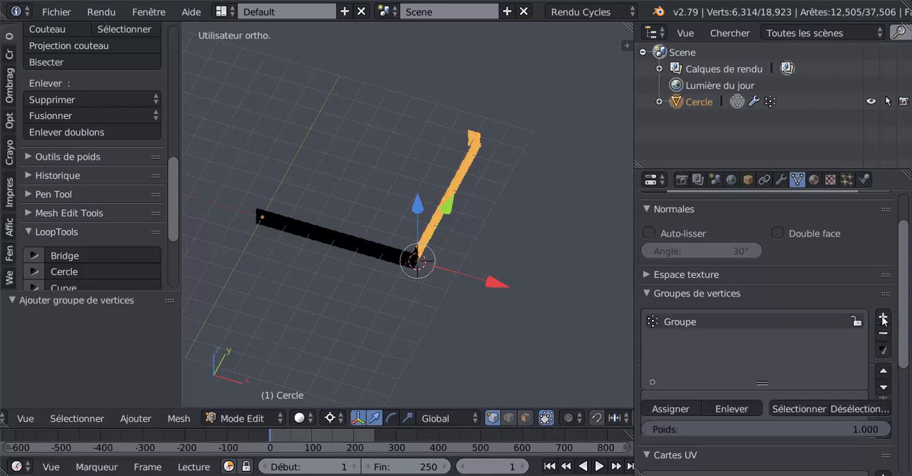
click(671, 408)
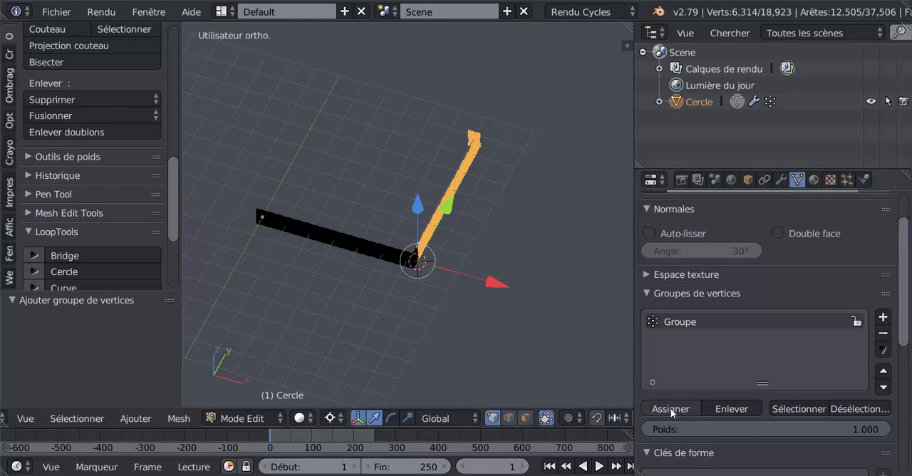
- Select the whole mesh of both frieze sides and show it from above
scroll(475, 327, up, 2)
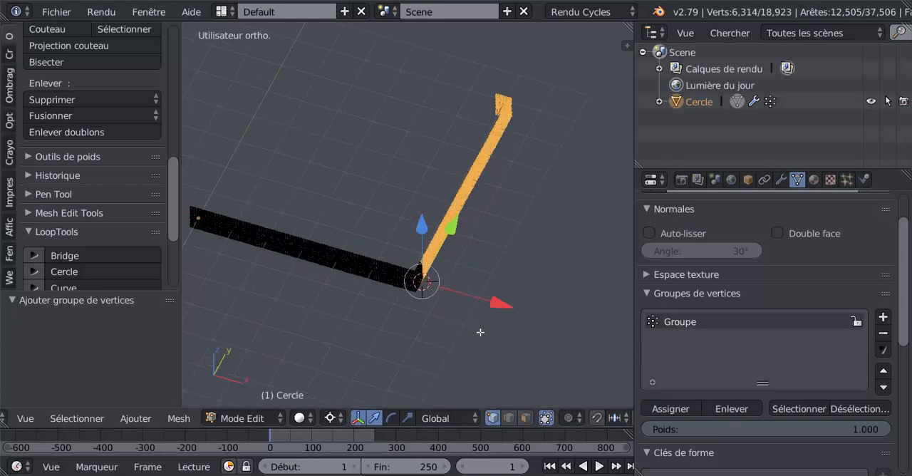
key(a)
key(a)
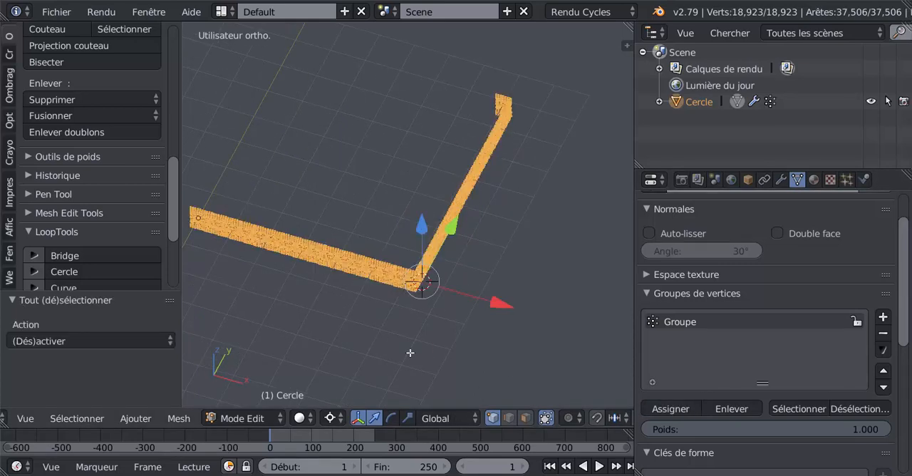
scroll(416, 353, down, 3)
key(KP_7)
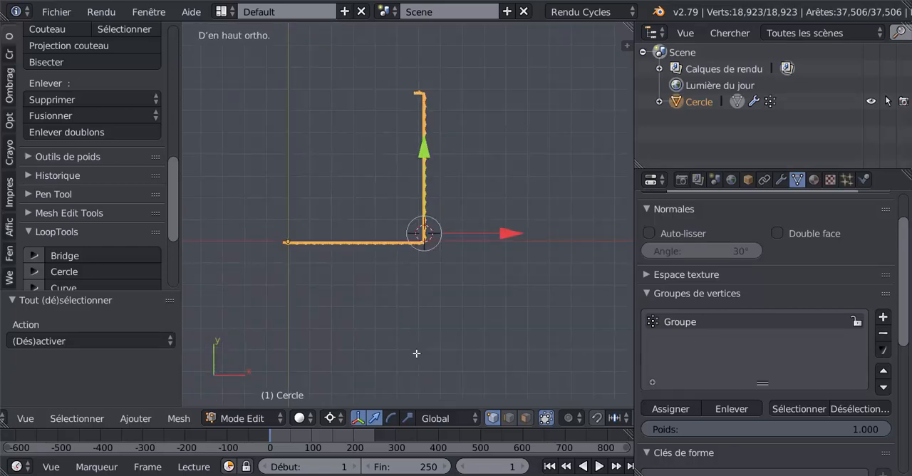
- Try to duplicate both frieze sides in place and rotate the copy 90° about the Z axis
key(shift+d)
right_click(416, 354)
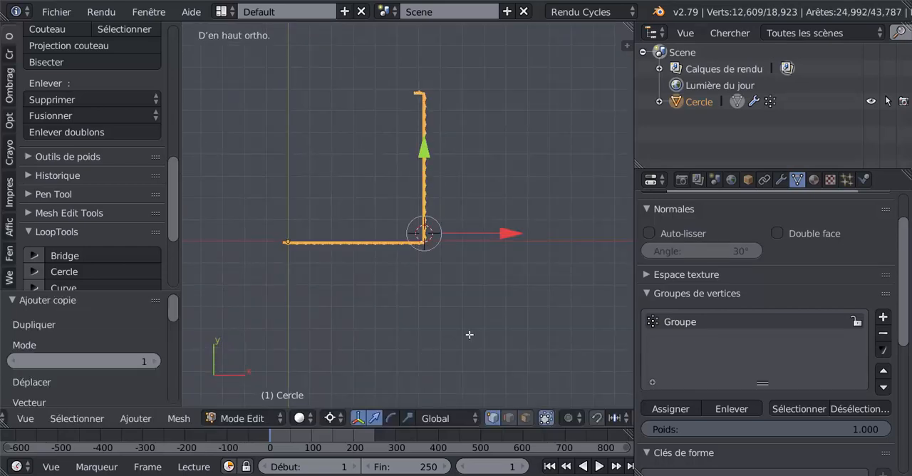
text(r90)
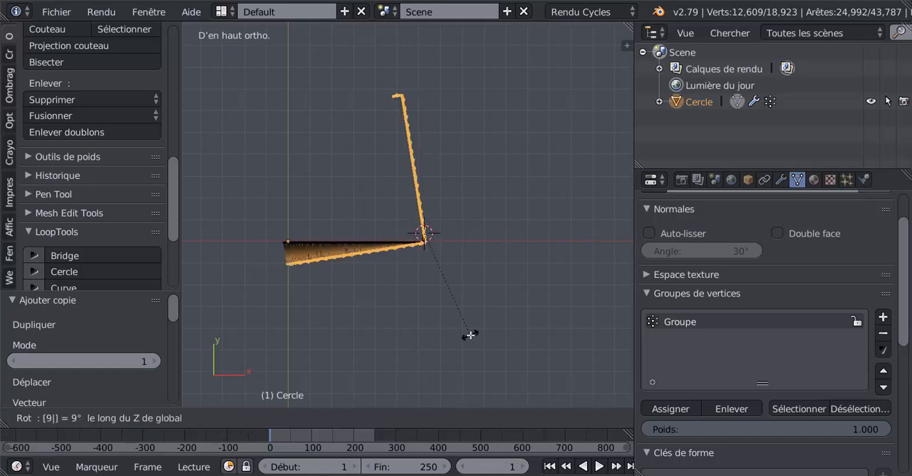
key(Return)
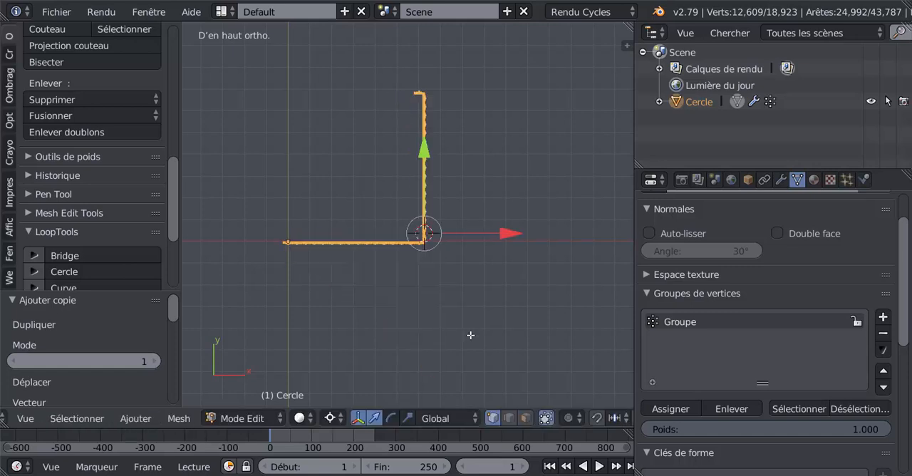
scroll(545, 420, down, 5)
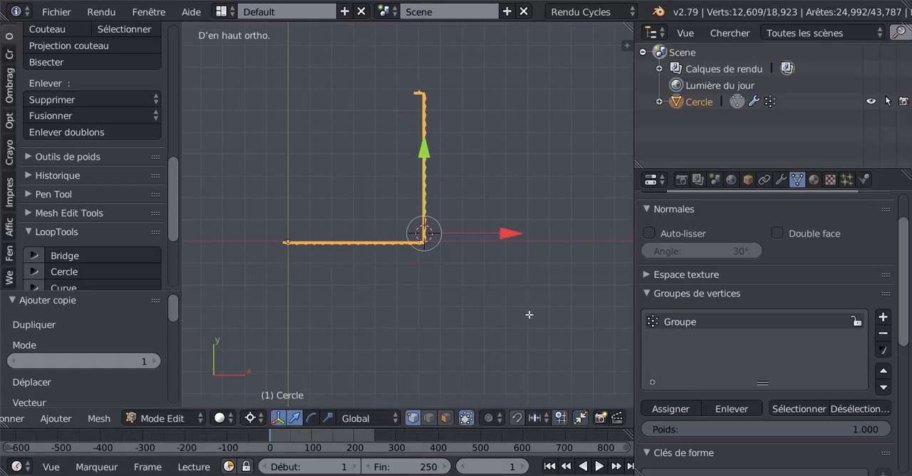
scroll(528, 315, up, 1)
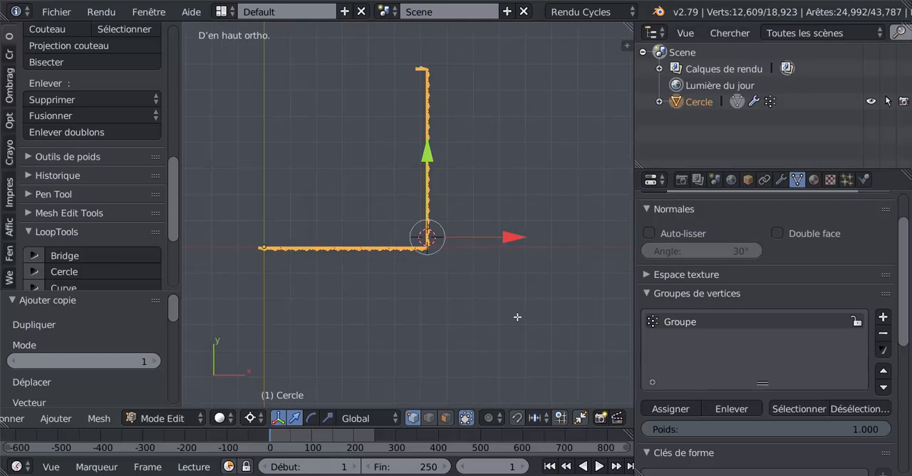
key(r)
key(z)
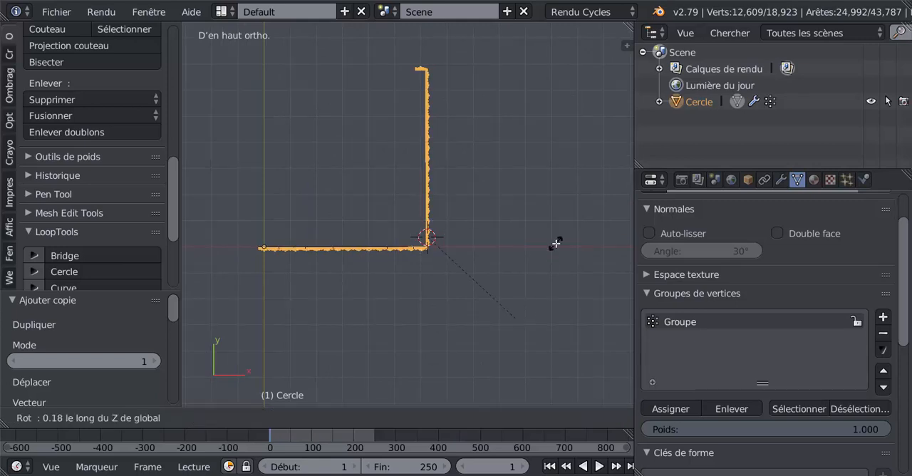
key(Escape)
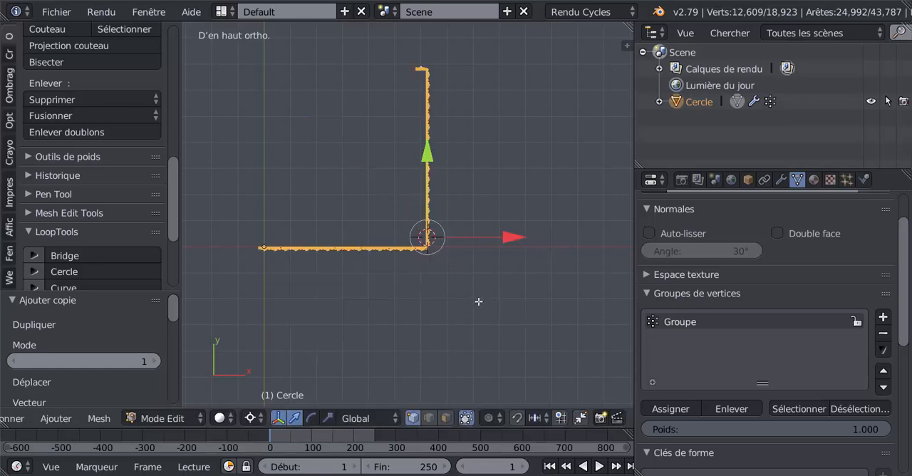
- Duplicate the selected two-sided frieze in place and rotate the copy 90° around the 3D cursor
scroll(478, 301, up, 1)
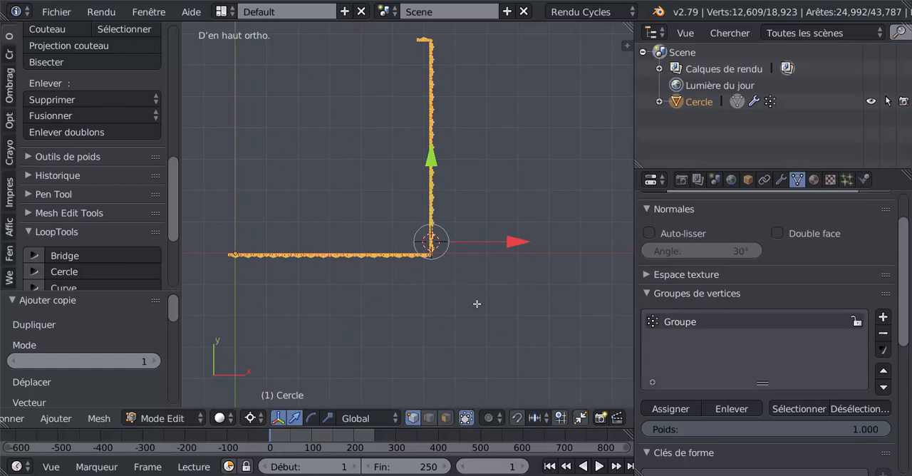
key(shift+d)
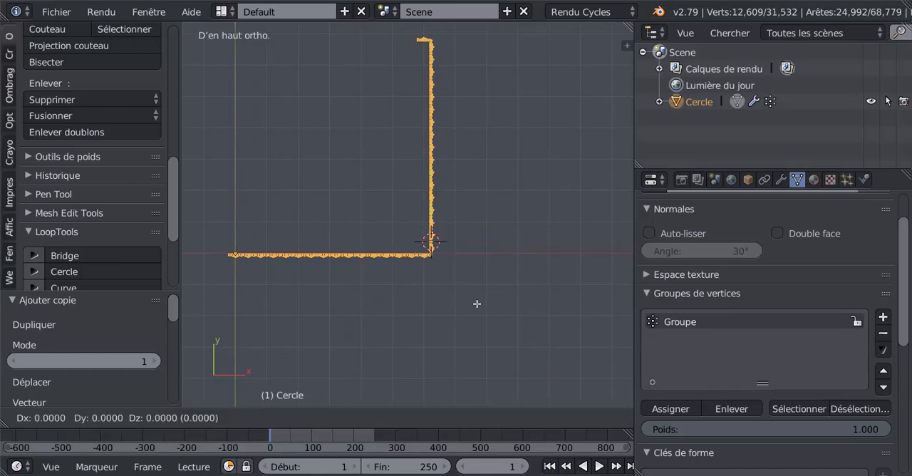
right_click(477, 303)
text(r)
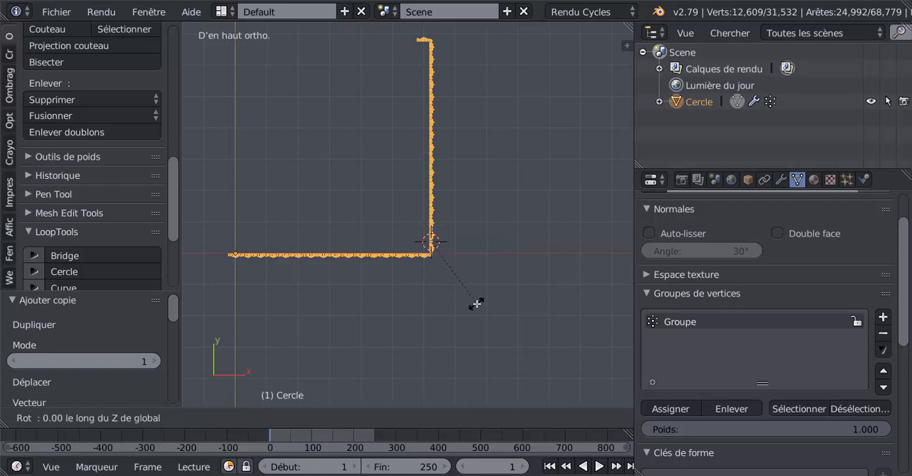
text(90)
key(Return)
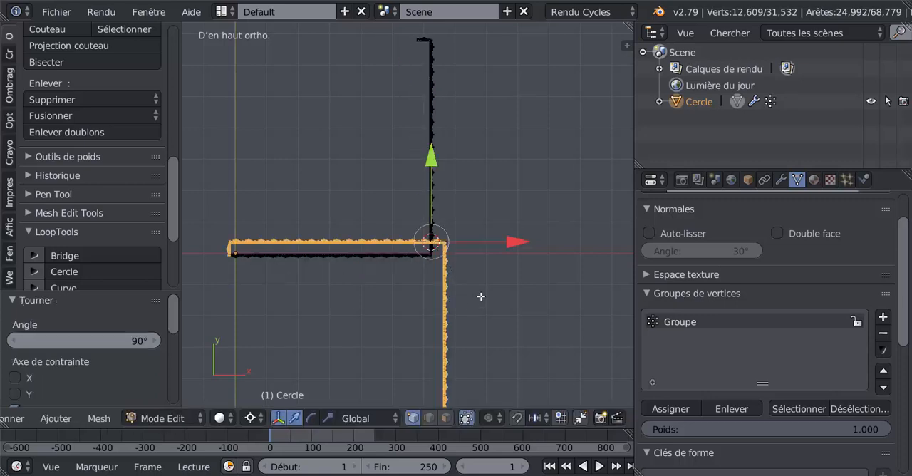
- Rotate the duplicated L-shaped frieze another 90° about the Z axis so it faces the original
scroll(484, 288, down, 3)
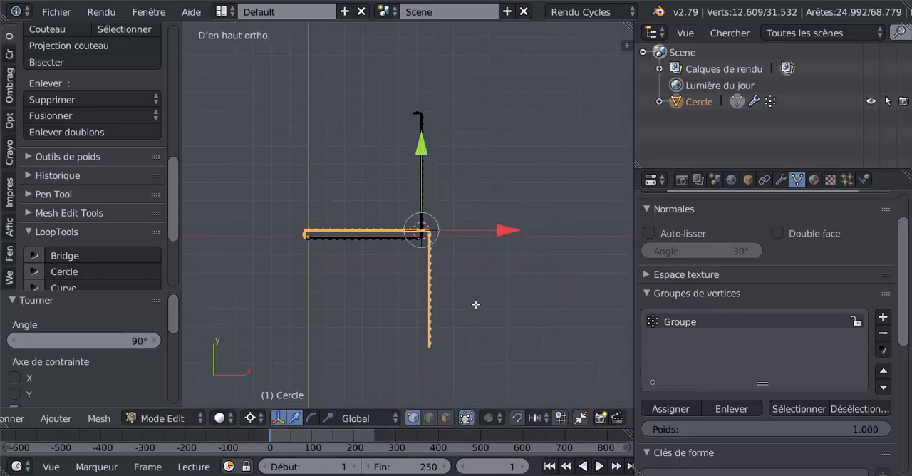
key(r)
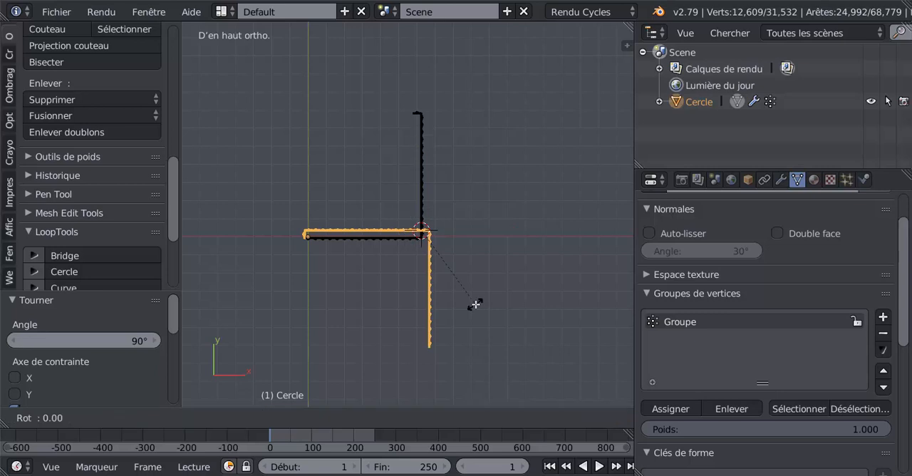
text(z90)
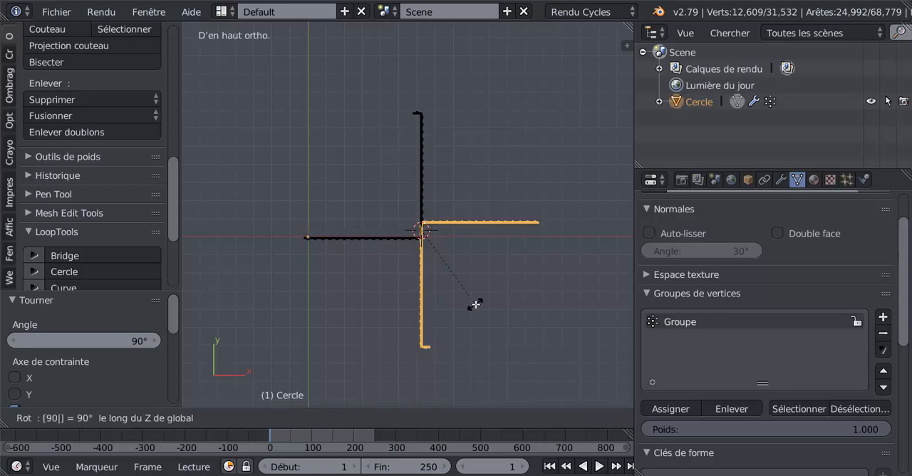
key(Return)
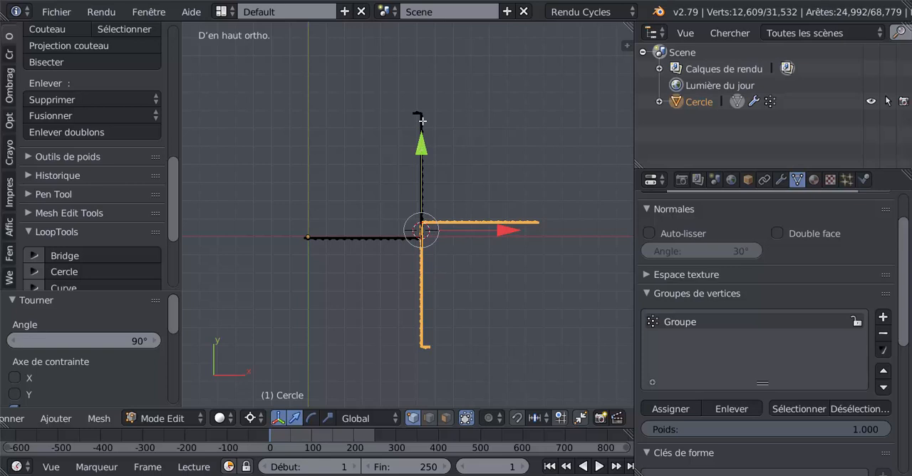
- Move the rotated L-shaped copy about 5 in Y, -7.005 in X and another 1.037 in Y to form a rectangle with the original
drag(423, 121, 417, 58)
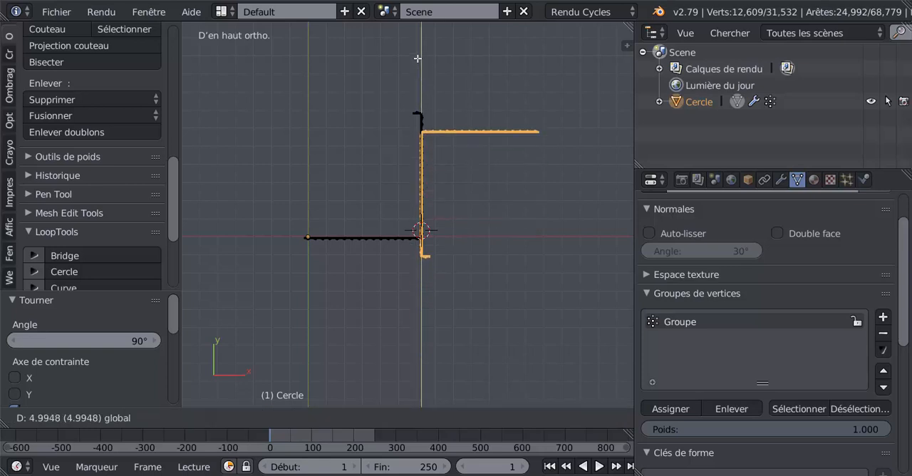
drag(416, 102, 417, 102)
drag(491, 232, 335, 117)
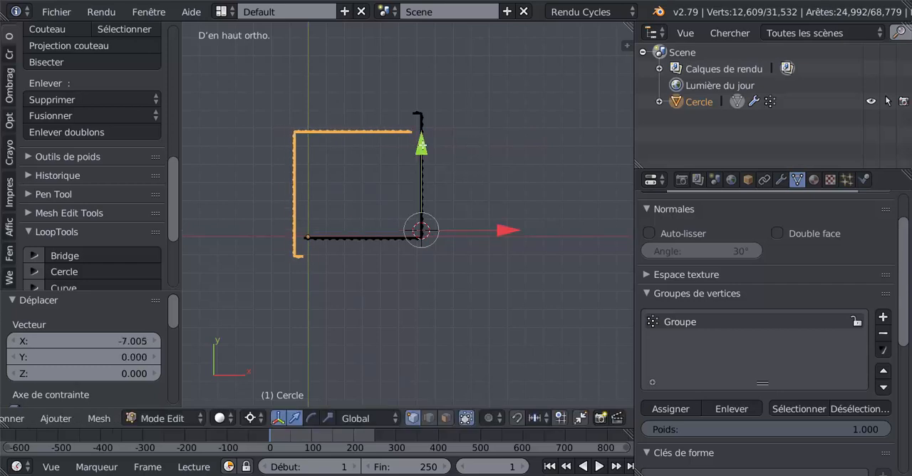
mouse_move(424, 126)
mouse_down()
mouse_move(425, 110)
mouse_move(429, 127)
mouse_up()
shift+middle_drag(474, 153, 478, 207)
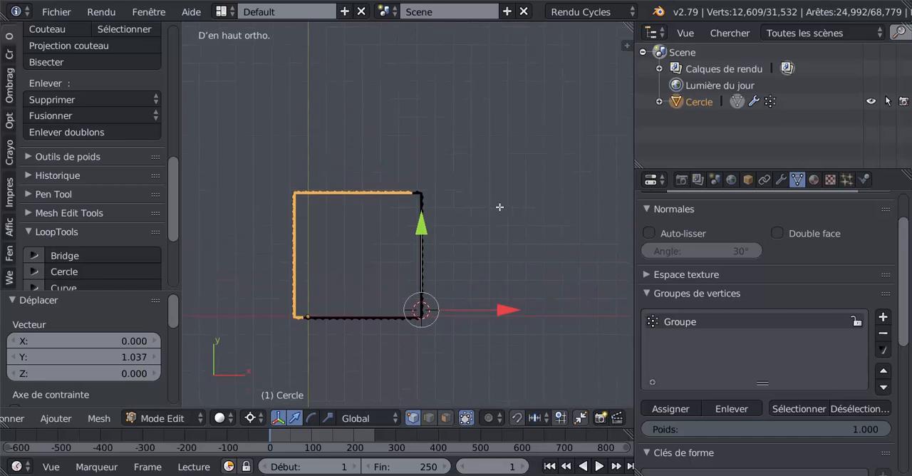
- Bring the copy's open end closer to the original's short return by moving the copy -0.012 in Y and 0.108 in X
scroll(501, 214, up, 10)
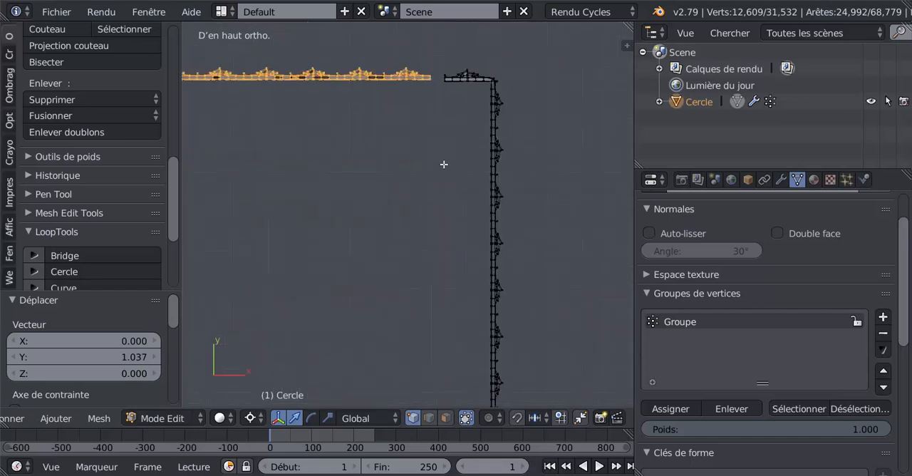
shift+middle_drag(422, 162, 401, 285)
scroll(401, 285, up, 6)
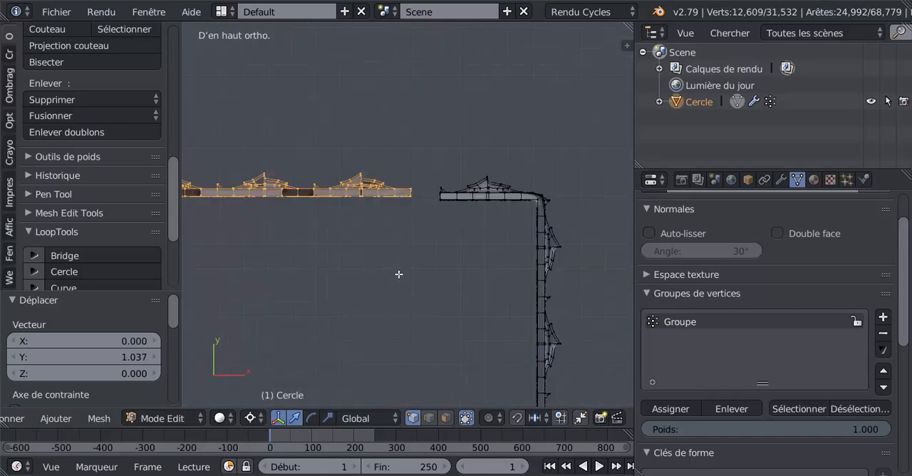
shift+middle_drag(434, 229, 432, 250)
scroll(432, 250, up, 4)
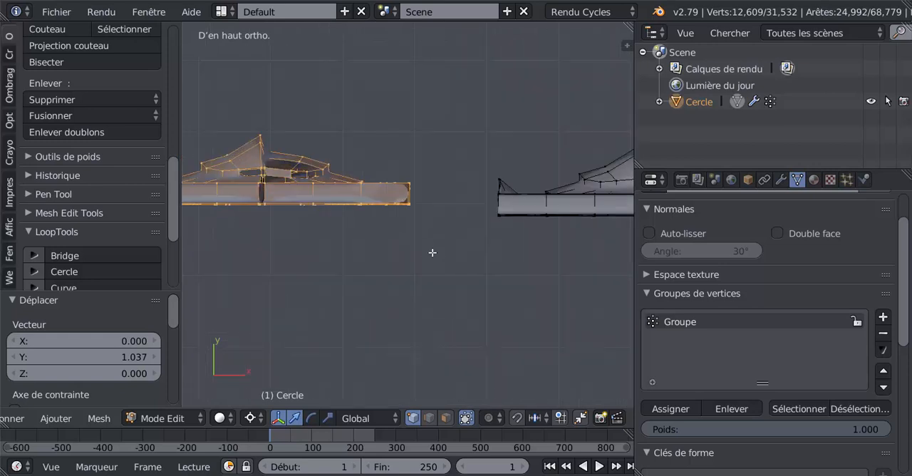
key(g)
key(y)
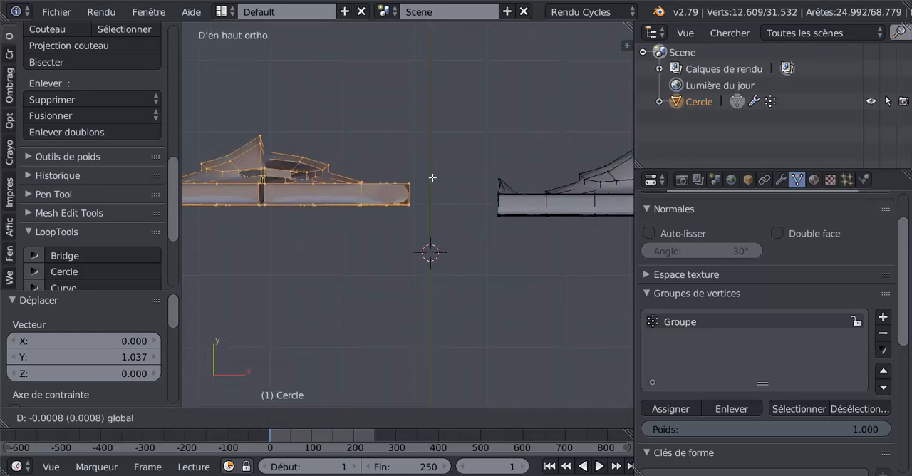
click(434, 180)
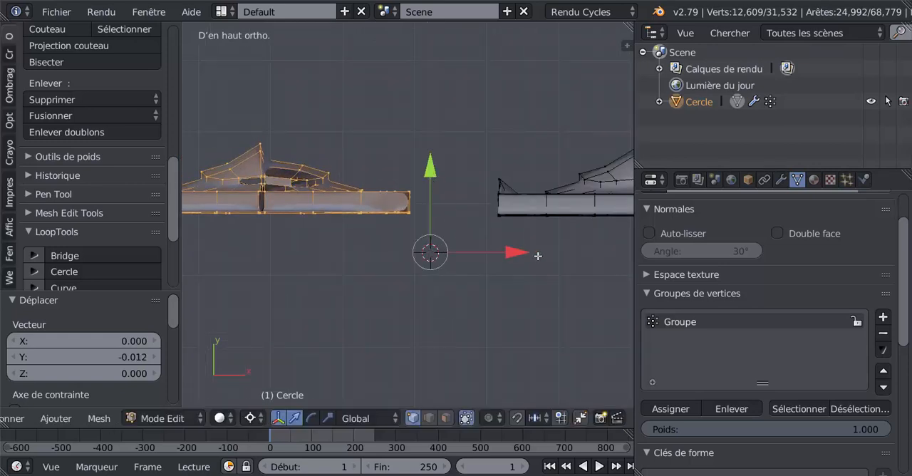
key(g)
key(x)
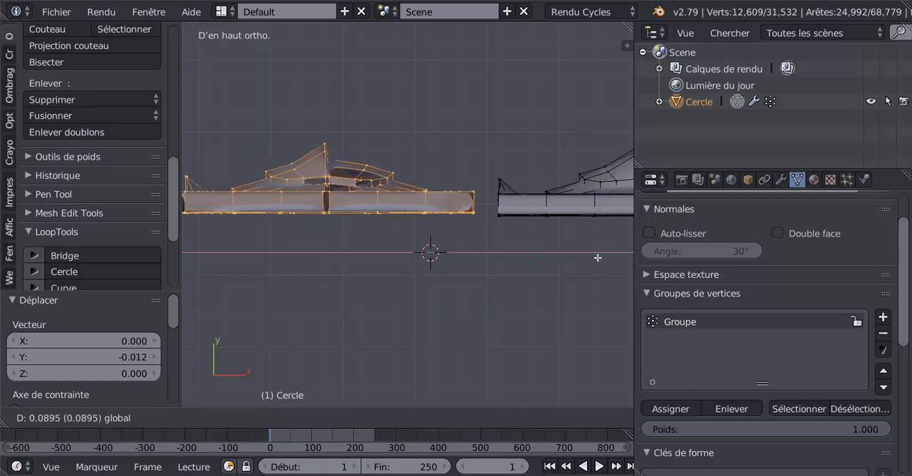
click(586, 259)
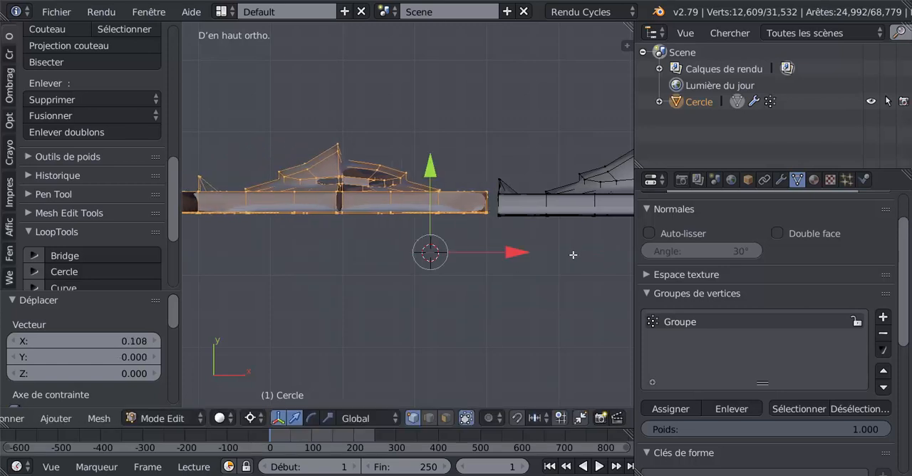
- Turn on automatic merging of vertices for mesh editing, with the gap between the two frieze ends in close view
shift+middle_drag(545, 256, 470, 309)
scroll(454, 223, up, 6)
scroll(452, 279, up, 2)
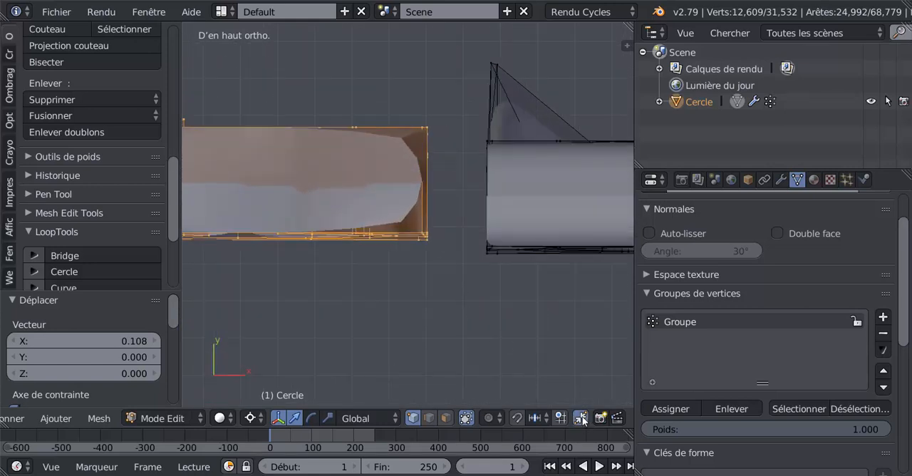
- Narrow the gap between the frieze ends by moving the copy -0.003 in Y, then 0.009 and 0.006 in X
scroll(445, 355, up, 2)
shift+middle_drag(450, 335, 449, 365)
click(442, 326)
drag(439, 246, 490, 322)
mouse_move(555, 328)
mouse_down()
mouse_move(603, 327)
mouse_move(571, 323)
mouse_up()
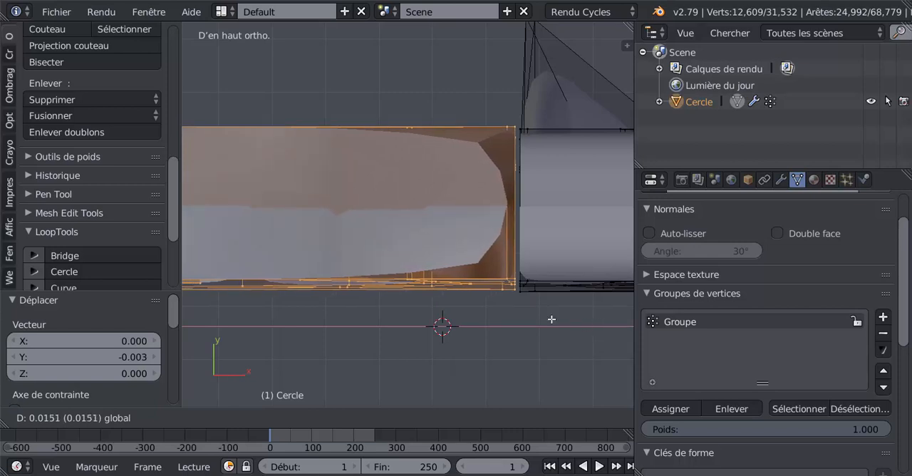
shift+middle_drag(495, 306, 424, 295)
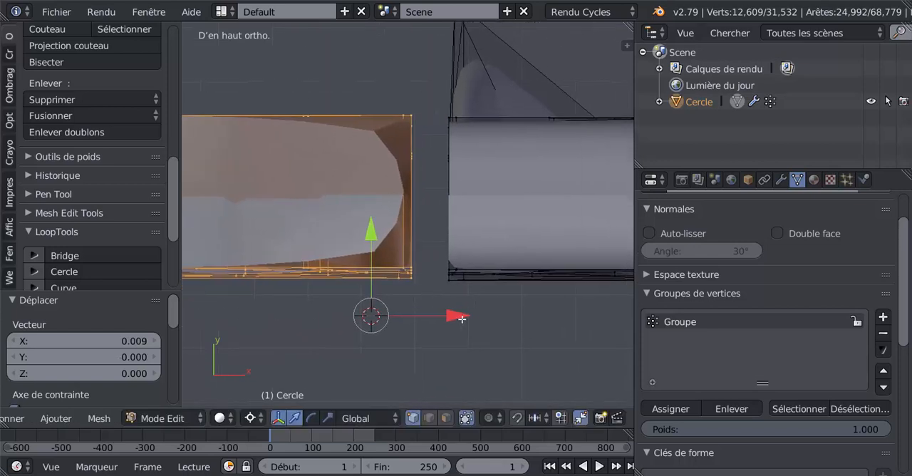
drag(476, 319, 496, 319)
- Fit the copy's end exactly onto the original's end vertices by moving it -0.000379 in Y and 0.000844 in X
scroll(476, 320, up, 2)
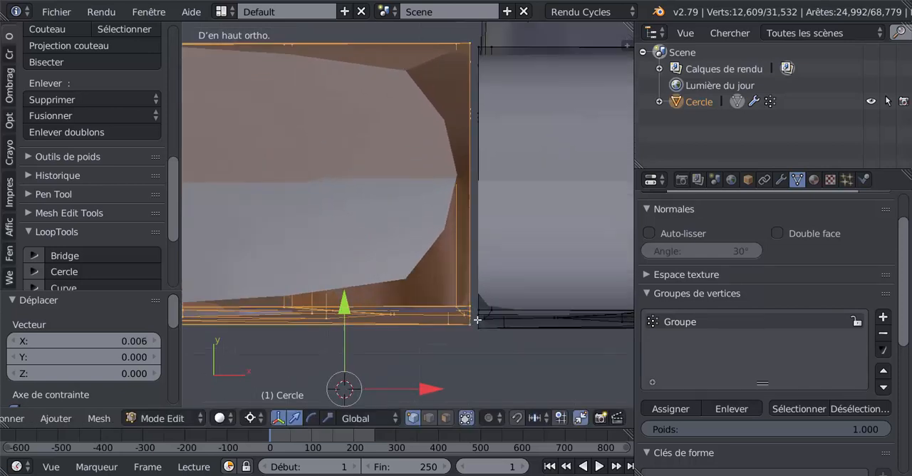
scroll(421, 296, up, 3)
scroll(417, 290, up, 3)
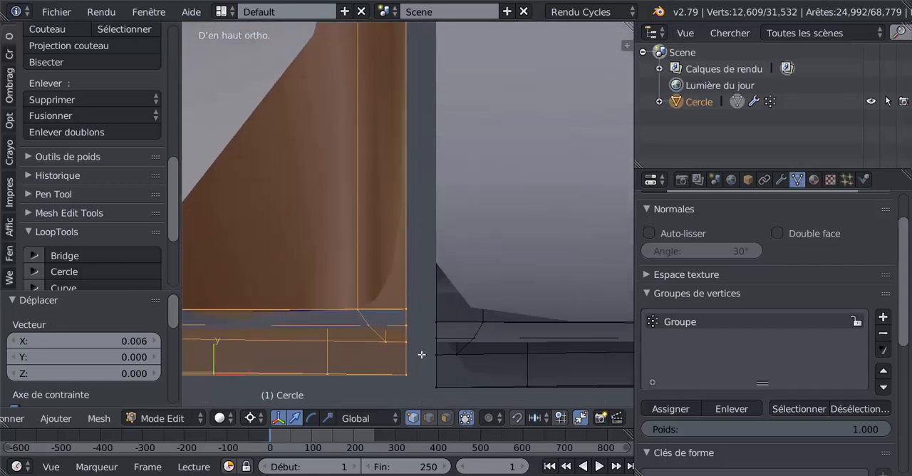
shift+middle_drag(421, 354, 420, 227)
click(423, 293)
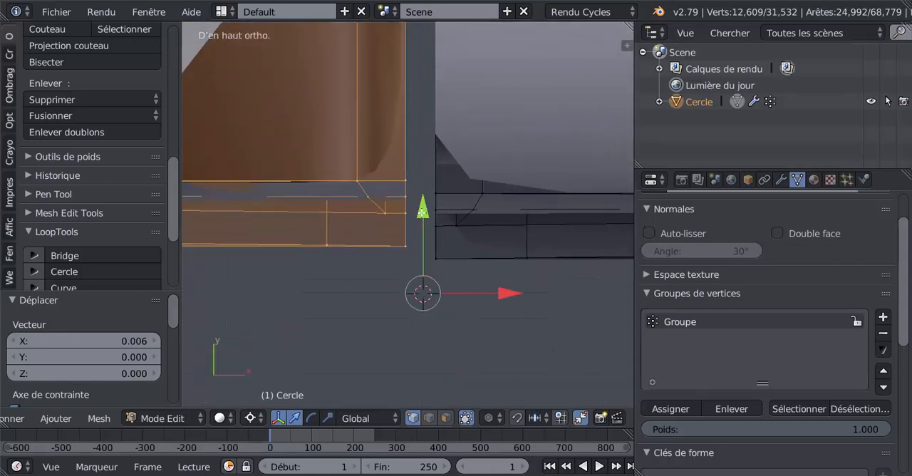
key(g)
key(y)
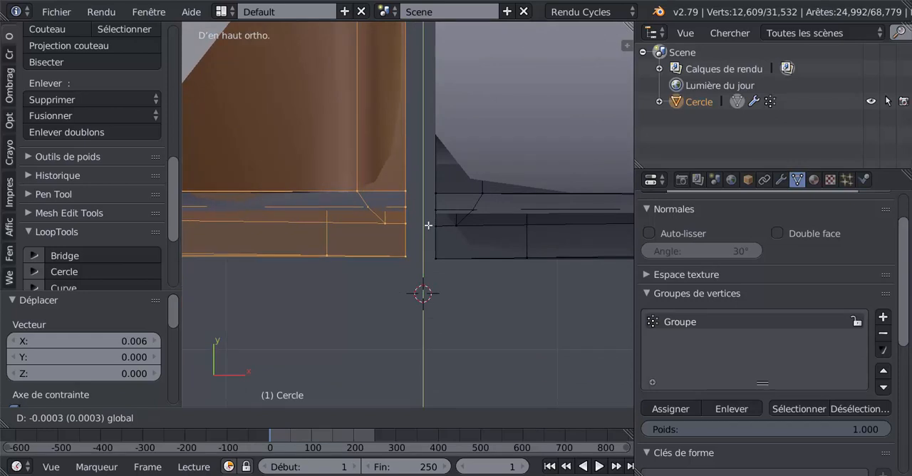
click(428, 226)
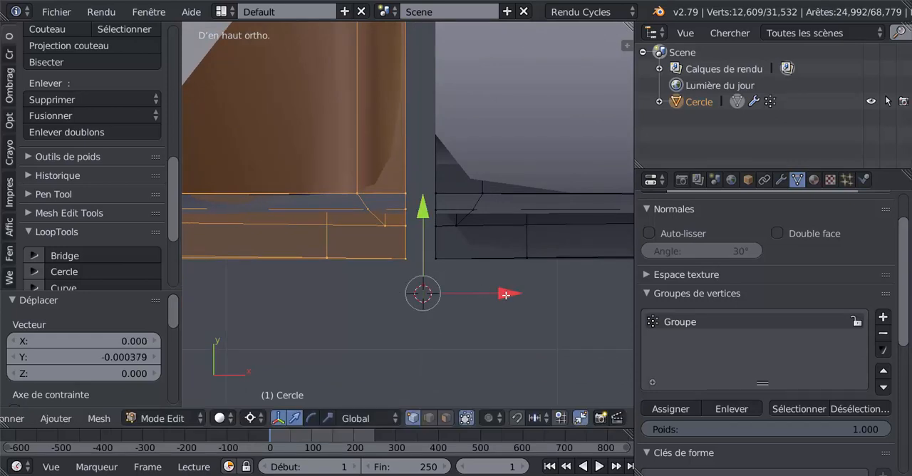
key(g)
key(x)
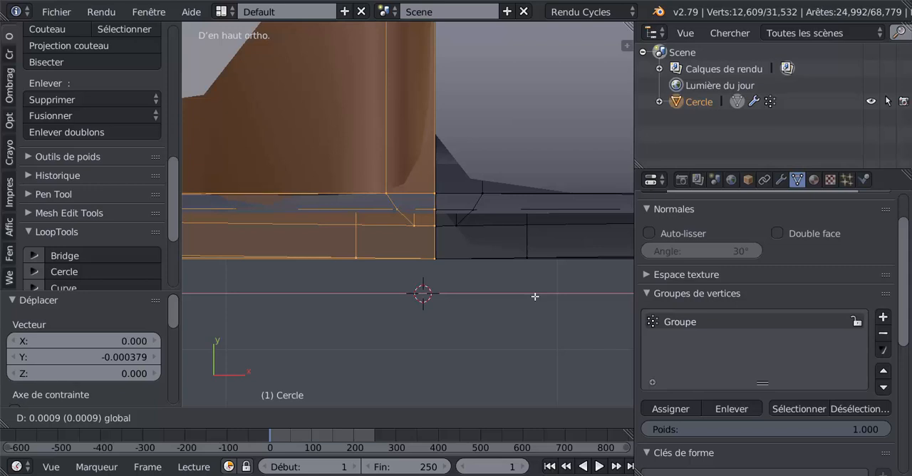
click(534, 296)
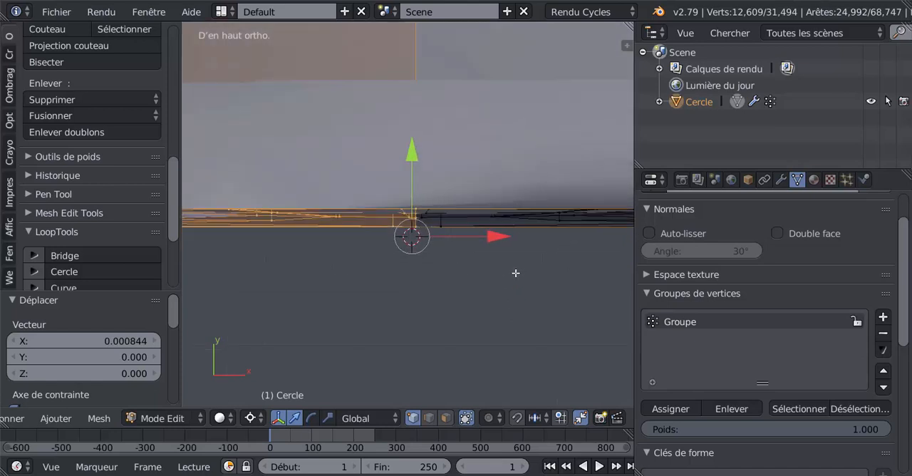
- Examine the joint, corner and shading of the closed four-sided frieze in both Object Mode and Edit Mode
key(Tab)
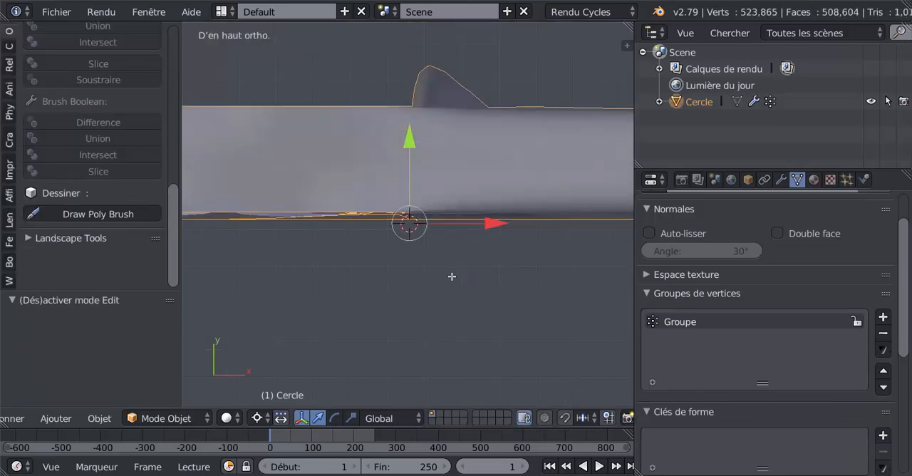
key(Tab)
key(Tab)
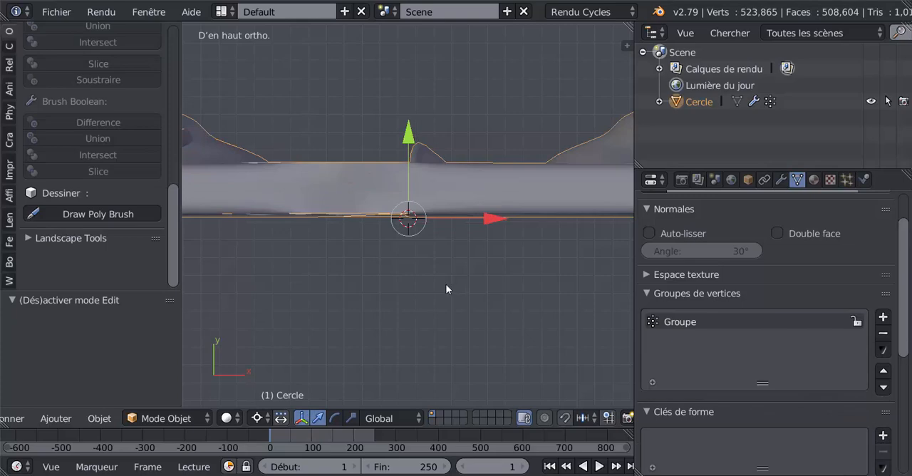
middle_drag(446, 284, 334, 286)
scroll(430, 266, down, 7)
key(Tab)
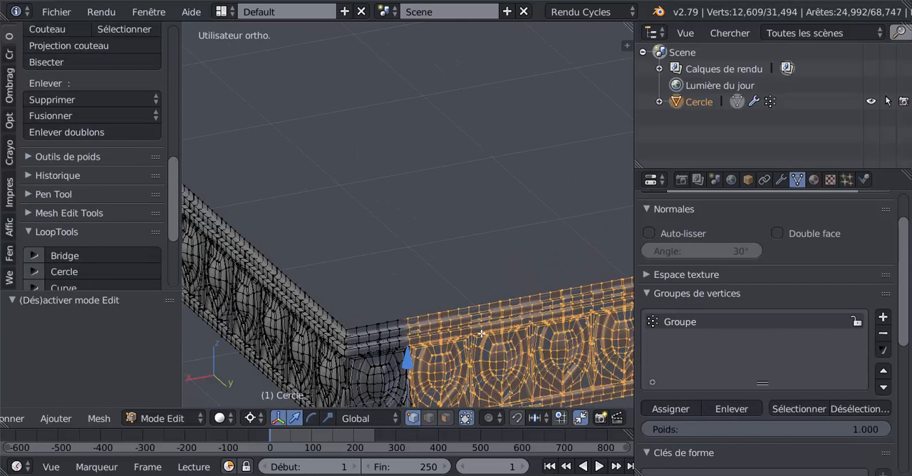
key(a)
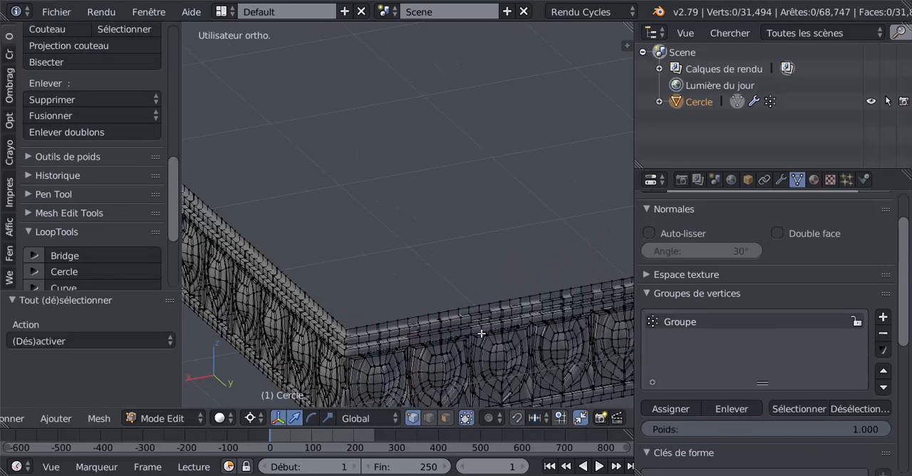
key(Tab)
scroll(482, 338, down, 3)
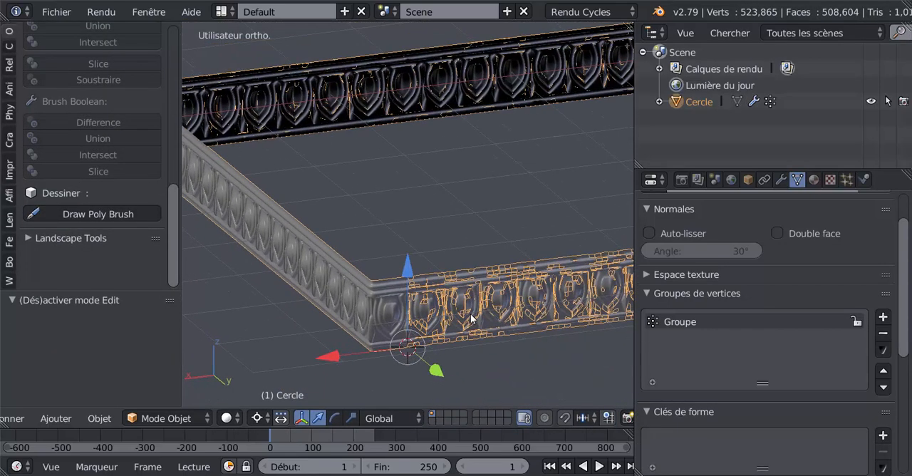
middle_drag(471, 307, 350, 252)
scroll(350, 257, up, 5)
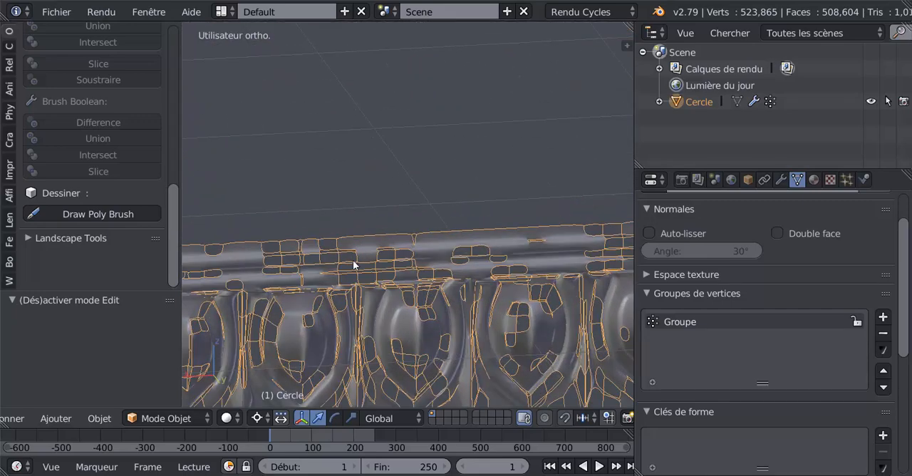
scroll(353, 260, down, 6)
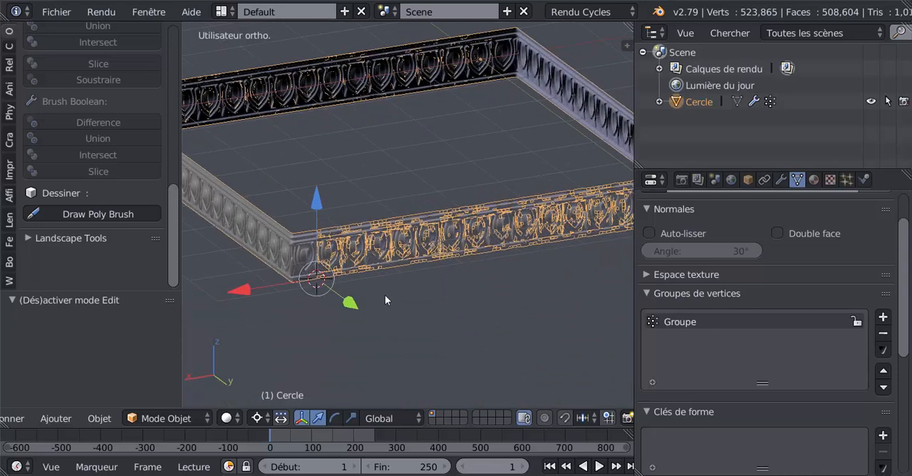
middle_drag(385, 295, 390, 296)
- Undo the duplication and placement of the second L-shaped piece, going back to the two-sided frieze
key(ctrl+z)
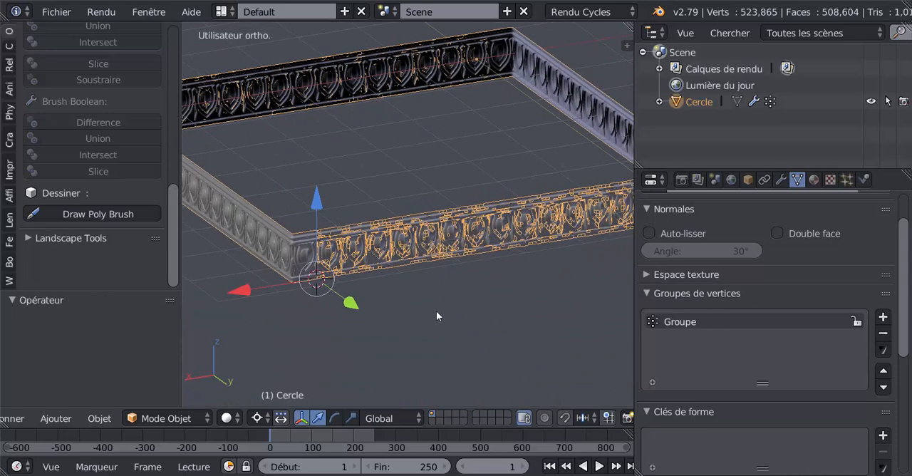
key(ctrl+z)
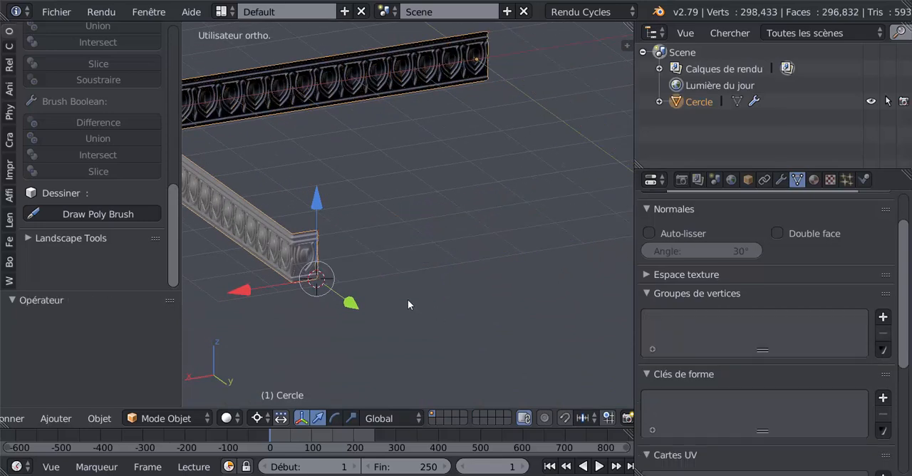
middle_drag(408, 299, 466, 310)
scroll(465, 305, down, 5)
shift+middle_drag(356, 309, 495, 317)
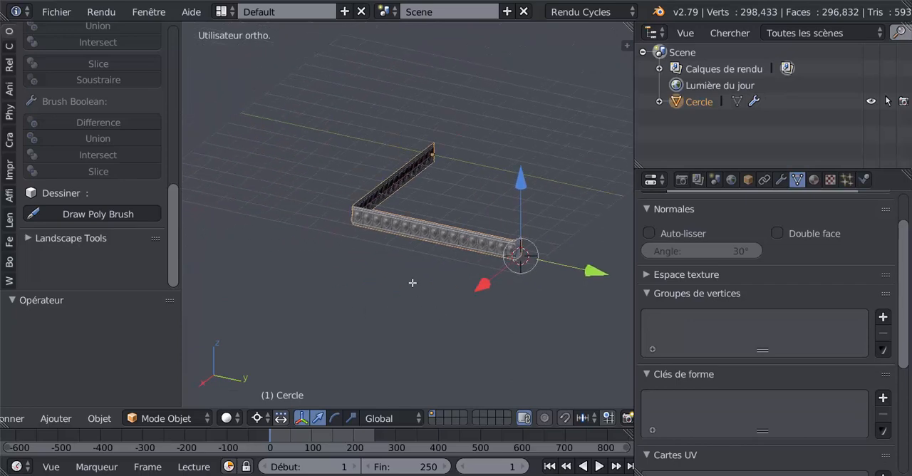
- Remove the duplicate vertices from the entire two-sided frieze mesh in Edit Mode
key(Tab)
middle_drag(412, 283, 473, 278)
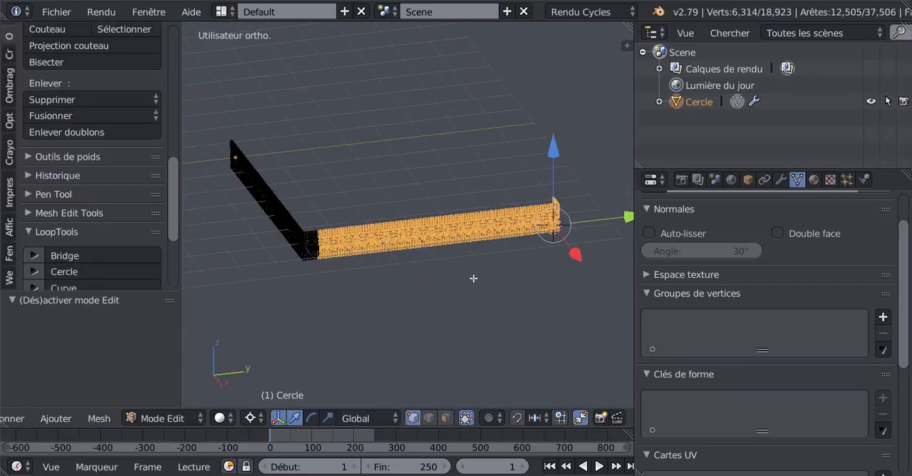
key(a)
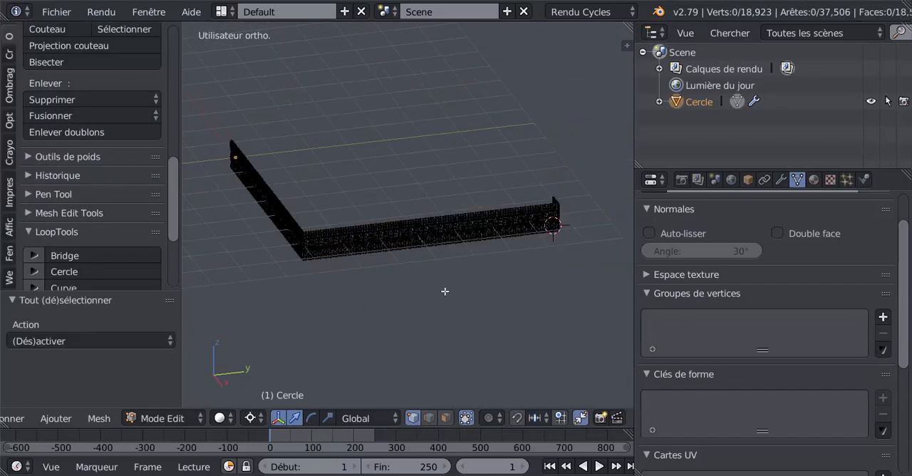
key(a)
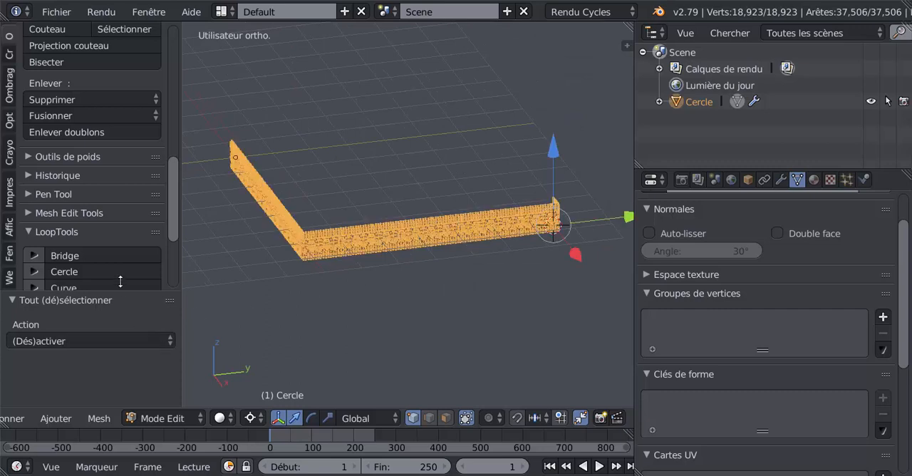
scroll(172, 200, down, 1)
click(91, 108)
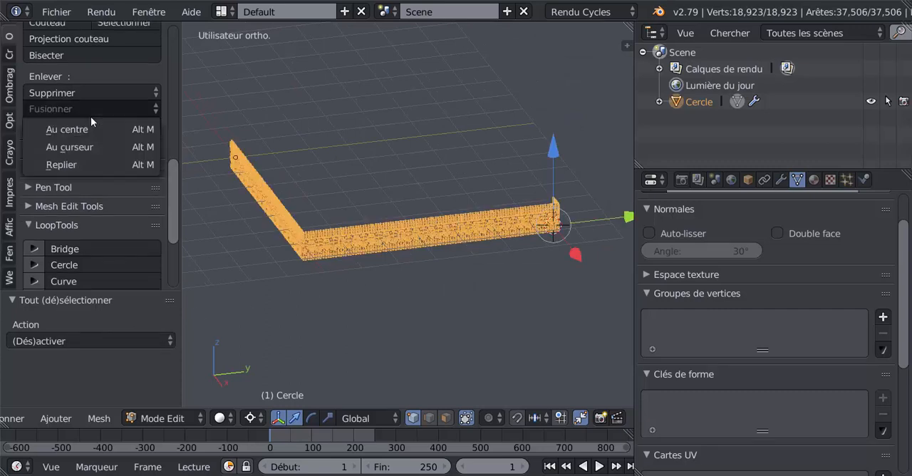
scroll(170, 197, up, 1)
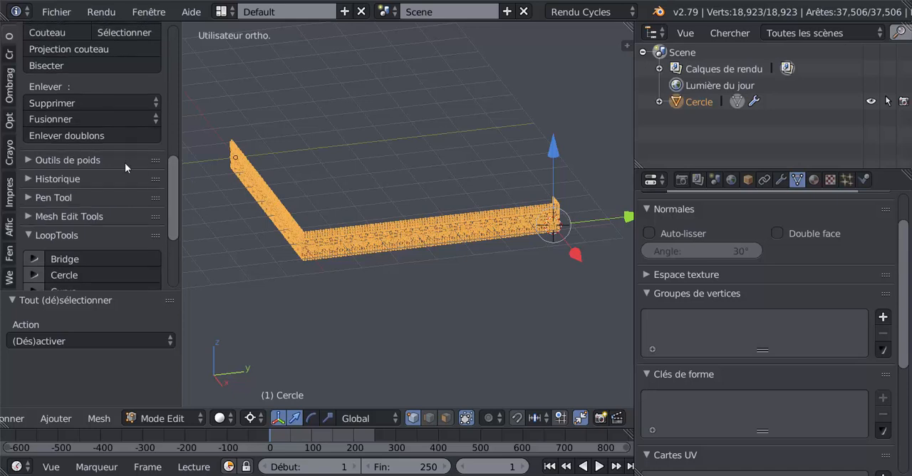
click(93, 136)
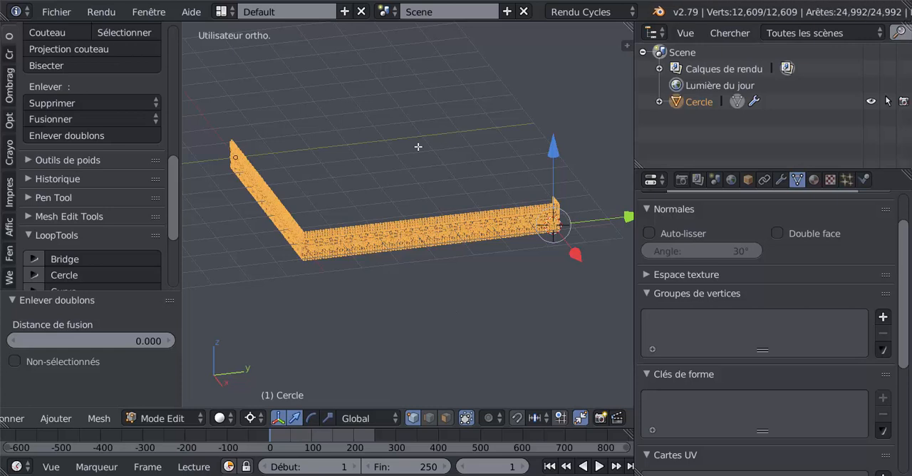
- Try to duplicate the whole two-sided frieze in top view and rotate the copy 180° about the global Z axis
key(KP_7)
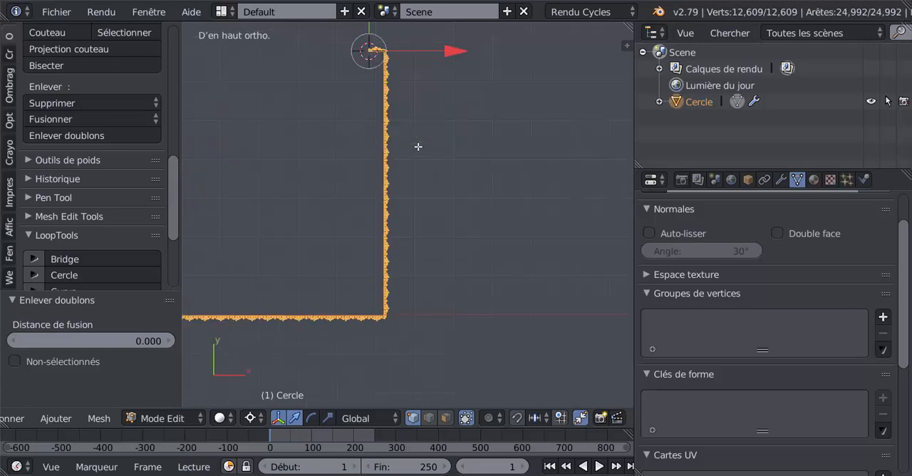
scroll(415, 150, down, 2)
shift+middle_drag(413, 182, 525, 184)
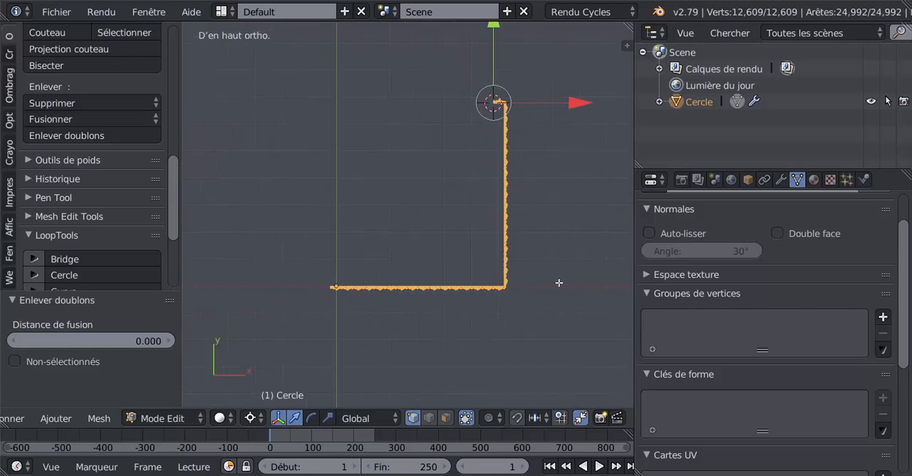
shift+middle_drag(559, 283, 520, 300)
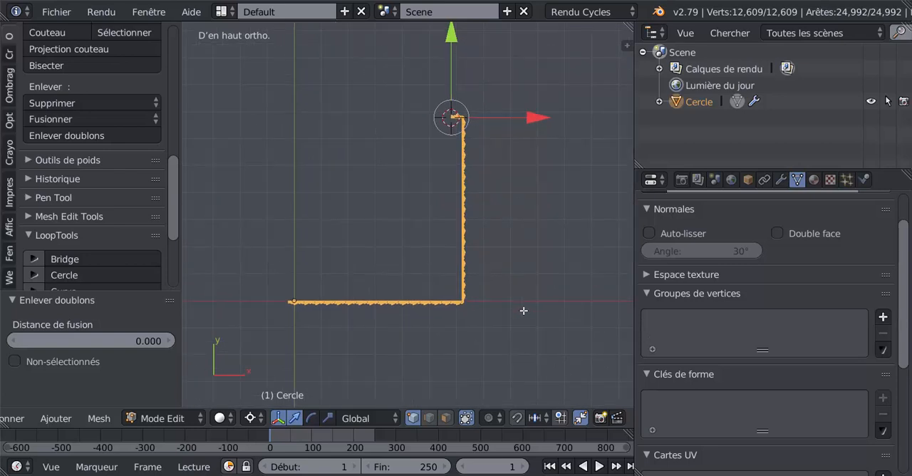
key(shift+d)
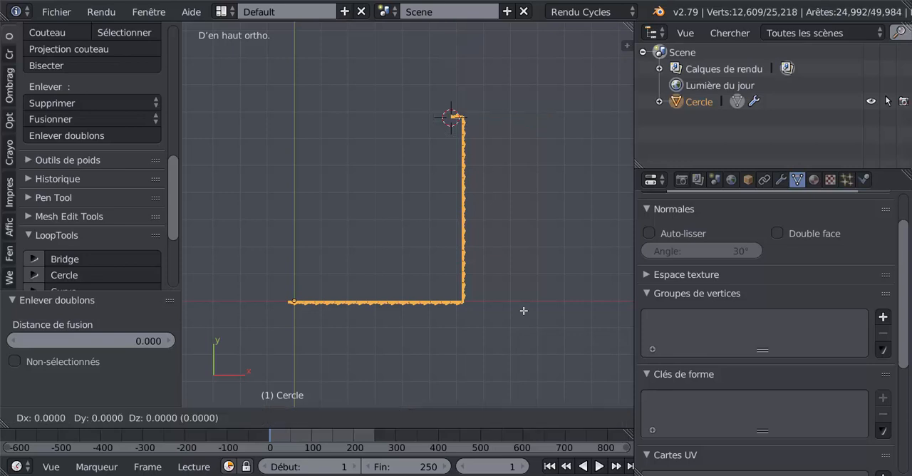
right_click(523, 311)
key(r)
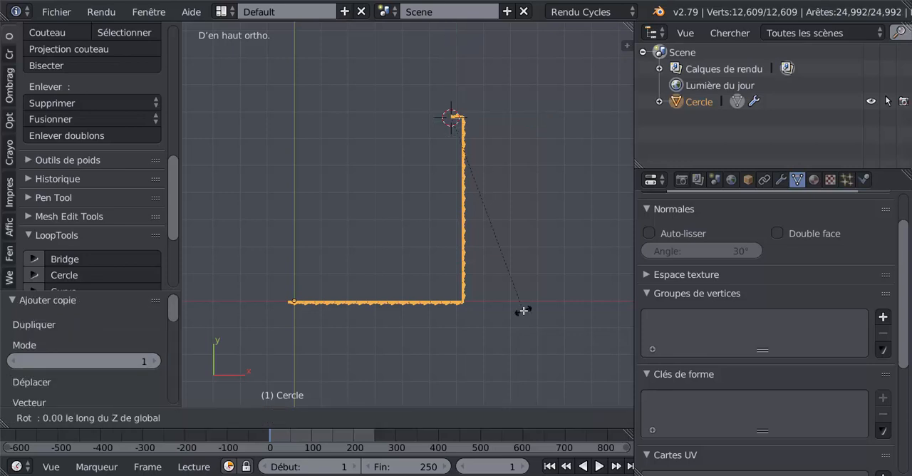
text(180)
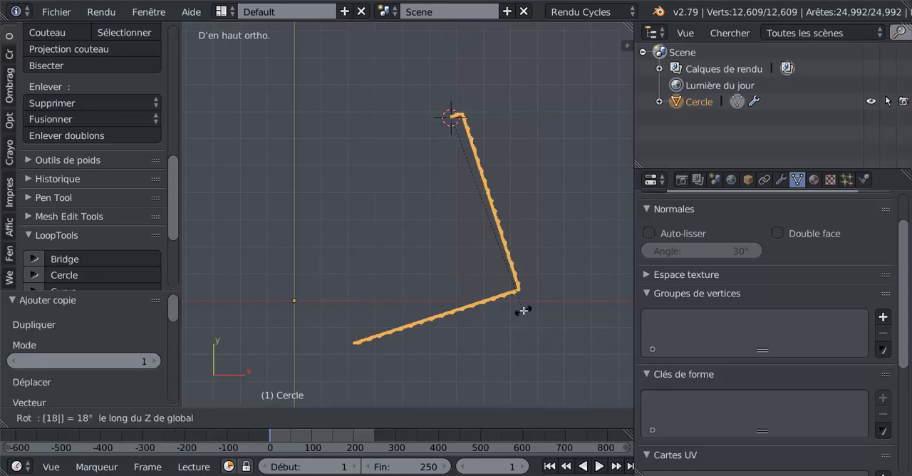
key(Return)
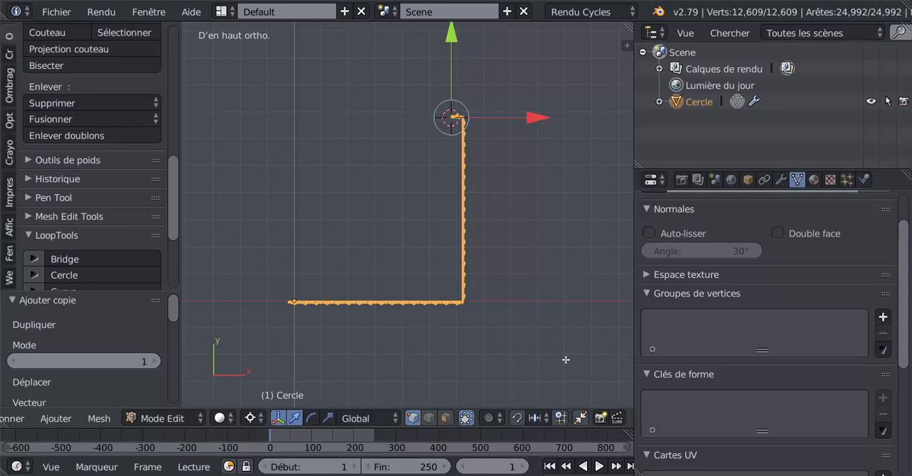
- Remove the duplicate vertices from the two-sided frieze mesh and duplicate the whole piece in place
click(57, 136)
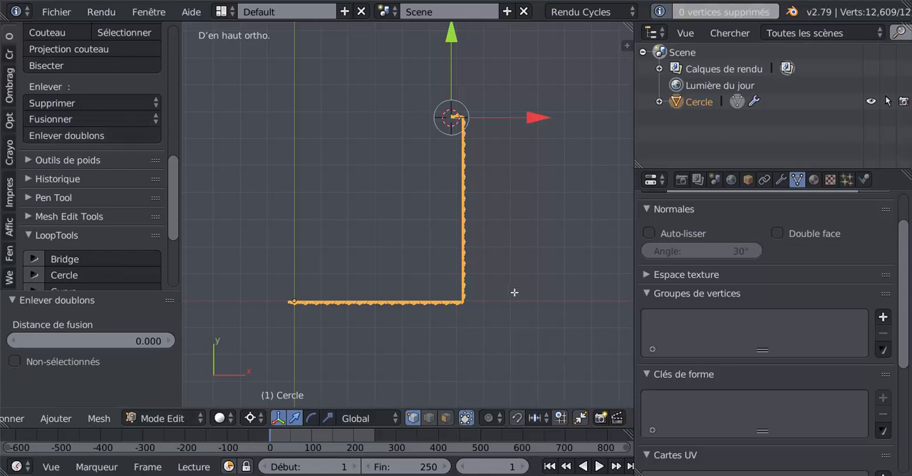
key(shift+d)
right_click(546, 335)
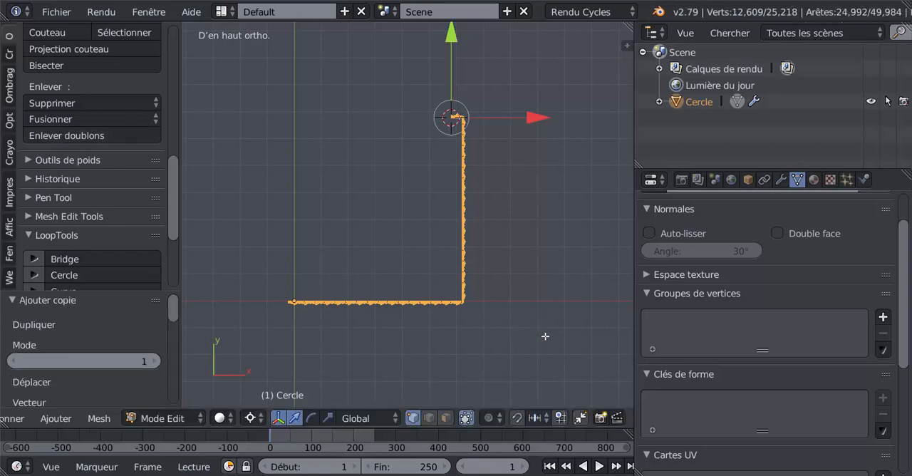
text(r)
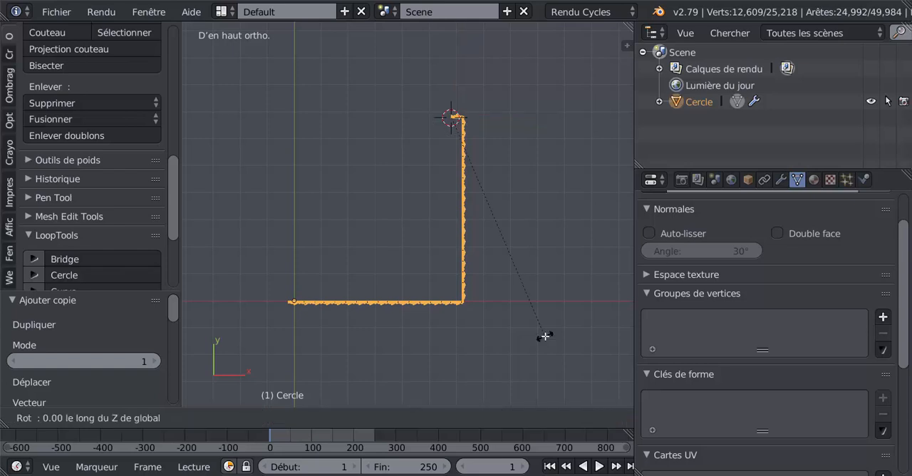
text(180)
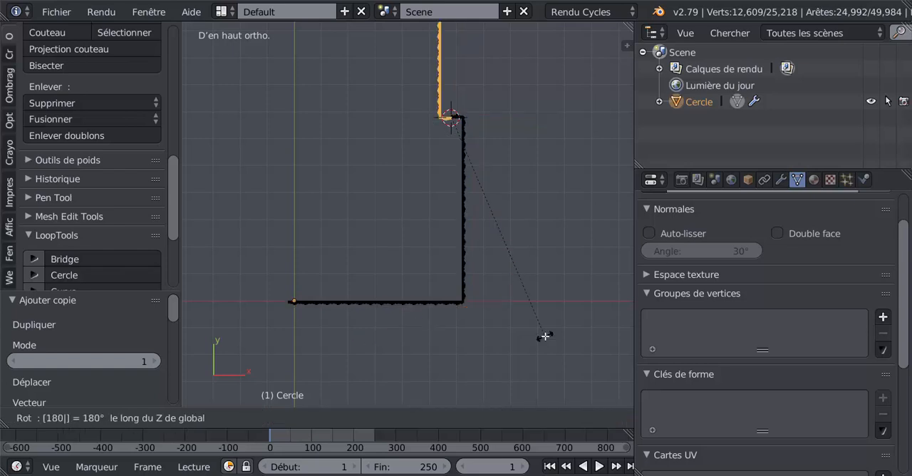
key(Return)
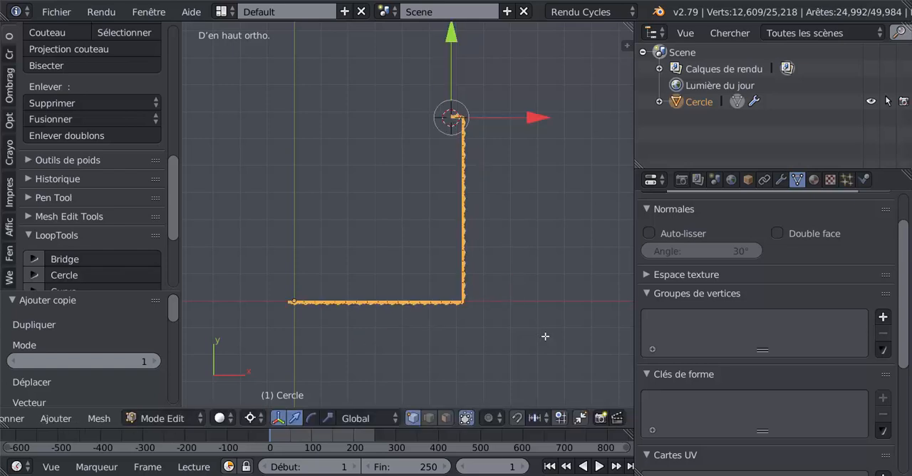
- Rotate the duplicated two-sided piece 180° about the global Z axis
scroll(553, 304, down, 2)
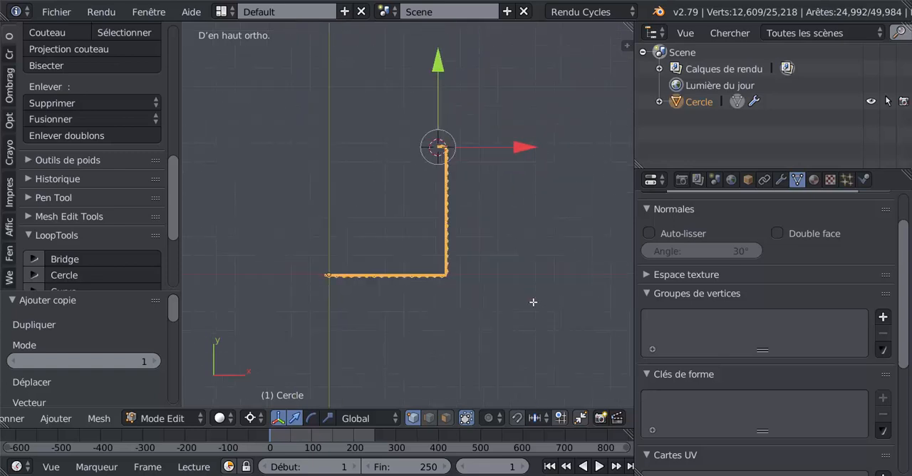
key(r)
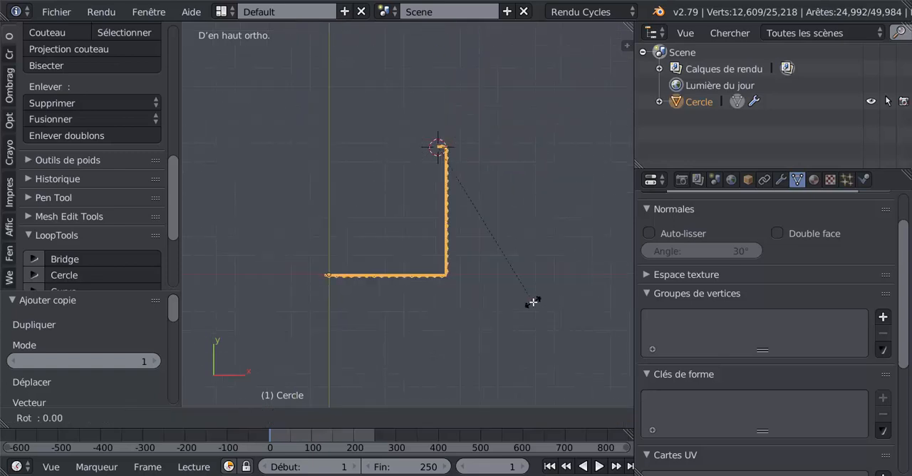
text(z180)
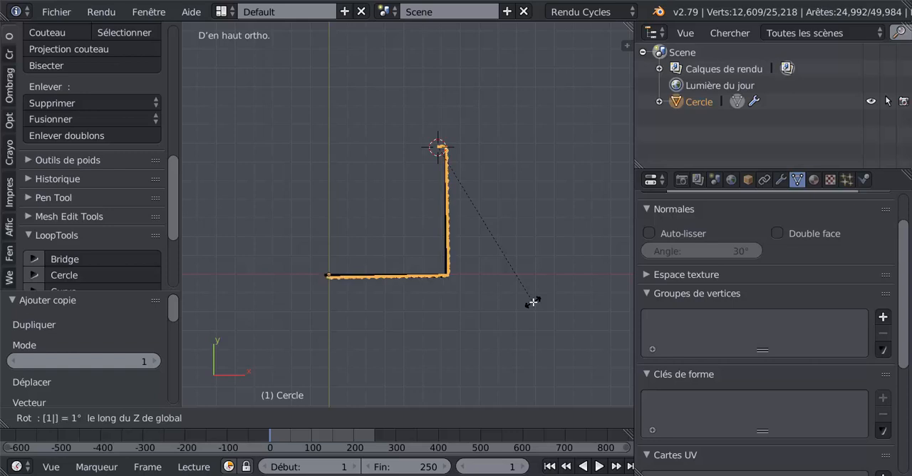
key(Return)
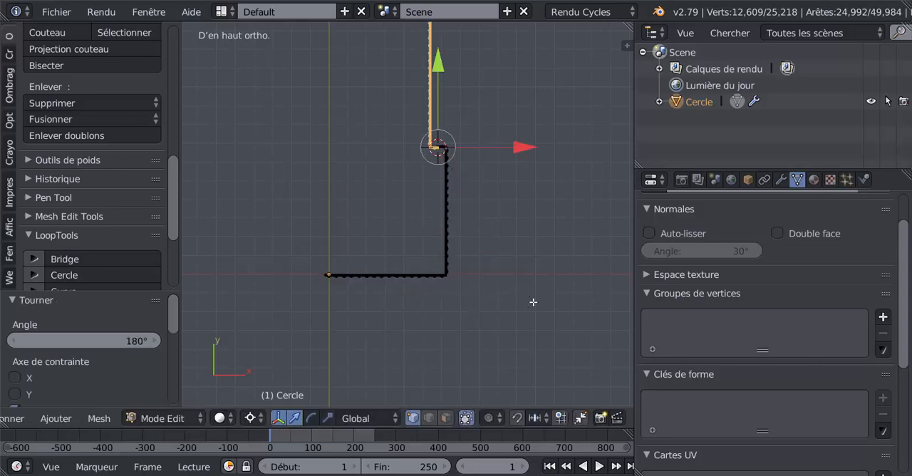
- Move the rotated copy about -4.07 along X, -6.10 along Y and a further -2.13 along X, opposite the original
key(g)
key(x)
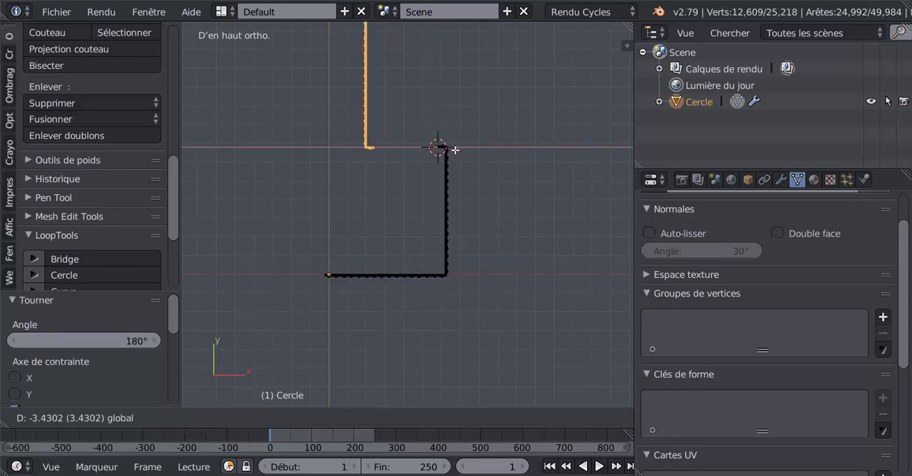
click(431, 185)
shift+middle_drag(432, 185, 413, 297)
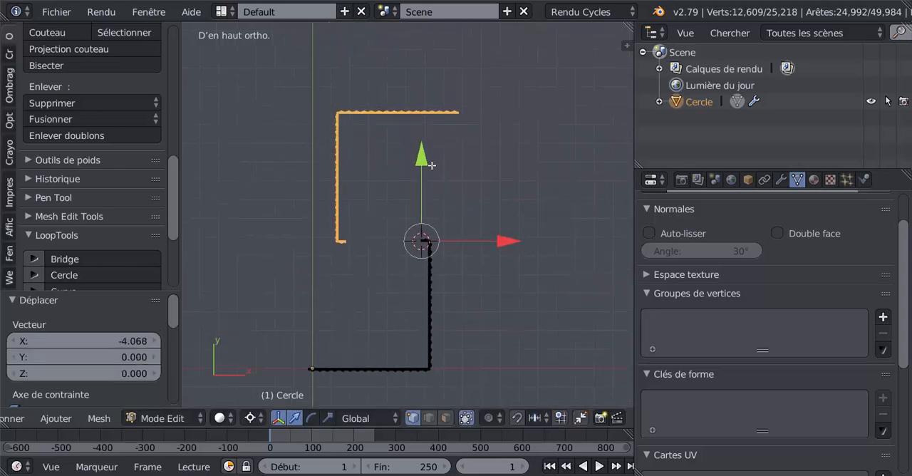
key(g)
key(y)
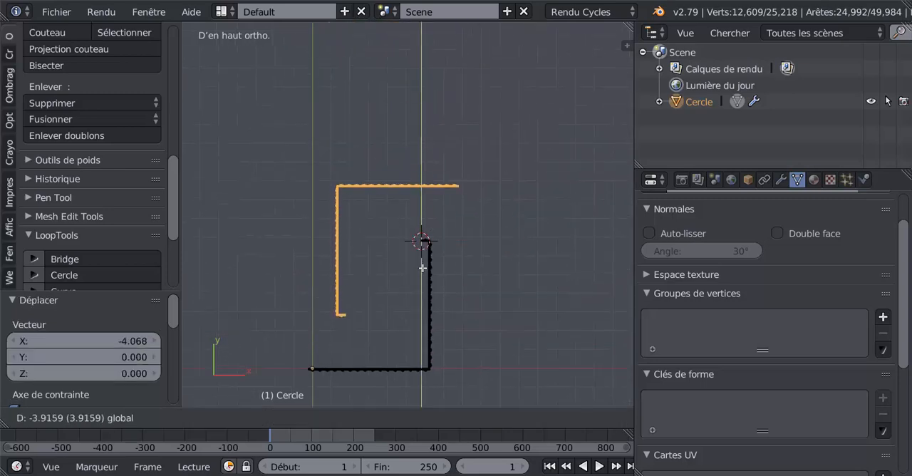
click(424, 275)
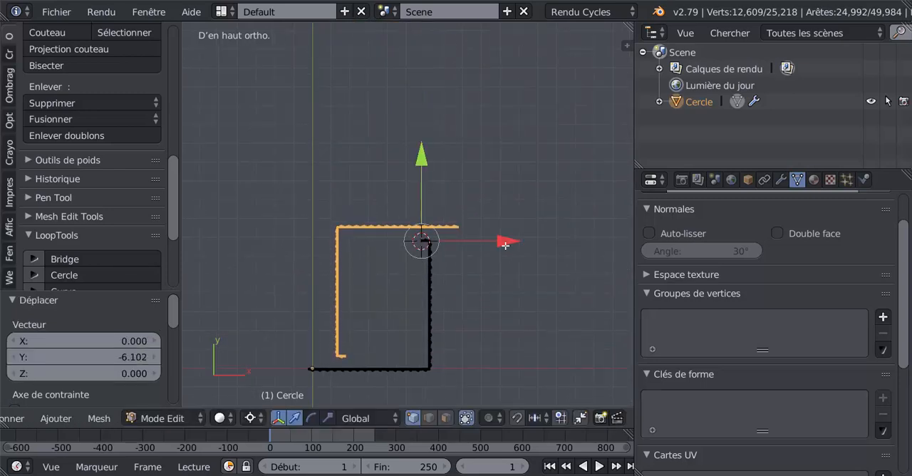
drag(506, 245, 452, 261)
- Enable automatic vertex merging and move the copy about -0.718 along Y, in line with the original's short end
scroll(406, 296, up, 4)
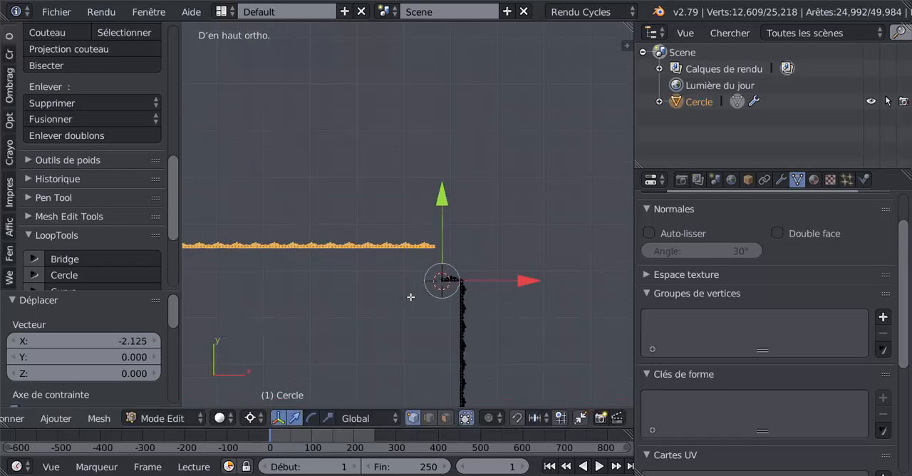
click(579, 420)
scroll(459, 313, up, 3)
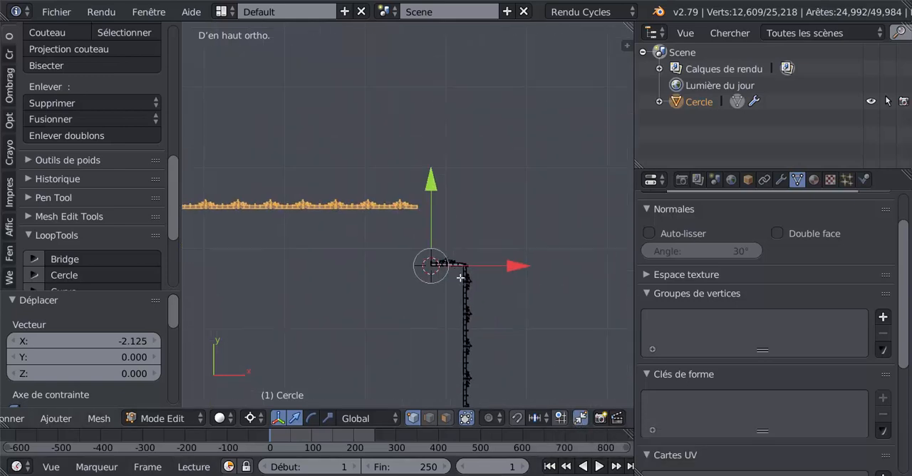
scroll(443, 219, up, 1)
drag(436, 211, 457, 279)
scroll(456, 332, up, 5)
shift+middle_drag(457, 335, 427, 200)
scroll(428, 201, up, 8)
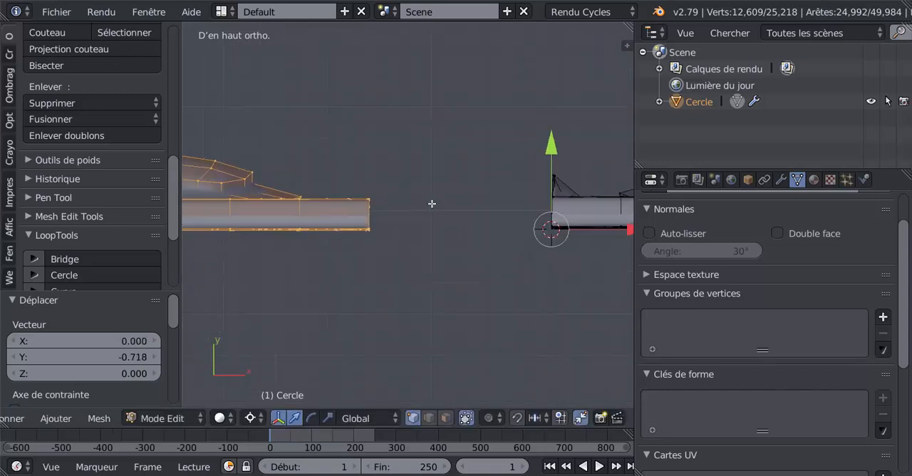
- Move the copy about 0.166 along X, bringing its end close to the original's short end
click(442, 221)
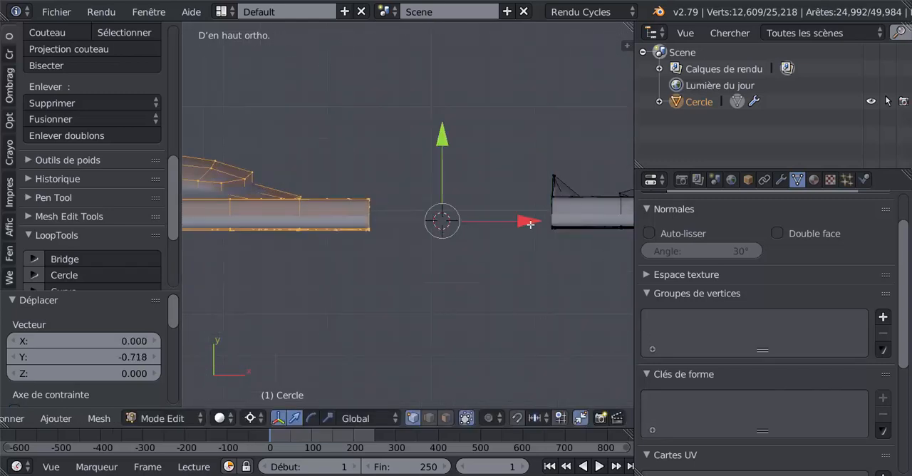
drag(531, 225, 251, 258)
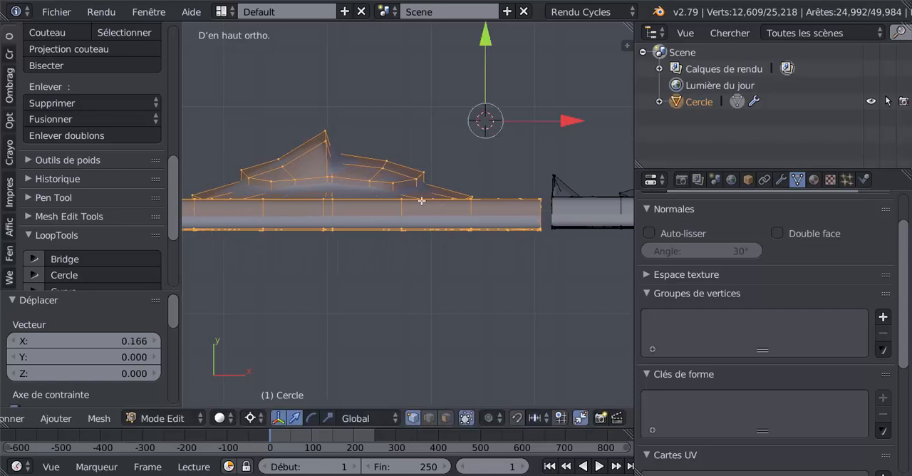
click(333, 277)
click(551, 360)
click(565, 249)
click(510, 130)
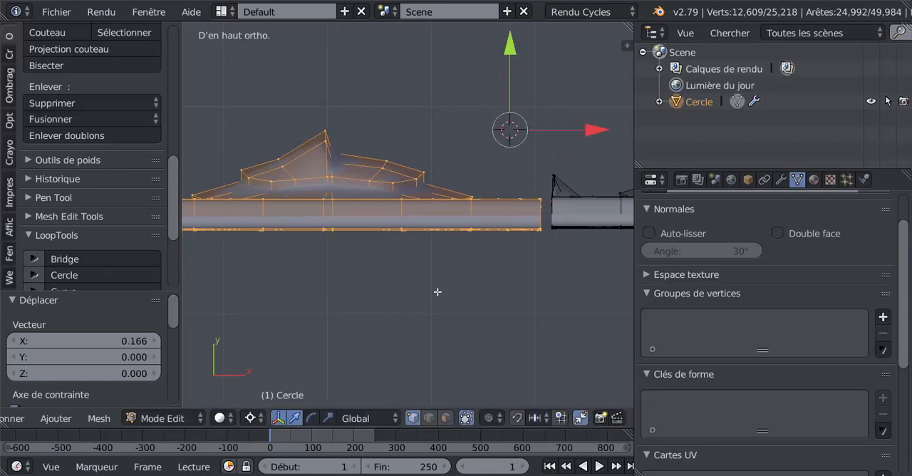
- Adjust the copy's position by about 0.002 along Y and 0.008 along X to narrow the gap at the joint
shift+middle_drag(438, 292, 440, 253)
scroll(379, 293, up, 4)
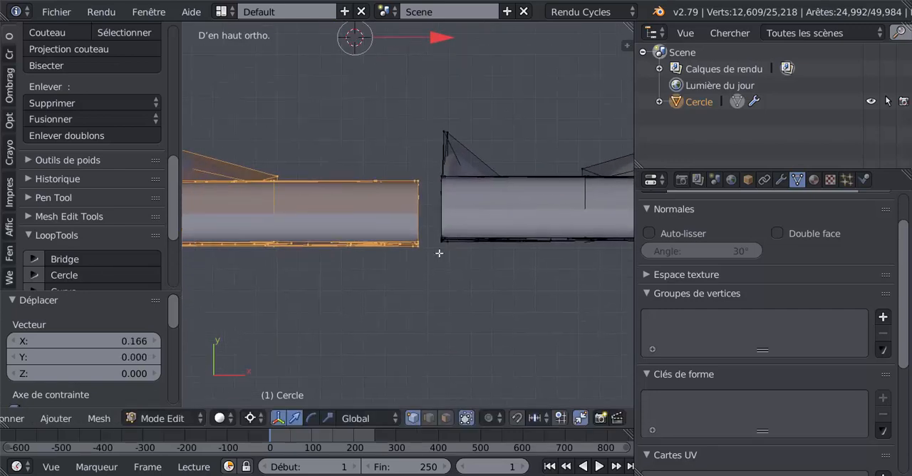
scroll(416, 295, up, 5)
click(460, 317)
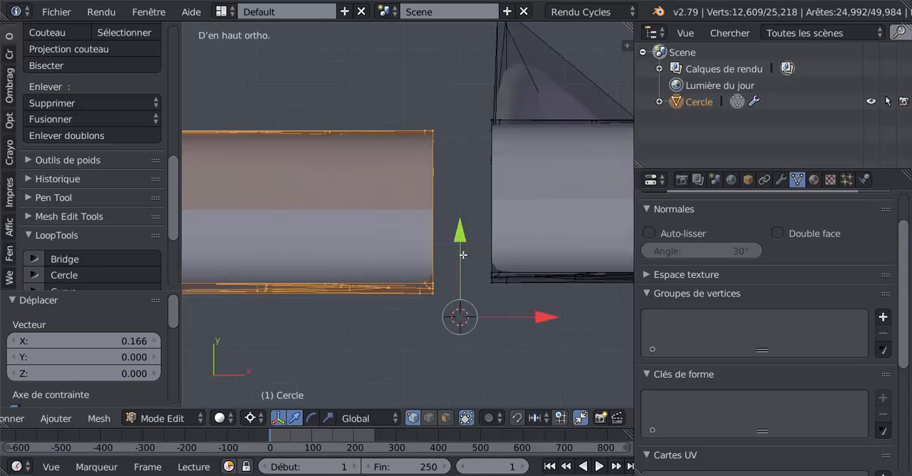
drag(463, 239, 467, 230)
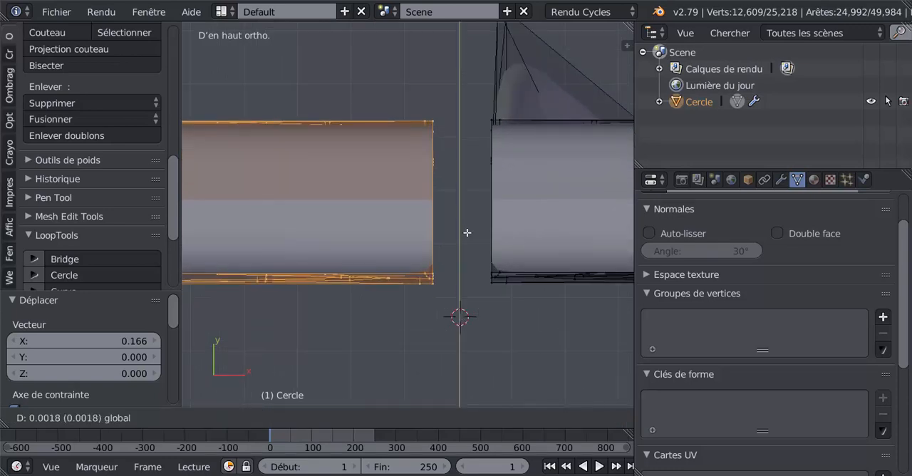
click(466, 232)
key(g)
key(x)
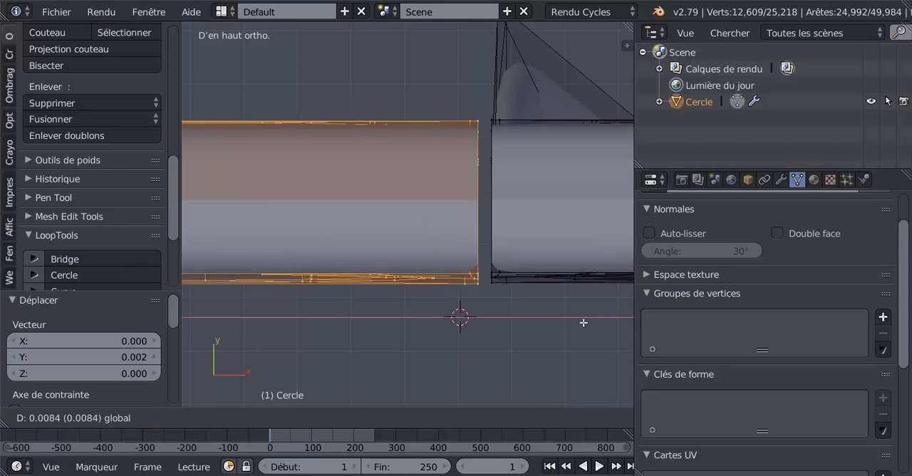
click(584, 323)
- Shift the copy very slightly along Y to bring its upper edge level with the facing end of the original
shift+middle_drag(551, 325, 493, 351)
scroll(466, 253, up, 3)
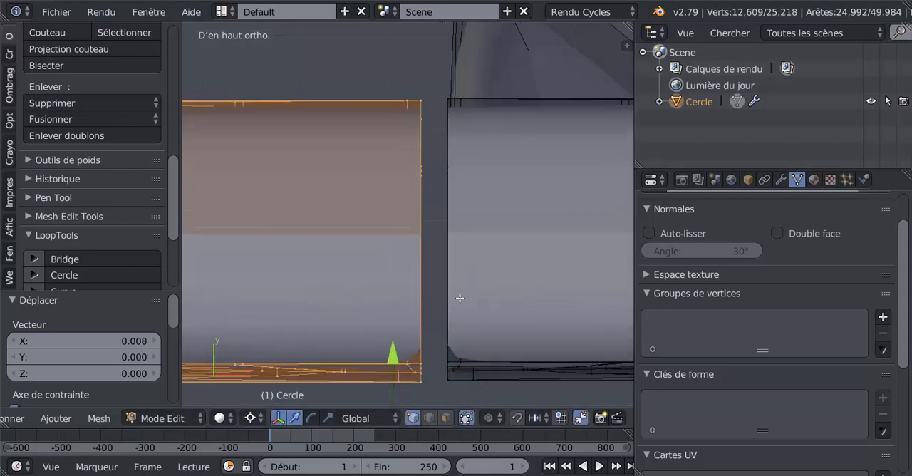
shift+middle_drag(478, 212, 458, 298)
scroll(424, 248, up, 5)
shift+middle_drag(420, 215, 419, 288)
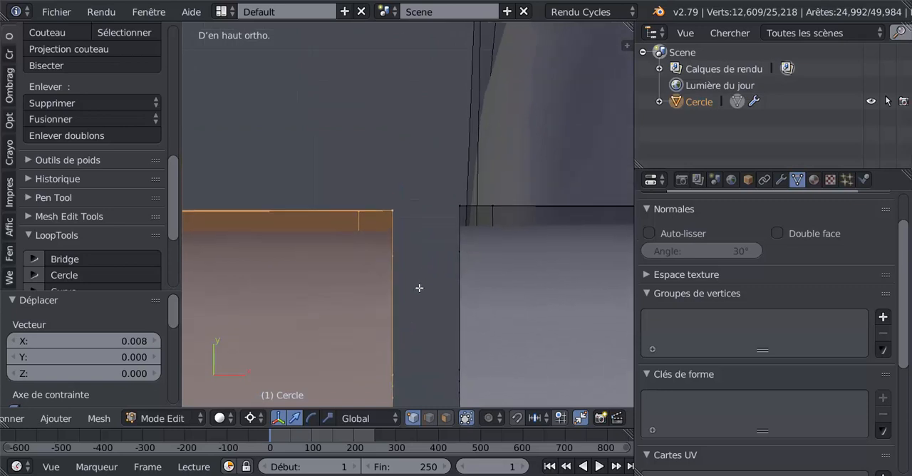
scroll(419, 288, up, 3)
click(419, 285)
drag(419, 201, 422, 196)
- Try to move the copy about 0.003 along X onto the original's end, and undo that move
drag(504, 286, 517, 300)
shift+middle_drag(528, 298, 518, 300)
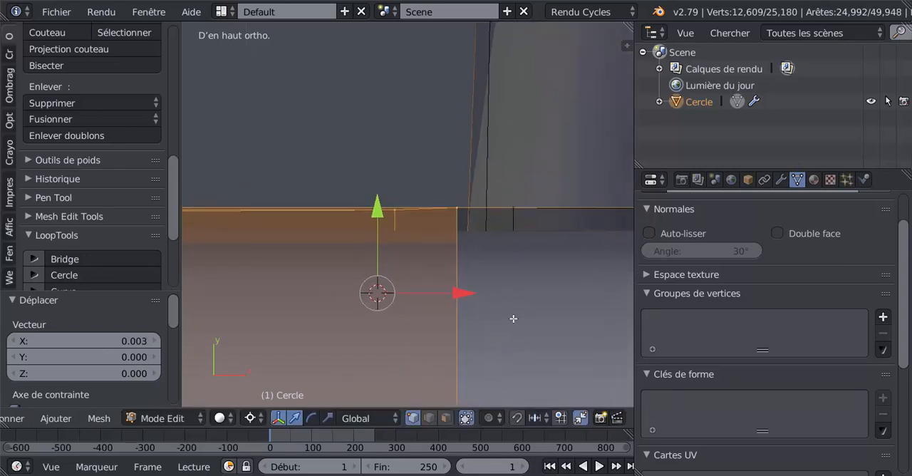
key(ctrl+z)
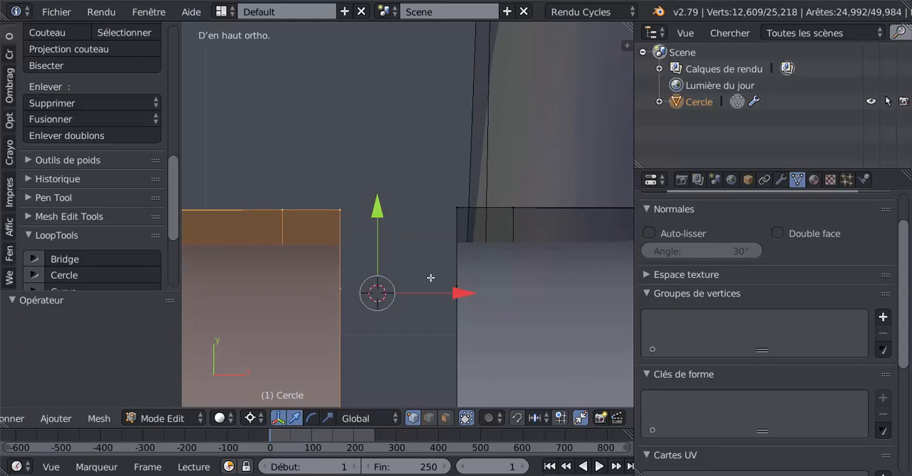
- Align the copy 0.000057 along Y and move it about 0.003 along X so its end vertices merge with the original
drag(377, 212, 377, 208)
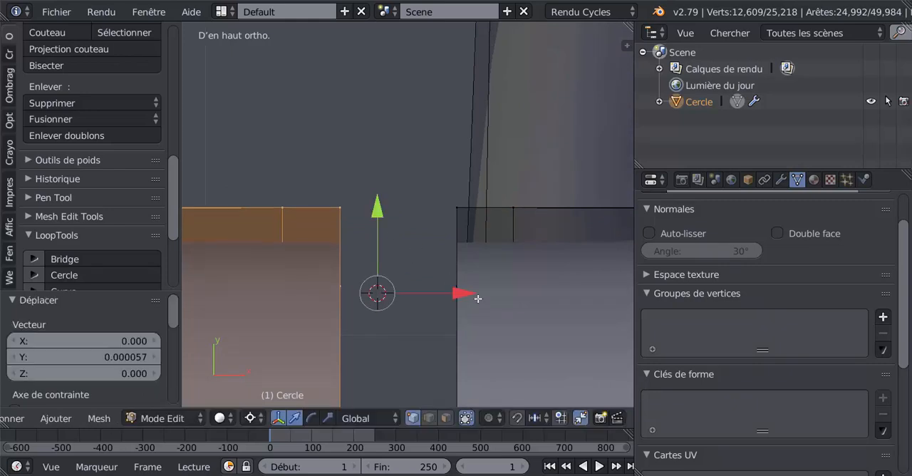
drag(459, 291, 574, 289)
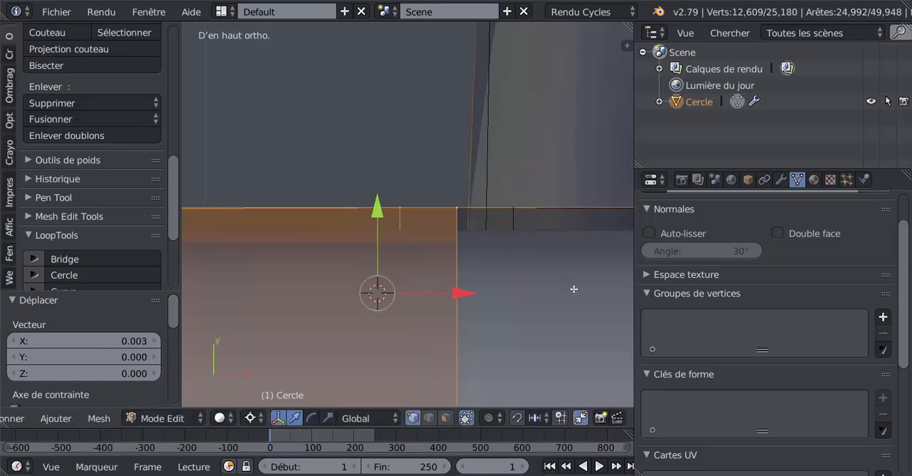
- Examine the joint, corners and shading of the closed four-sided frieze from several angles in Object Mode
scroll(513, 285, down, 6)
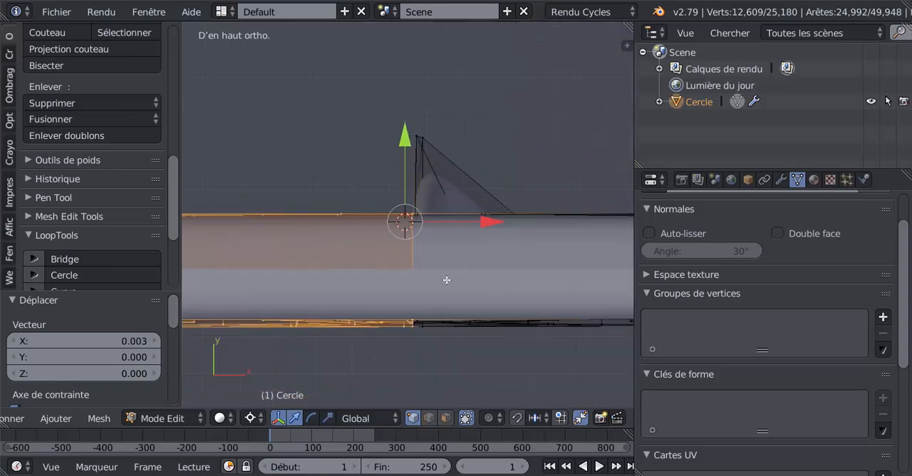
key(Tab)
scroll(447, 285, down, 4)
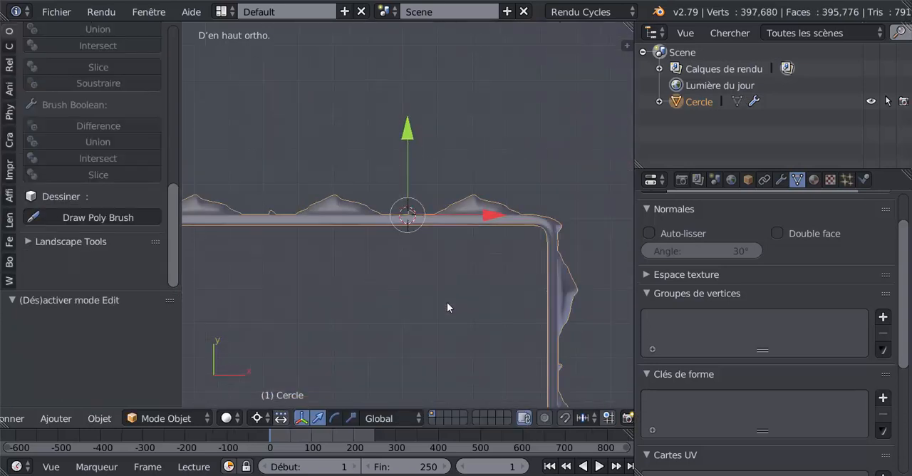
scroll(447, 307, down, 2)
middle_drag(450, 330, 380, 274)
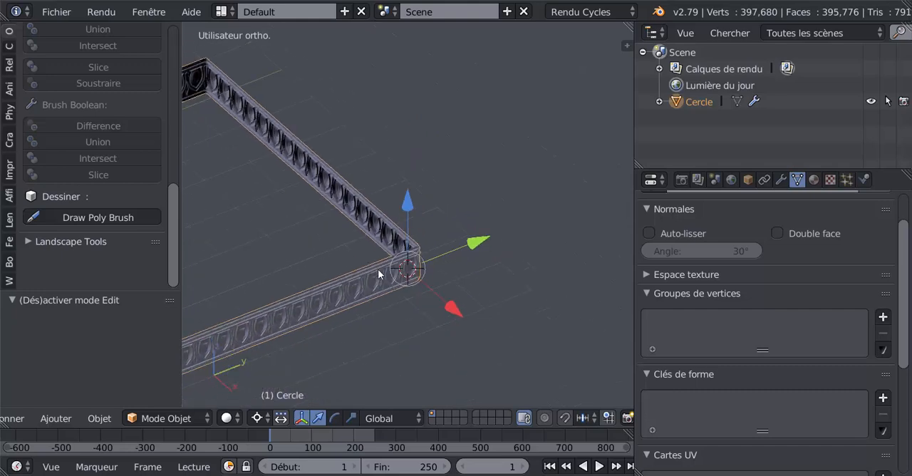
key(Tab)
middle_drag(350, 305, 317, 288)
key(Tab)
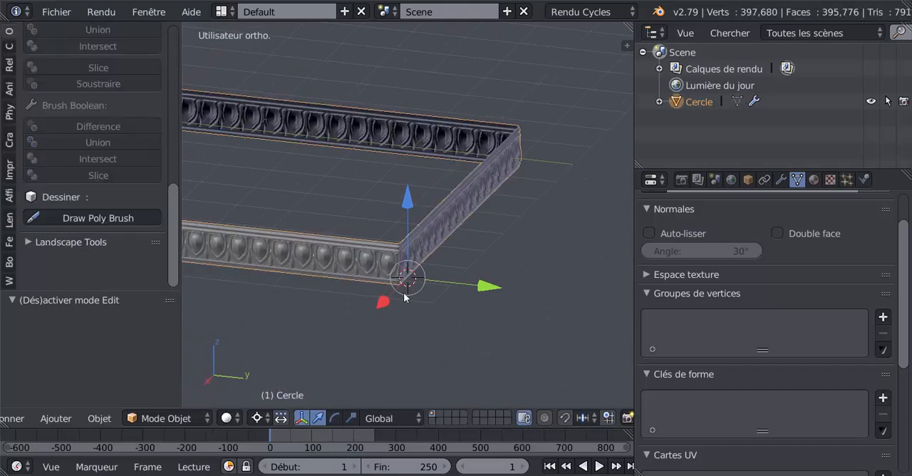
middle_drag(407, 298, 434, 305)
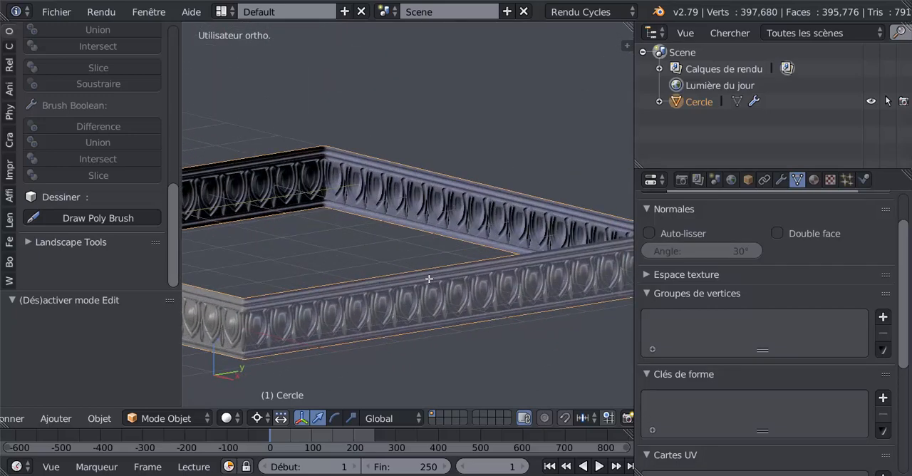
- Select the upper edge loop running around all four sides of the frieze in Edit Mode
key(Tab)
alt+right_click(515, 179)
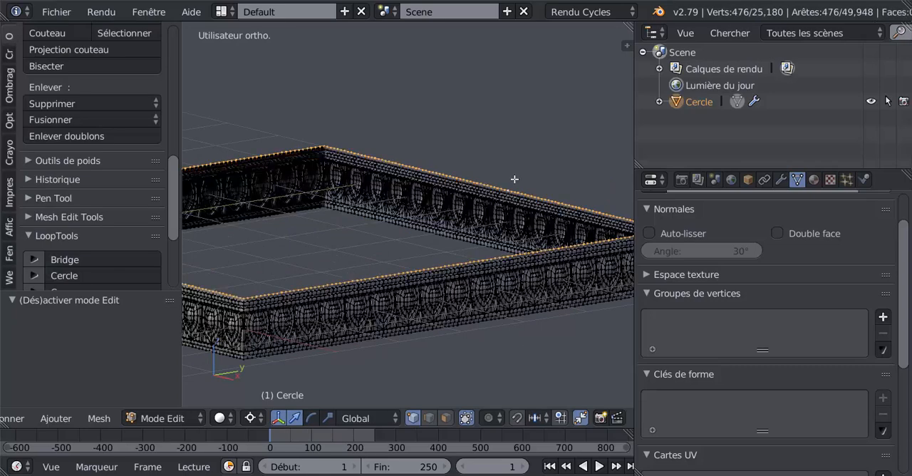
- Enlarge the 3D view by narrowing the outliner and properties area, with the whole frieze in sight
scroll(332, 297, down, 4)
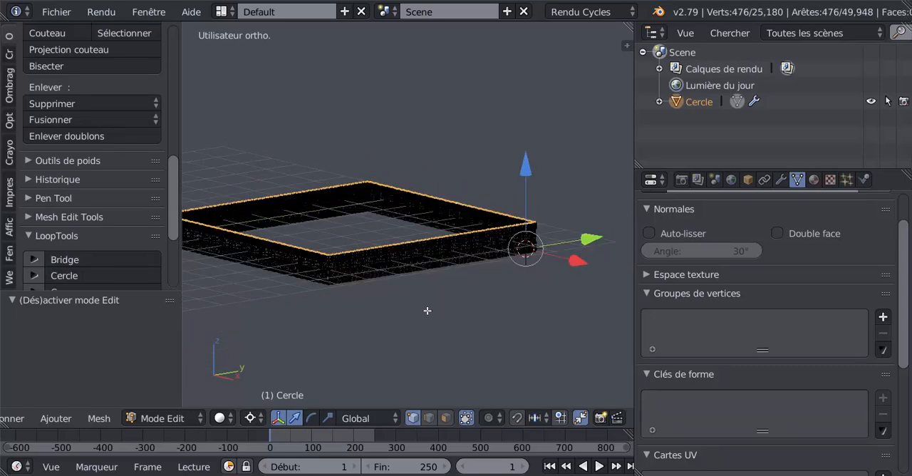
mouse_move(428, 311)
middle_down()
mouse_move(414, 331)
mouse_move(426, 265)
mouse_move(430, 306)
middle_up()
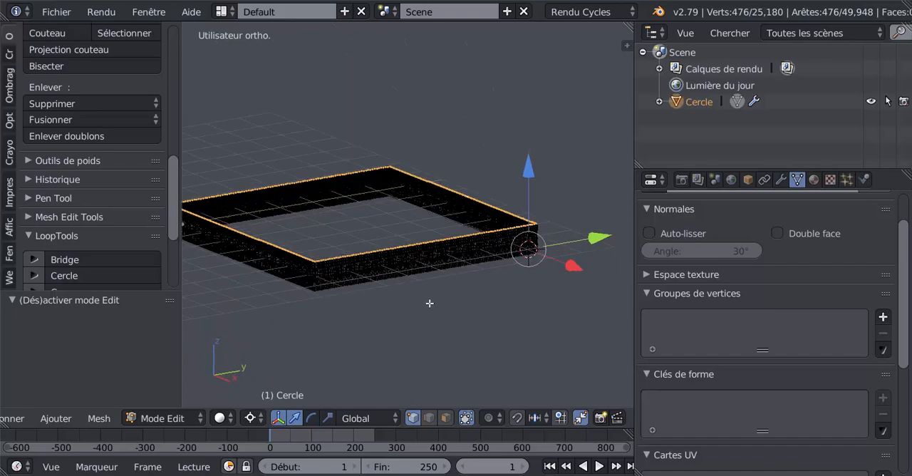
drag(634, 319, 744, 294)
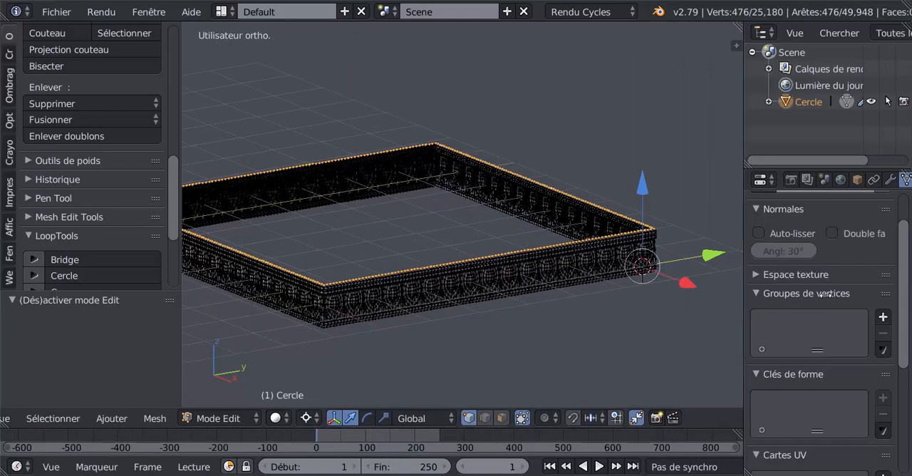
drag(826, 294, 825, 294)
middle_drag(625, 316, 634, 306)
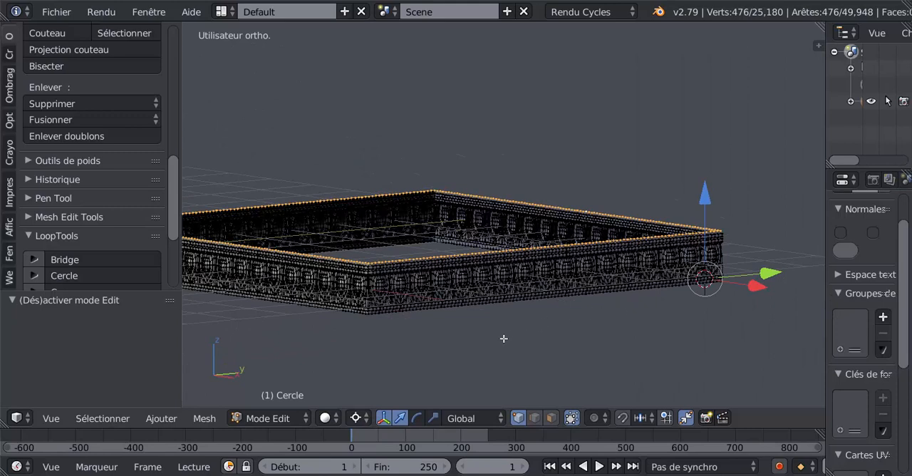
- Cancel a trial extrusion of the upper edge loop and switch the pivot point from the 3D cursor to the selection's median point
key(e)
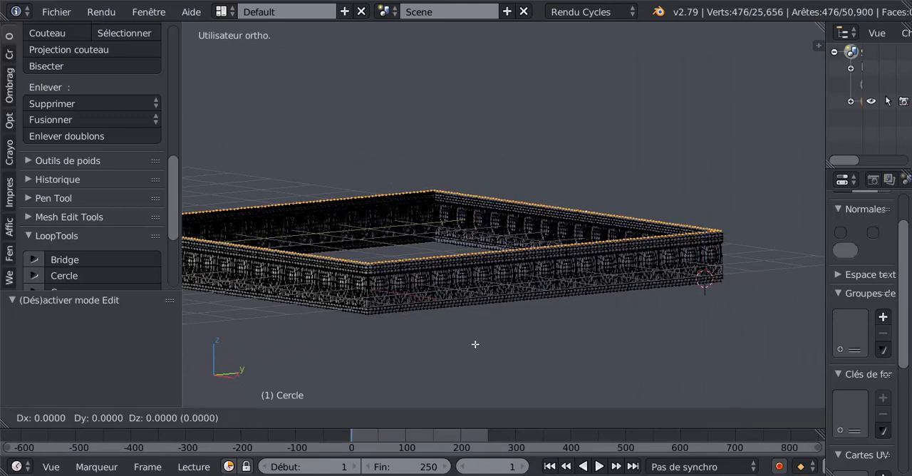
right_click(475, 332)
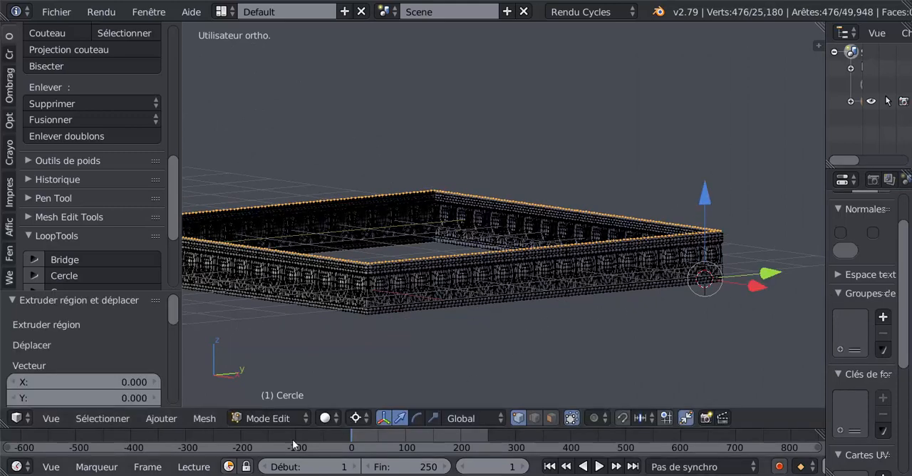
click(355, 418)
click(394, 346)
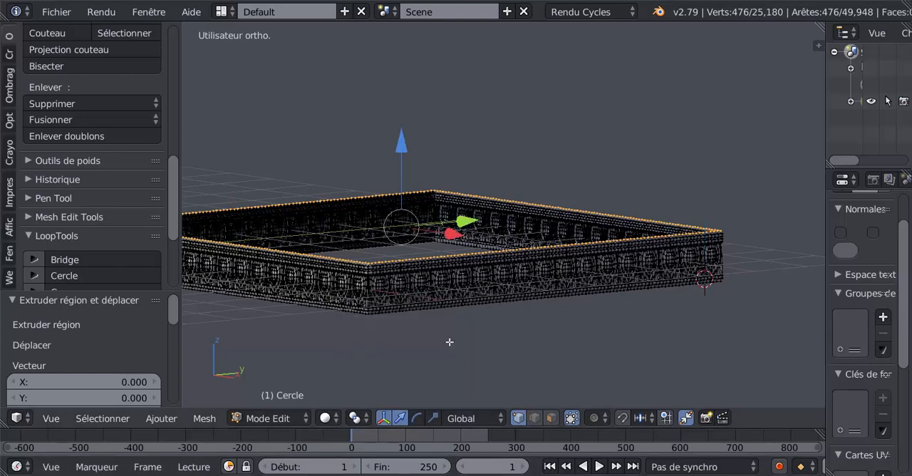
- Return to Object Mode and set the frieze's origin to its geometry
scroll(578, 313, down, 3)
key(Tab)
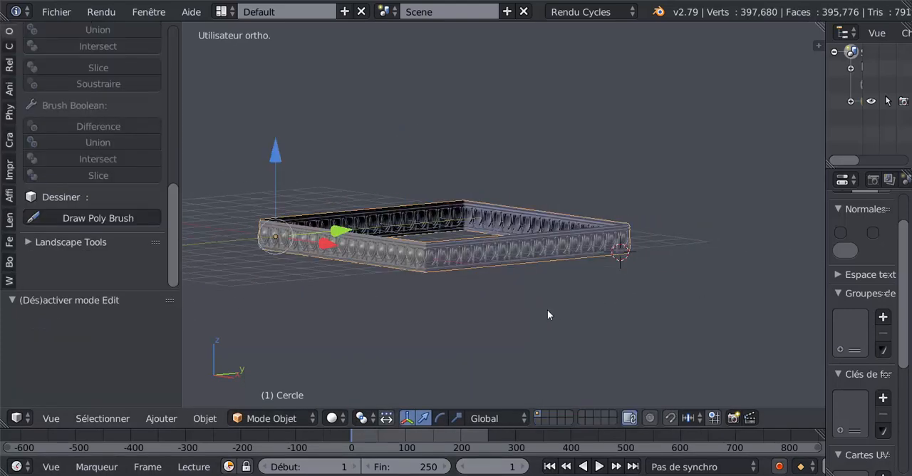
middle_drag(547, 309, 580, 211)
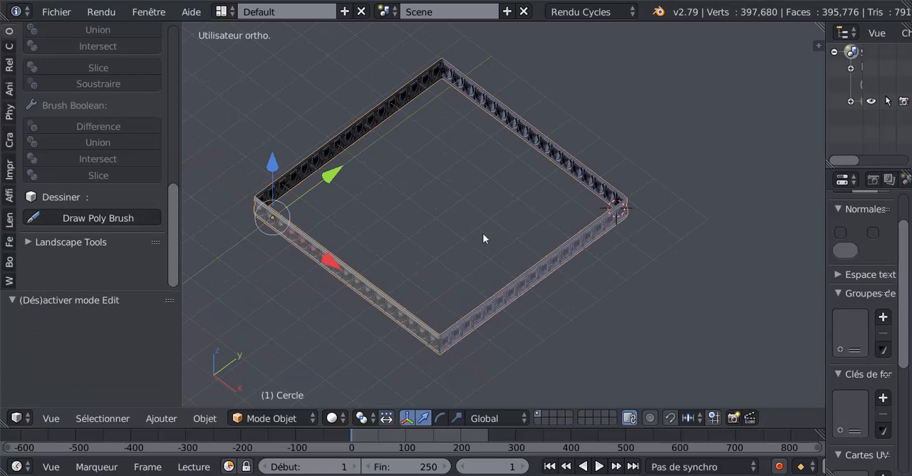
drag(173, 251, 171, 151)
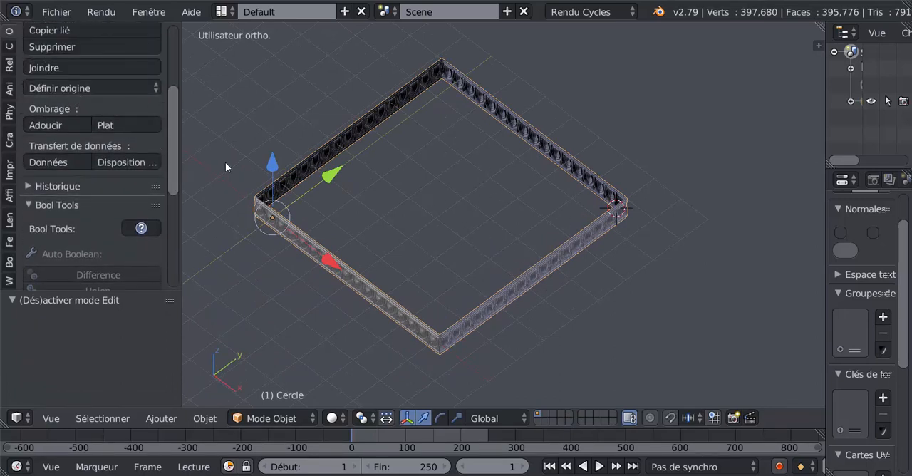
click(69, 87)
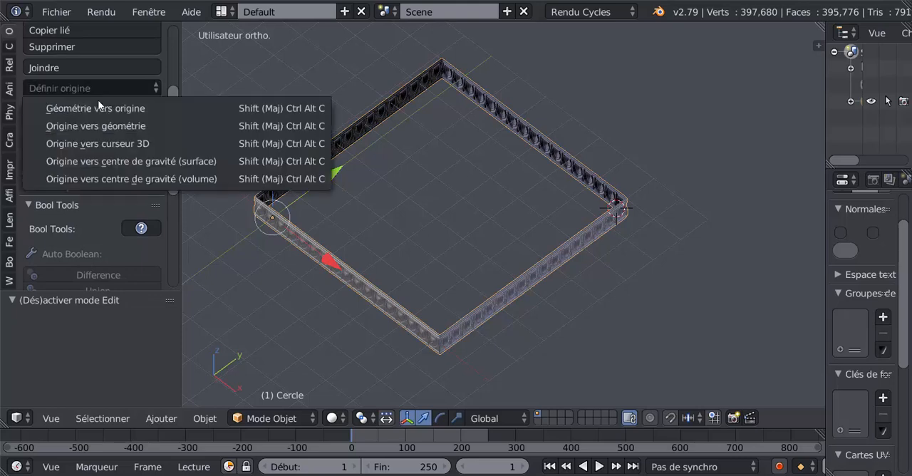
click(88, 126)
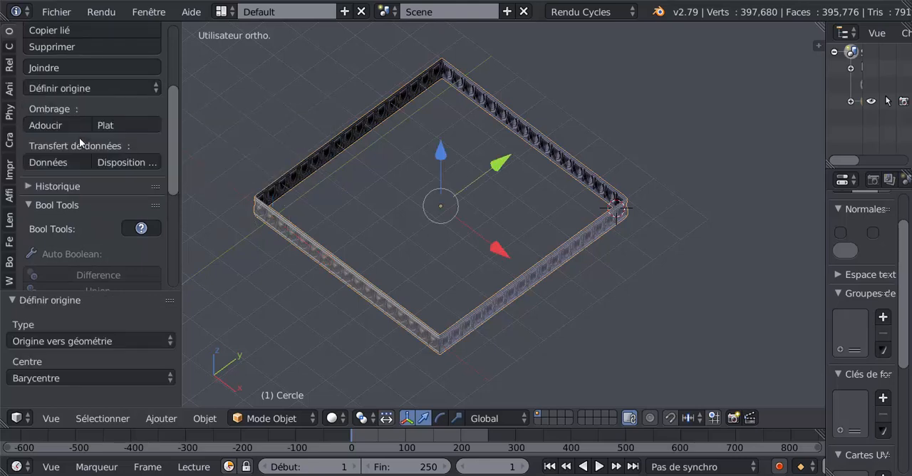
- Snap the 3D cursor to the scene centre and move the frieze onto the cursor with the offset option
middle_drag(672, 329, 607, 326)
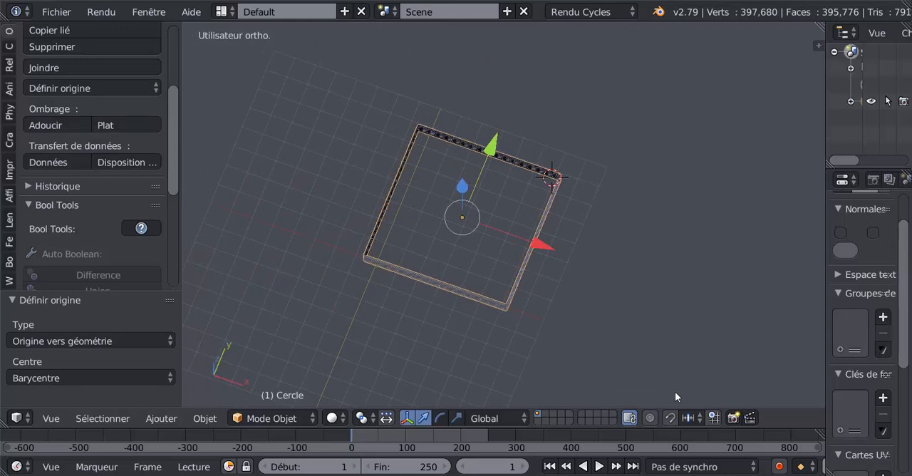
key(shift+s)
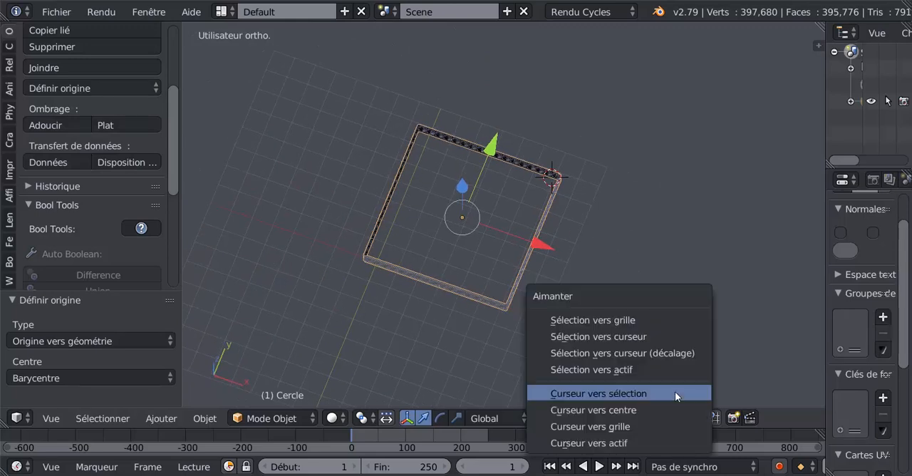
click(650, 410)
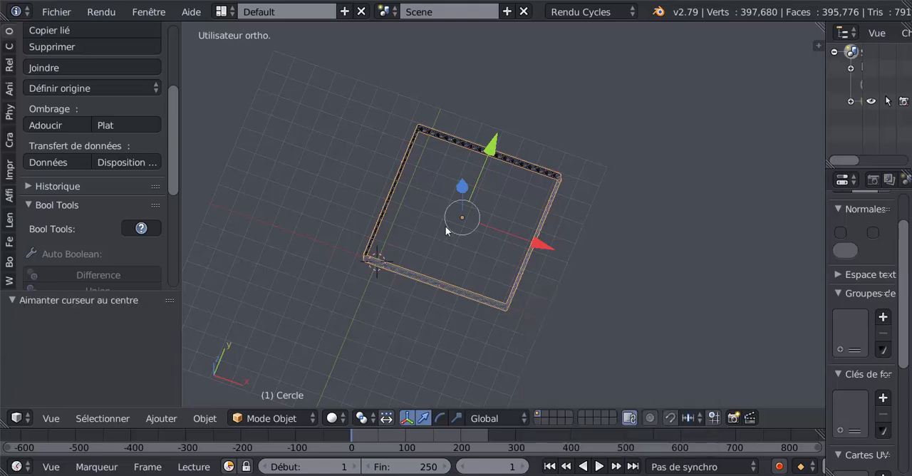
key(shift+s)
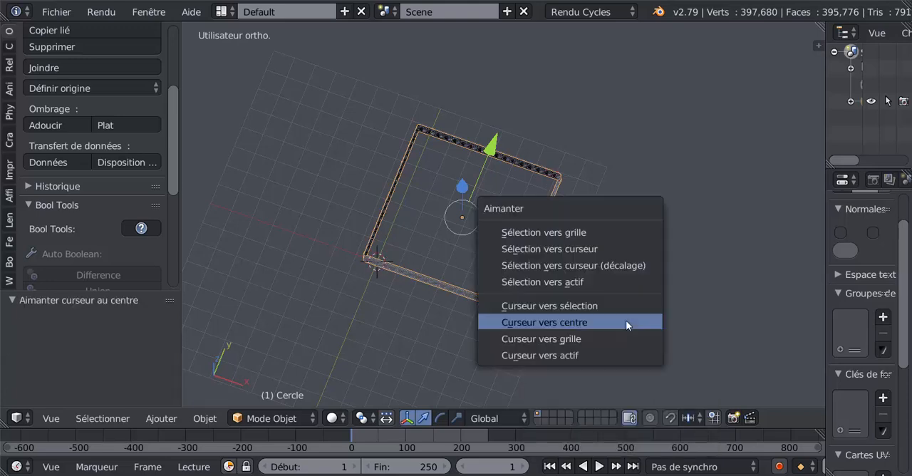
click(618, 266)
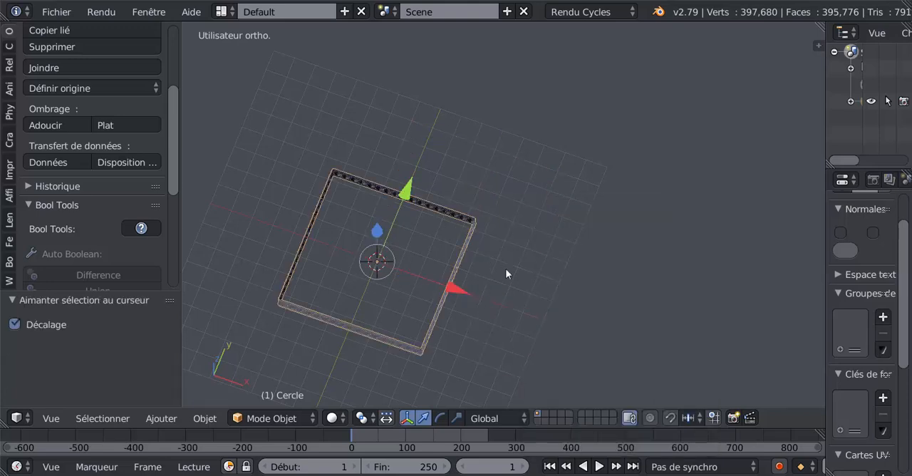
- Check the frieze's centring in front and side views, and scale the whole frieze uniformly to about 0.615
middle_drag(507, 271, 442, 287)
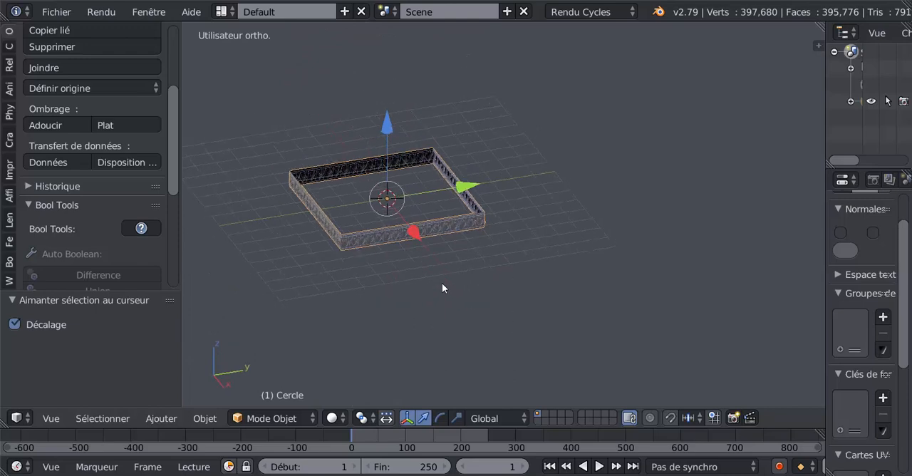
key(KP_1)
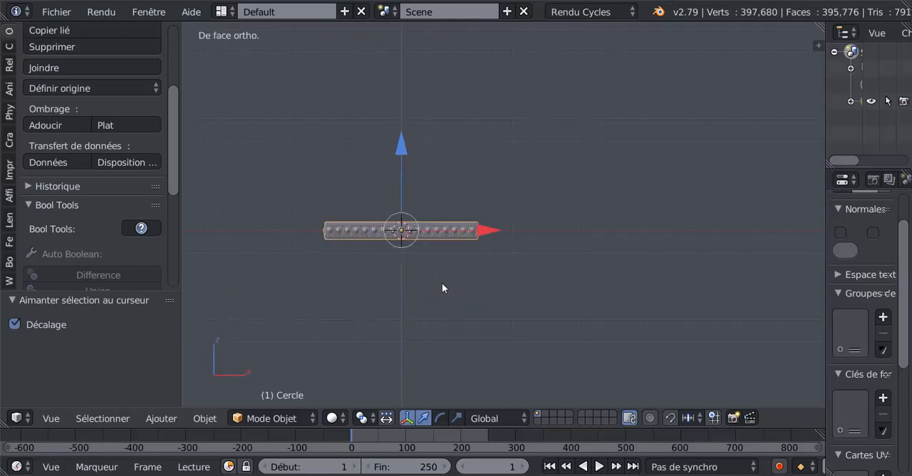
key(KP_3)
middle_drag(632, 294, 491, 360)
key(s)
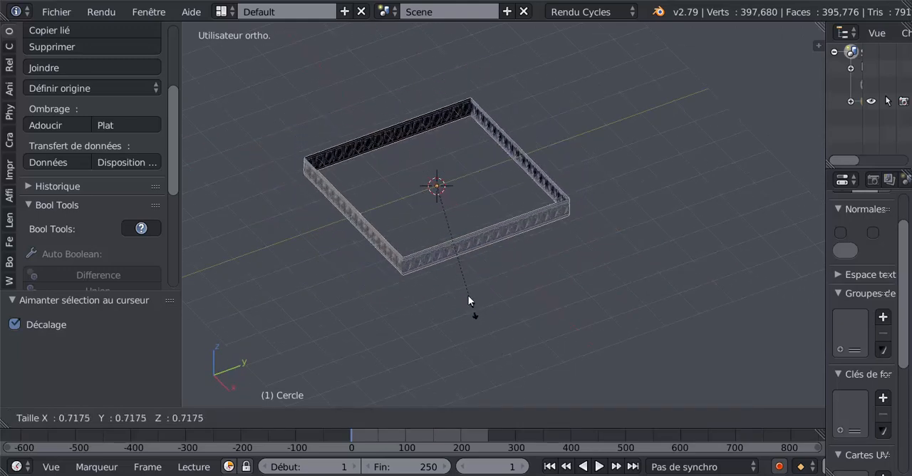
click(458, 295)
scroll(459, 305, up, 4)
middle_drag(460, 312, 556, 314)
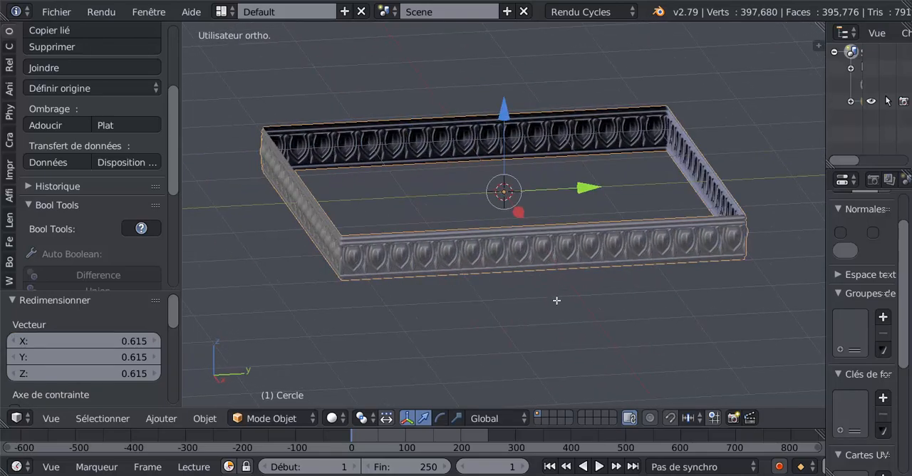
- Extrude the frieze's upper edge loop about 0.150 upward along Z in Edit Mode
key(Tab)
mouse_move(525, 195)
middle_down()
mouse_move(546, 198)
mouse_move(535, 198)
middle_up()
key(shift+d)
click(502, 205)
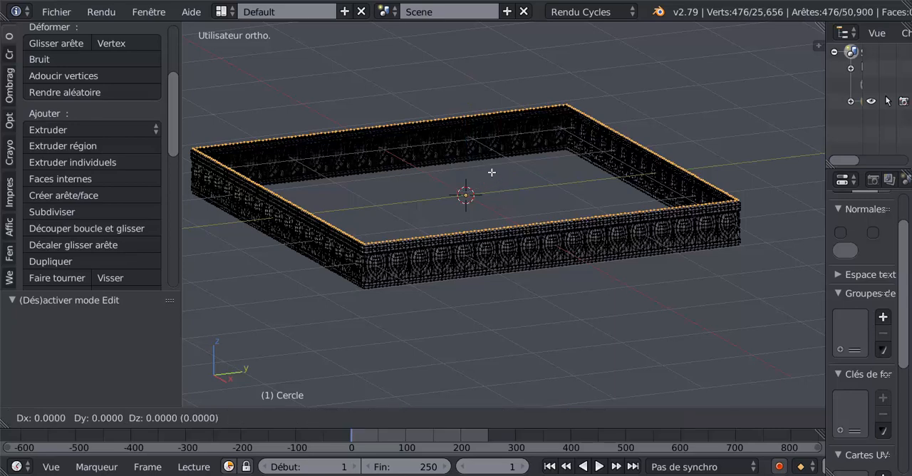
drag(465, 104, 477, 89)
key(x)
- Select the frieze's lower edge loop and extrude it about 0.180 downward along Z
right_click(531, 278)
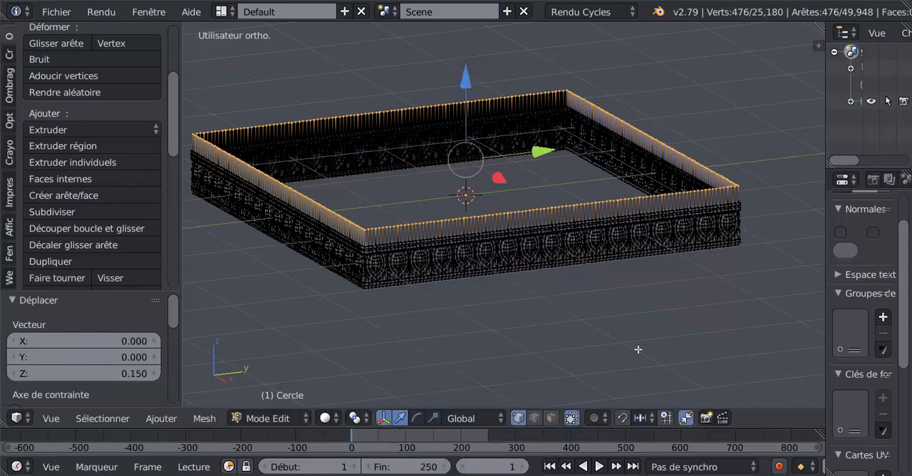
alt+right_click(579, 268)
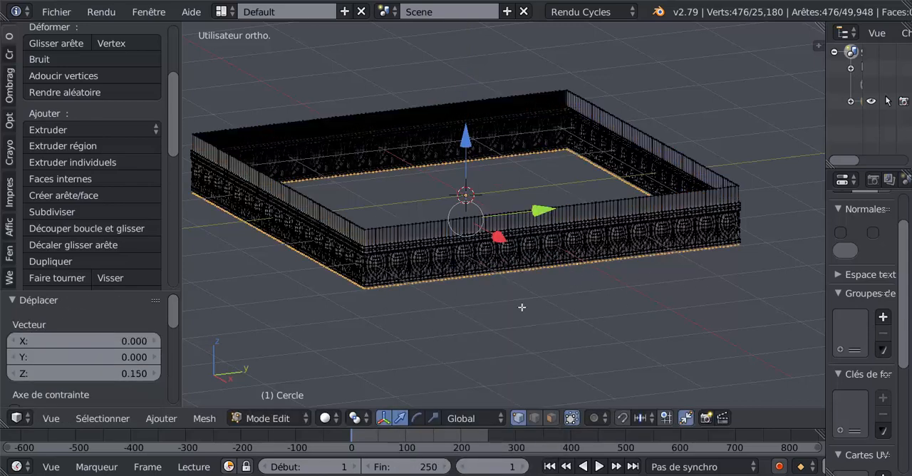
key(e)
click(495, 249)
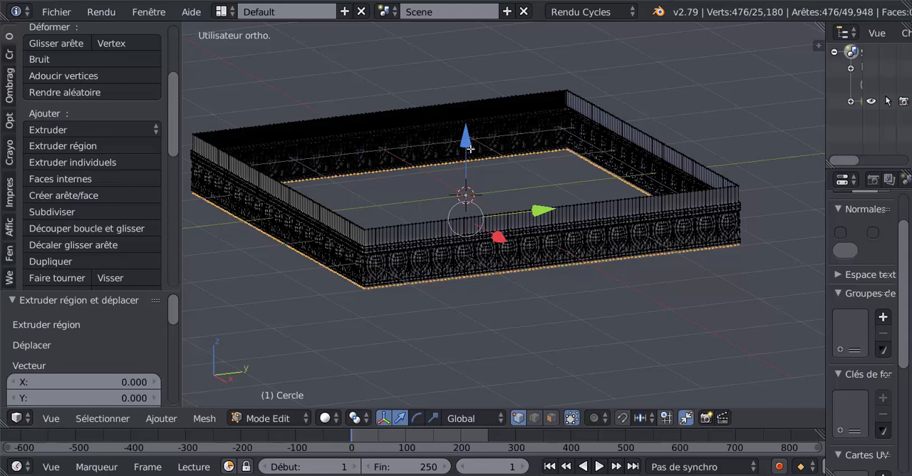
drag(471, 148, 474, 172)
scroll(500, 253, up, 2)
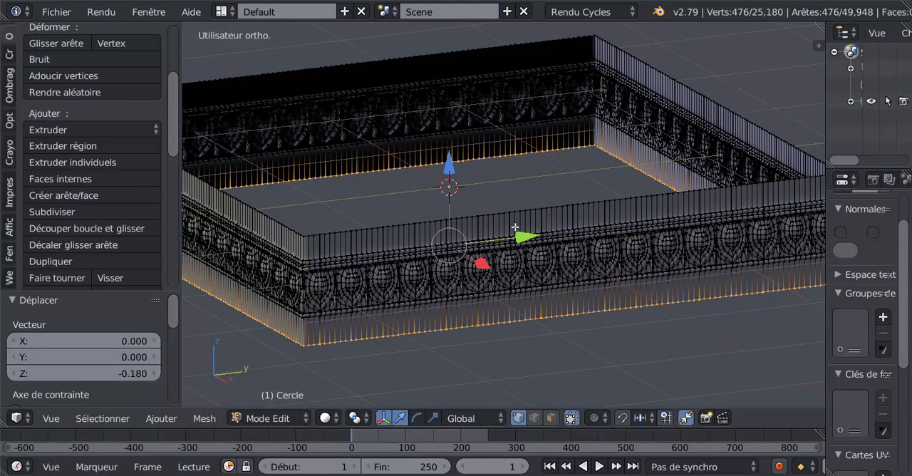
- Add one centred loop cut around the upper band, scale it outward to about 1.045, and inspect the moulding in Object Mode
key(ctrl+r)
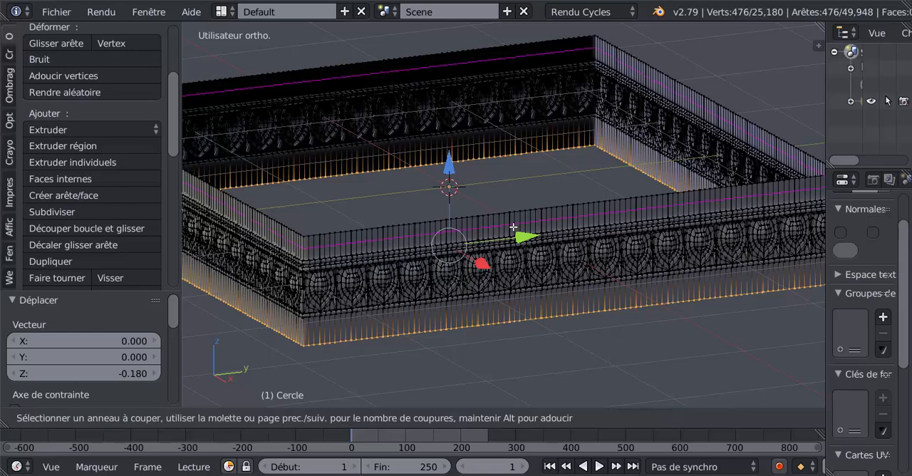
click(513, 227)
right_click(507, 322)
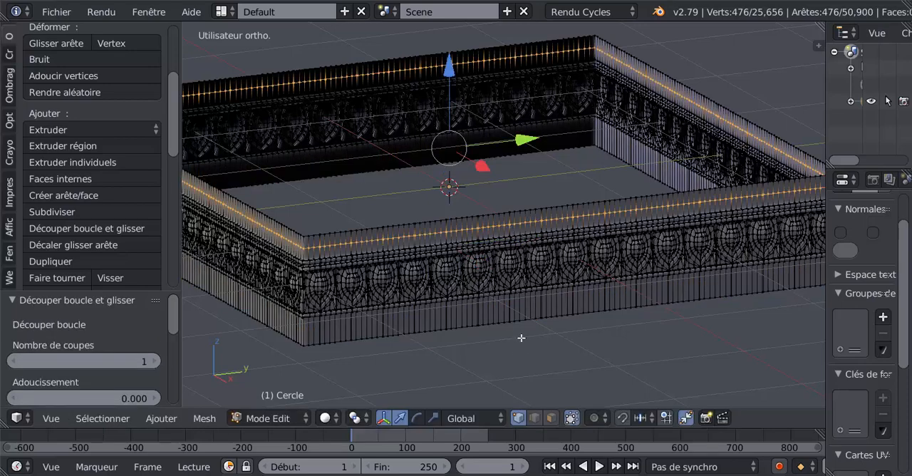
middle_drag(528, 347, 530, 345)
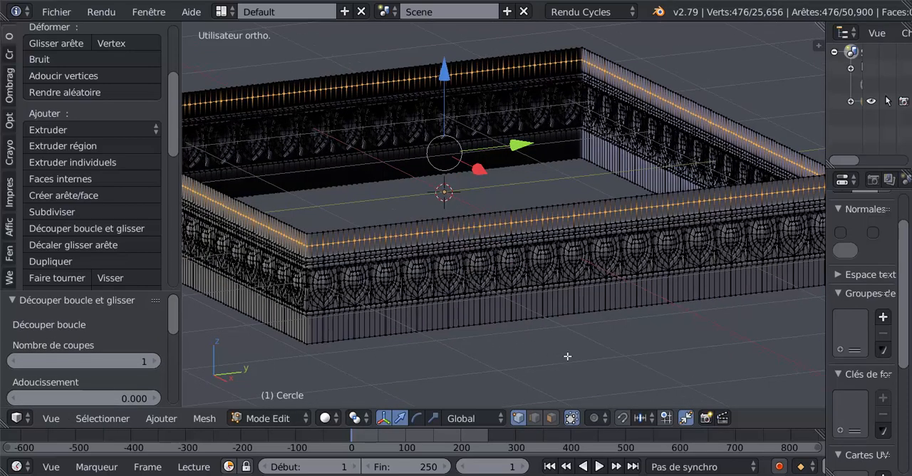
key(s)
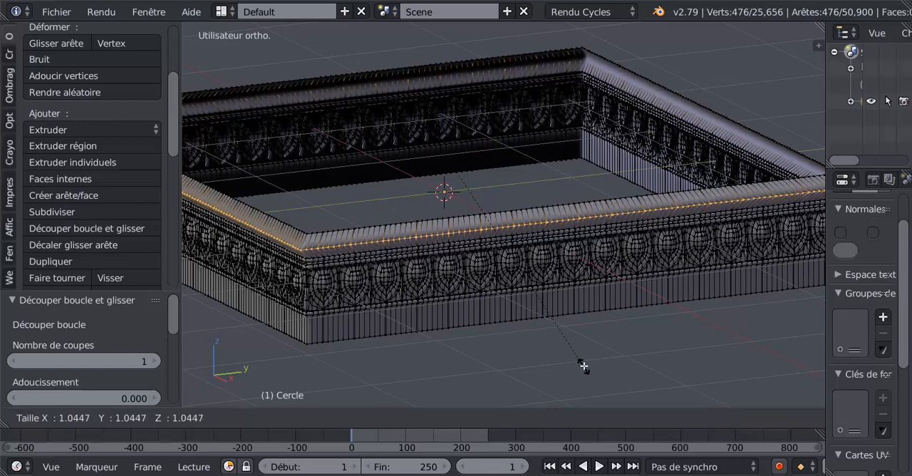
click(583, 366)
key(Tab)
middle_drag(565, 348, 560, 318)
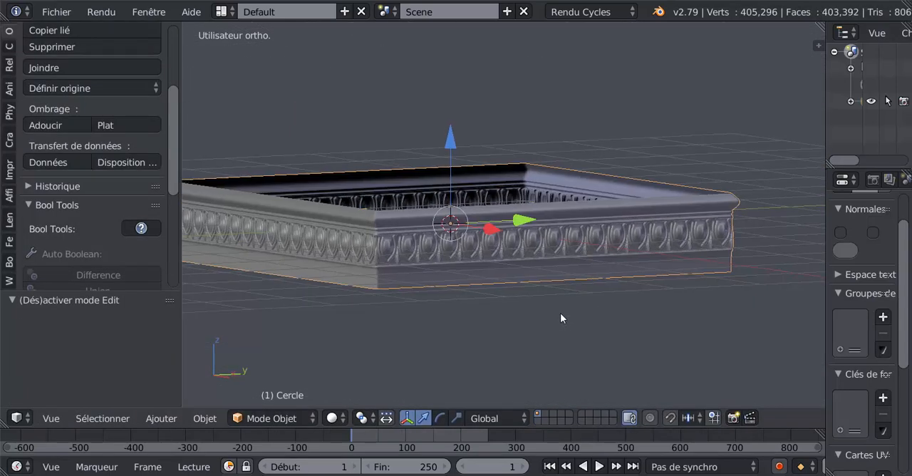
scroll(560, 317, up, 2)
- Add one centred loop cut around the lower band, scale it inward to about 0.971, and return to Object Mode
key(Tab)
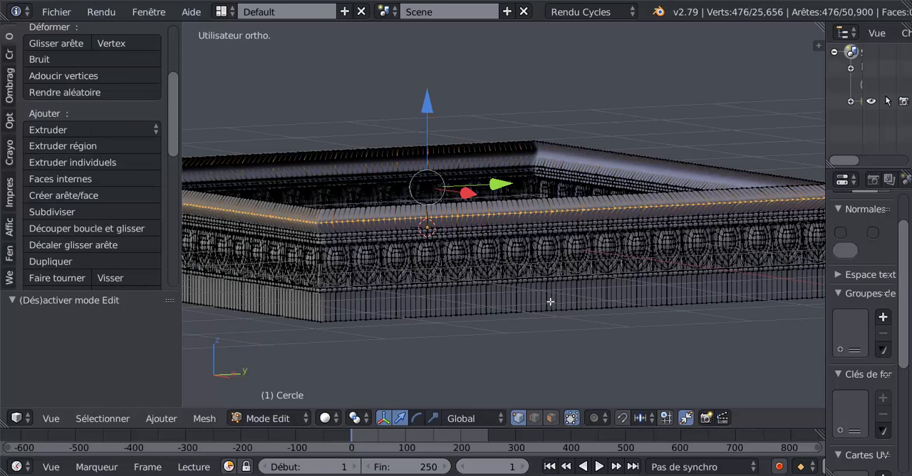
key(ctrl+r)
click(549, 300)
click(549, 300)
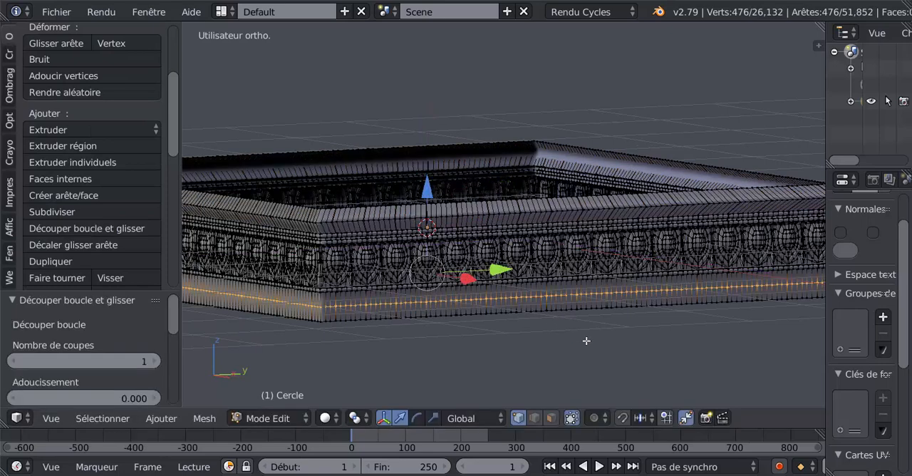
key(s)
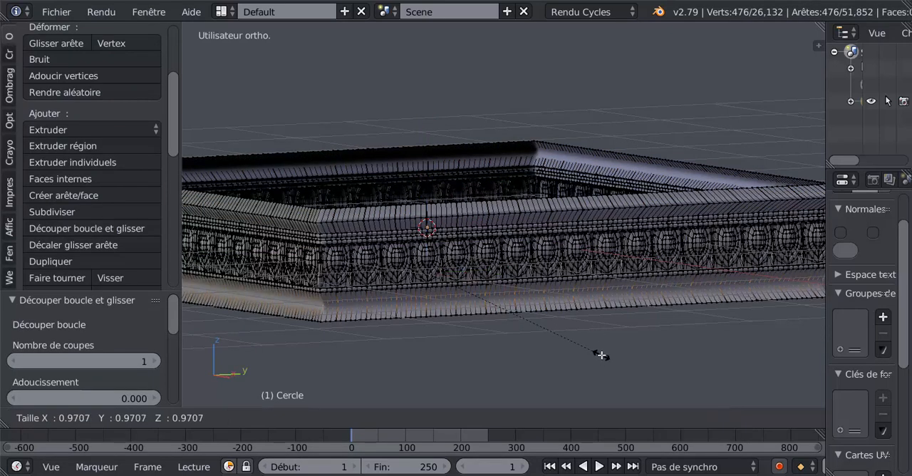
click(602, 355)
key(Tab)
scroll(601, 355, down, 2)
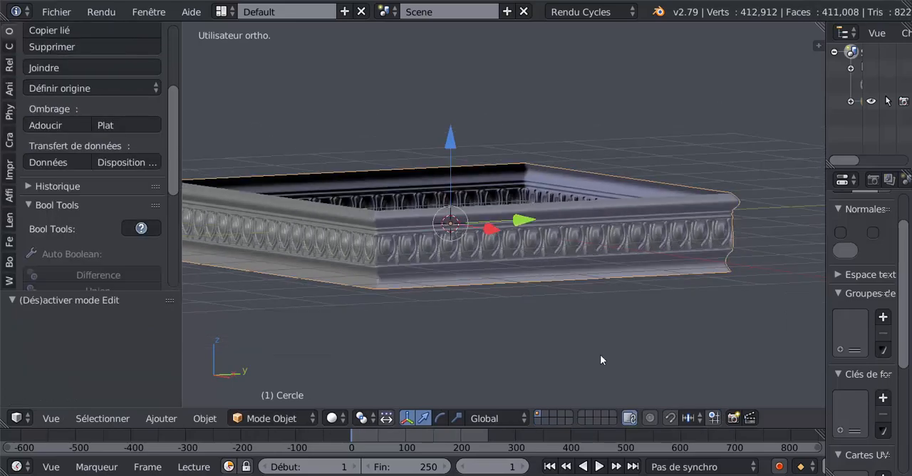
- Try stretching the whole frieze along the X axis in Object Mode, inspect it, and undo the scaling
middle_drag(599, 329, 623, 351)
key(KP_1)
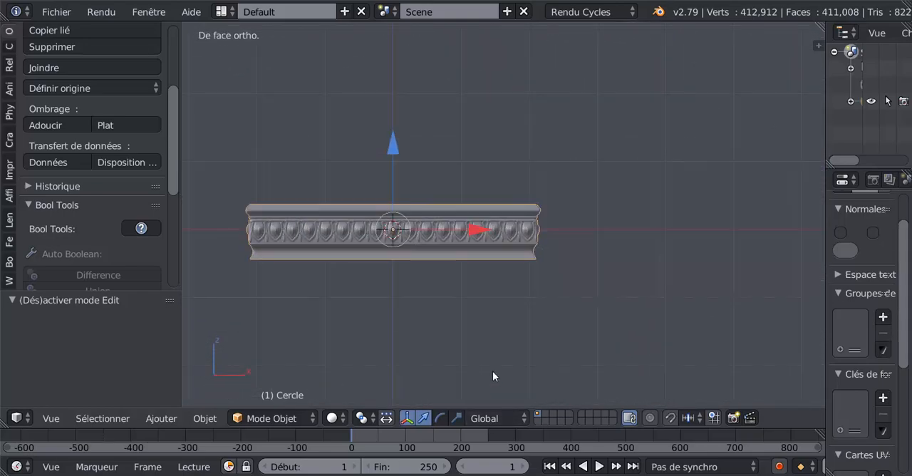
shift+middle_drag(482, 325, 516, 349)
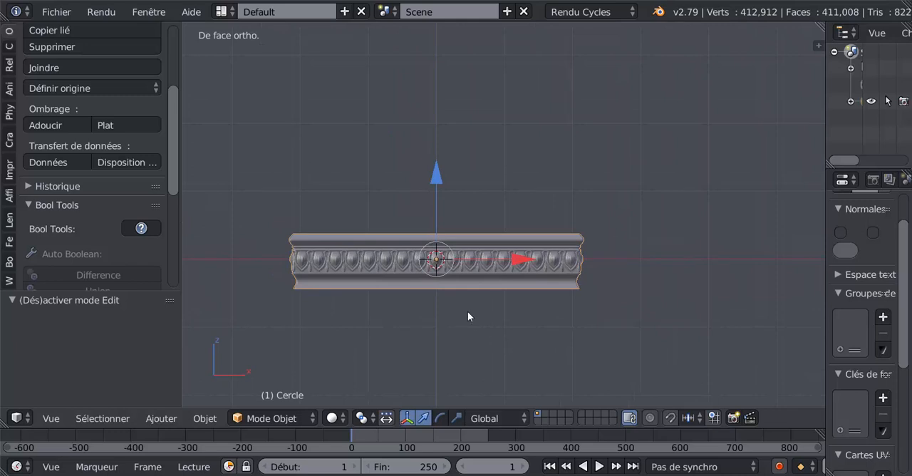
middle_drag(476, 308, 474, 341)
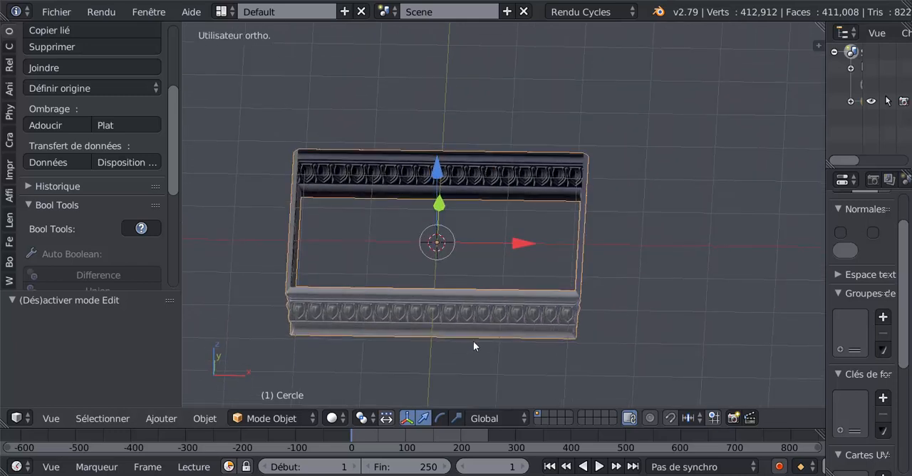
click(455, 417)
drag(525, 247, 560, 239)
mouse_move(469, 356)
middle_down()
mouse_move(542, 314)
mouse_move(377, 307)
mouse_move(414, 302)
mouse_move(434, 320)
mouse_move(577, 328)
mouse_move(515, 335)
mouse_move(425, 327)
mouse_move(444, 322)
mouse_move(382, 340)
mouse_move(462, 341)
middle_up()
scroll(457, 288, up, 2)
scroll(462, 295, down, 2)
key(Tab)
key(Tab)
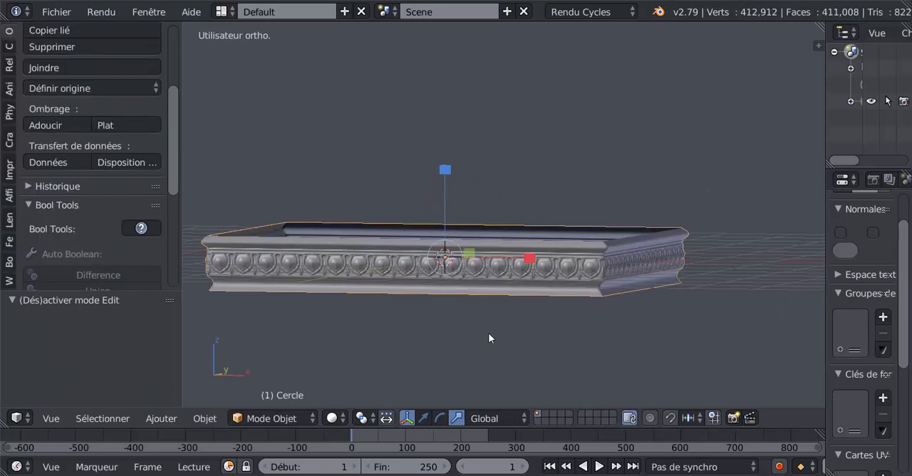
key(ctrl+z)
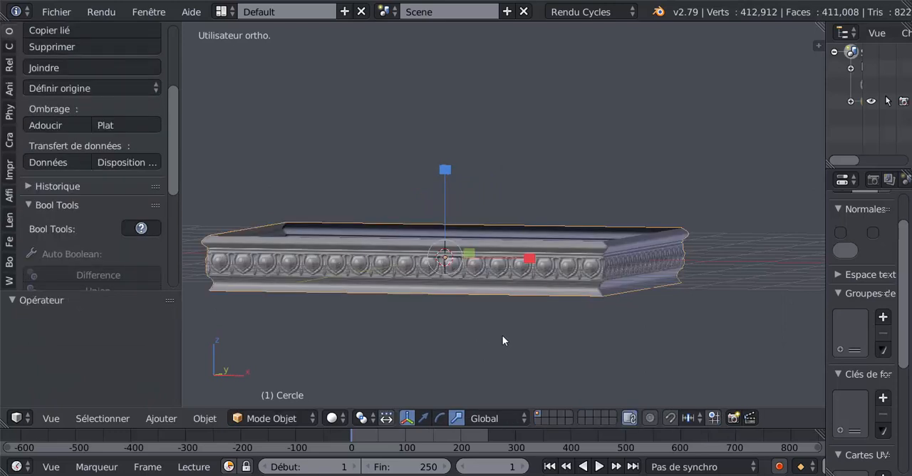
key(ctrl+z)
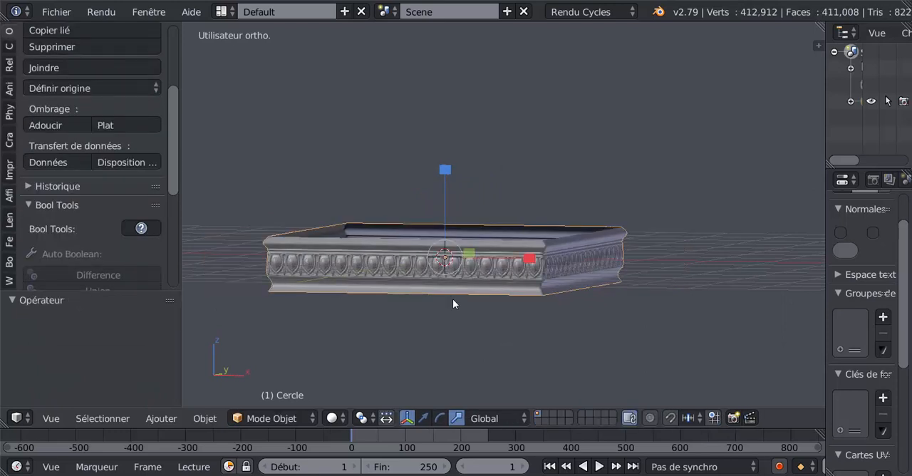
- Scale the frieze along Z by about 1.44 in Object Mode and check the taller ornament and mouldings
key(s)
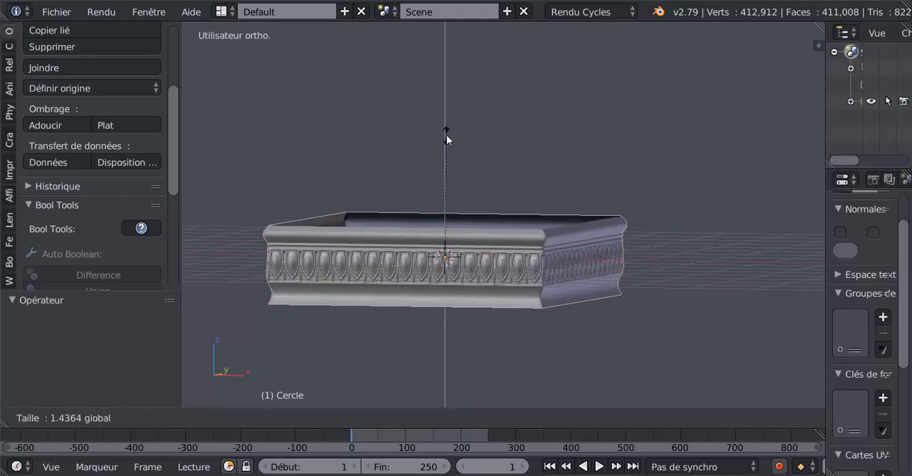
click(446, 135)
key(Tab)
mouse_move(476, 333)
middle_down()
mouse_move(452, 326)
mouse_move(467, 328)
middle_up()
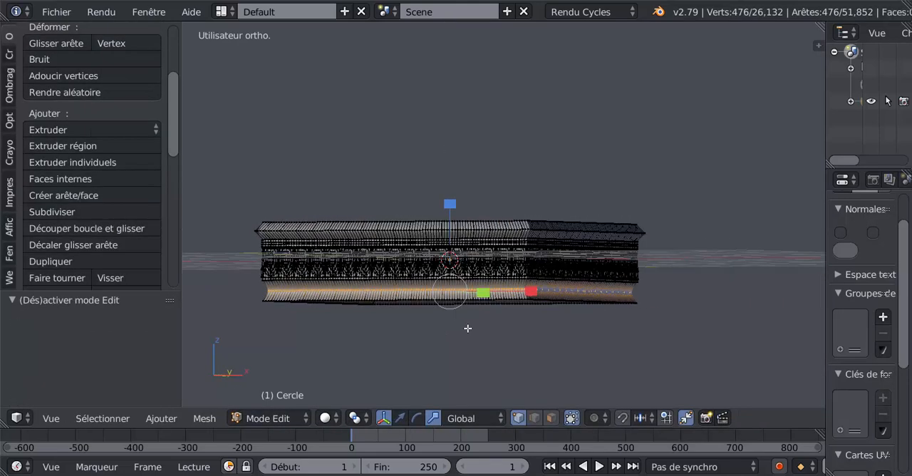
key(Tab)
scroll(522, 337, up, 4)
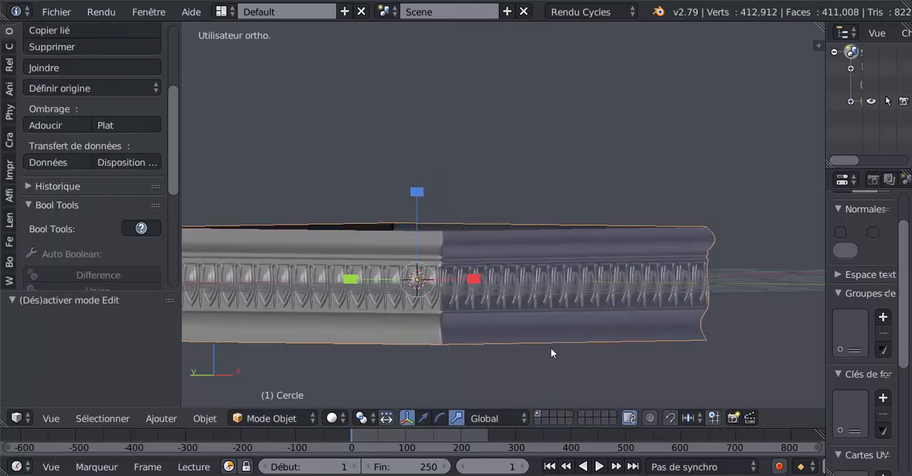
middle_drag(550, 347, 471, 341)
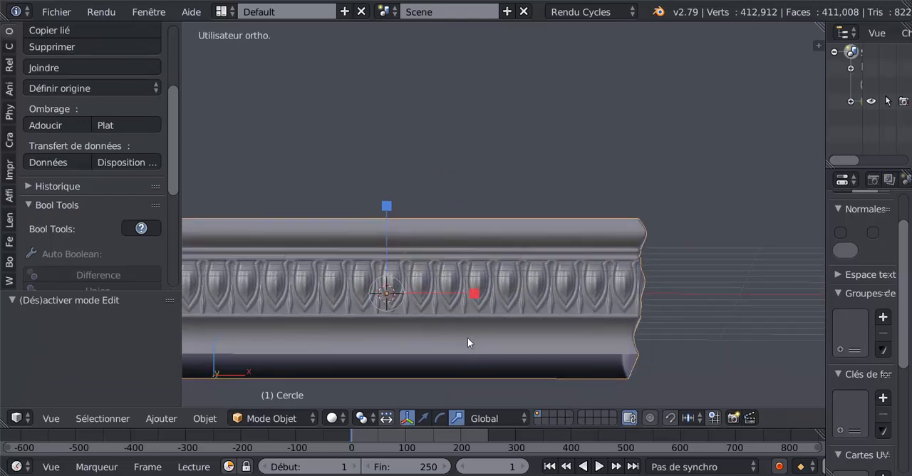
- Flatten the frieze along Z by about 0.454, check it, and scale it back up along Z by about 1.541
drag(387, 209, 396, 258)
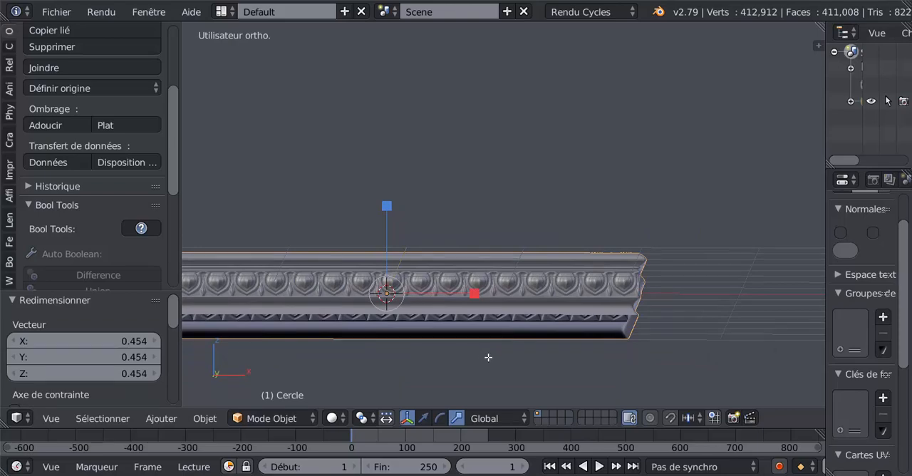
key(Tab)
middle_drag(513, 366, 531, 335)
key(Tab)
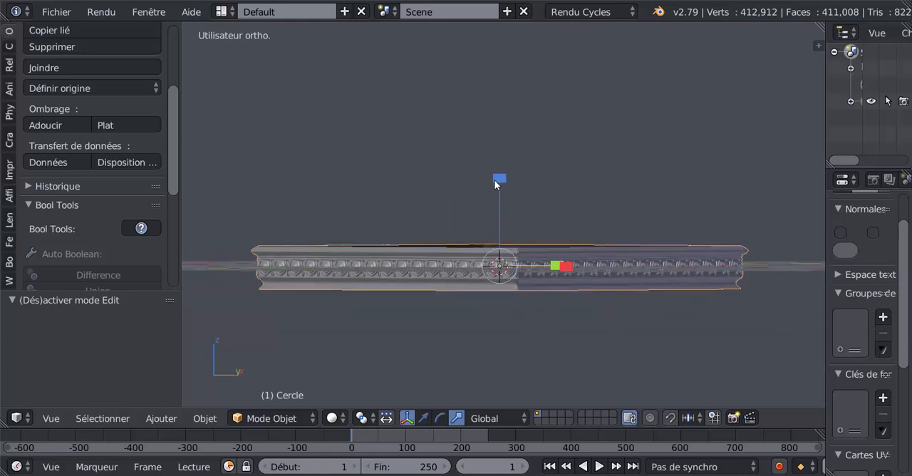
drag(498, 178, 503, 136)
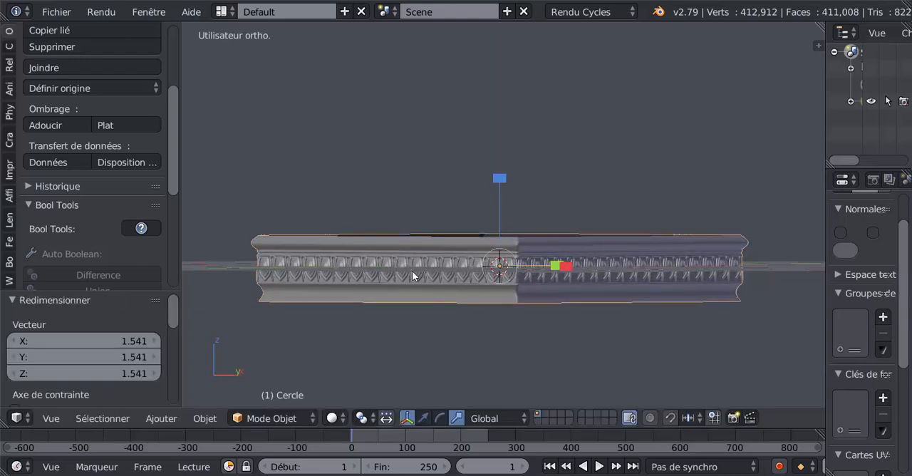
- Examine the frieze's corners, ornament and mouldings from a distance and close up, from above and below
middle_drag(501, 321, 455, 337)
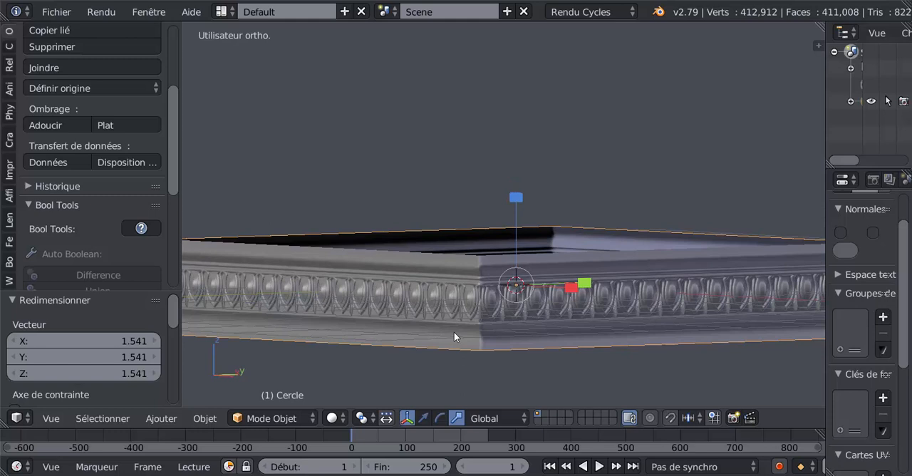
scroll(454, 333, down, 2)
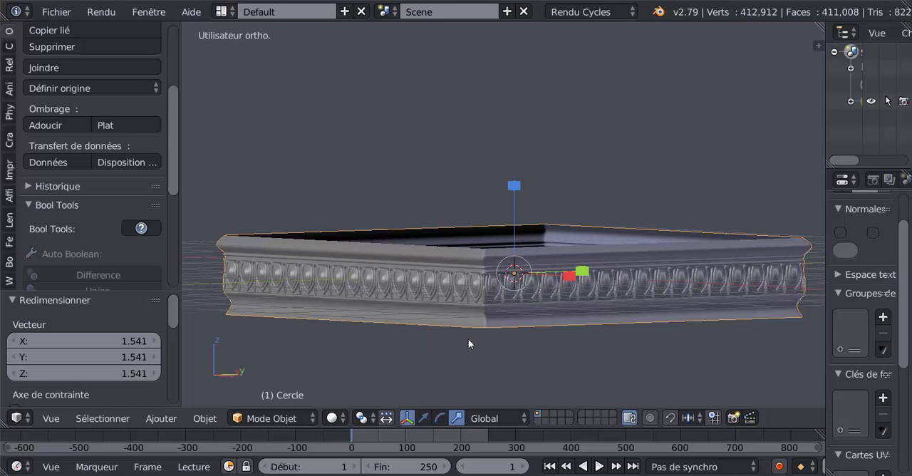
scroll(468, 333, down, 1)
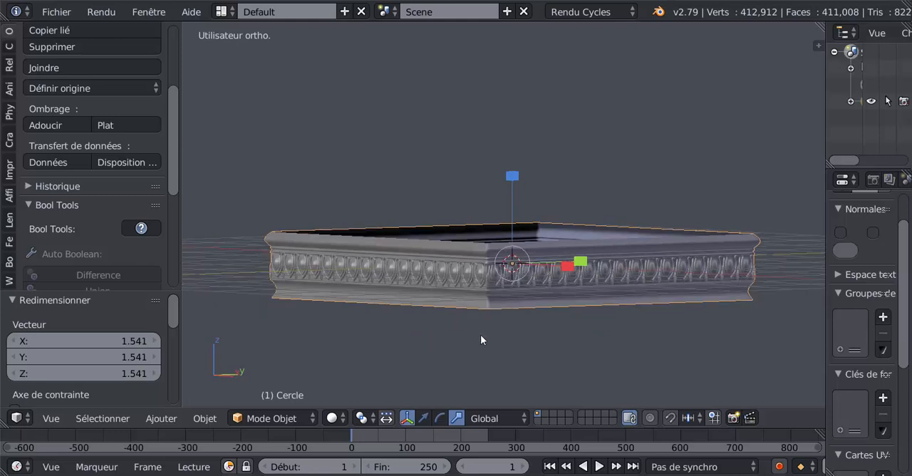
middle_drag(482, 334, 511, 267)
scroll(471, 316, up, 2)
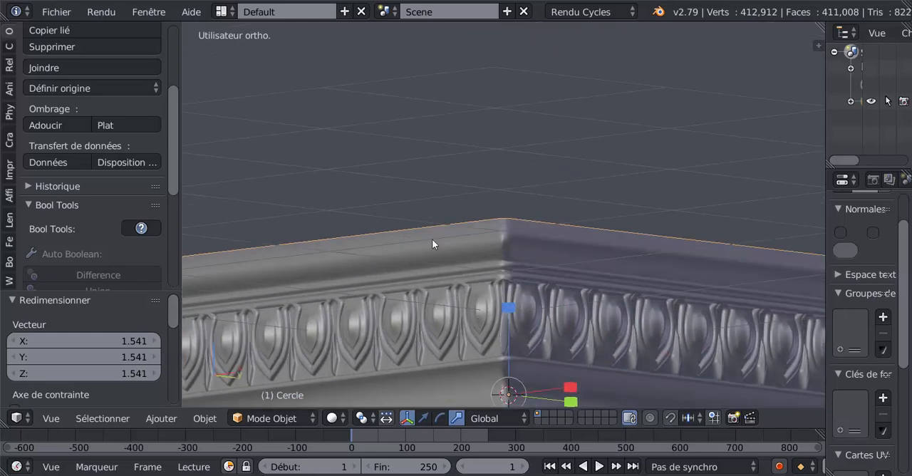
middle_drag(447, 235, 463, 253)
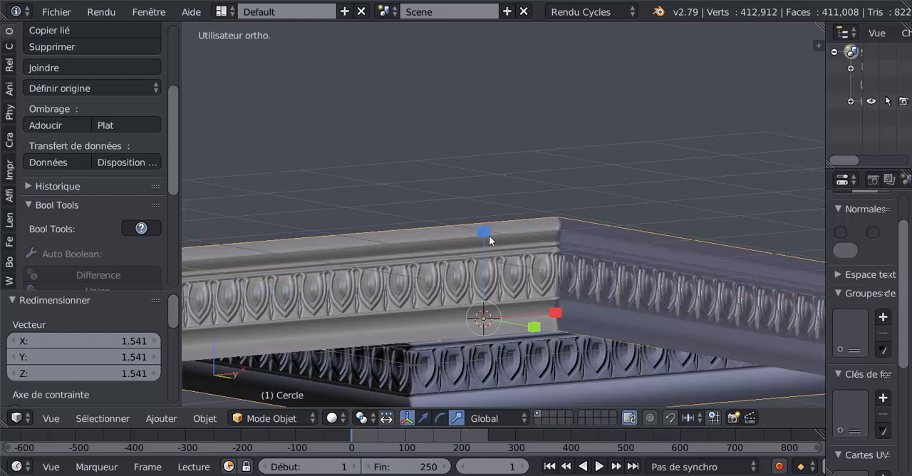
scroll(489, 241, down, 4)
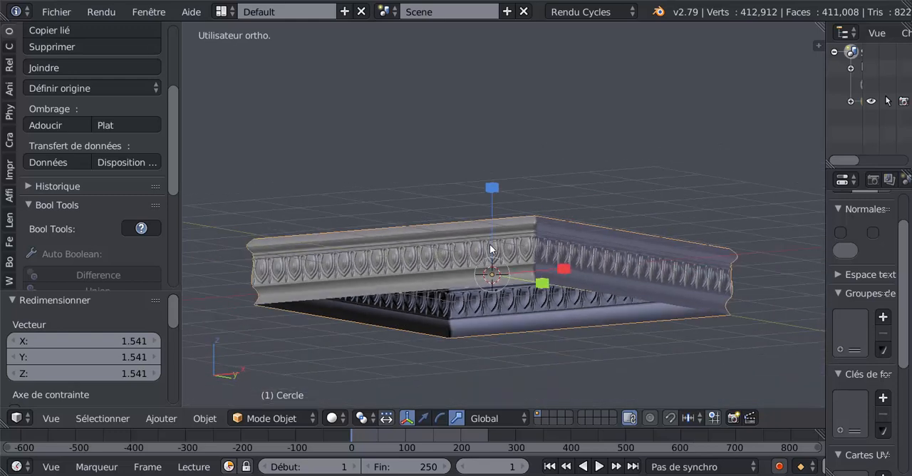
middle_drag(493, 251, 450, 291)
- Enter Edit Mode, view the frieze from the front and clear the vertex selection, keeping solid shading
key(Tab)
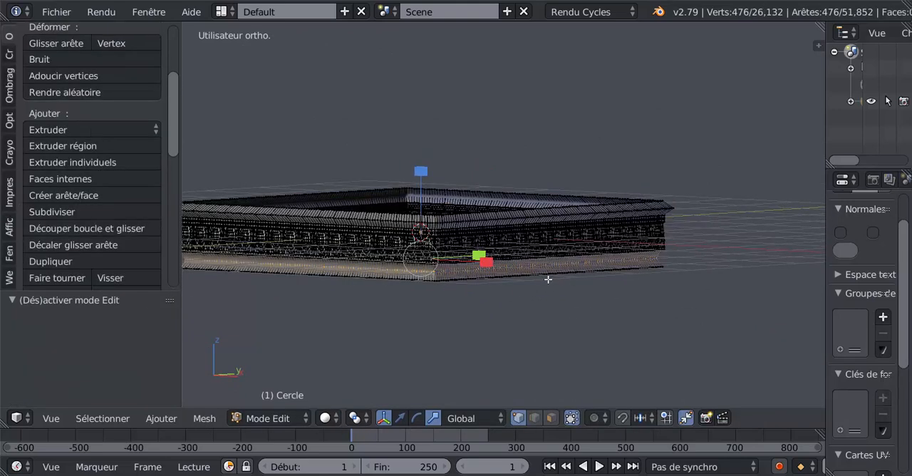
middle_drag(522, 295, 501, 281)
scroll(501, 281, up, 2)
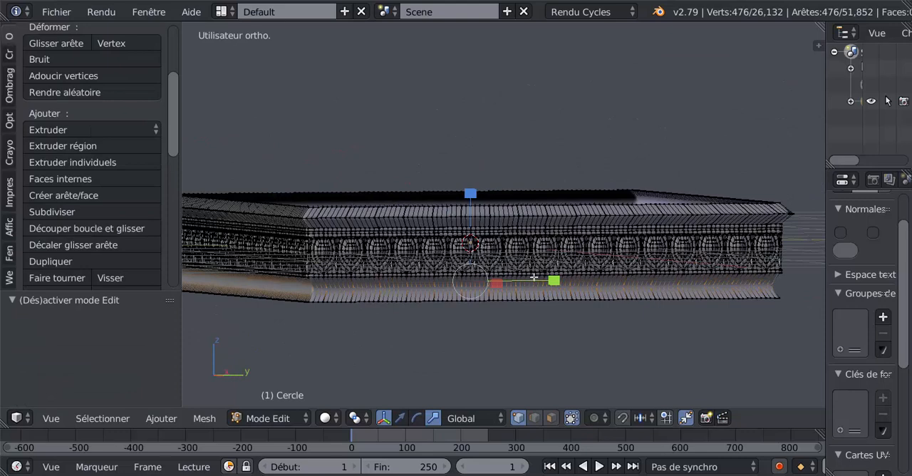
scroll(519, 285, up, 2)
key(KP_1)
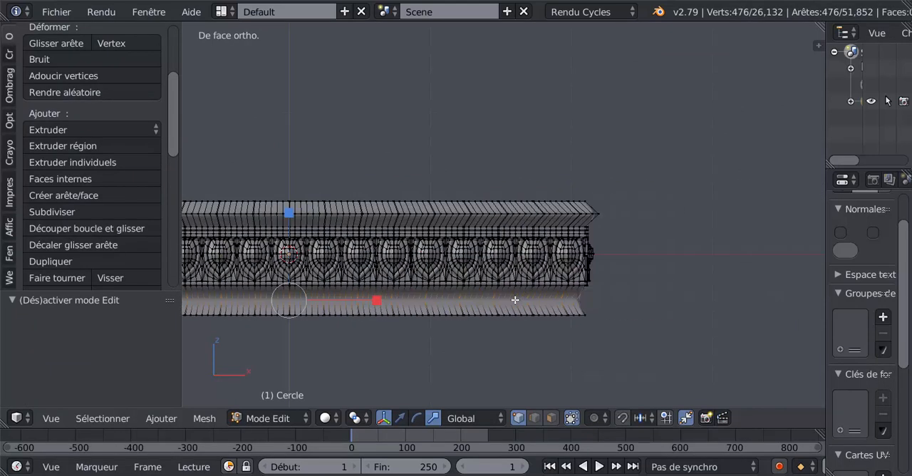
shift+middle_drag(340, 300, 526, 274)
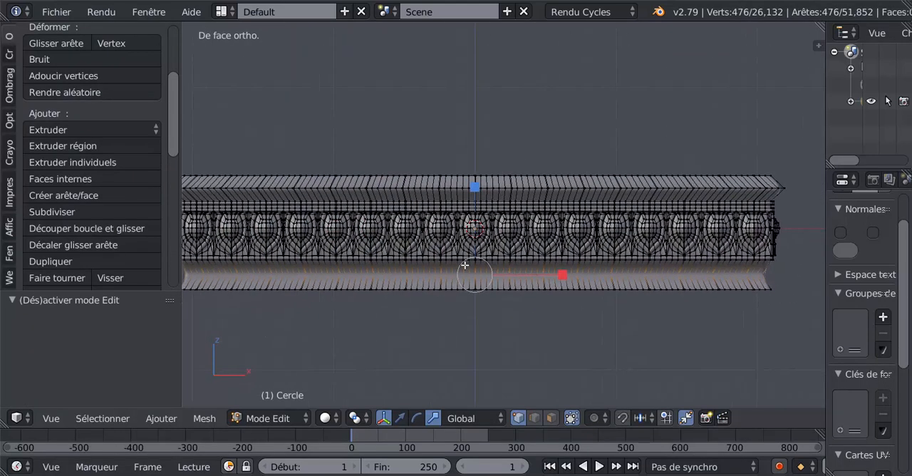
key(z)
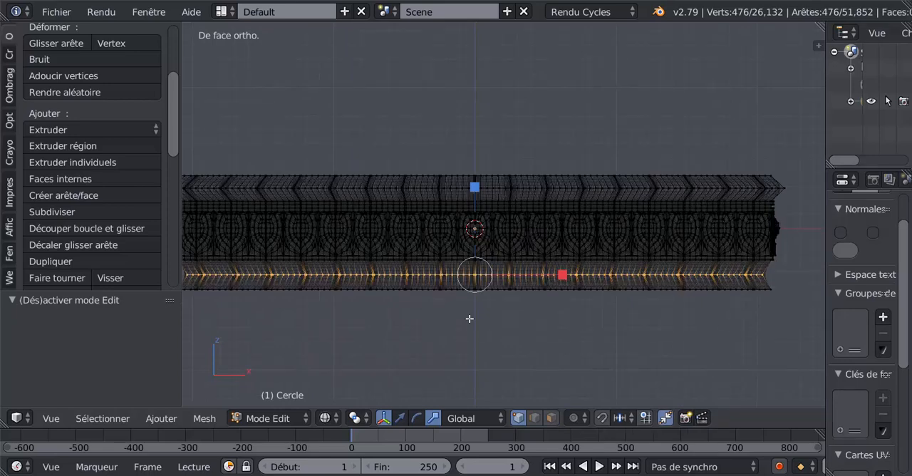
key(a)
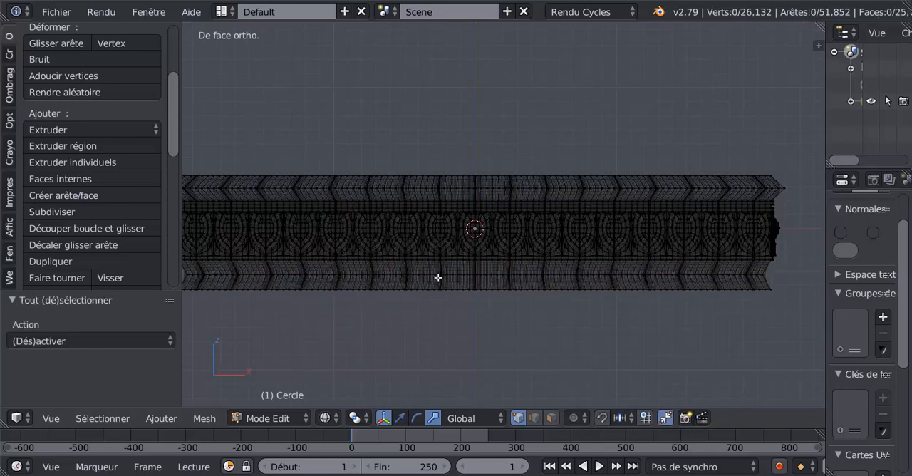
key(z)
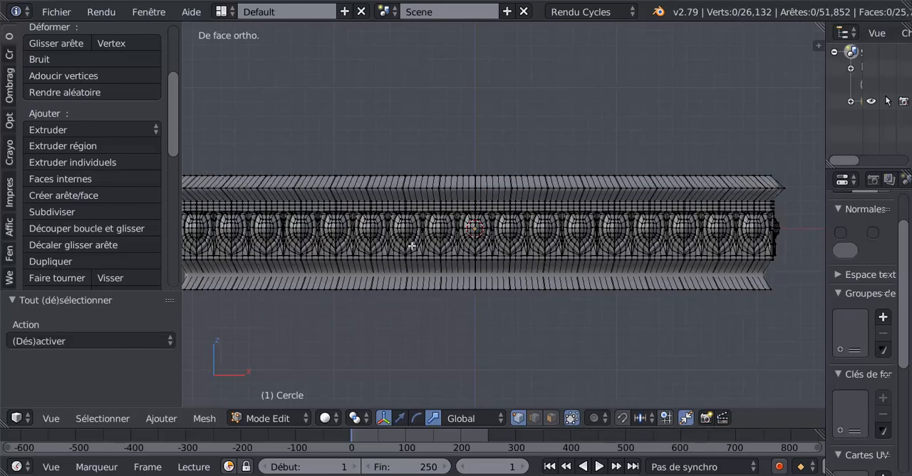
- Select a narrow vertical strip of vertices spanning the ornament and both mouldings, just beside the middle of the front side
key(c)
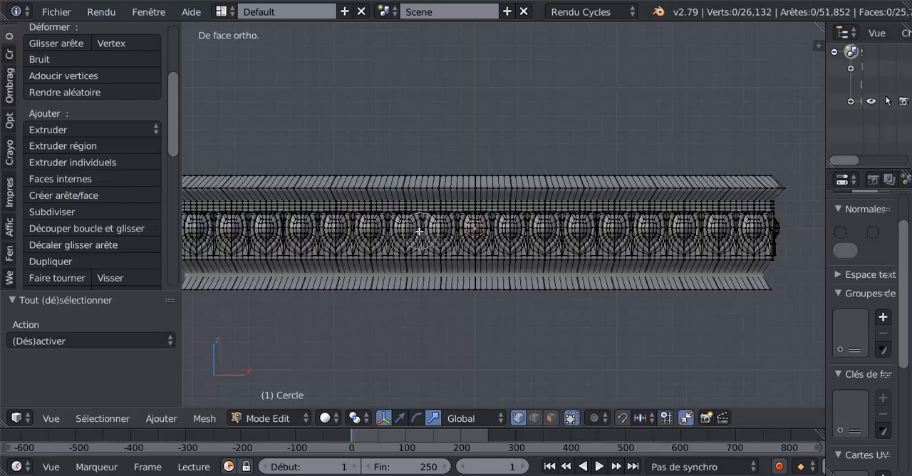
click(419, 232)
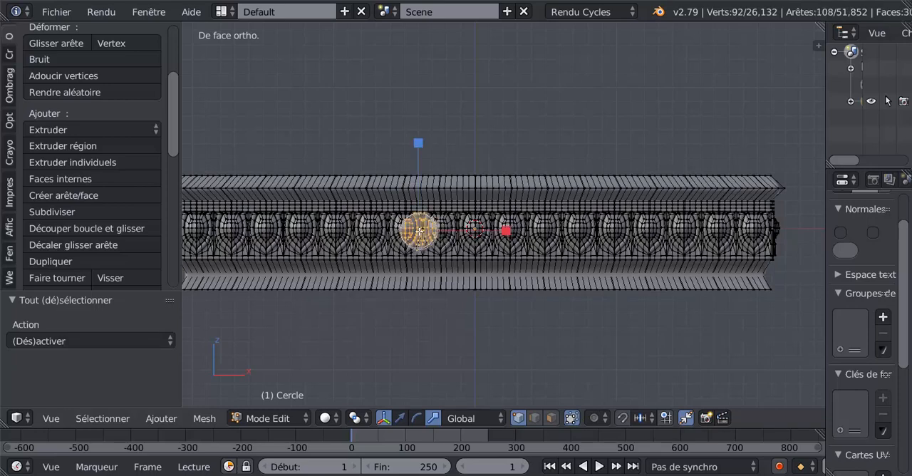
right_click(419, 231)
key(b)
drag(399, 169, 411, 326)
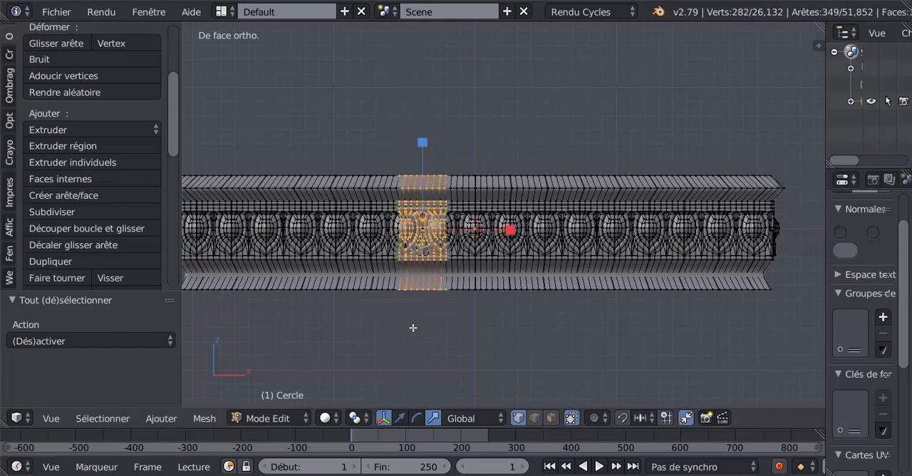
scroll(413, 324, down, 4)
middle_drag(413, 324, 488, 362)
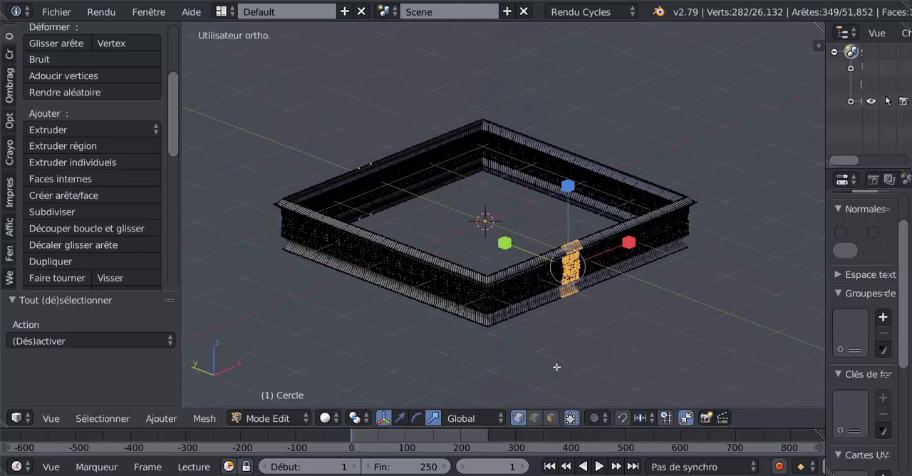
- Enable proportional editing for connected geometry only and activate the translate manipulator
click(597, 419)
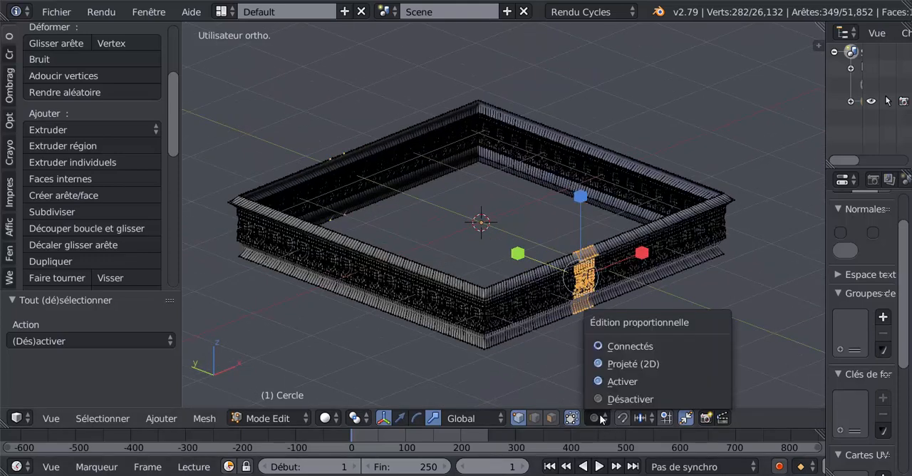
click(618, 346)
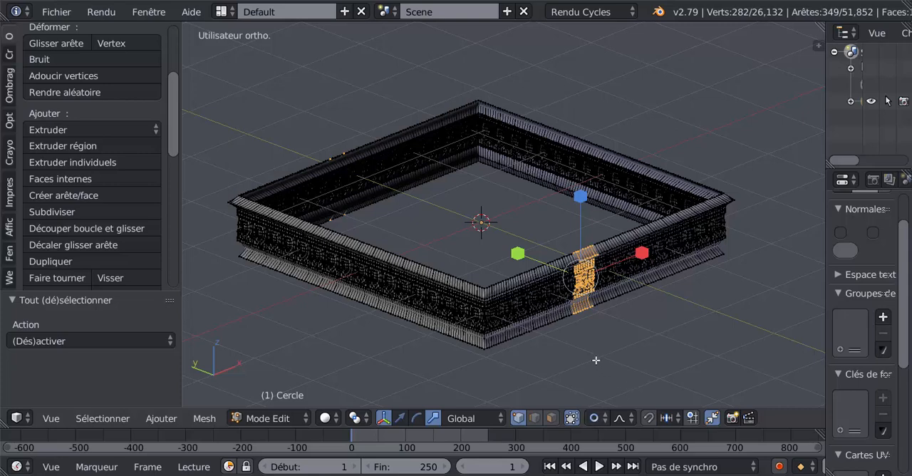
click(400, 418)
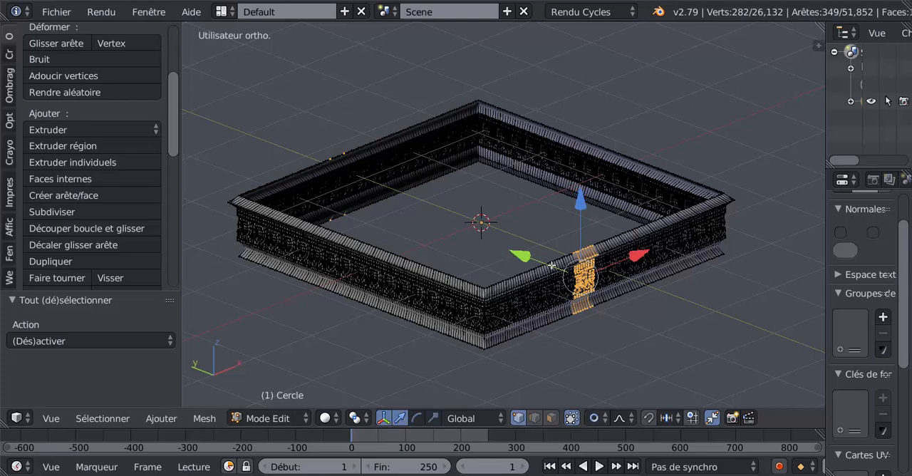
- Try moving the selected strip -0.192 along Y with proportional editing, adjusting the radius of influence
drag(526, 257, 541, 260)
scroll(528, 258, down, 4)
scroll(528, 258, up, 10)
scroll(538, 259, down, 1)
scroll(540, 260, down, 1)
scroll(542, 260, down, 1)
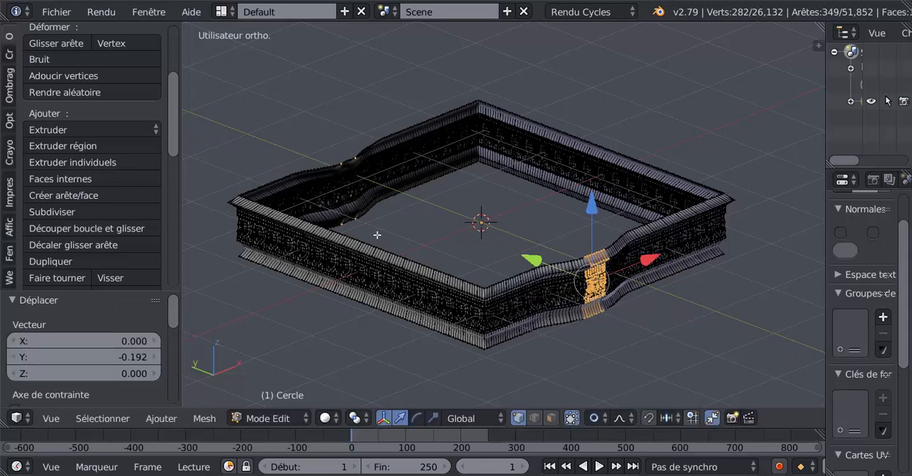
- Undo the strip's proportional move and show the frieze in wireframe
key(ctrl+z)
key(z)
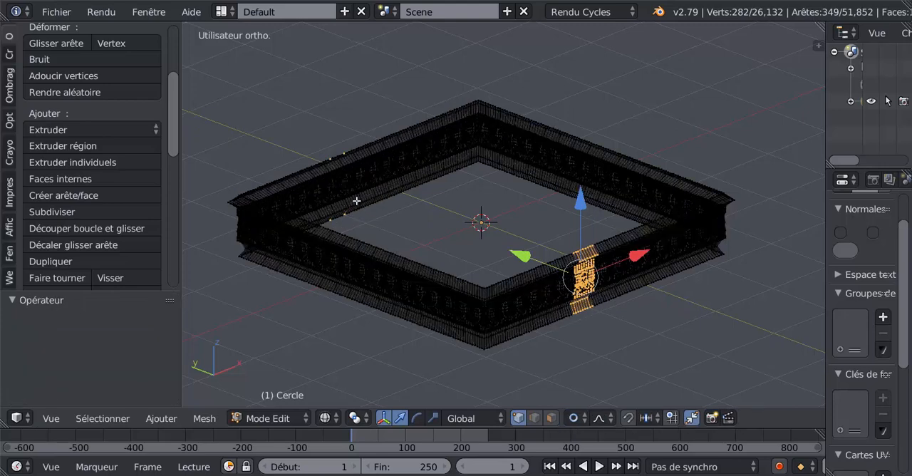
- Deselect the stray vertices on the frieze's back side, keeping only the front strip selected, and return to solid shading
key(c)
scroll(357, 198, down, 5)
middle_drag(346, 157, 336, 219)
right_click(336, 220)
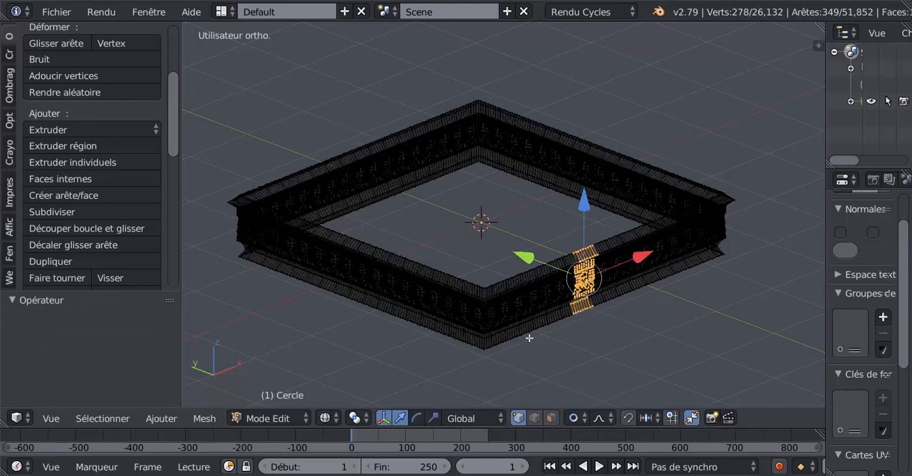
key(z)
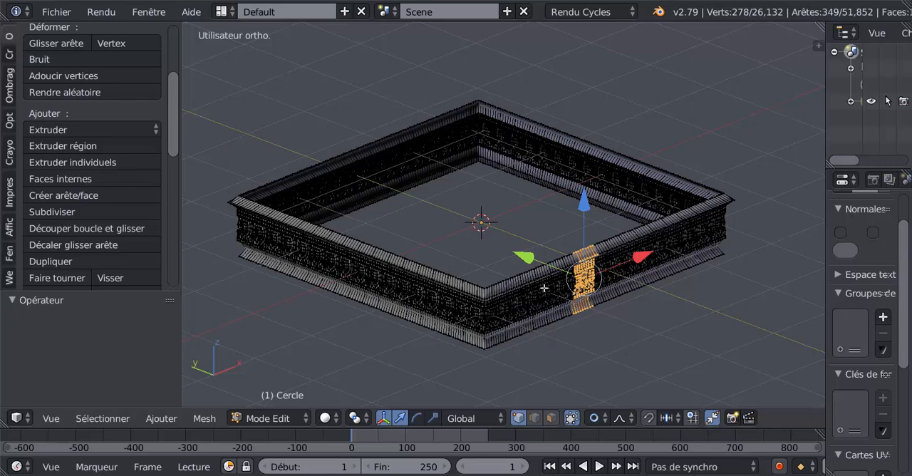
- Try moving the selected front strip -0.467 along Y with proportional editing, adjusting the radius of influence
drag(525, 258, 551, 274)
scroll(533, 262, down, 5)
scroll(548, 269, down, 1)
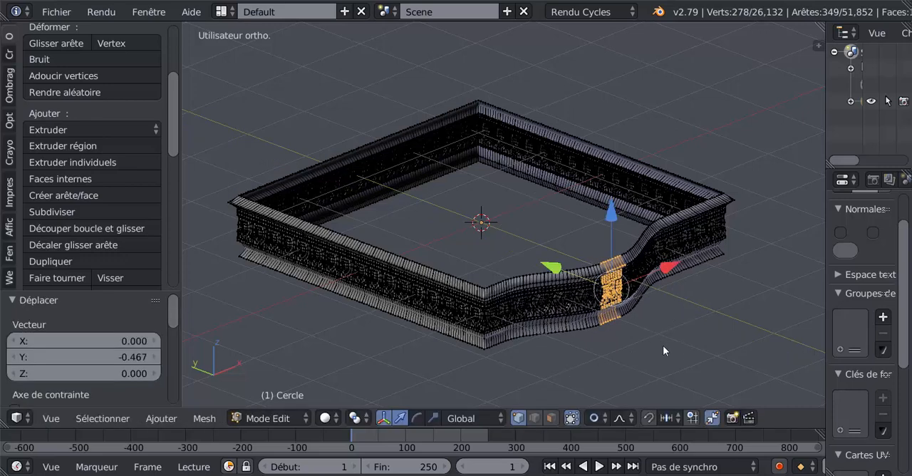
- Examine the bulged front side and its ornament in object mode from several angles
key(Tab)
middle_drag(648, 347, 404, 291)
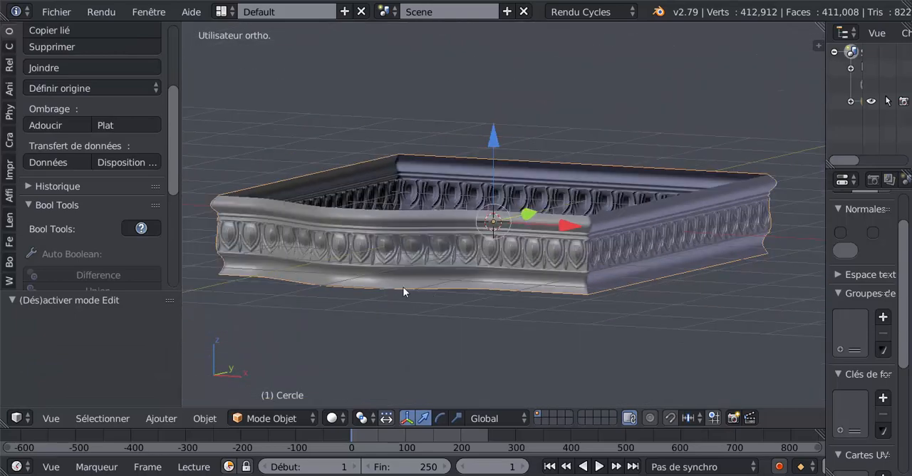
scroll(364, 294, up, 3)
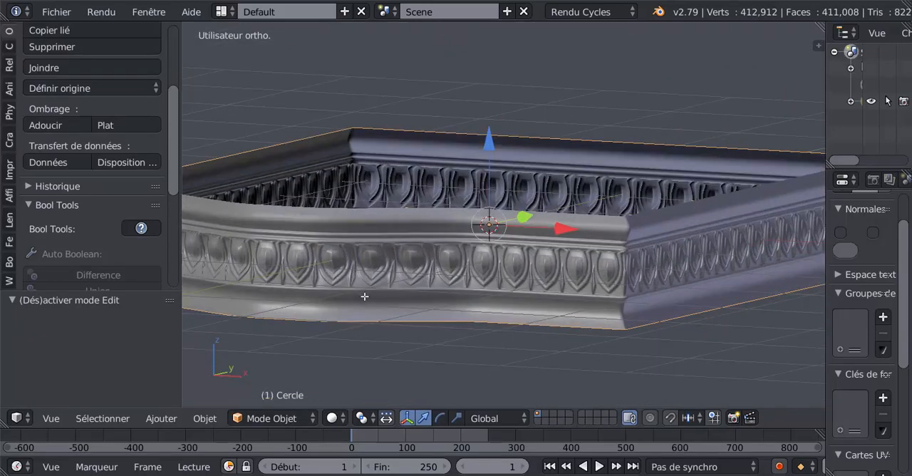
key(Tab)
scroll(381, 291, down, 5)
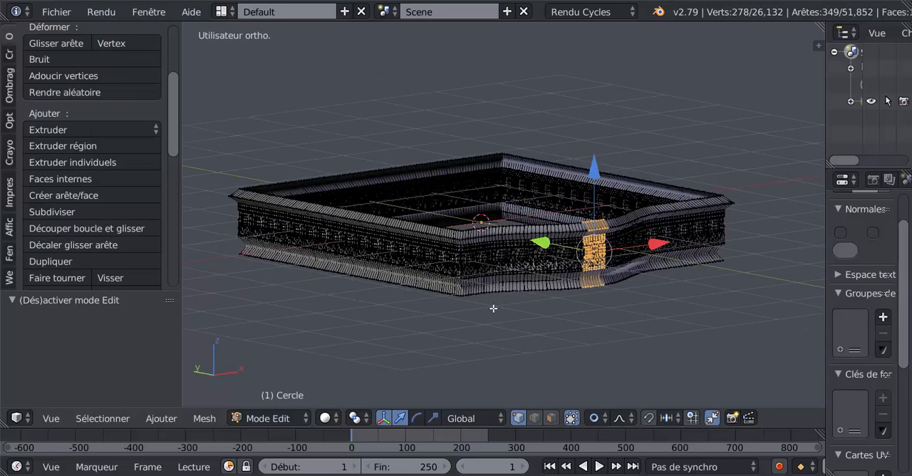
key(Tab)
scroll(660, 335, up, 3)
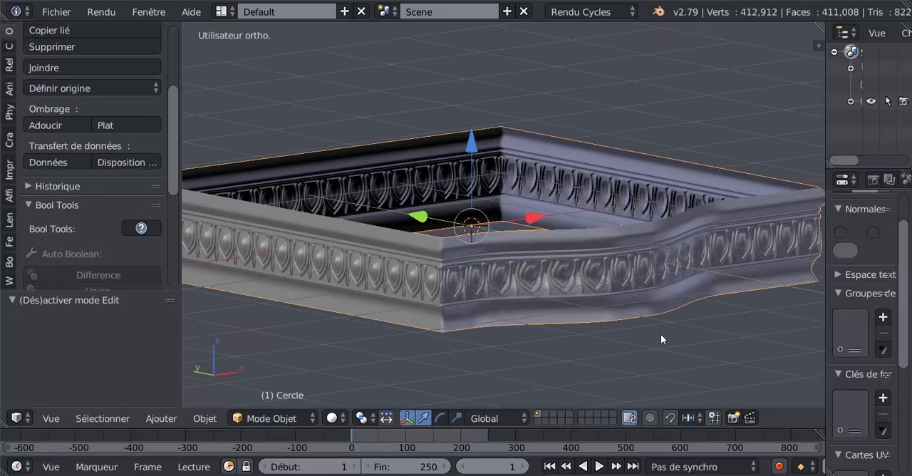
- Undo the front strip's move, disable proportional editing in edit mode and return to object mode
key(ctrl+z)
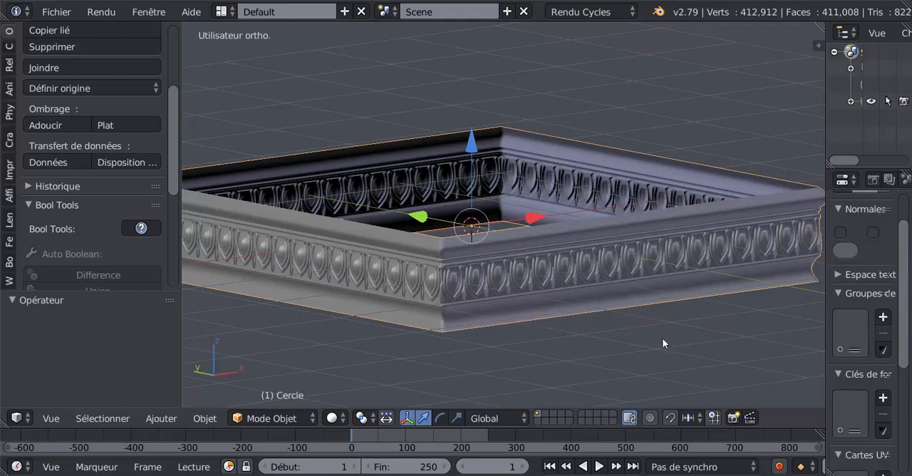
key(Tab)
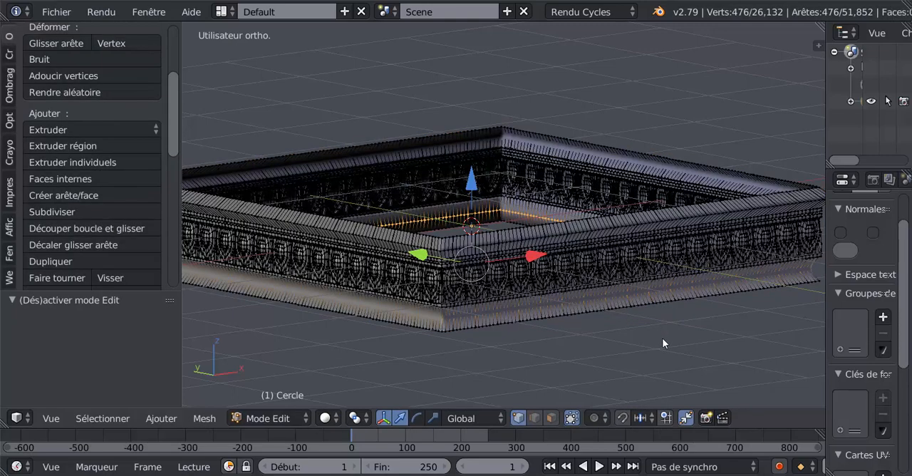
click(592, 420)
click(603, 398)
key(Tab)
- Widen the 3D view and examine the straight frieze's egg-and-dart ornament, mouldings and corners from several angles
scroll(631, 332, down, 4)
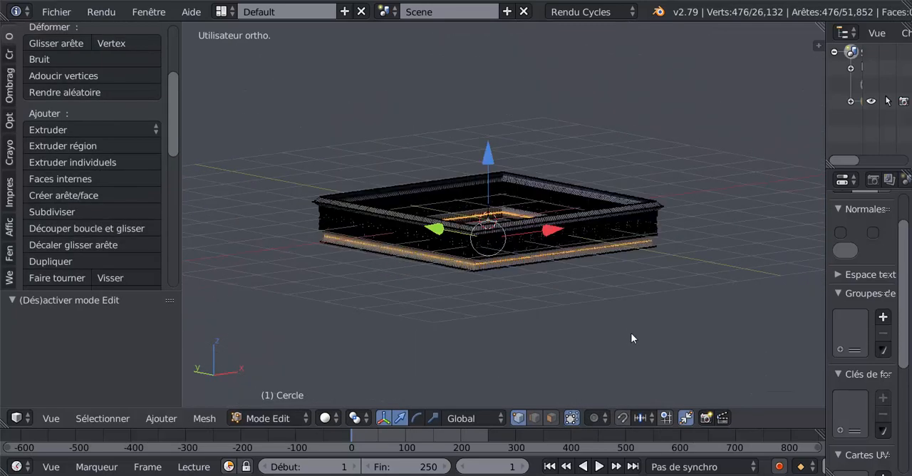
middle_drag(600, 326, 523, 320)
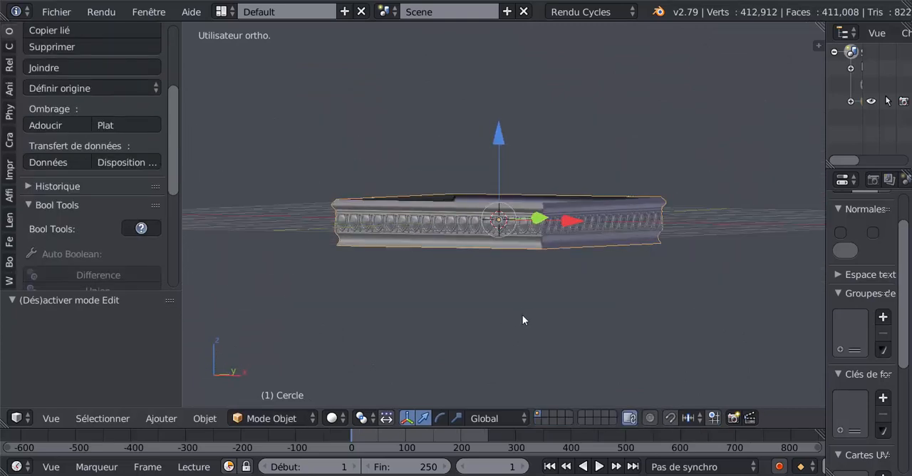
scroll(523, 319, up, 5)
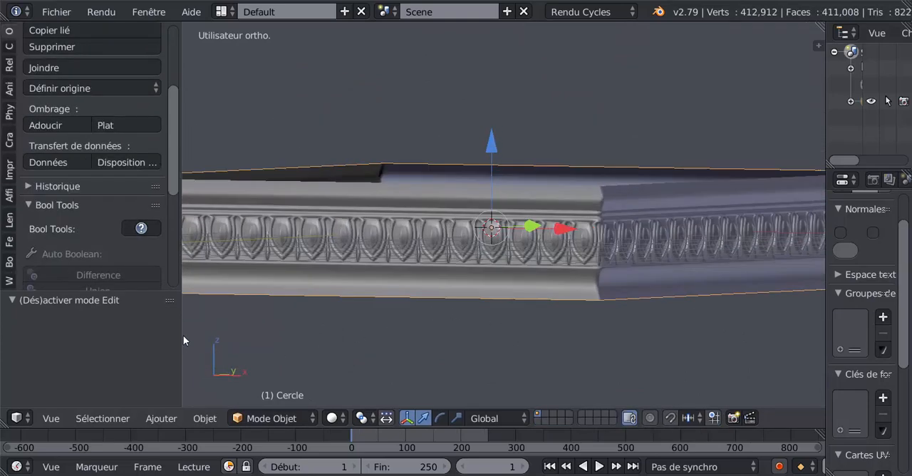
drag(180, 334, 138, 335)
middle_drag(385, 330, 348, 348)
scroll(404, 334, up, 2)
scroll(403, 328, down, 3)
scroll(381, 322, up, 3)
scroll(349, 349, up, 2)
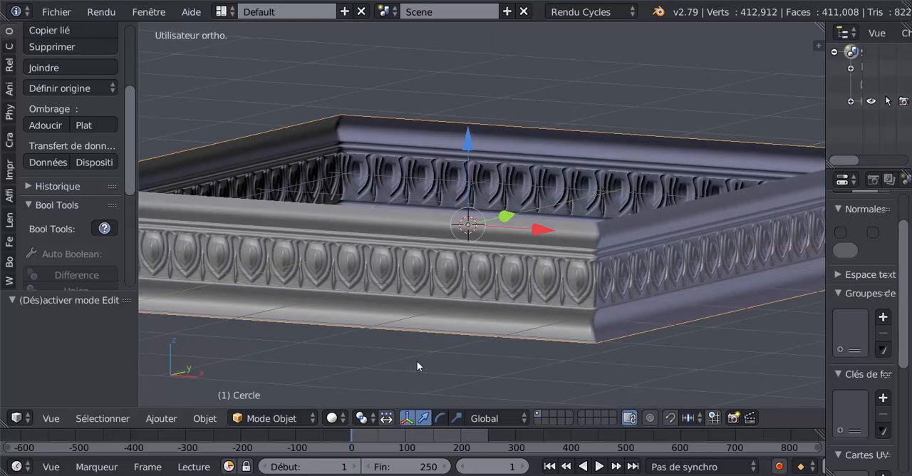
scroll(417, 362, up, 1)
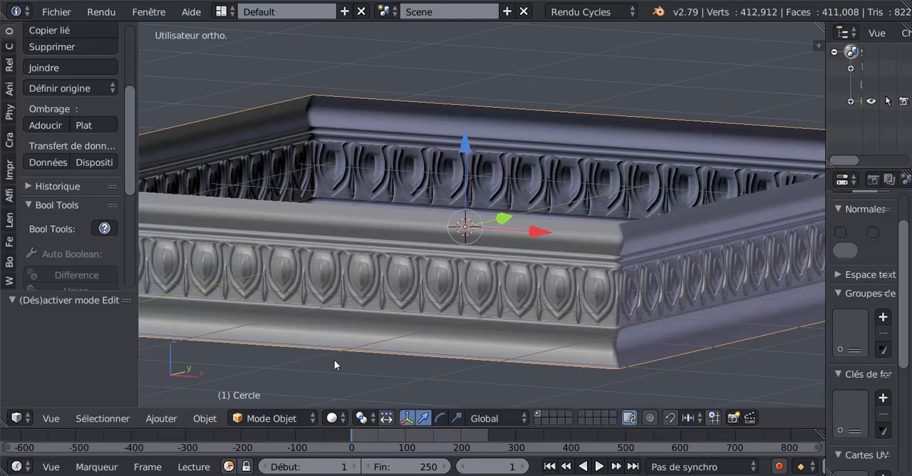
middle_drag(334, 360, 338, 351)
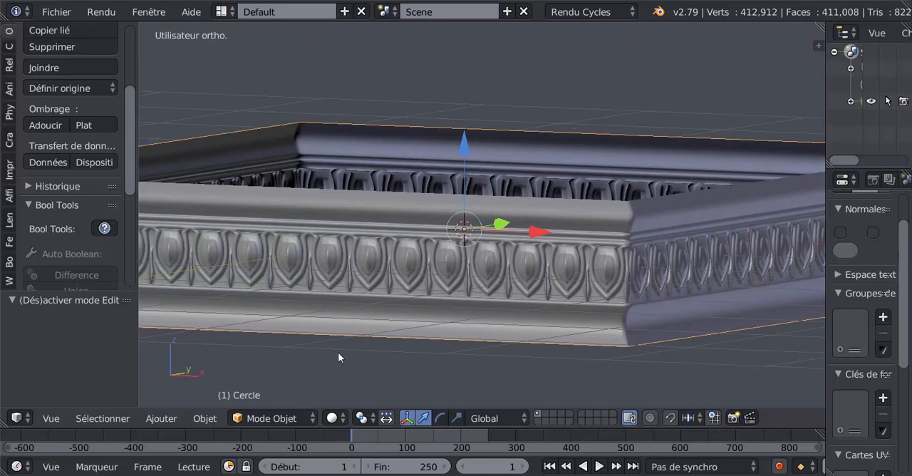